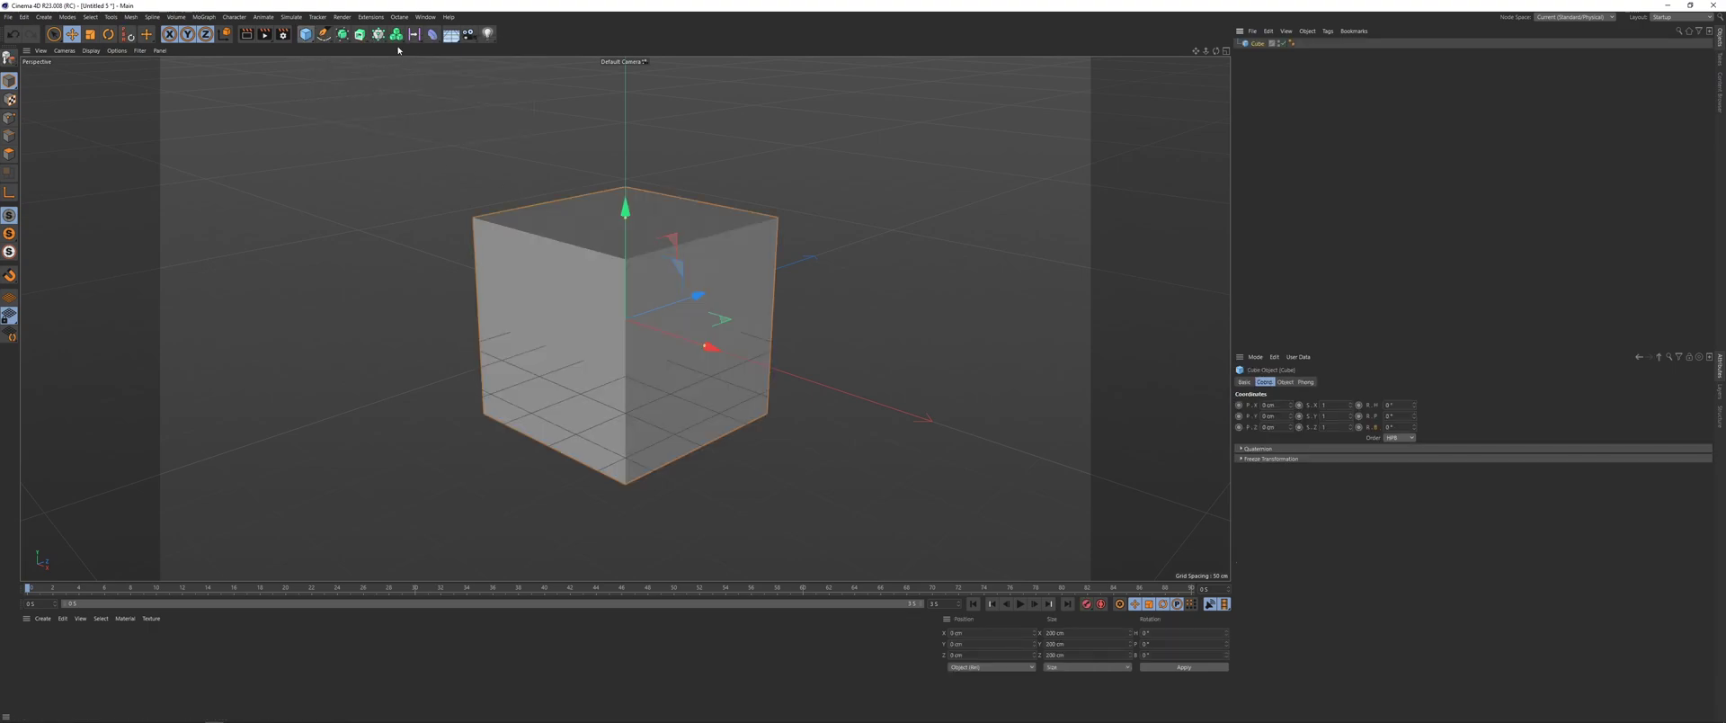
Step: Enable the fillet on the cube with a radius of 1 cm
click(1285, 381)
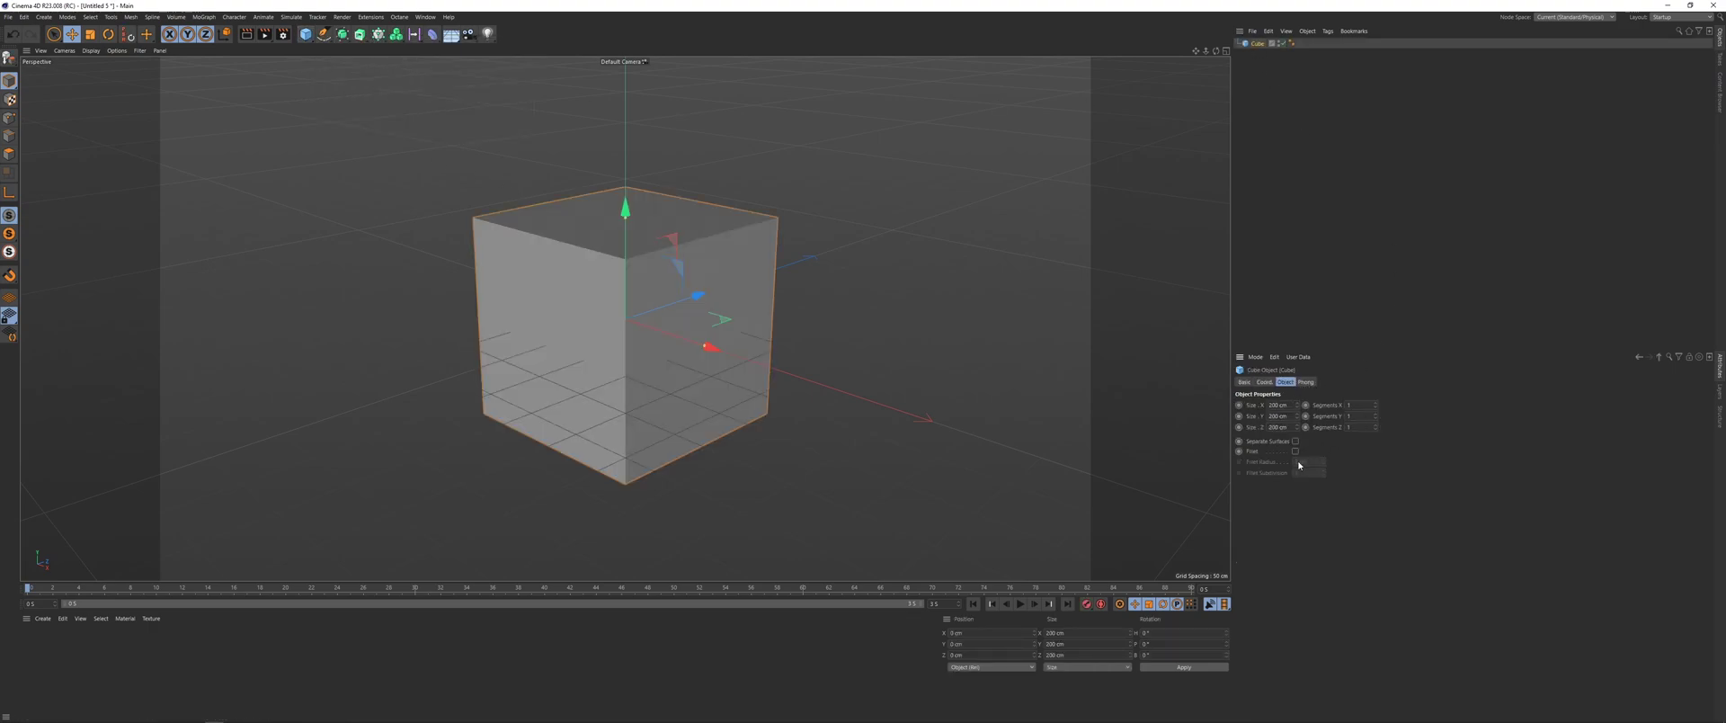
click(1295, 450)
key(Return)
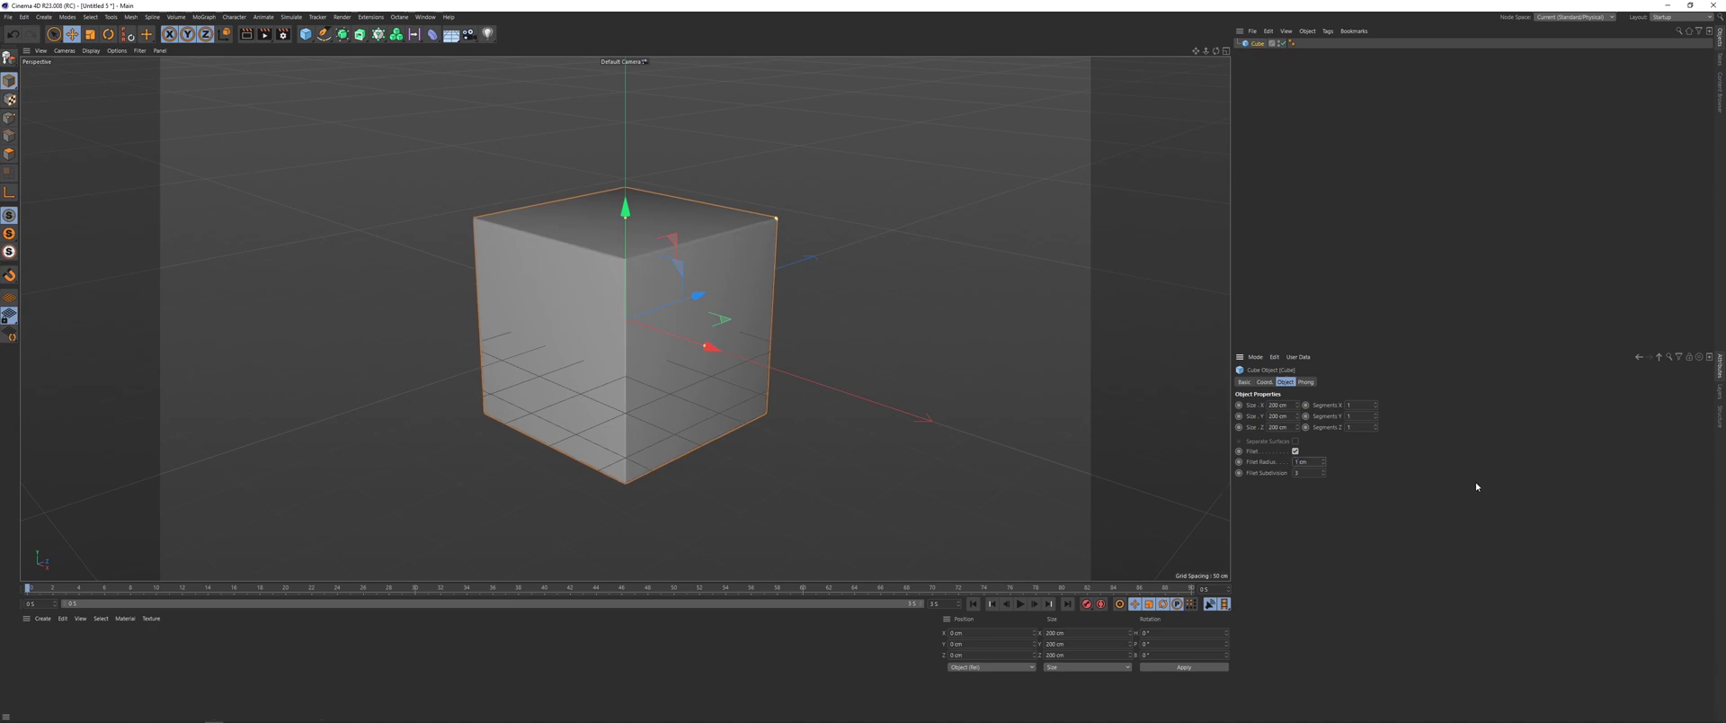
Step: Hide the world axis and the workplane grid in the viewport
click(140, 50)
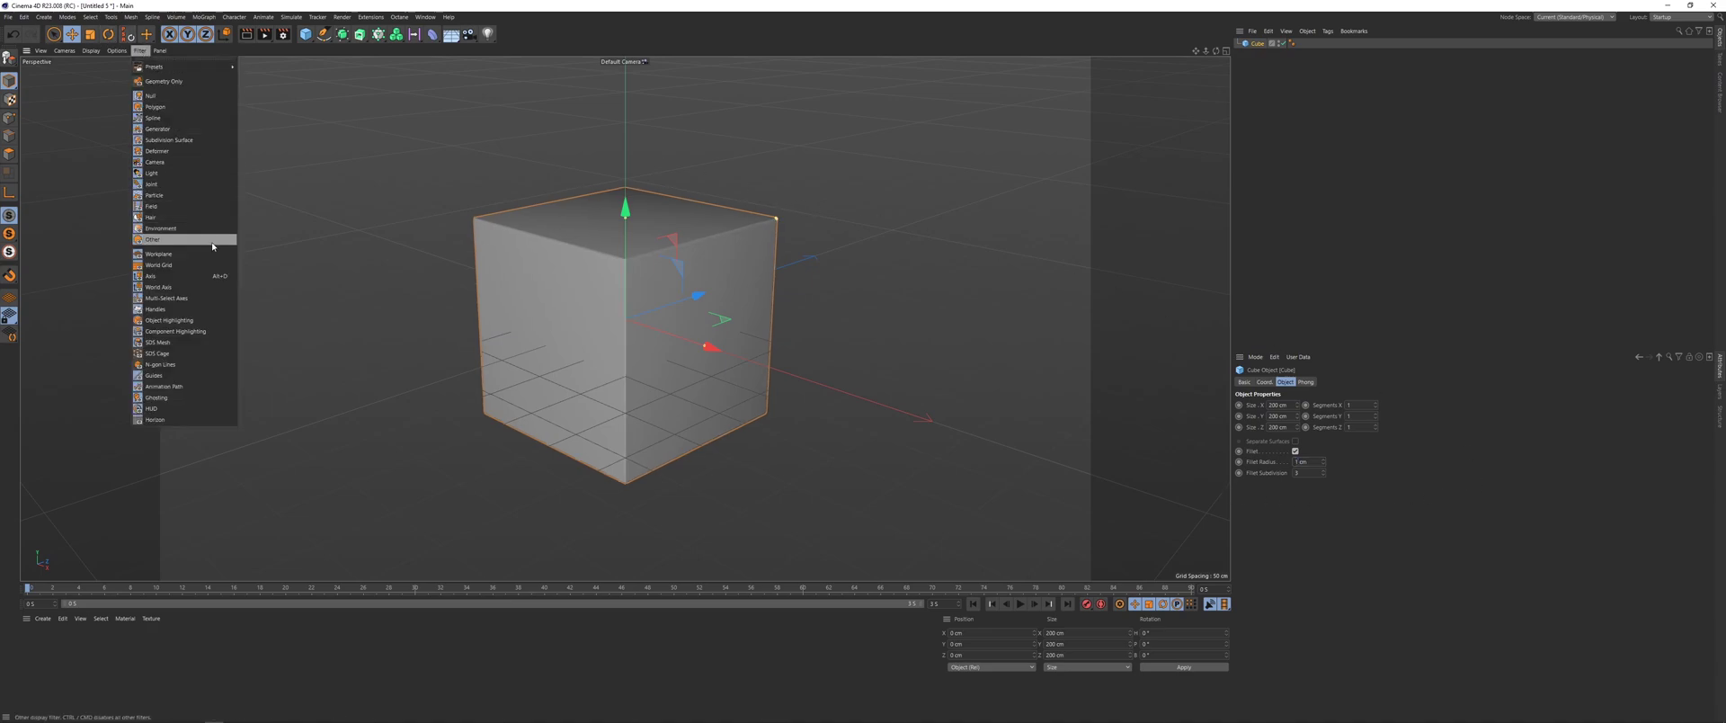
click(188, 289)
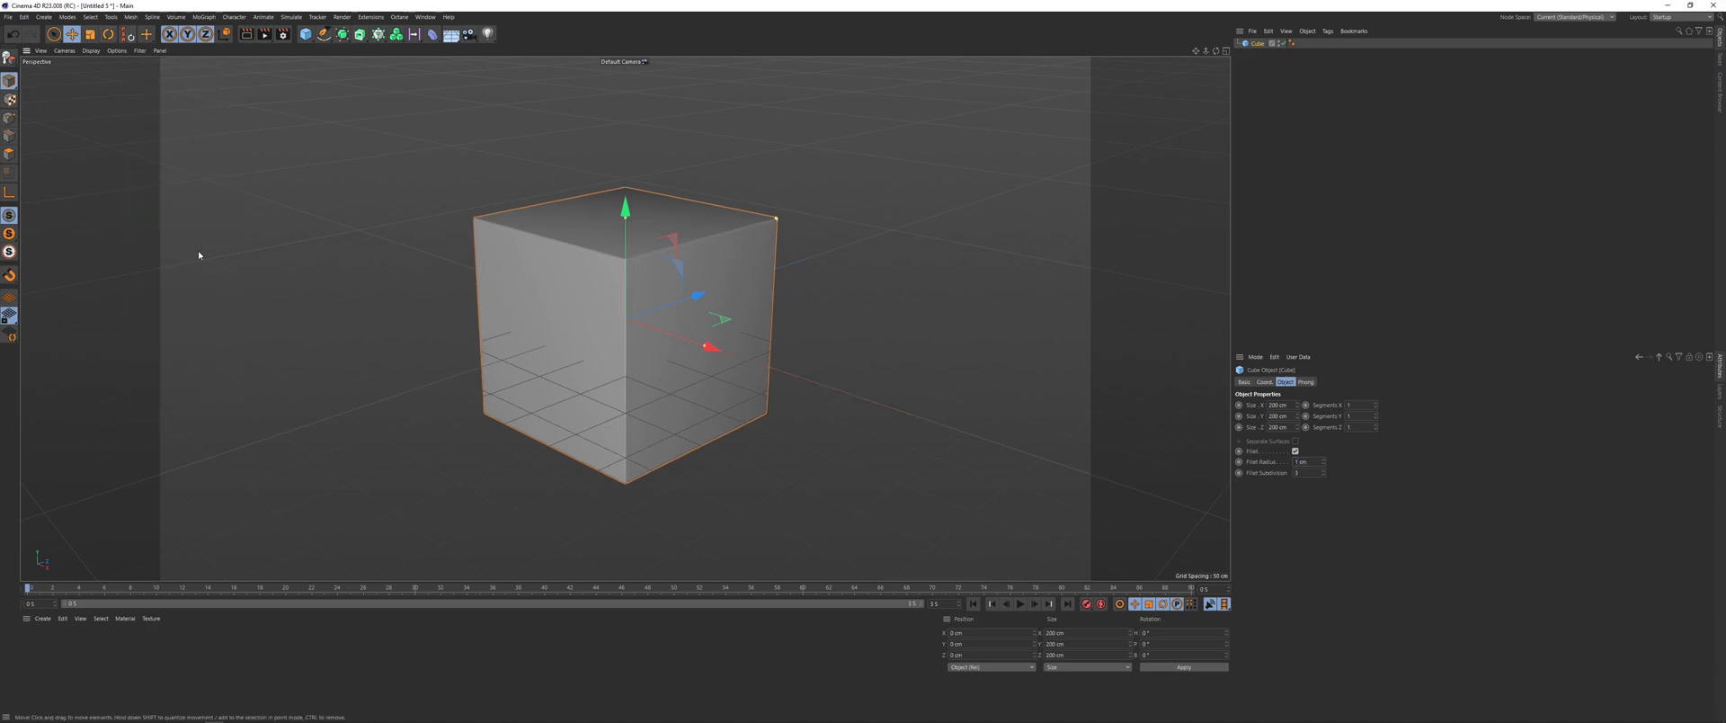
click(140, 50)
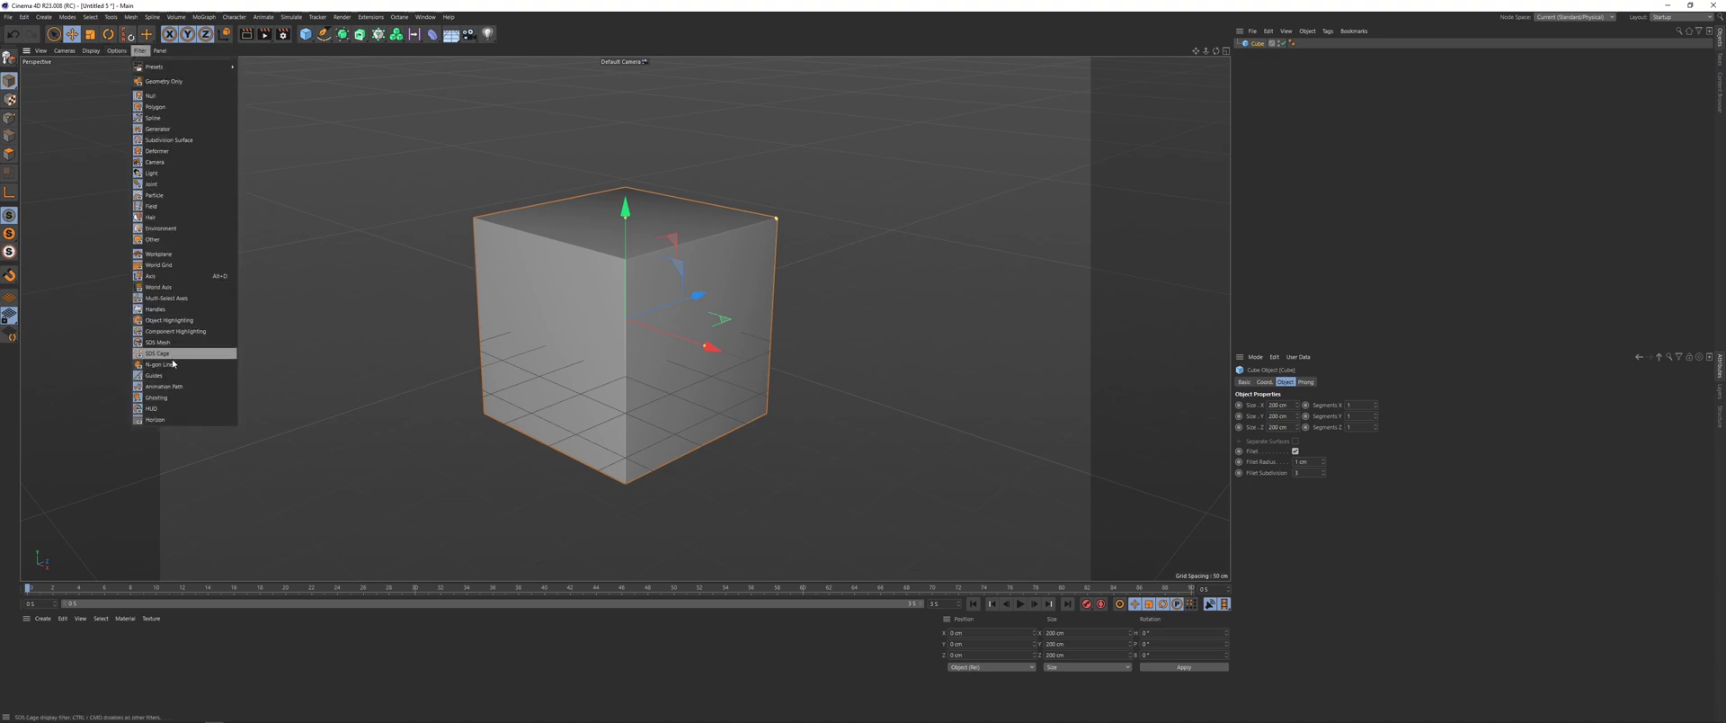
click(155, 255)
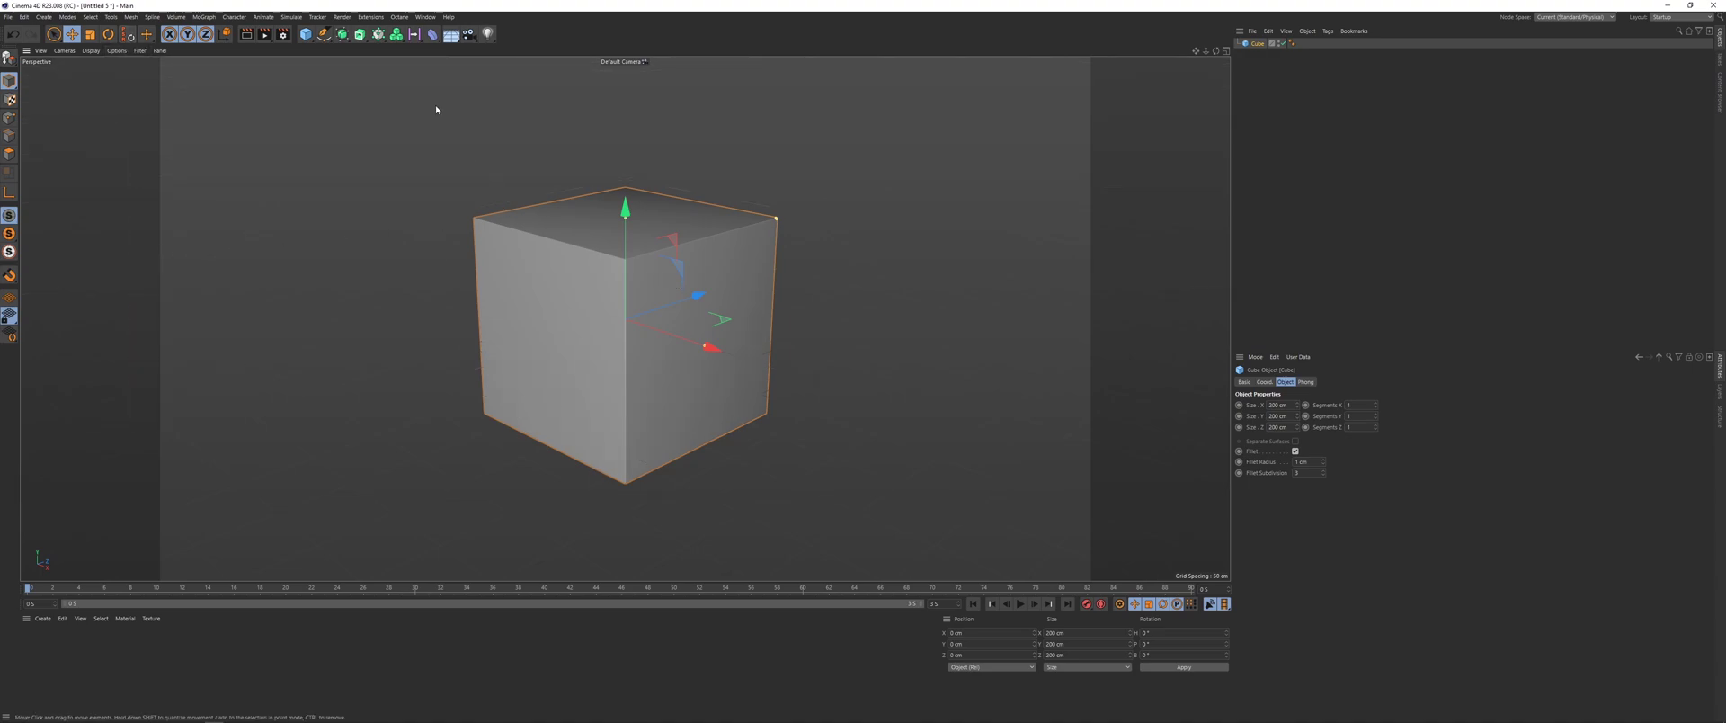
Step: Add a camera to the scene and look through it
click(469, 34)
click(1287, 44)
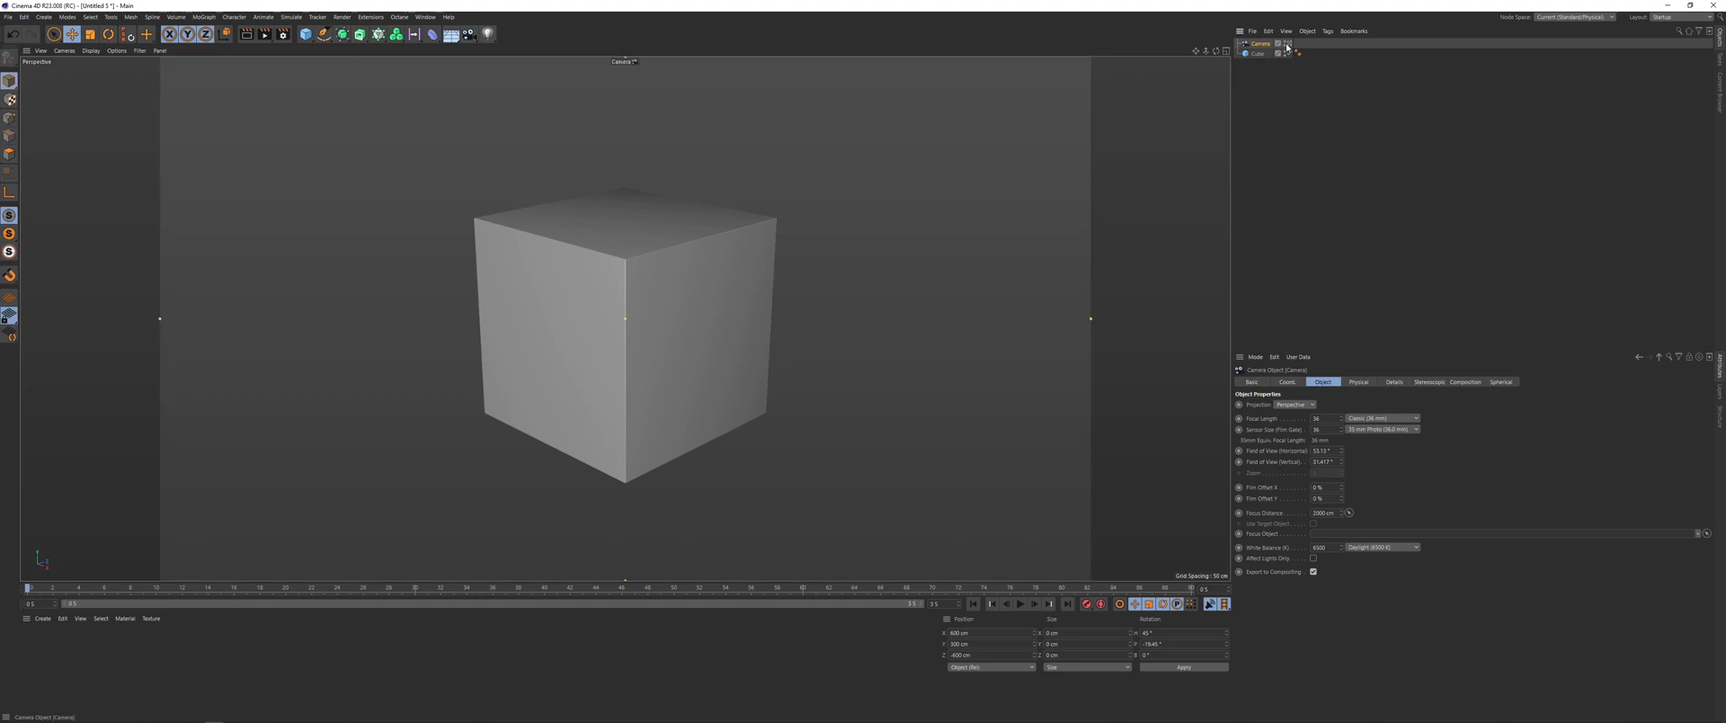
Step: Set the camera's X, Y and Z position to 0 cm and its heading and pitch to 0°
click(1287, 382)
double_click(1268, 405)
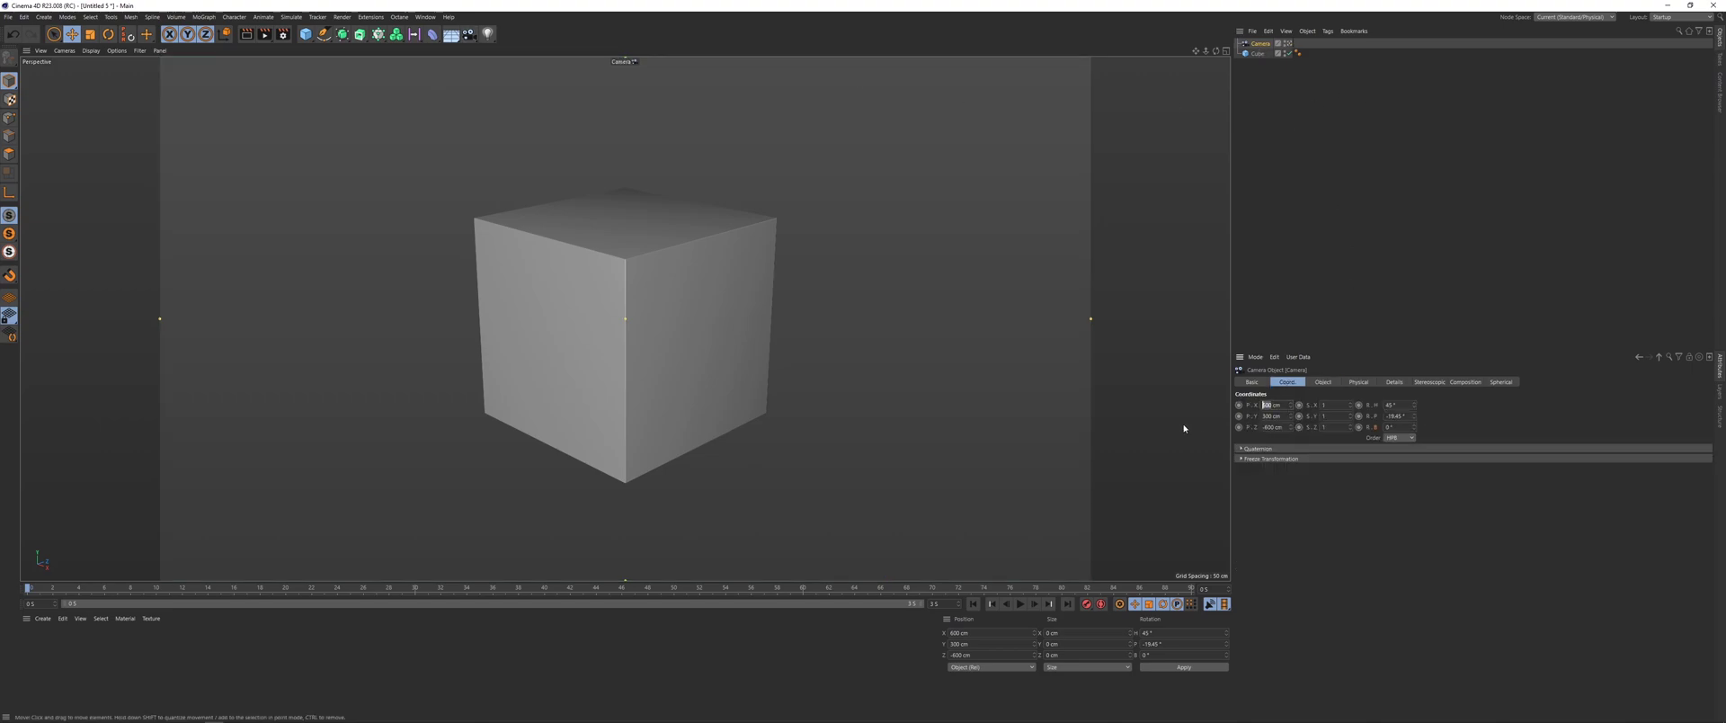
text(0)
key(Tab)
text(0)
key(Tab)
text(0)
key(Tab)
key(Tab)
key(Tab)
key(Tab)
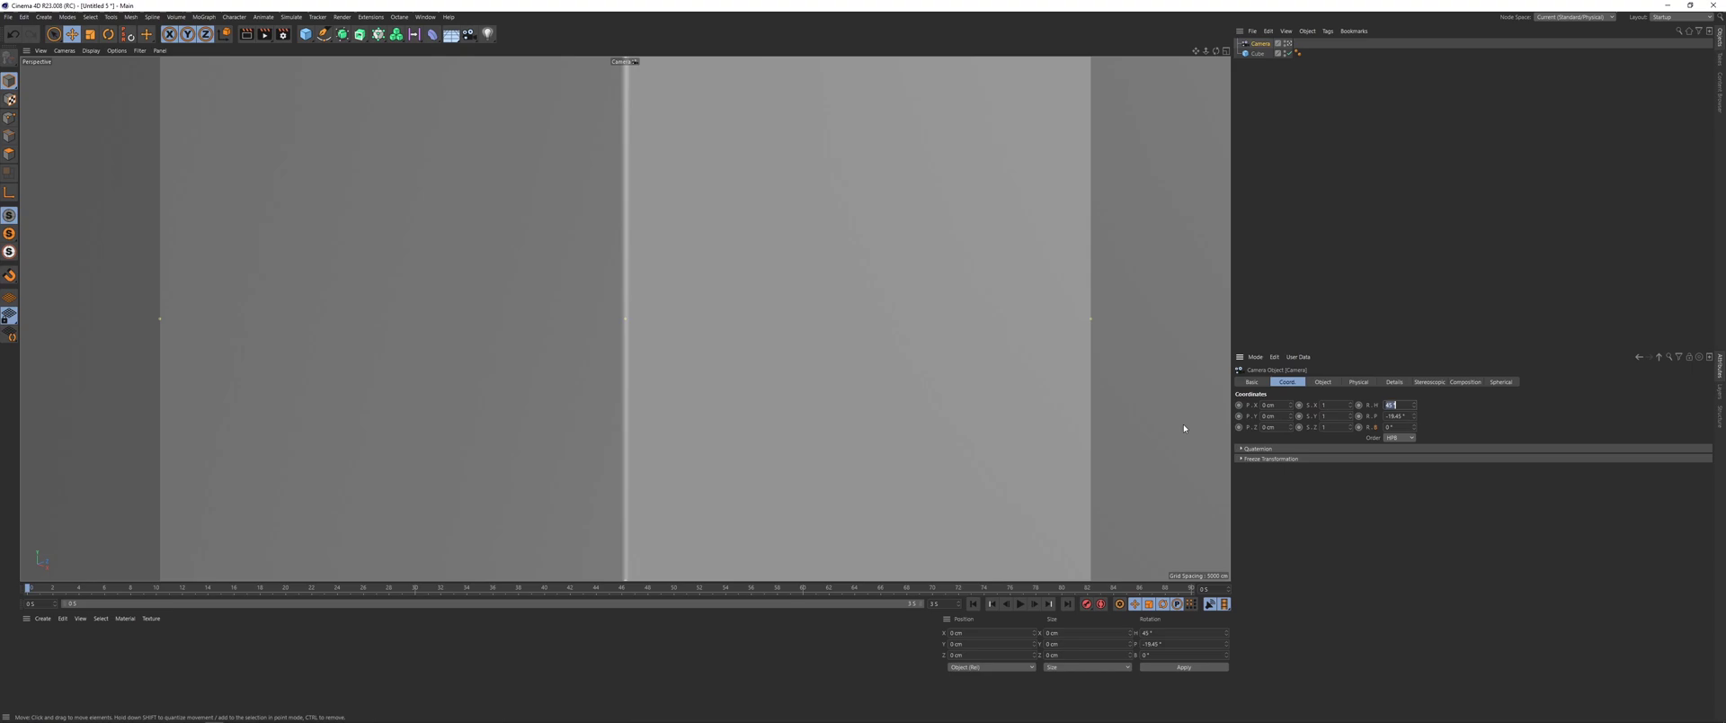
text(0)
key(Tab)
text(0)
key(Tab)
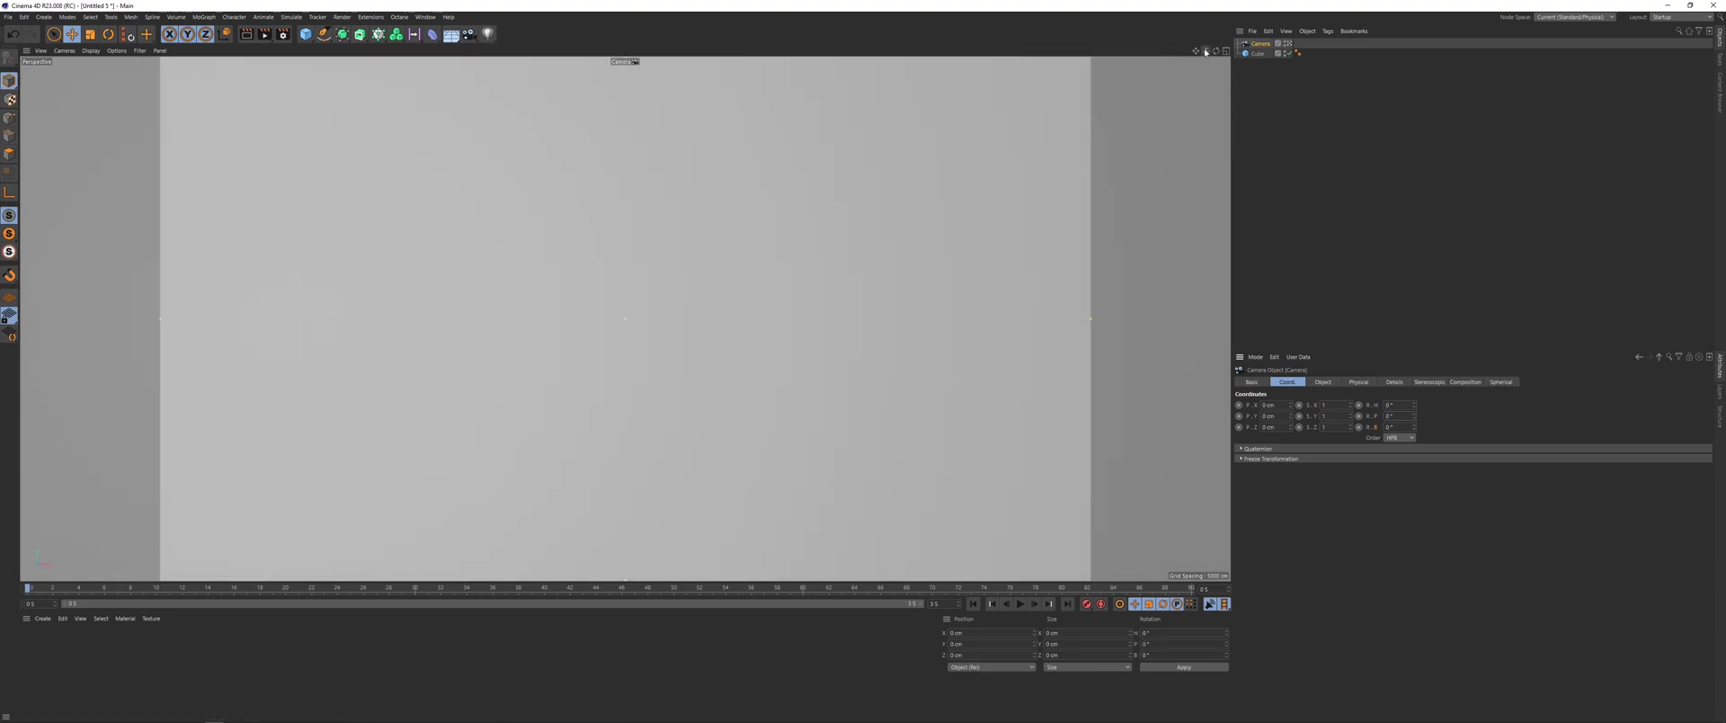
Step: Pull the camera straight back along Z to frame the whole cube frontally, and clear the selection
drag(1205, 50, 1075, 50)
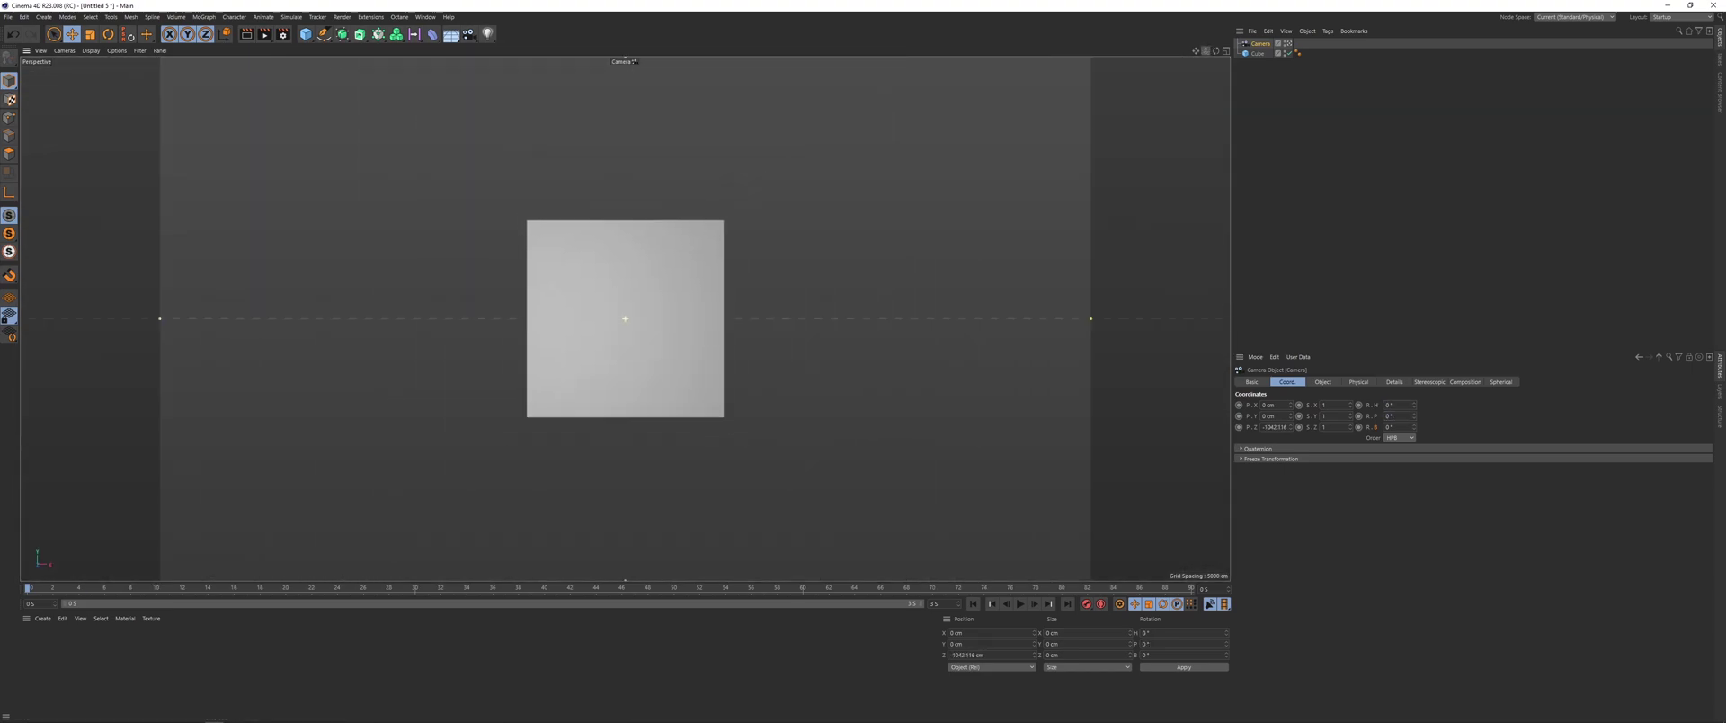
click(1308, 104)
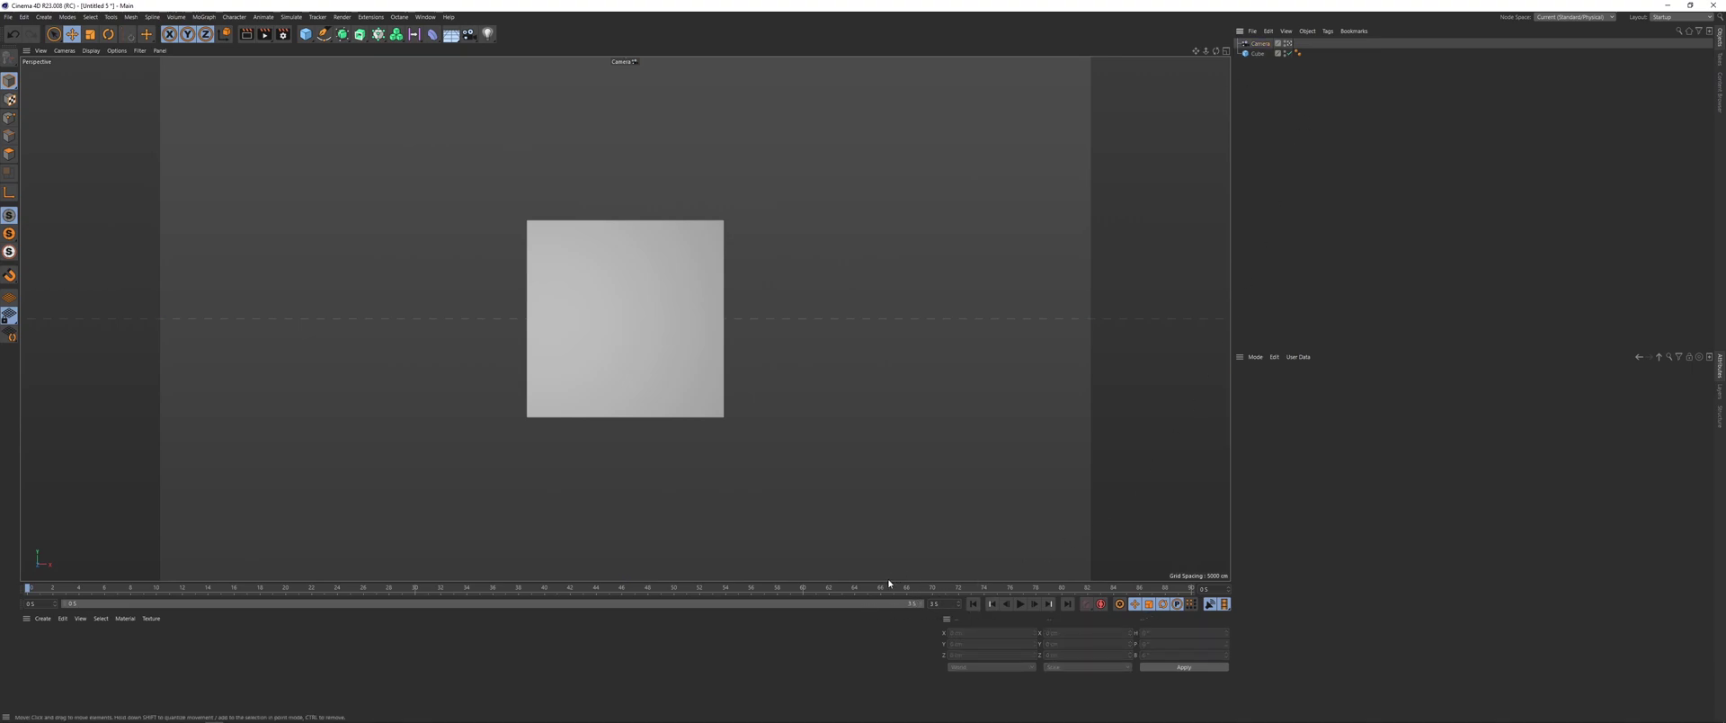
Step: Set the project's frame rate to 24 FPS
key(shift+v)
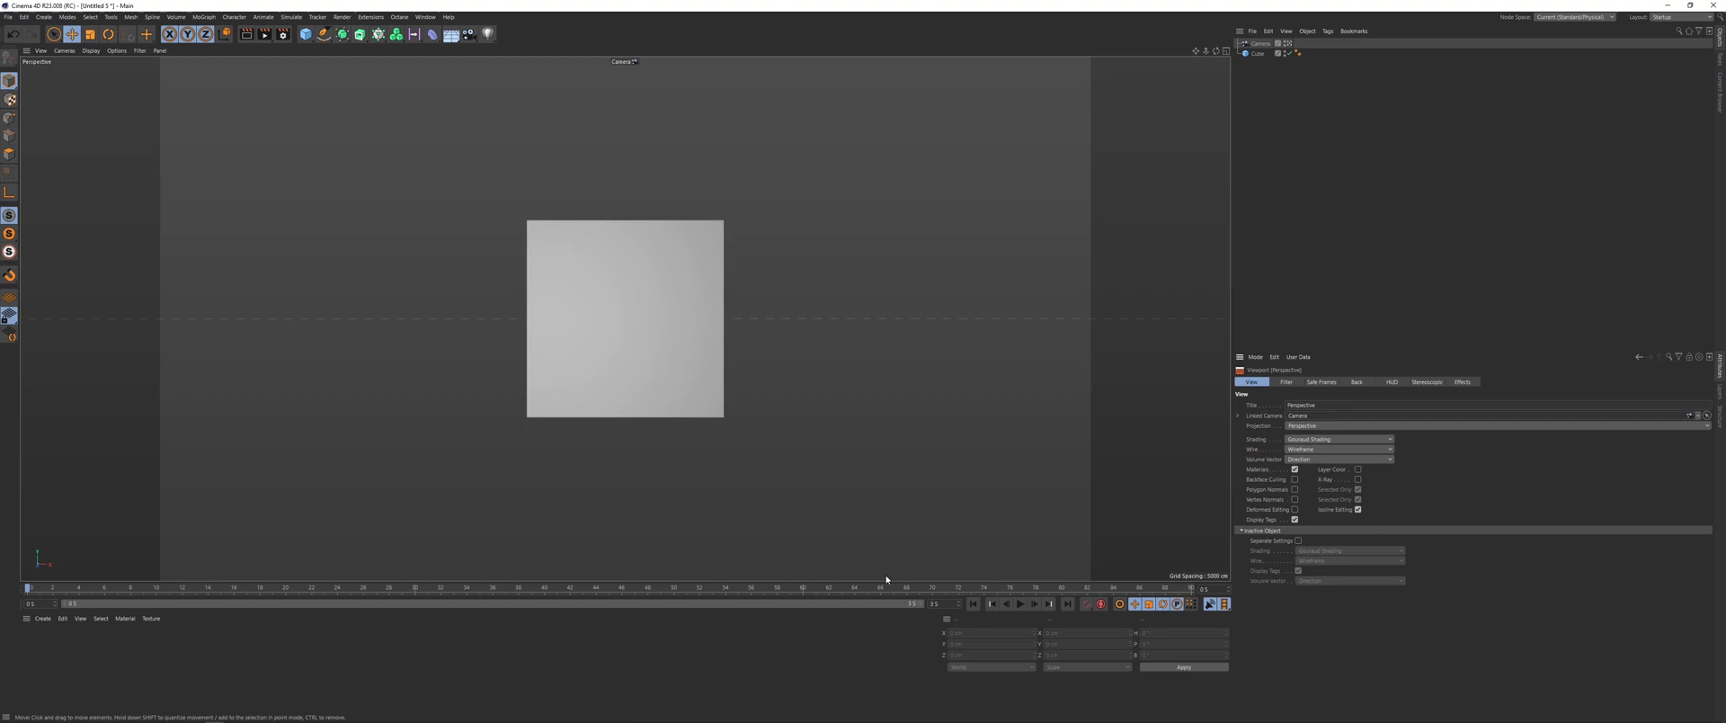
key(ctrl+d)
click(1311, 430)
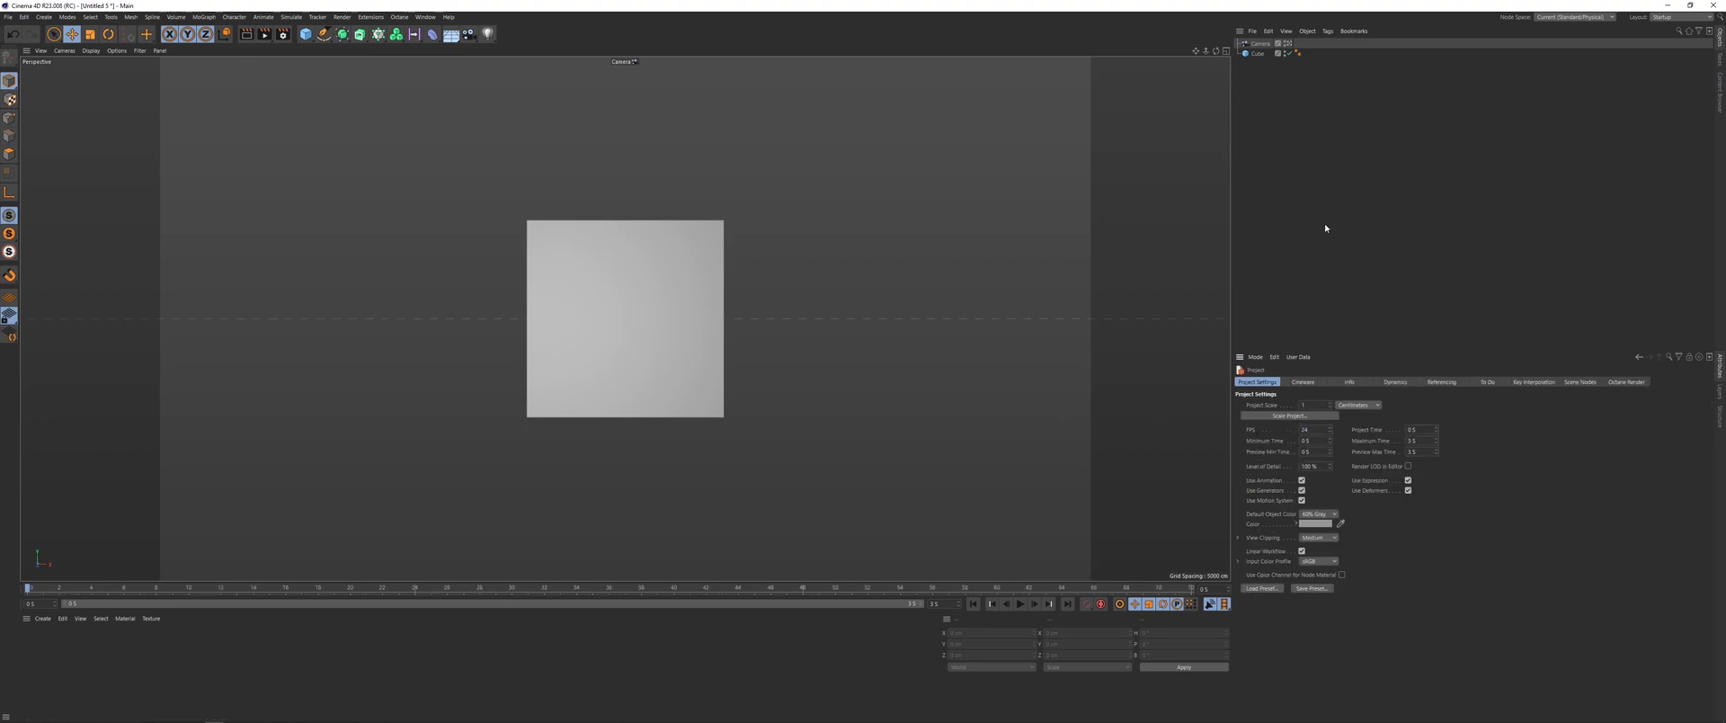
click(1262, 43)
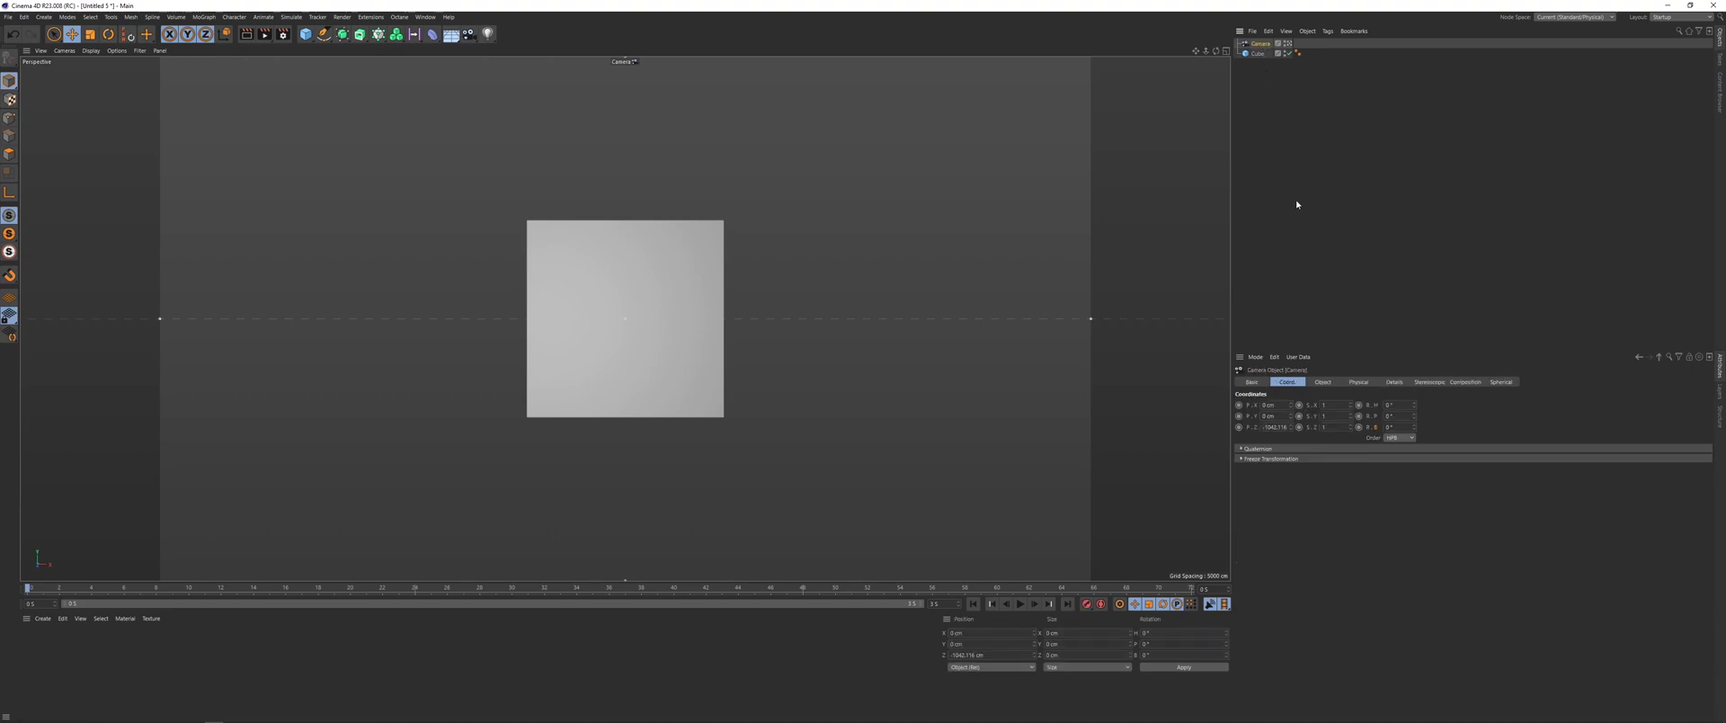
click(1296, 204)
Step: Rotate the cube to 180° heading and 180° pitch at the last frame, undoing the excess free rotation
click(1258, 53)
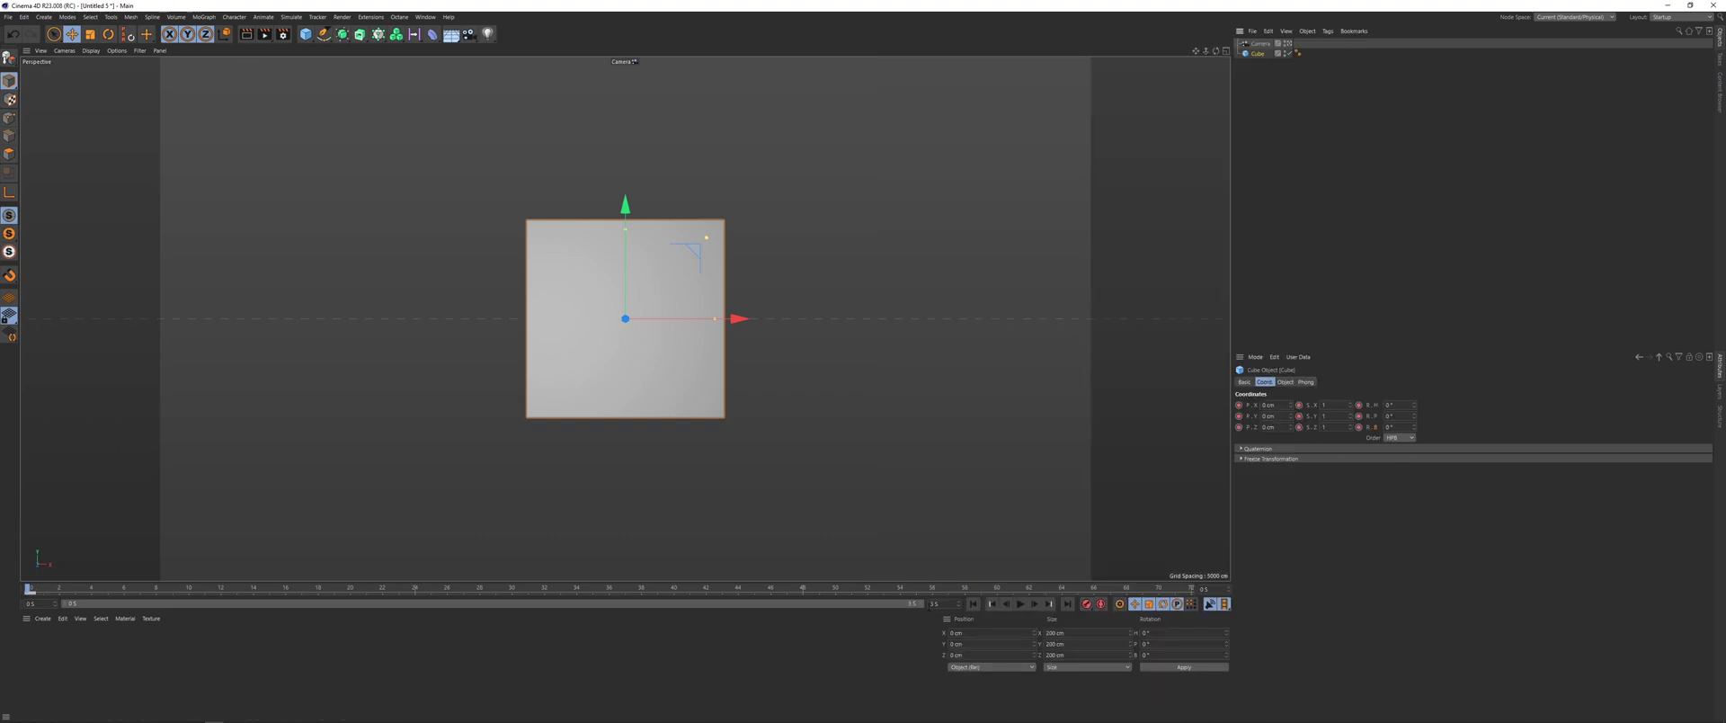
key(r)
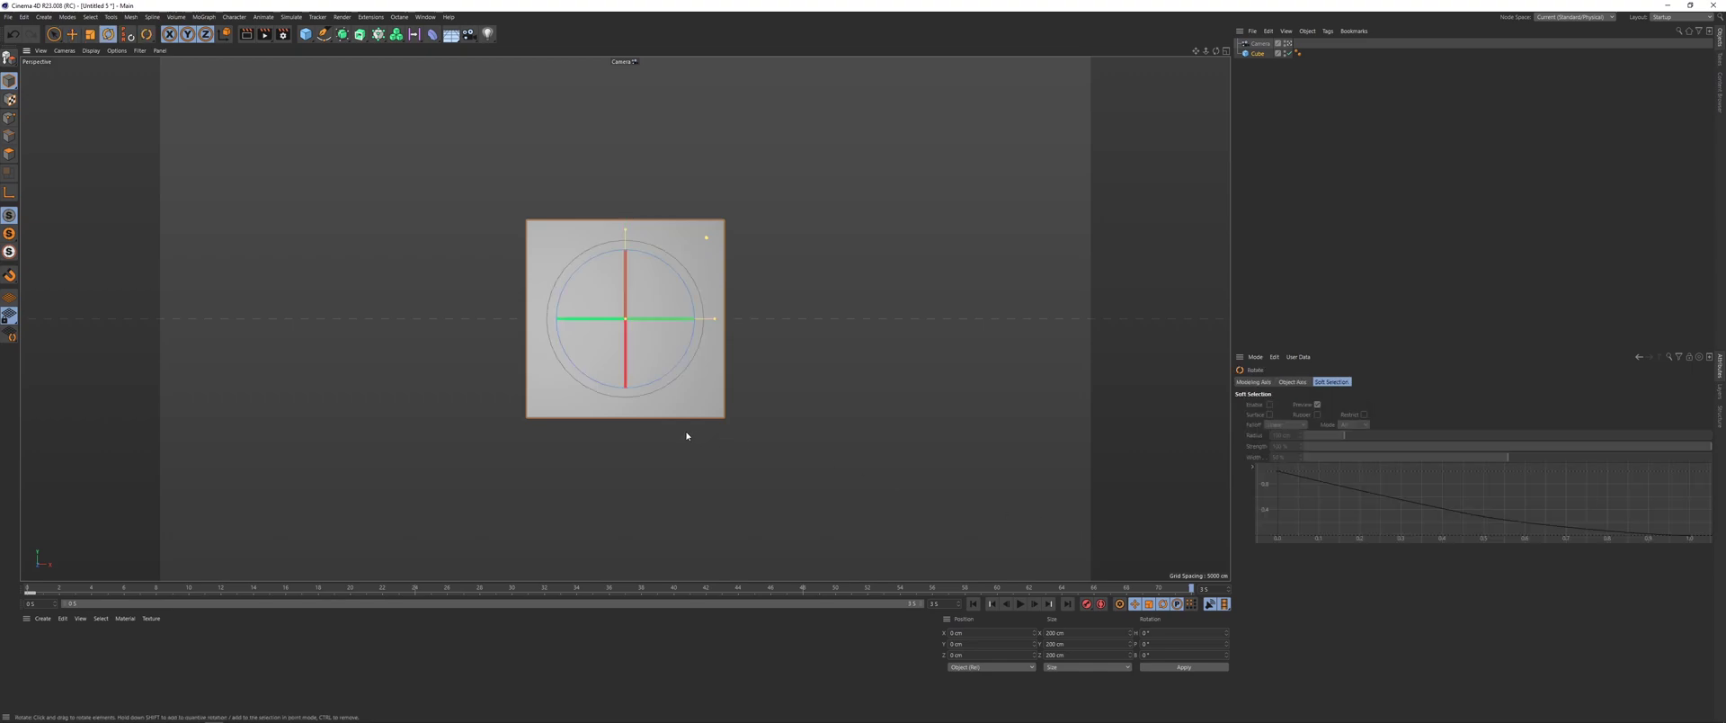
drag(579, 322, 644, 489)
drag(573, 319, 797, 316)
drag(592, 294, 858, 537)
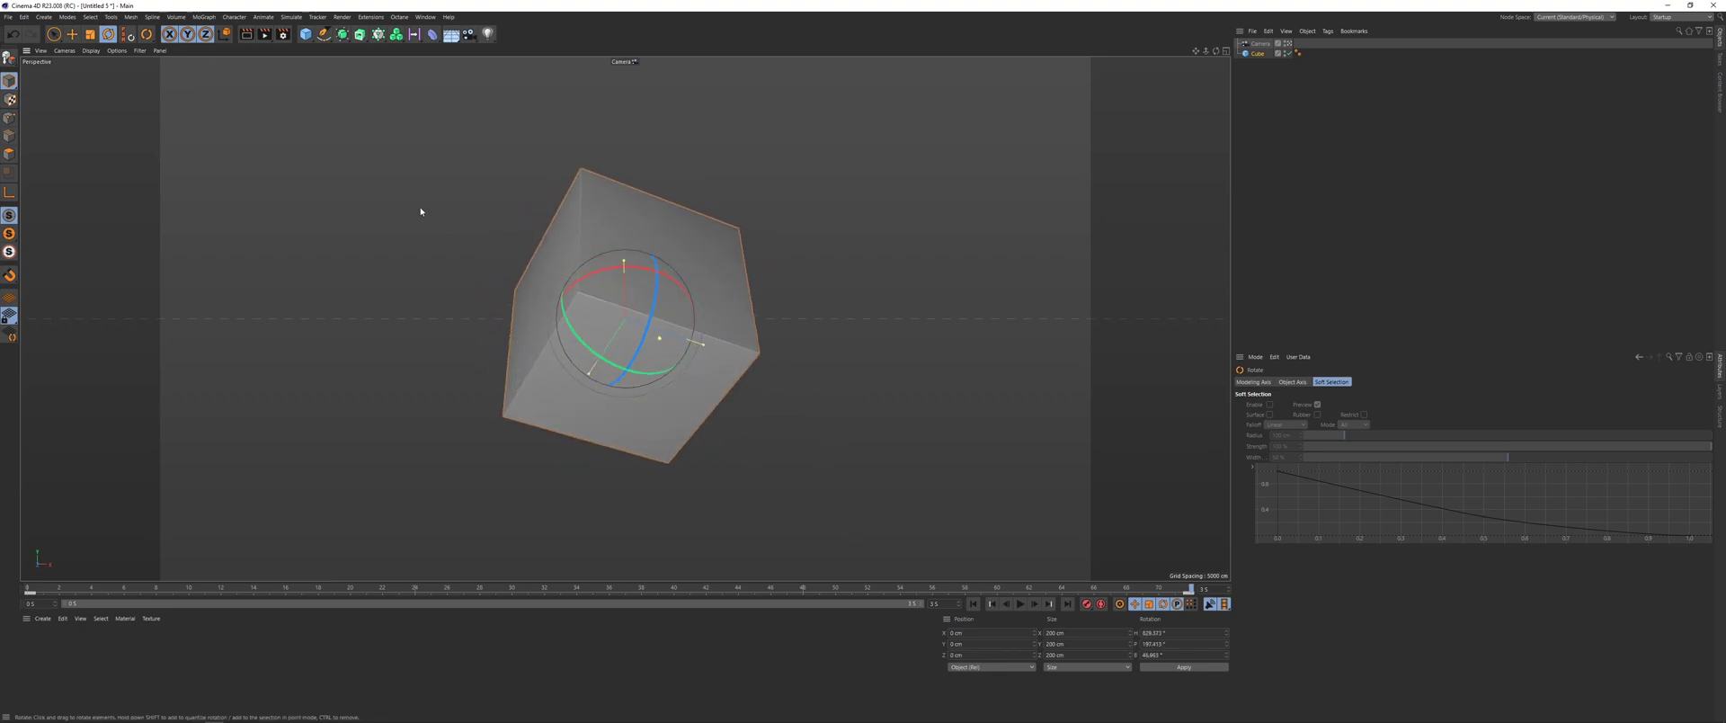
key(ctrl+z)
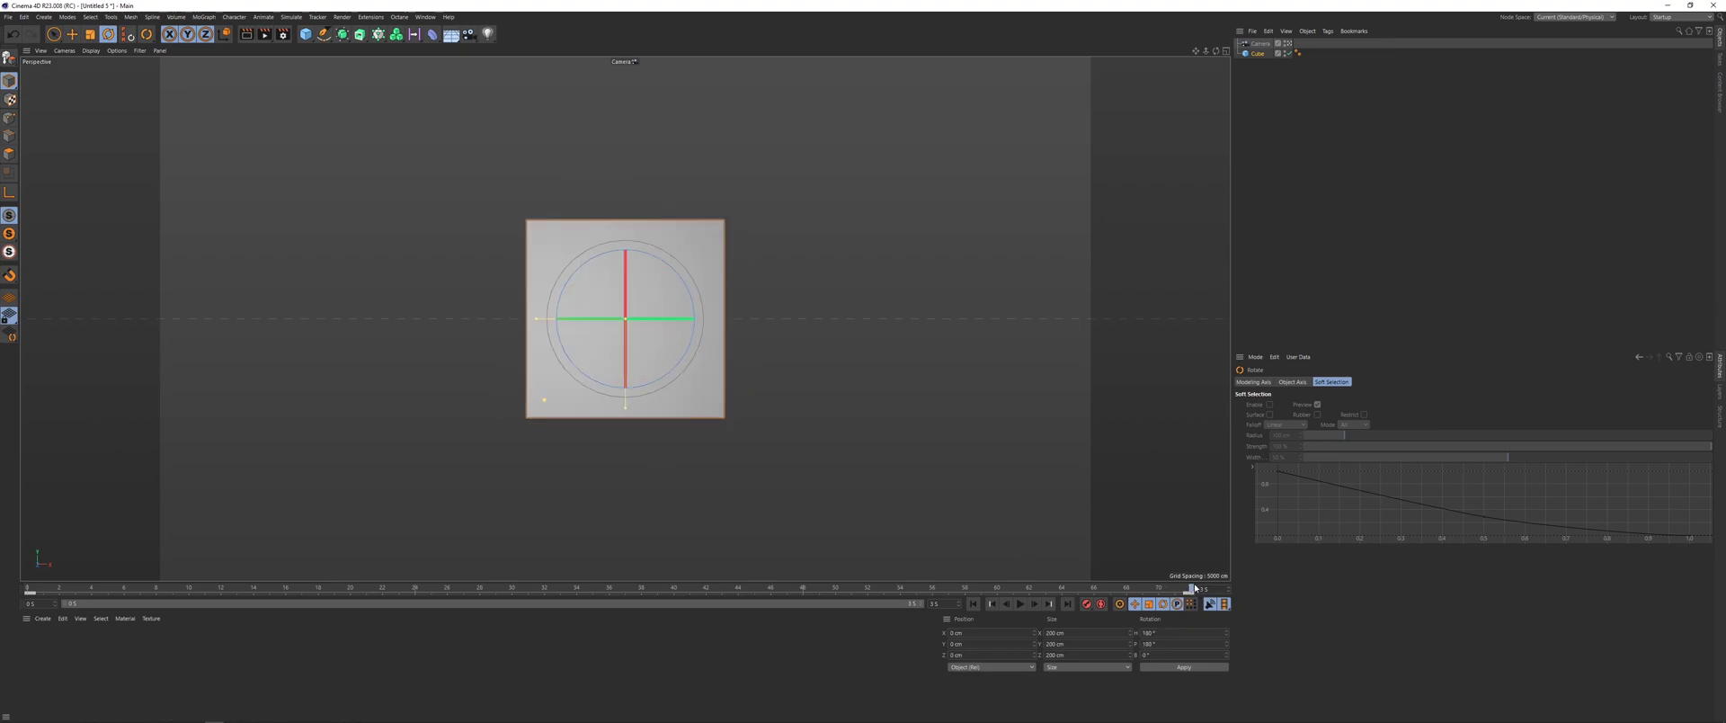
mouse_move(1187, 589)
mouse_down()
mouse_move(297, 576)
mouse_move(29, 551)
mouse_move(596, 589)
mouse_move(1191, 589)
mouse_up()
Step: Open the F-curve timeline for the cube and isolate its Rotation H track
click(419, 17)
click(461, 161)
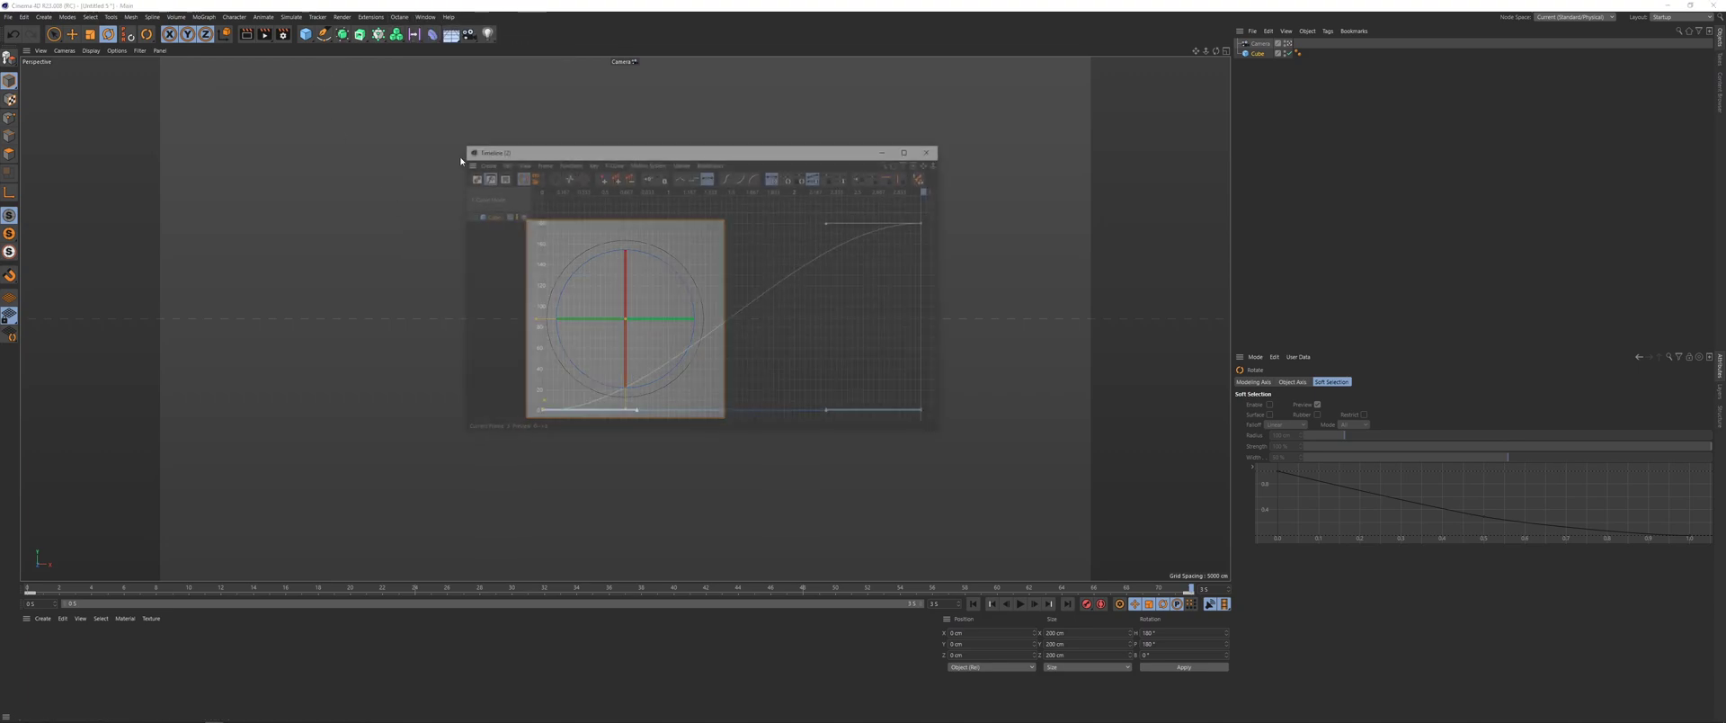
drag(629, 160, 1079, 214)
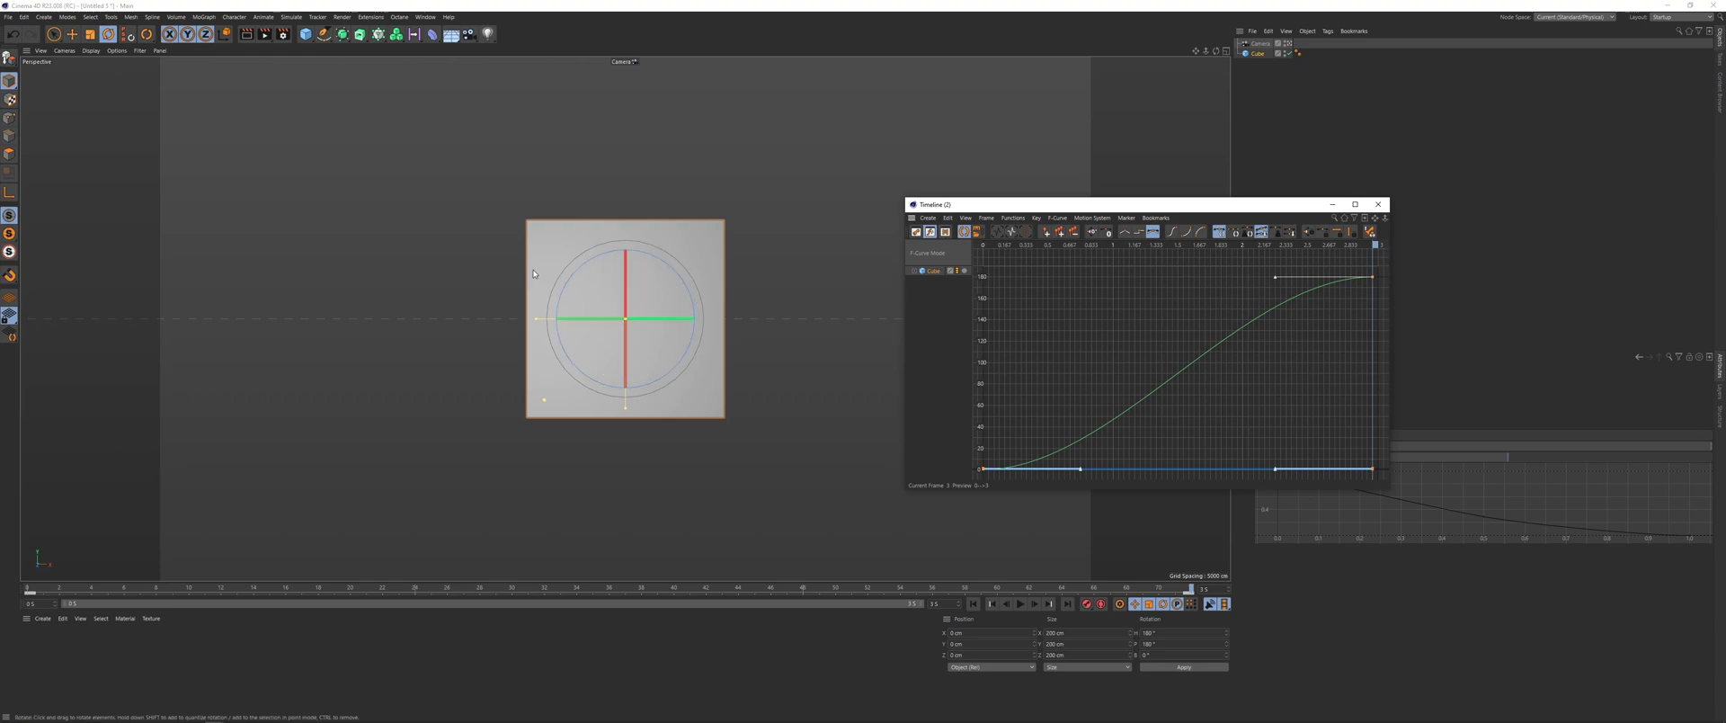
click(913, 271)
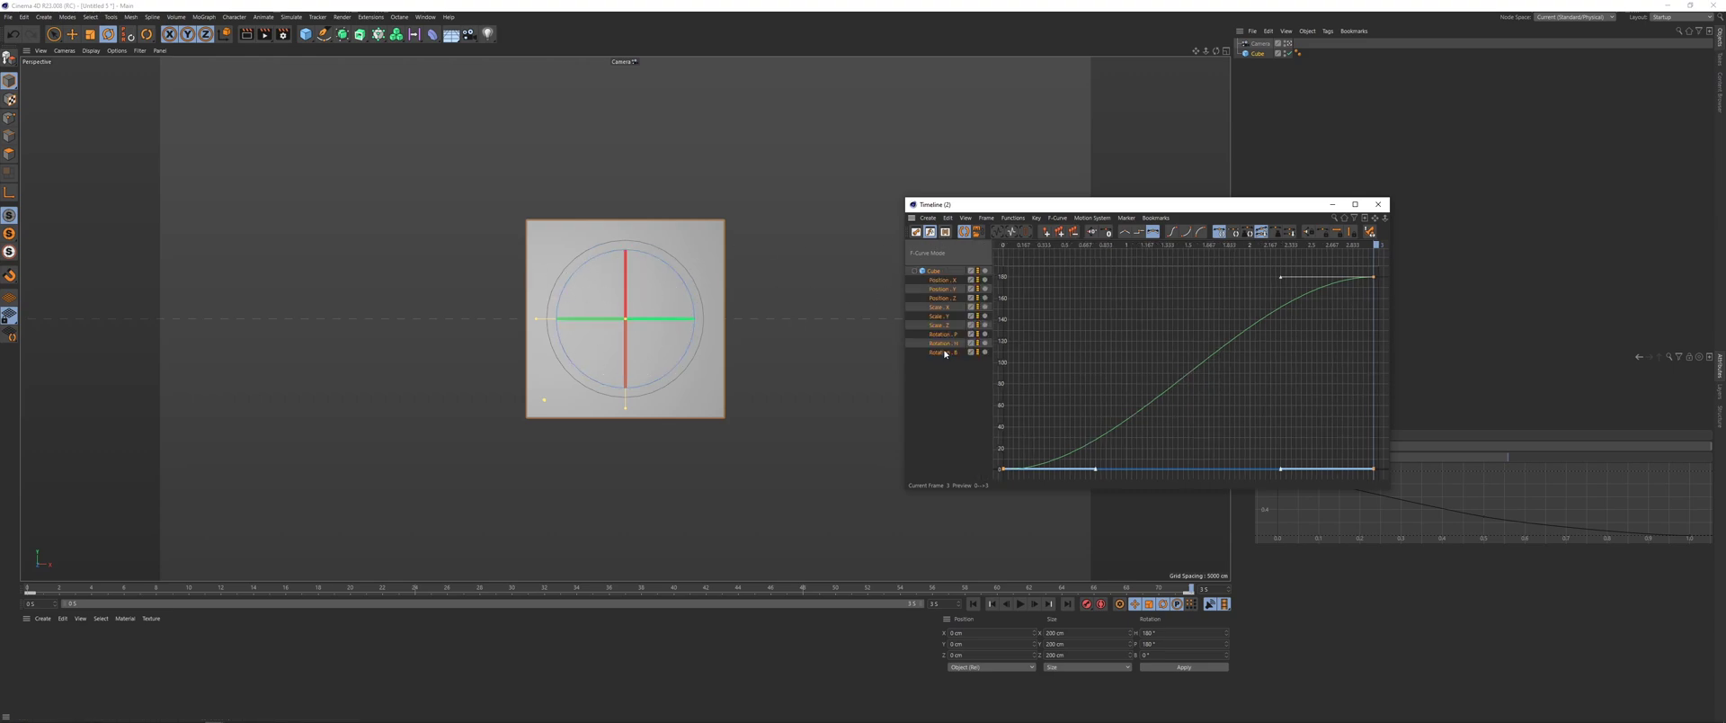
click(943, 345)
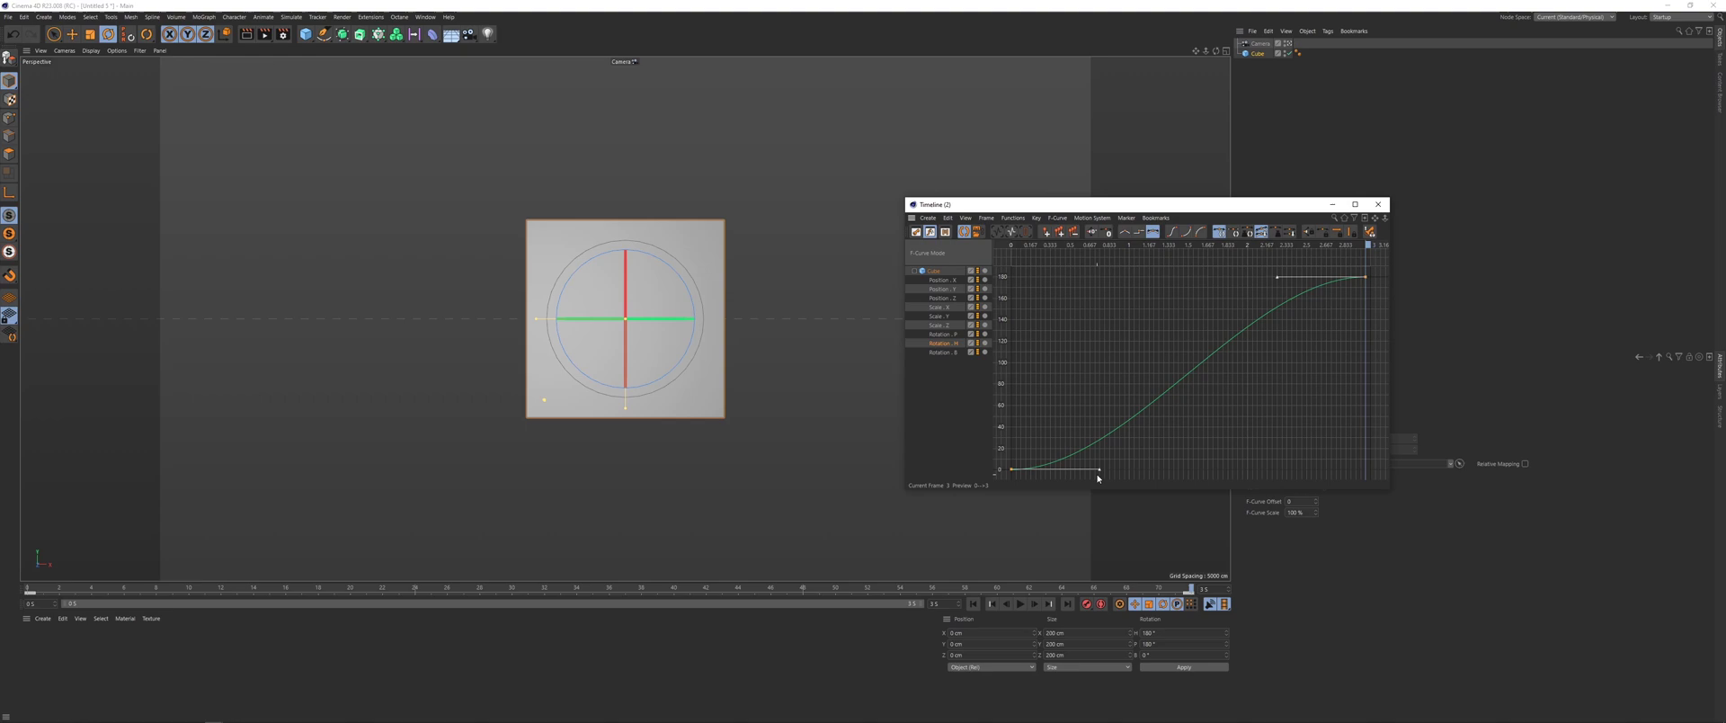
Step: Reshape the Rotation H curve on both keys with steep, slightly slanted tangents, the start handle reaching about 90°, for fast ends and a slow middle
drag(1102, 470, 1041, 356)
key(ctrl+z)
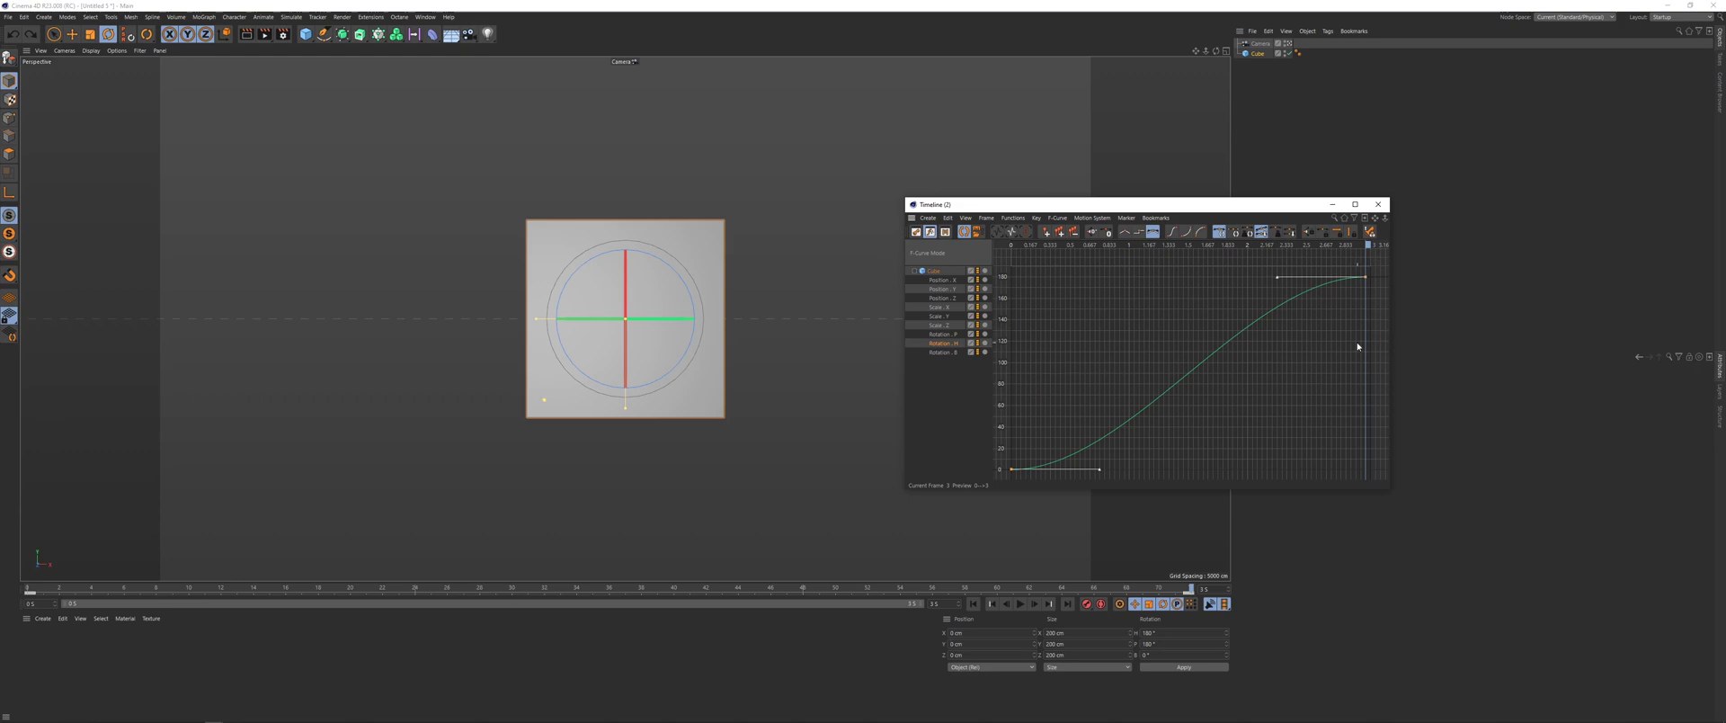
drag(1378, 271, 988, 471)
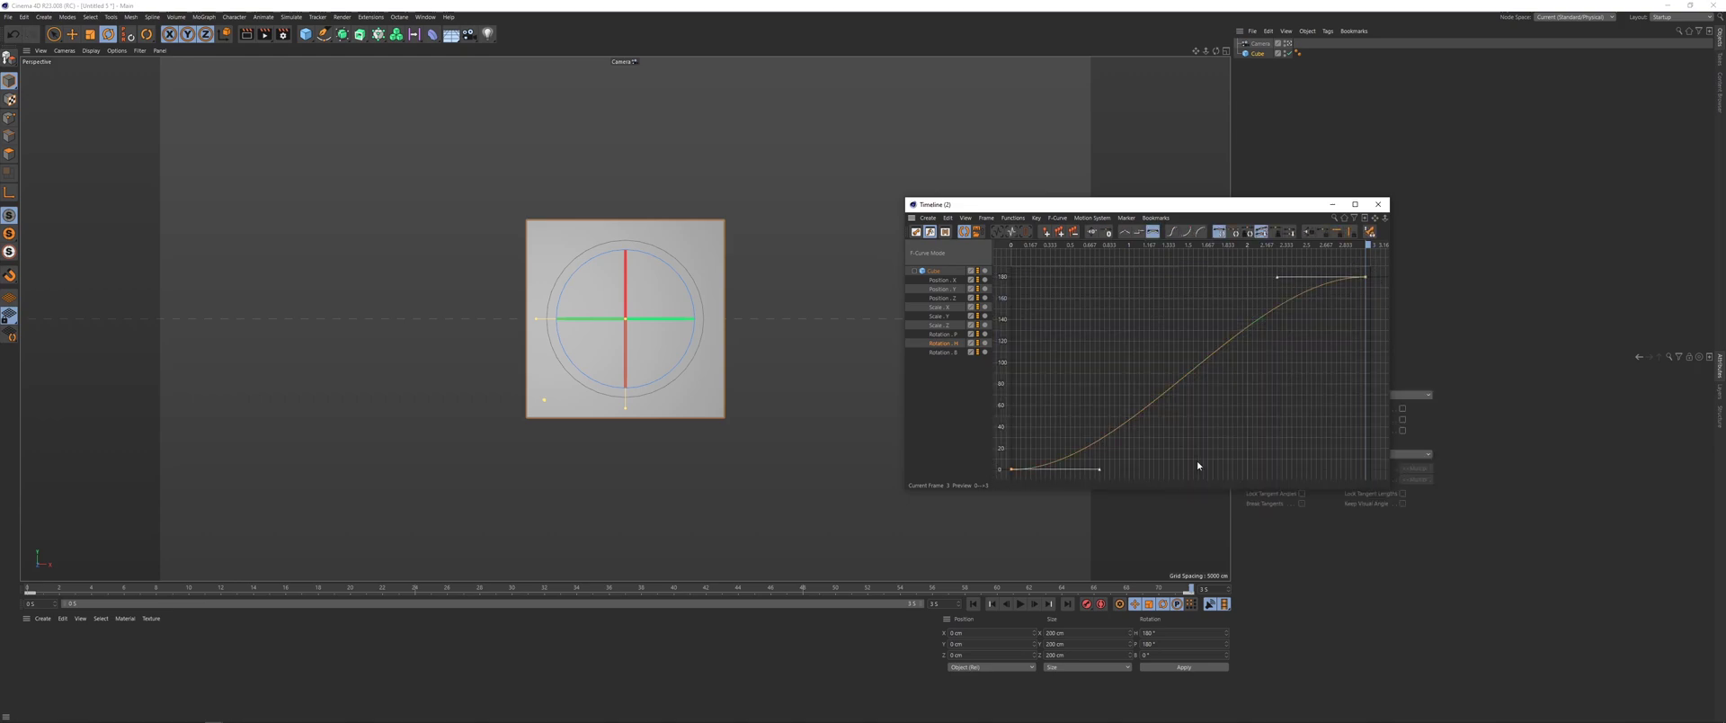
drag(1101, 473, 1010, 357)
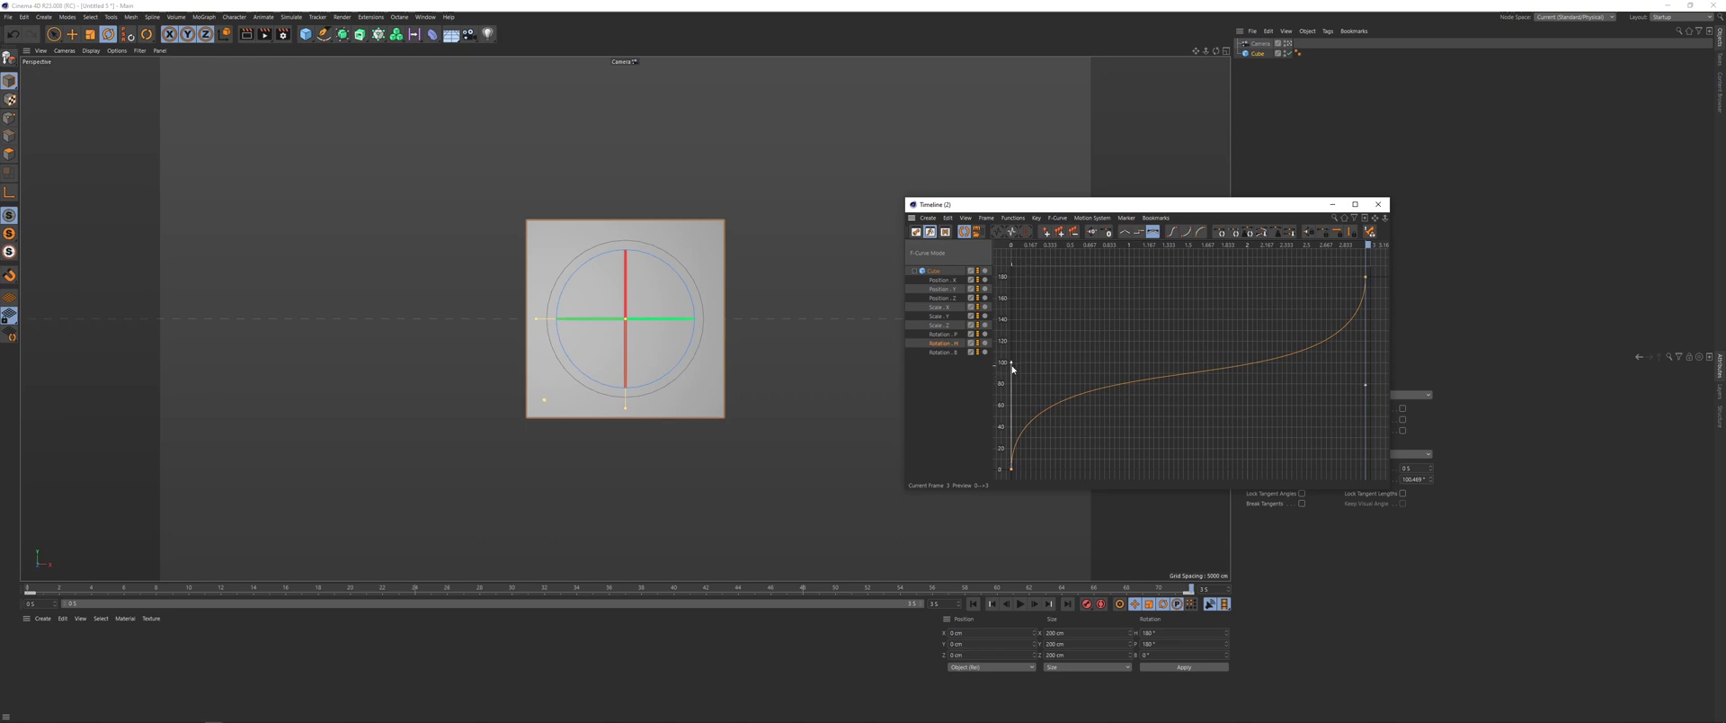
drag(1011, 364, 1029, 370)
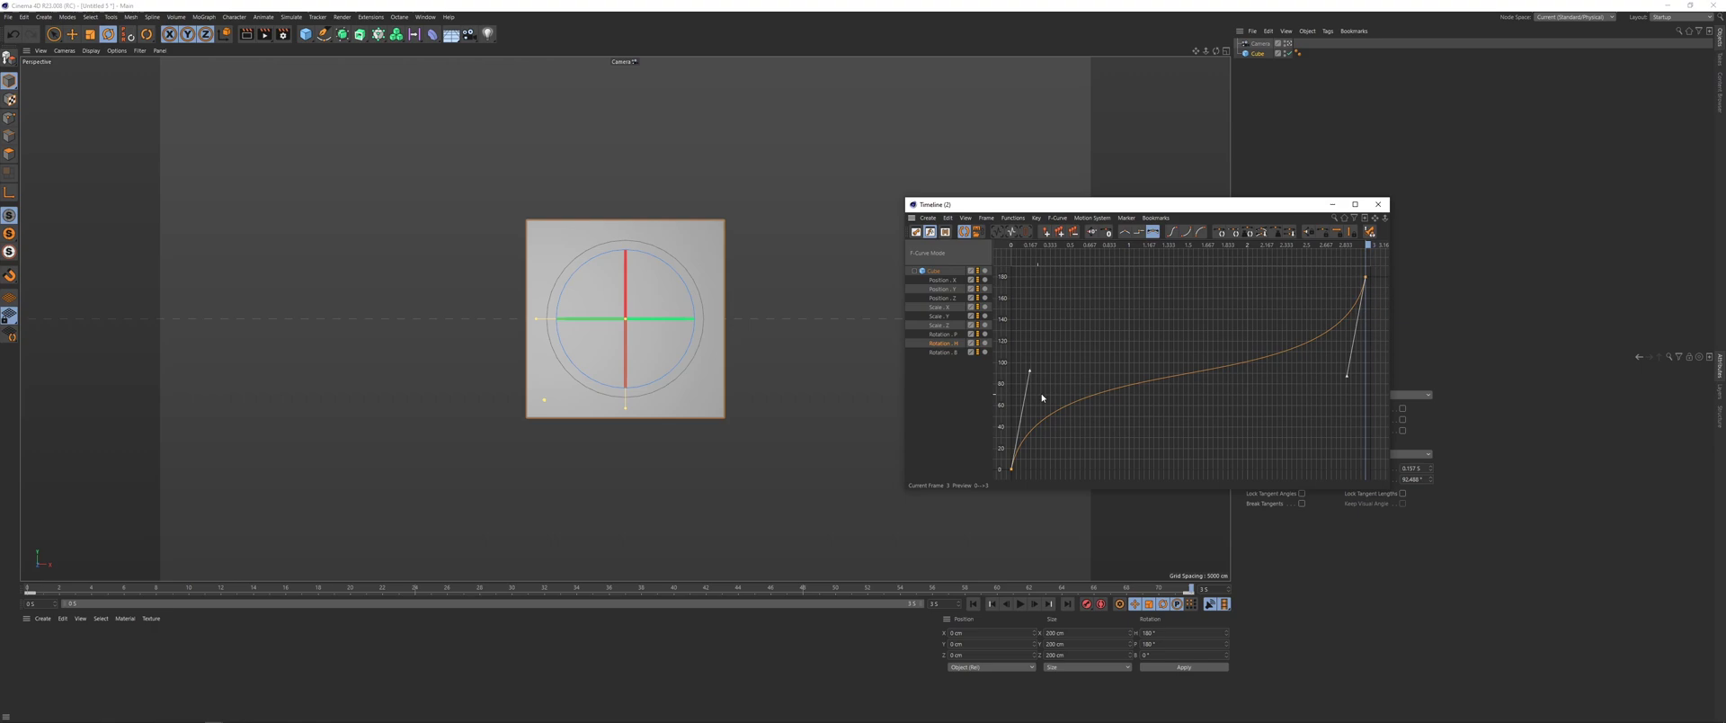
Step: Move the Timeline window higher to uncover the key settings and play the cube's animation
drag(1134, 199, 1142, 90)
click(1021, 604)
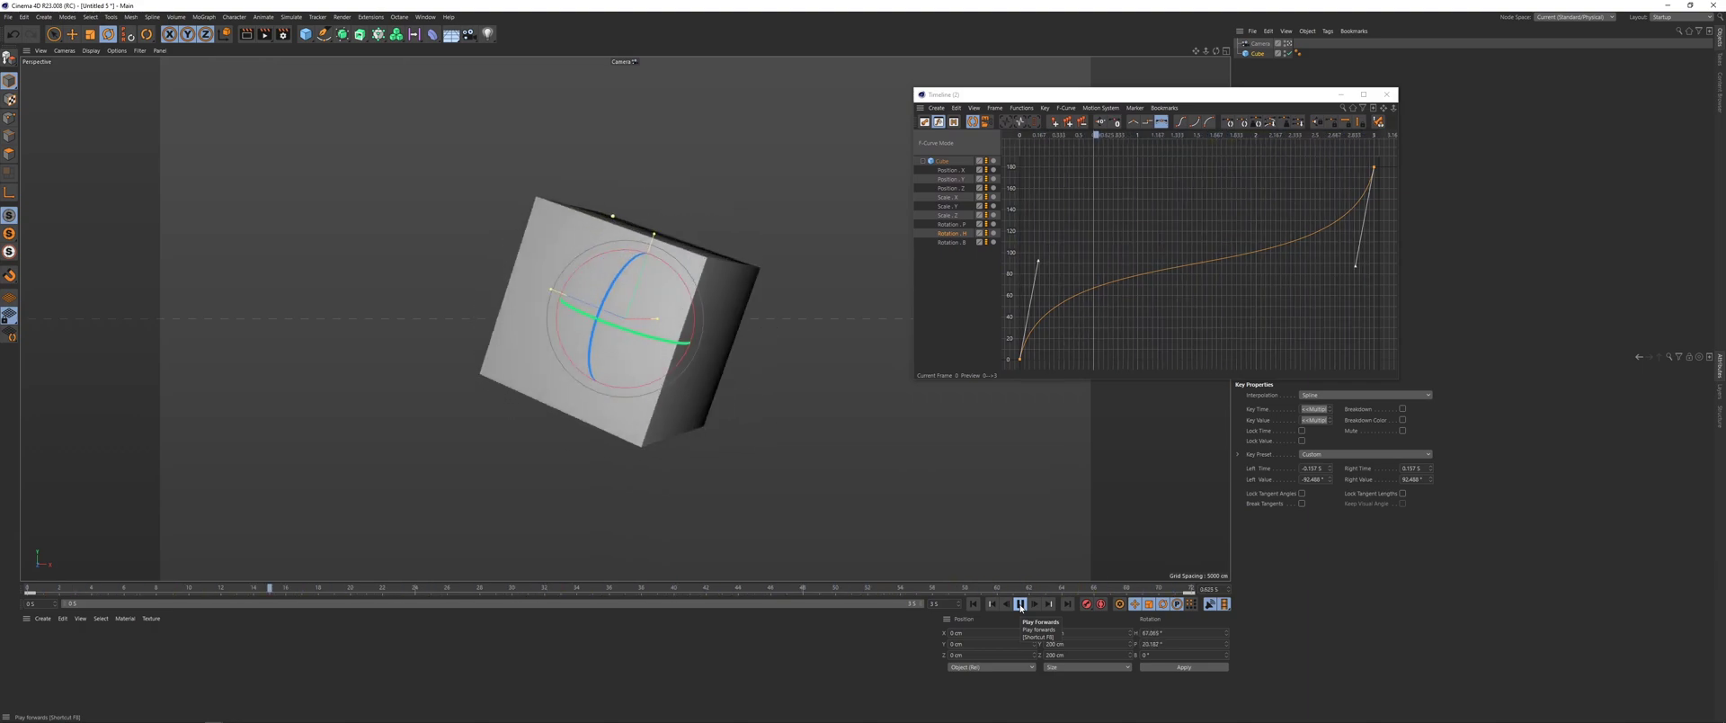
click(1021, 604)
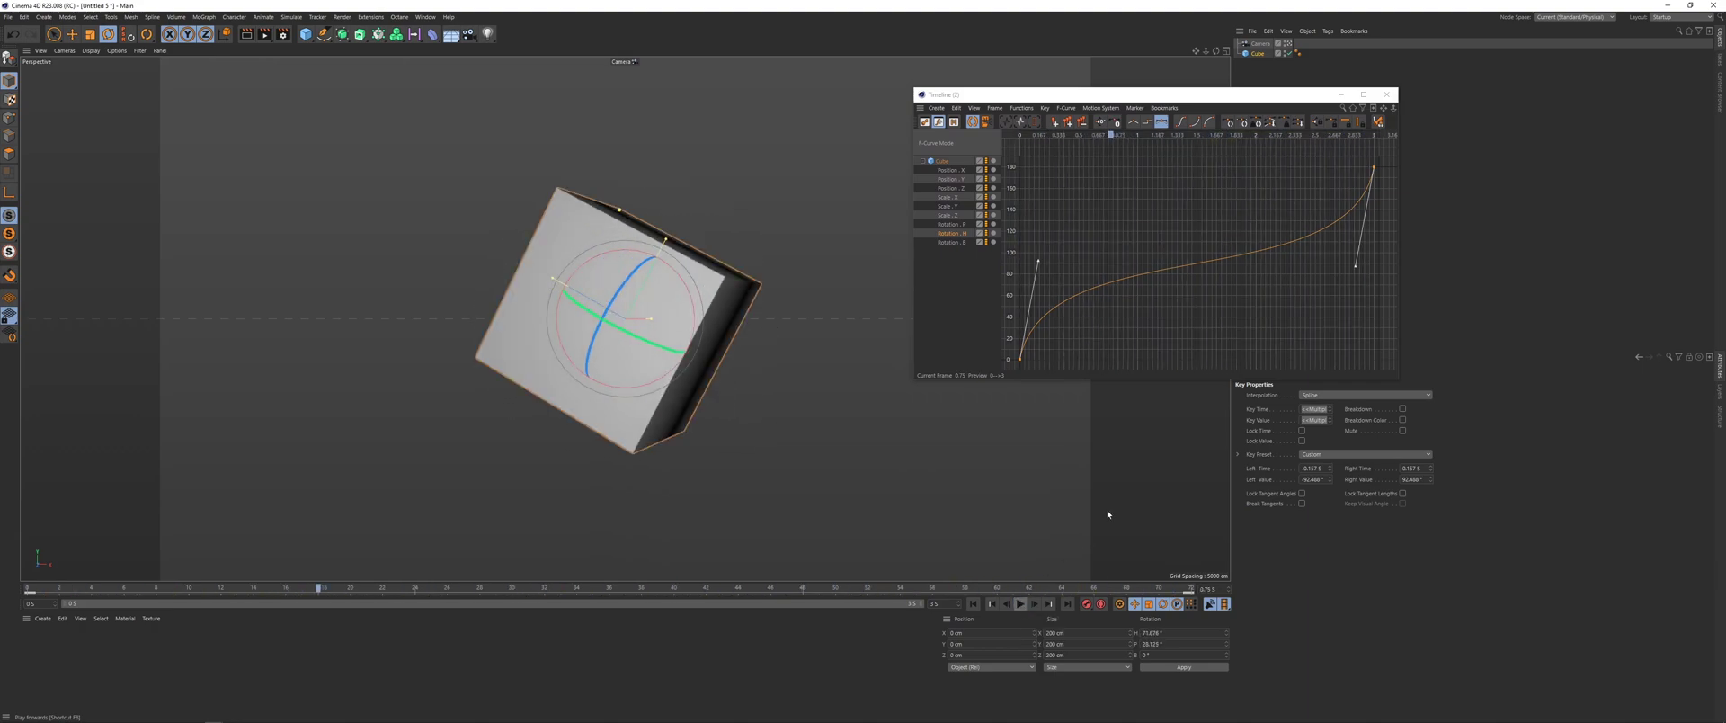
Step: Give the Rotation P curve matching steep tangents, with the start handle at about 80°, and play the animation
click(962, 242)
click(954, 224)
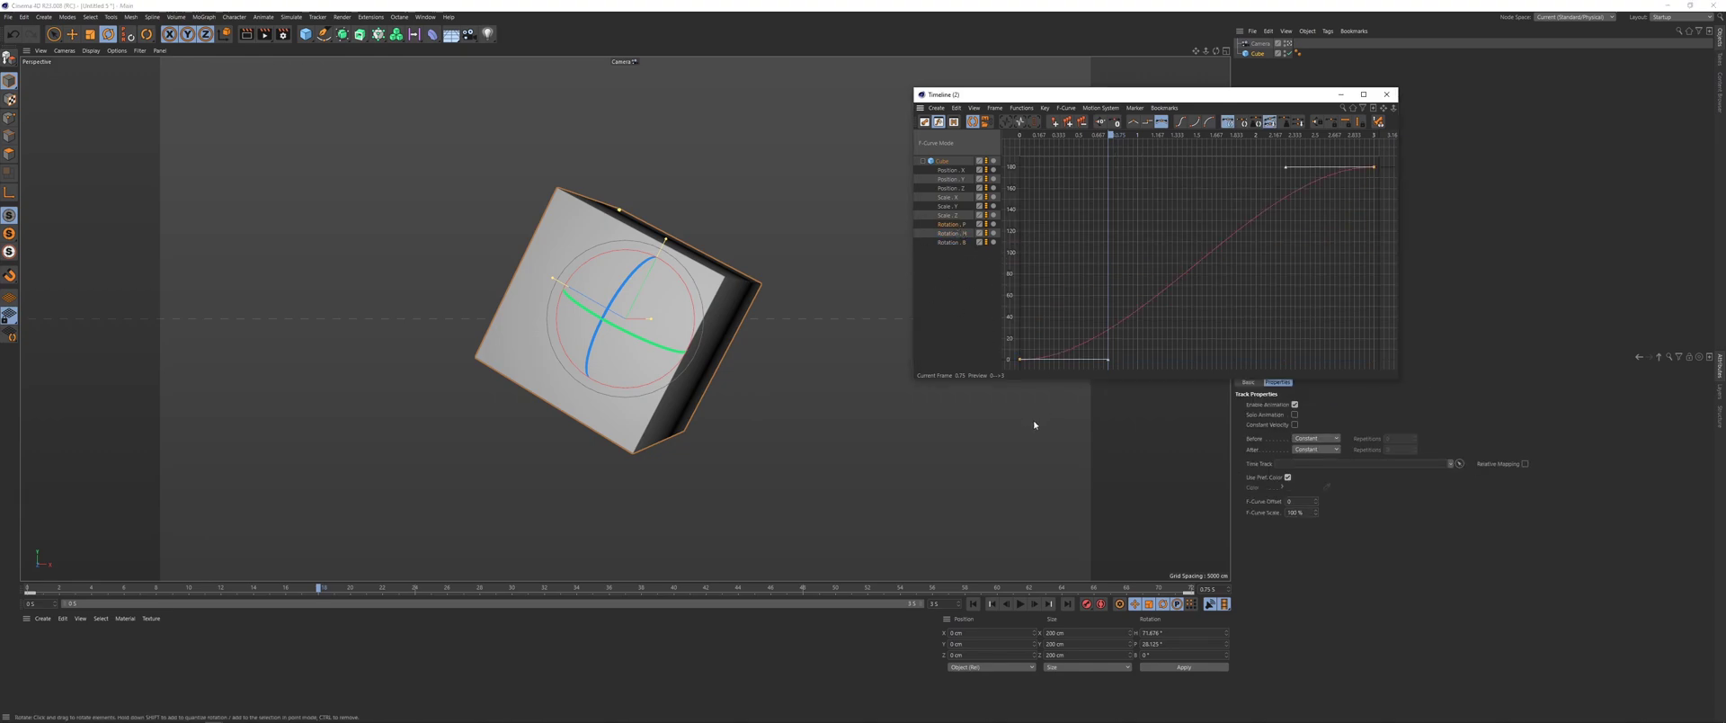
drag(1108, 361, 1031, 274)
click(1020, 604)
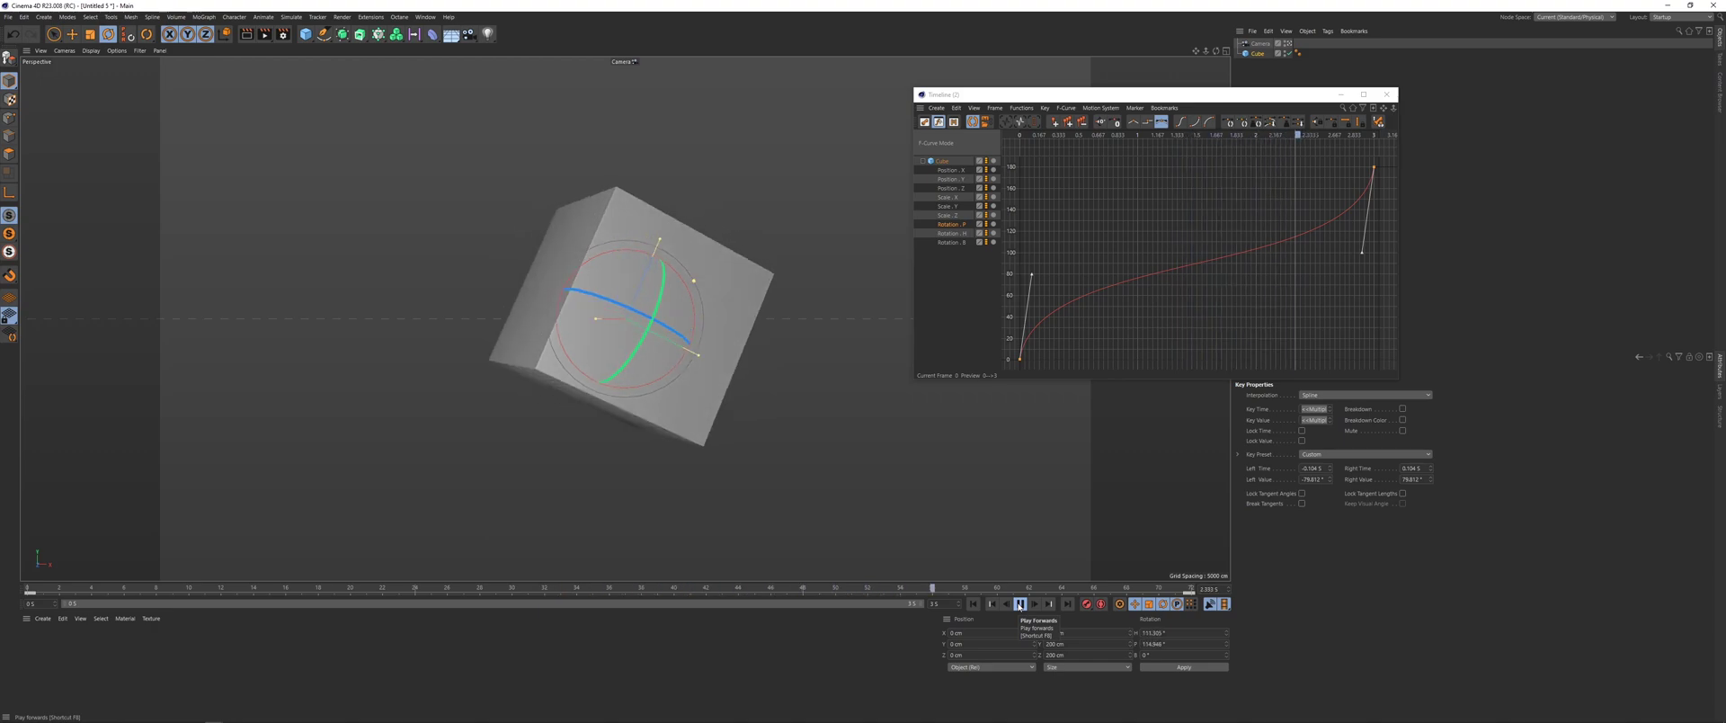
click(1020, 605)
Step: Fine-tune the start tangent of the Rotation H curve slightly
click(960, 233)
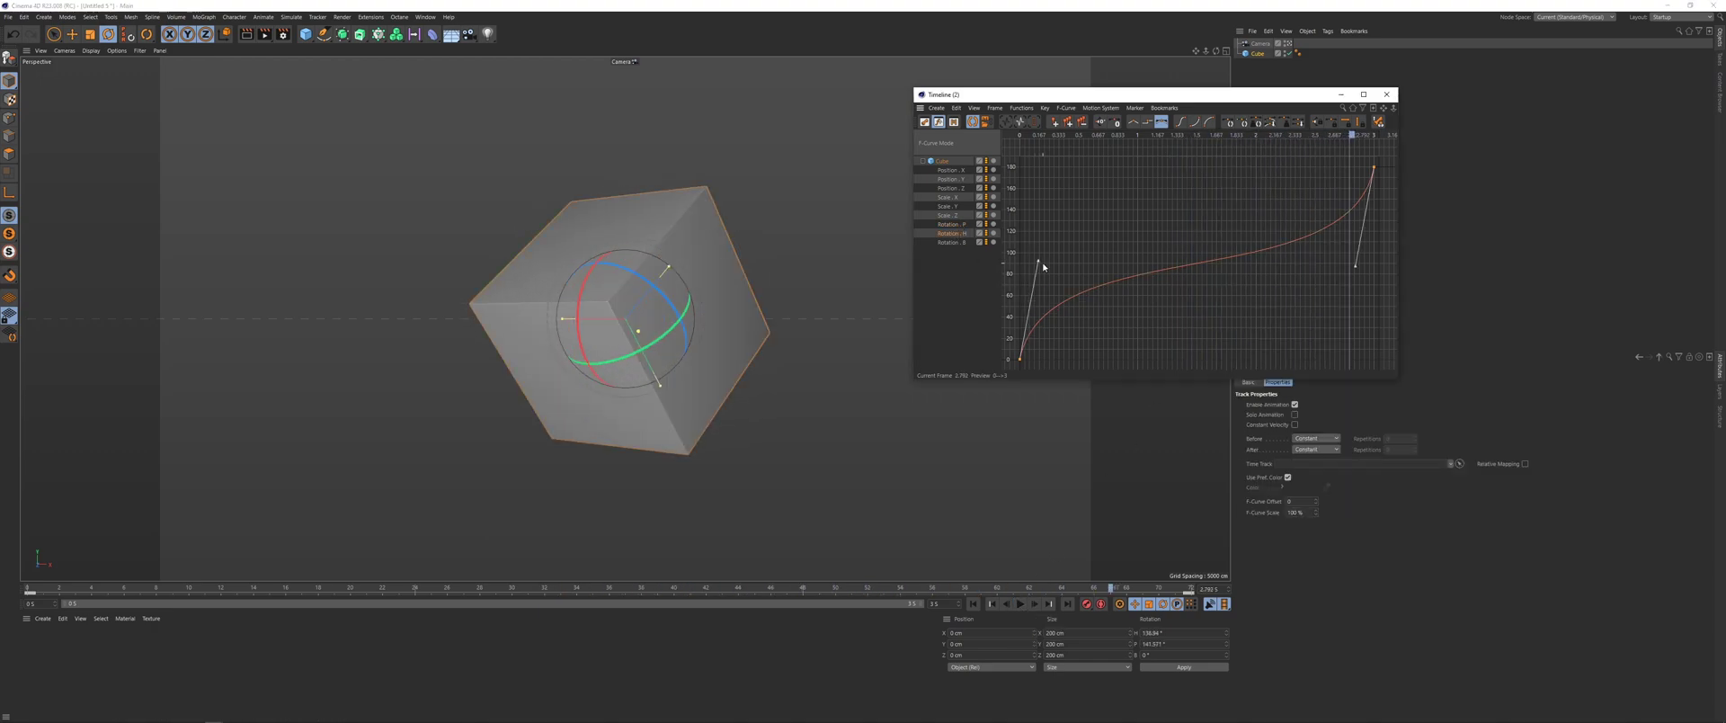
drag(1040, 262, 1038, 262)
Step: Examine the cube's rotation frame by frame from the start of the animation and return to the first frame
click(973, 604)
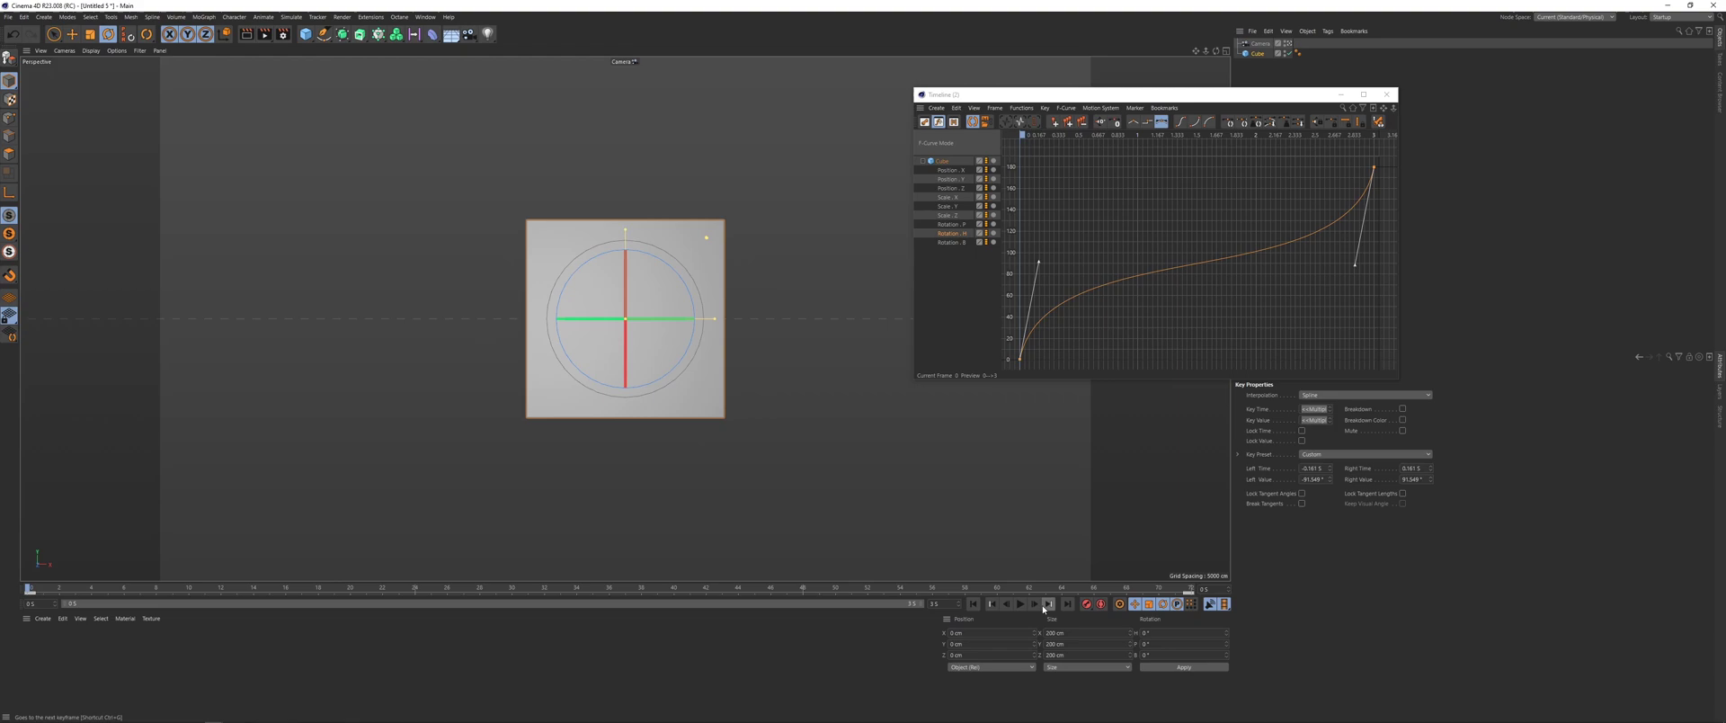
click(1036, 605)
click(1034, 603)
click(1035, 603)
click(1034, 603)
click(1035, 603)
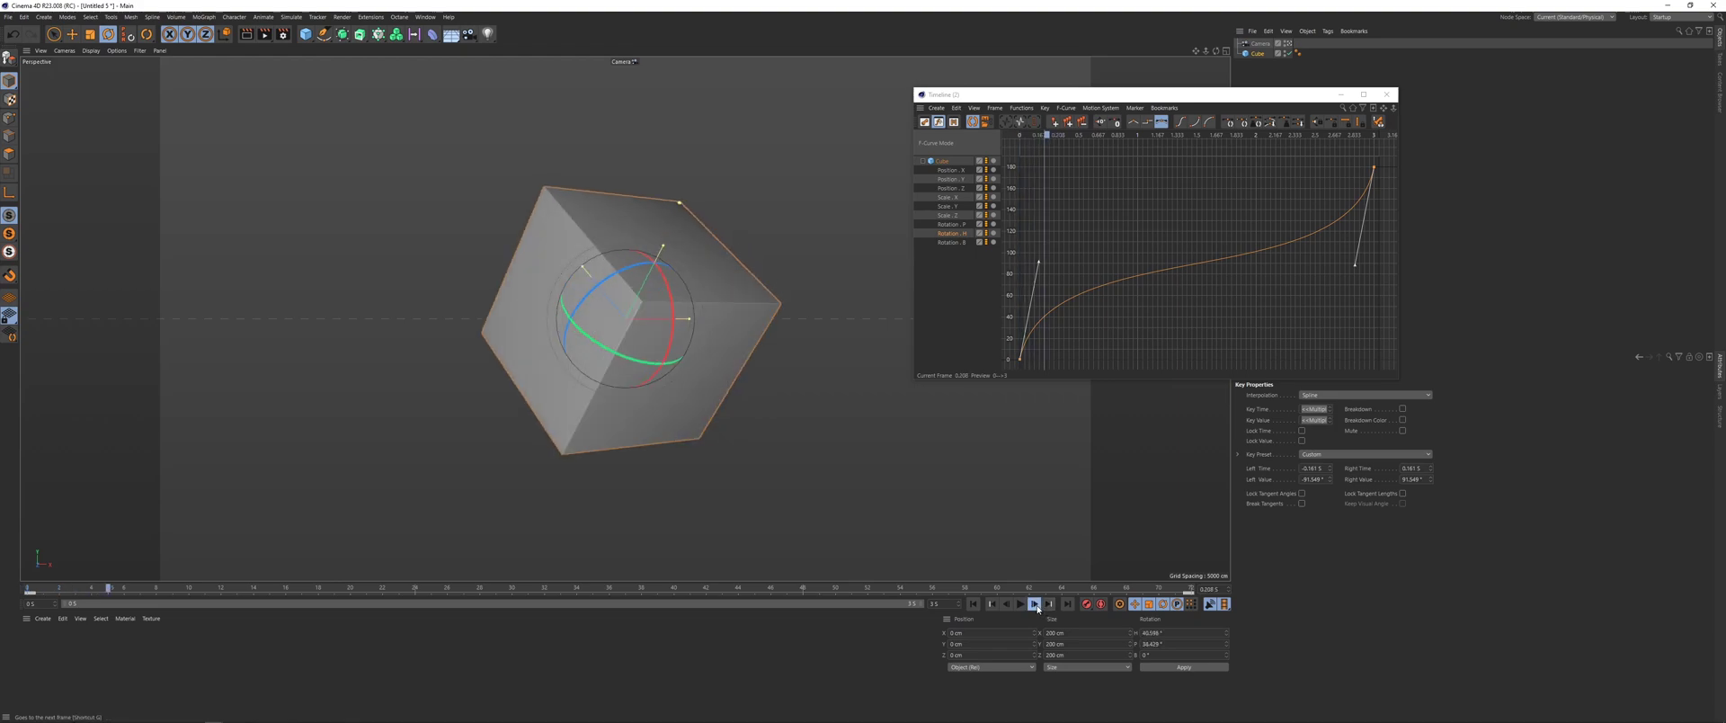
click(1034, 603)
click(1034, 603)
click(973, 603)
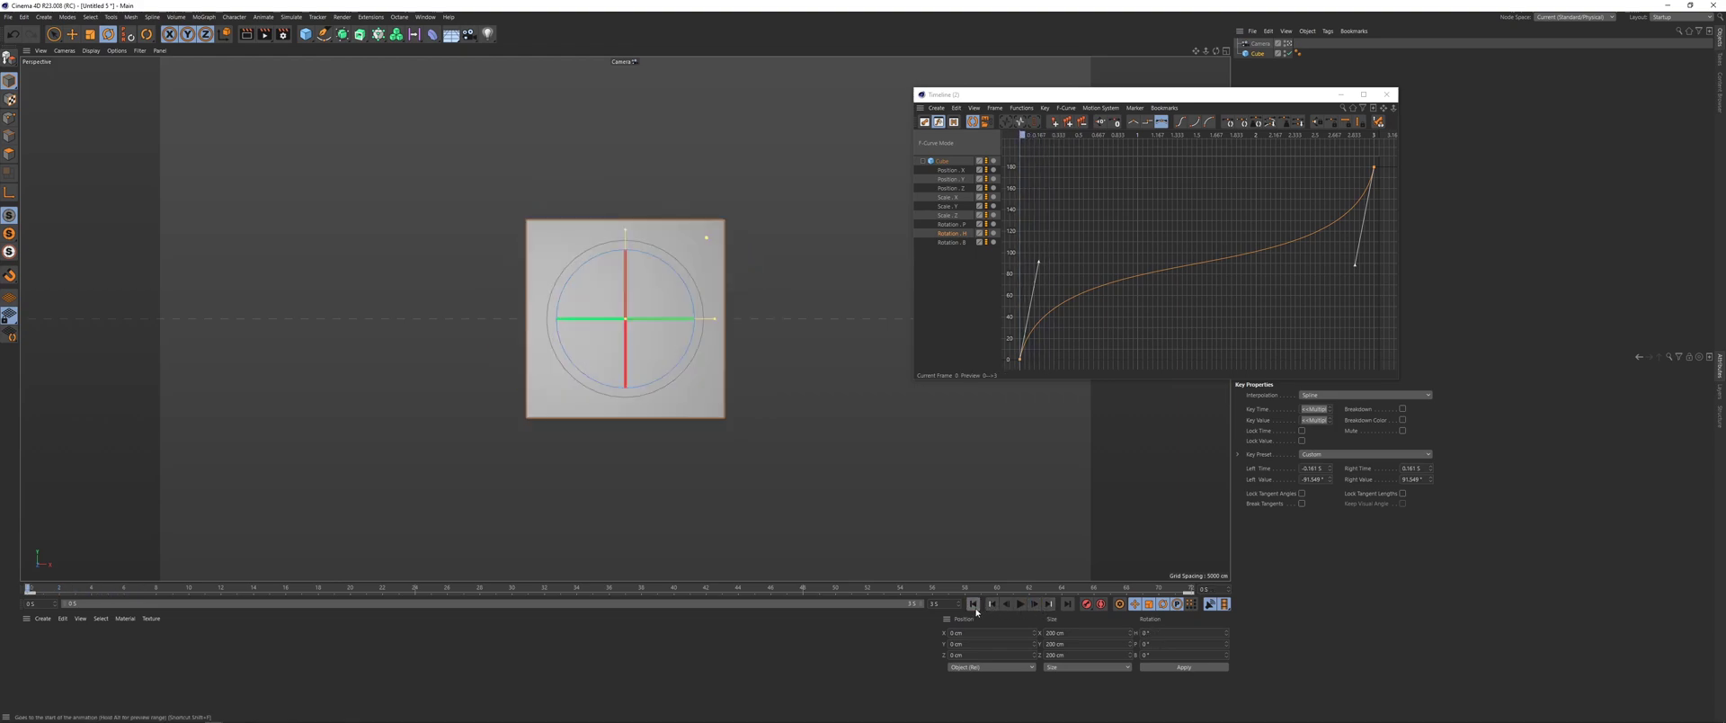
Step: Preview the cube's rotation, close the Timeline window and return the animation to the first frame
click(1021, 603)
click(1021, 603)
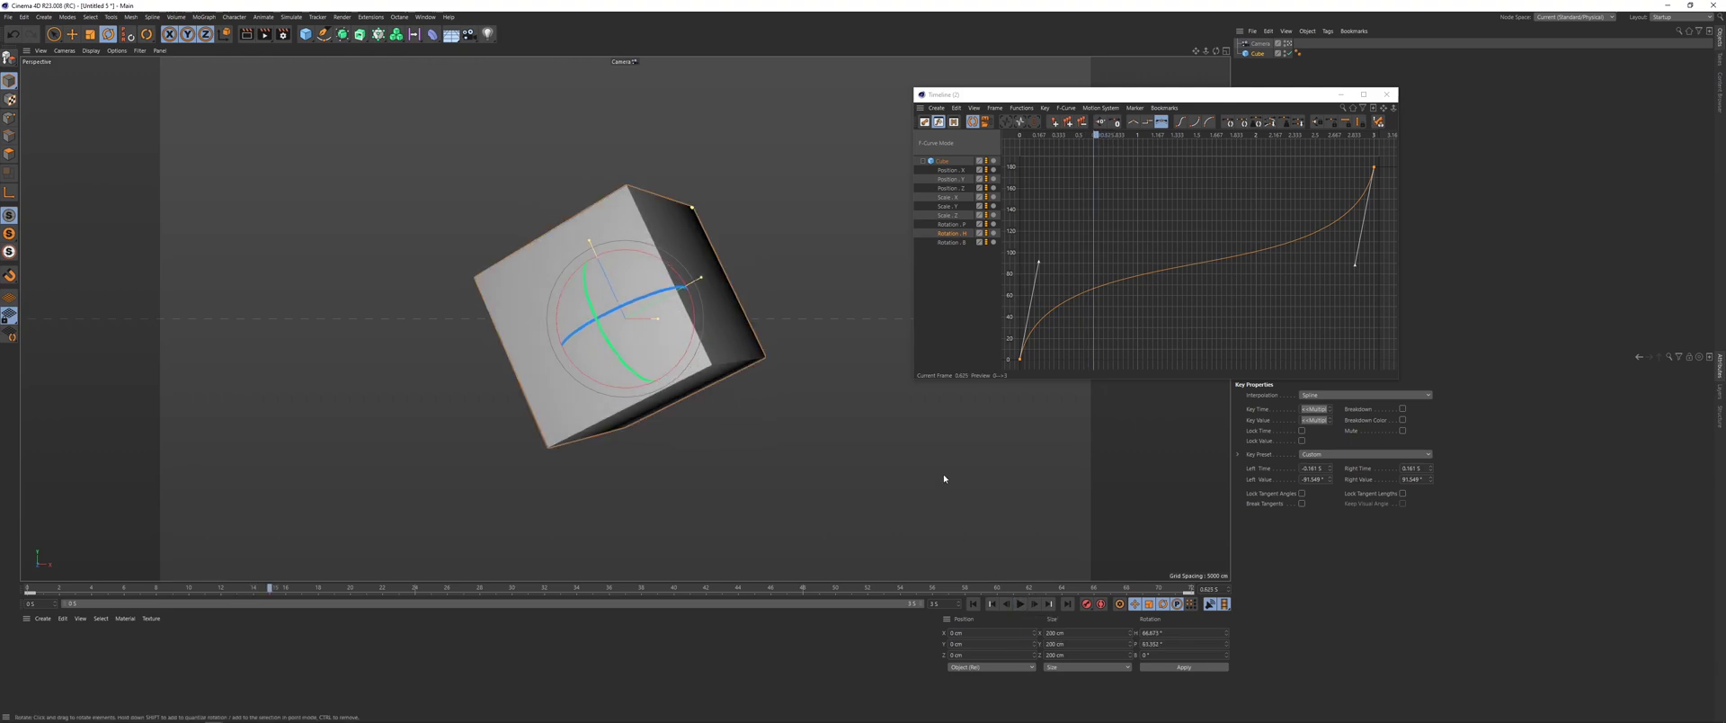
click(1386, 95)
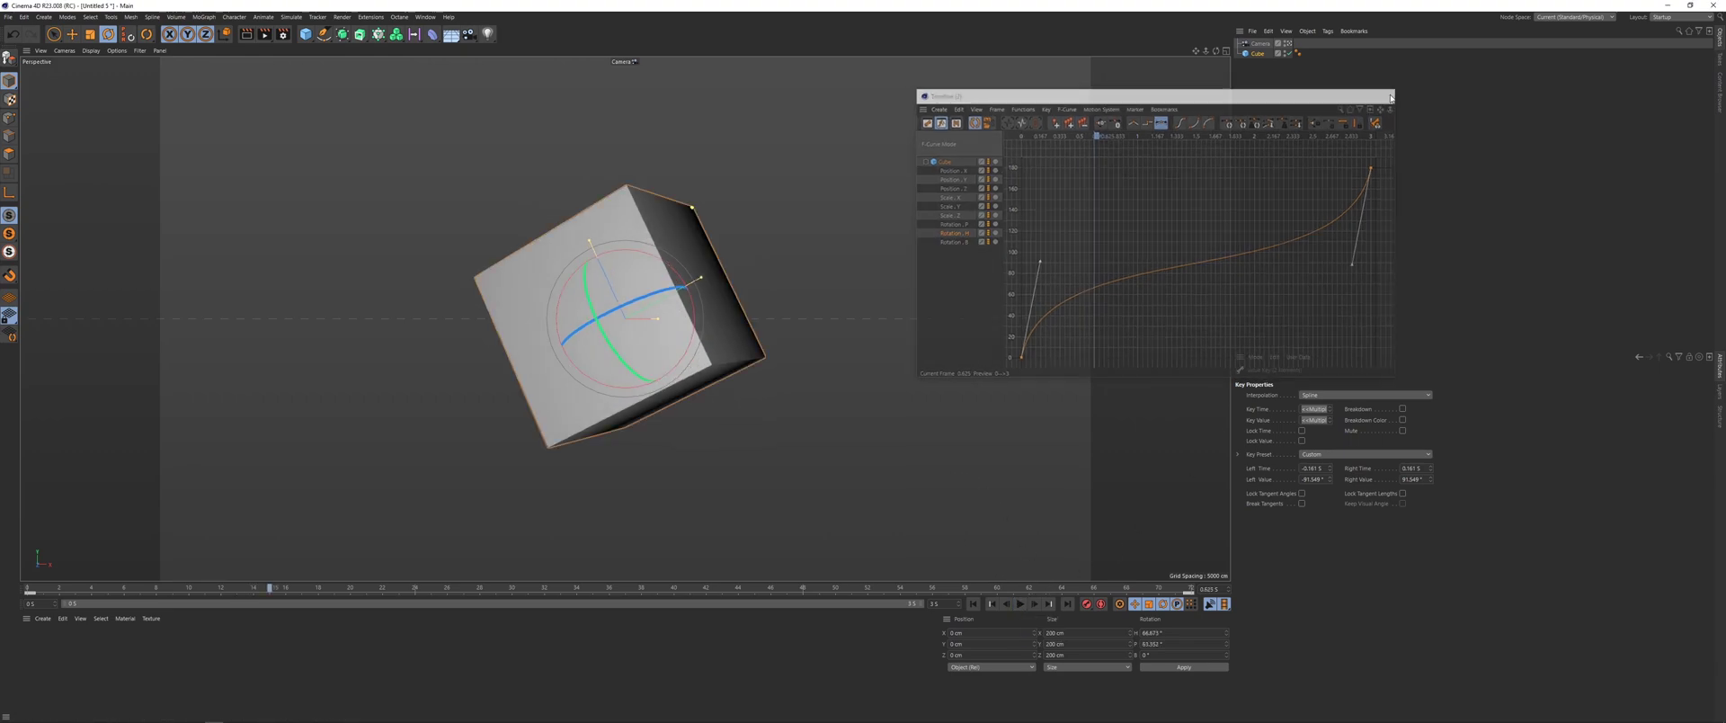
click(1152, 440)
click(973, 603)
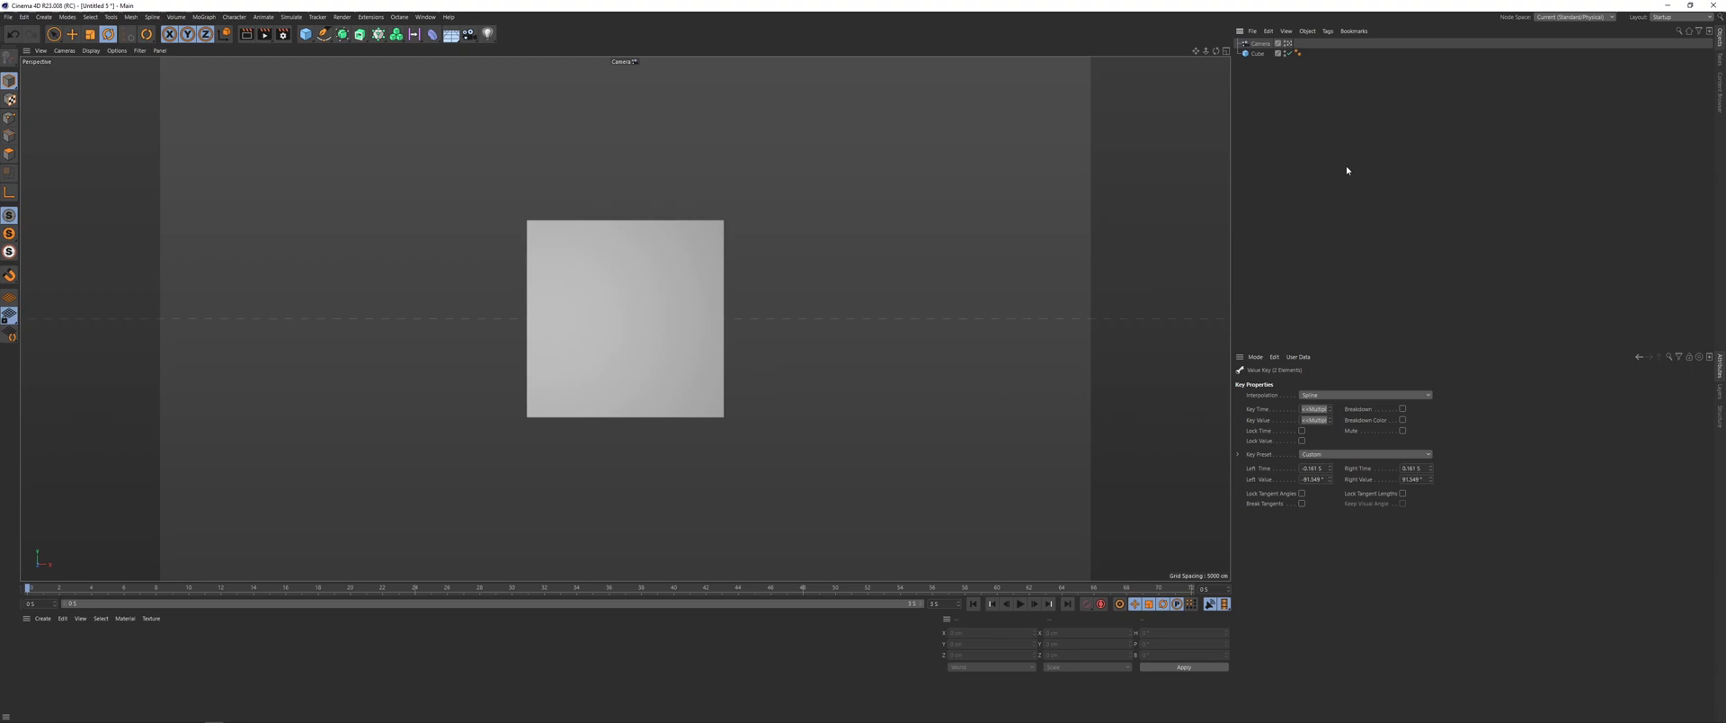
Step: Move the camera forward along its Z axis in the Top view so it sits close in front of the cube
click(1259, 43)
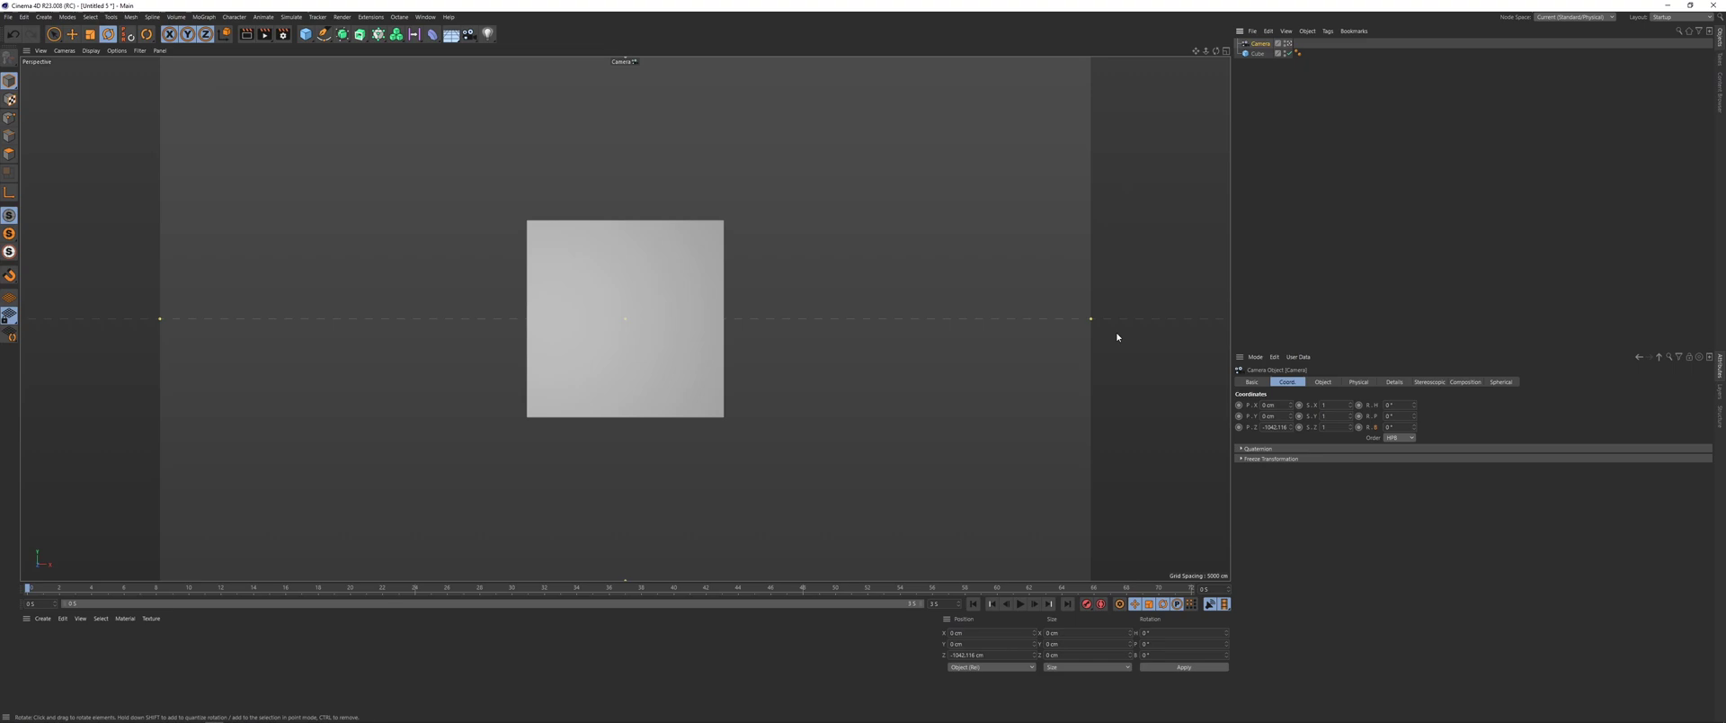
key(F2)
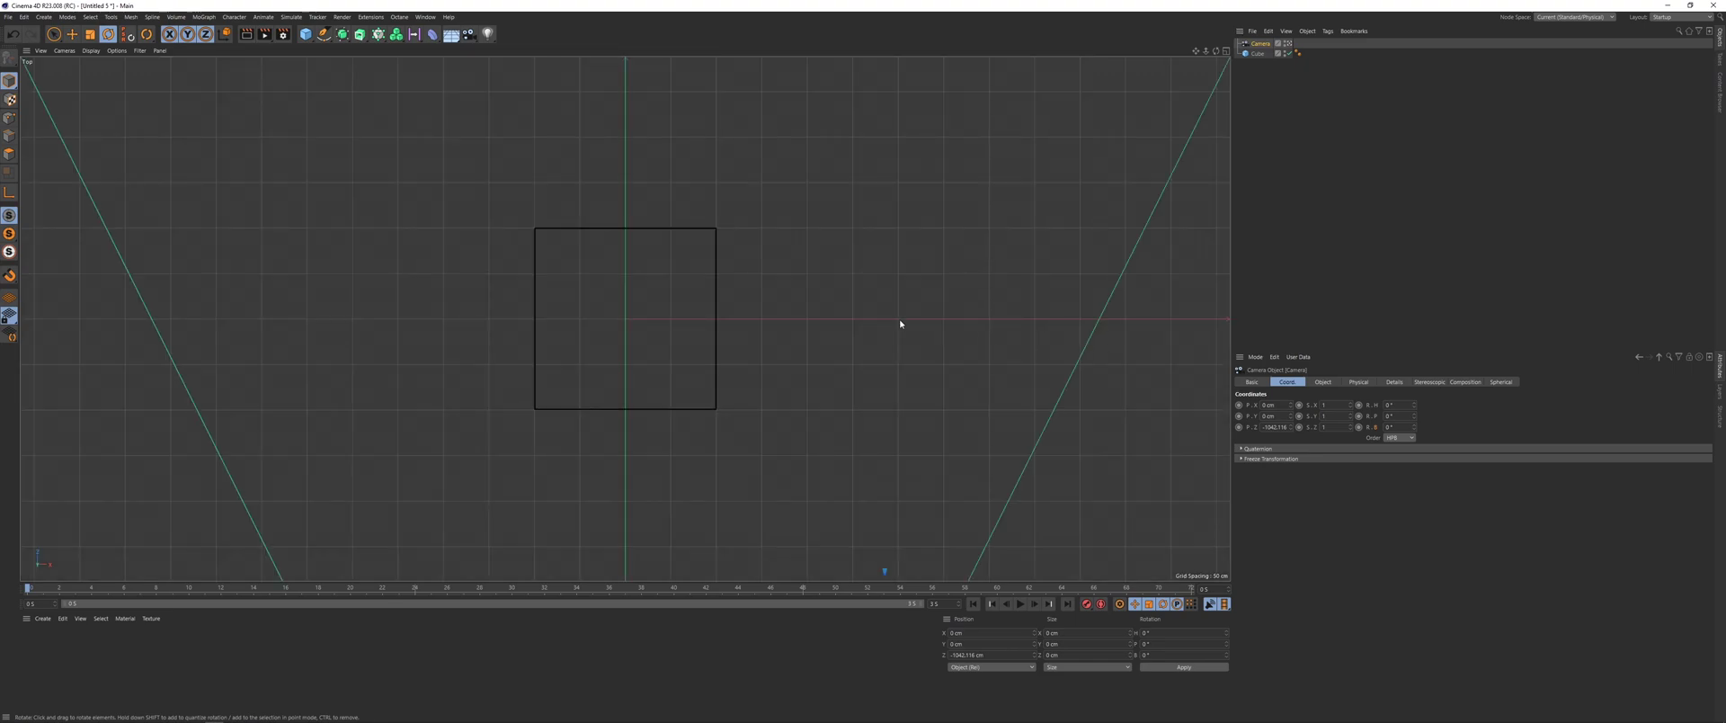
alt+right_drag(619, 302, 591, 364)
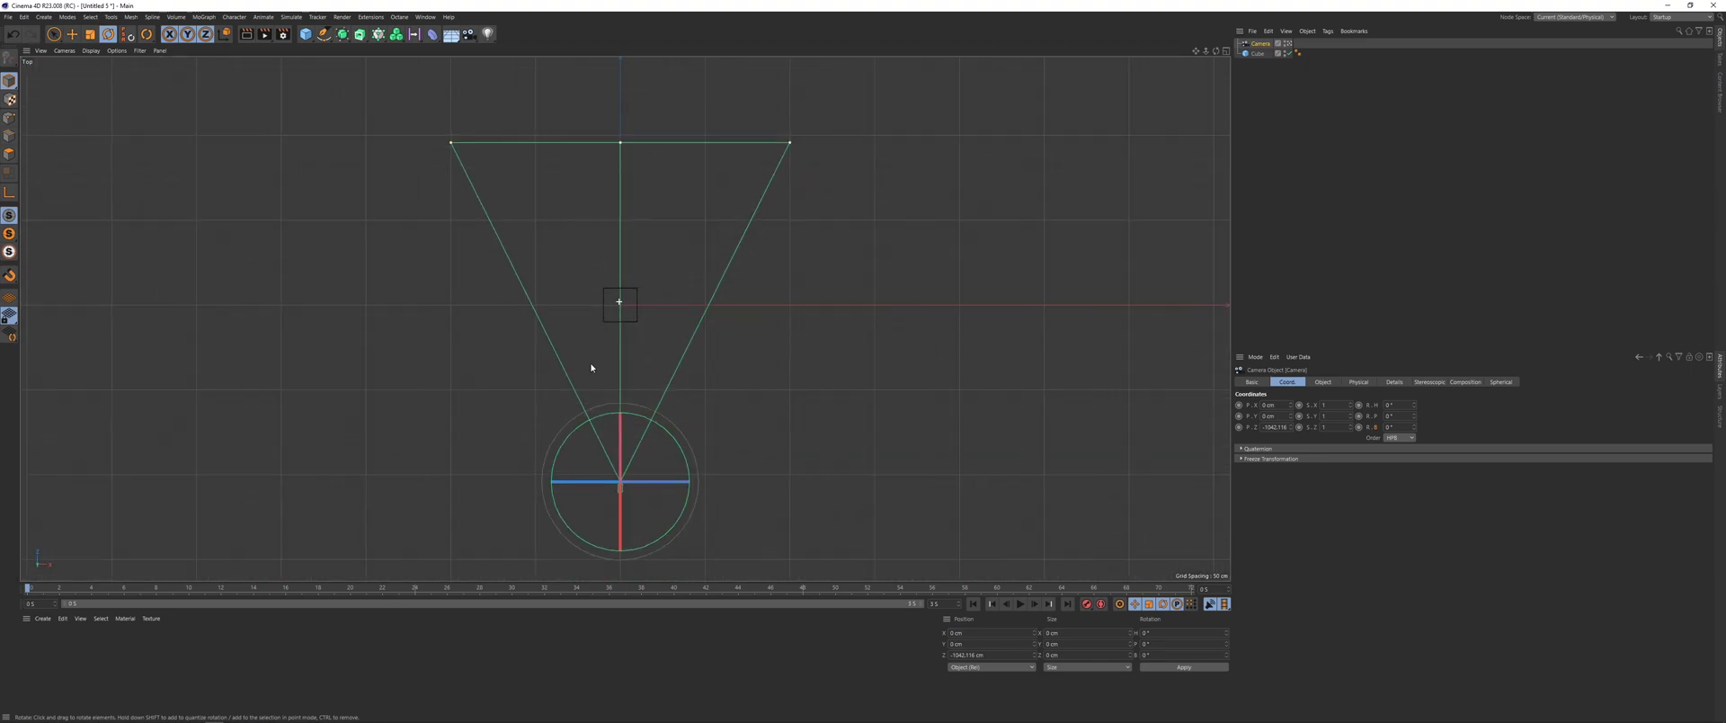
middle_click(635, 287)
middle_click(861, 149)
scroll(627, 303, down, 5)
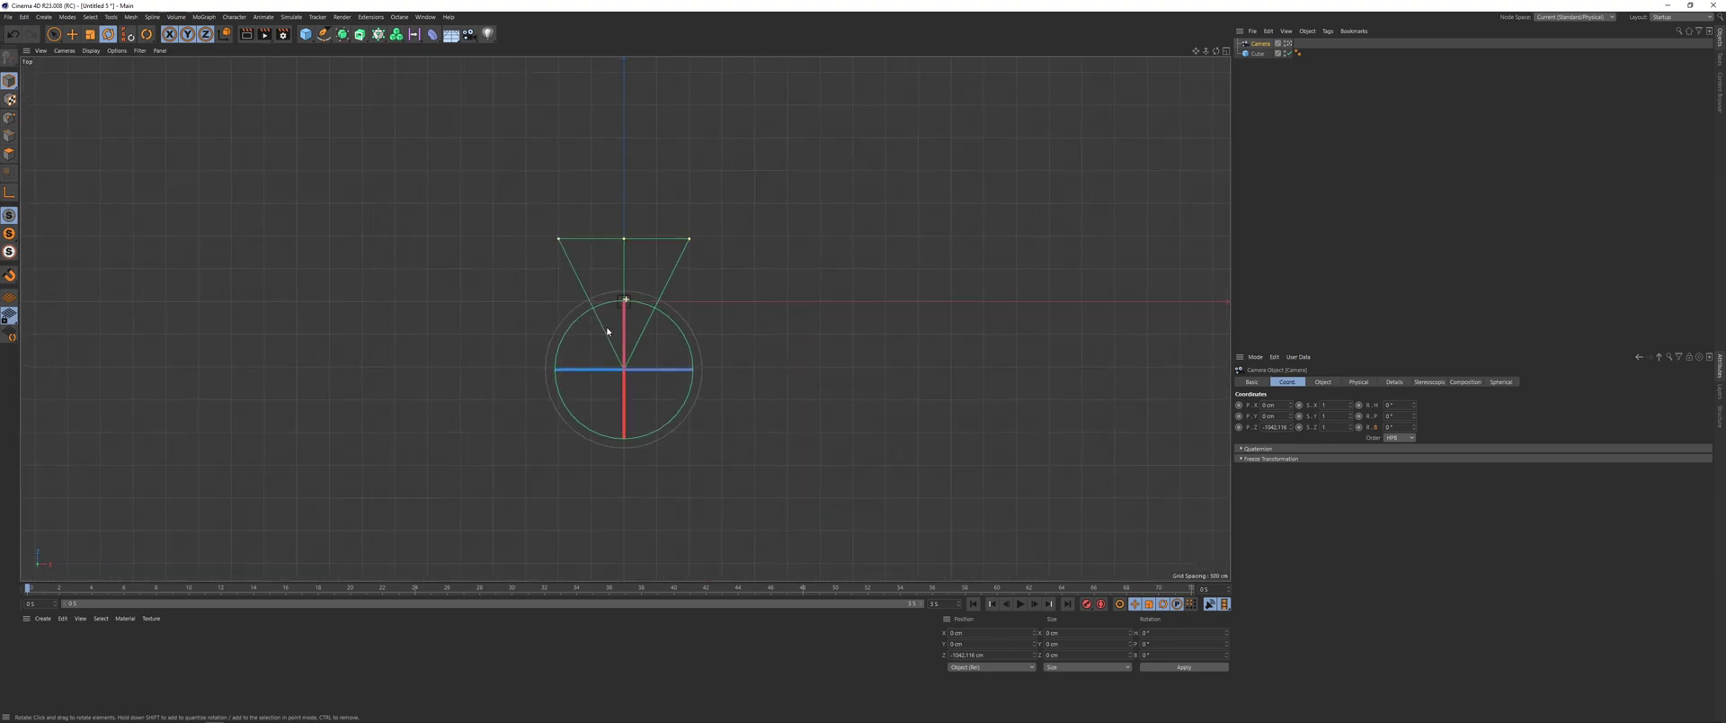
key(e)
scroll(620, 302, up, 6)
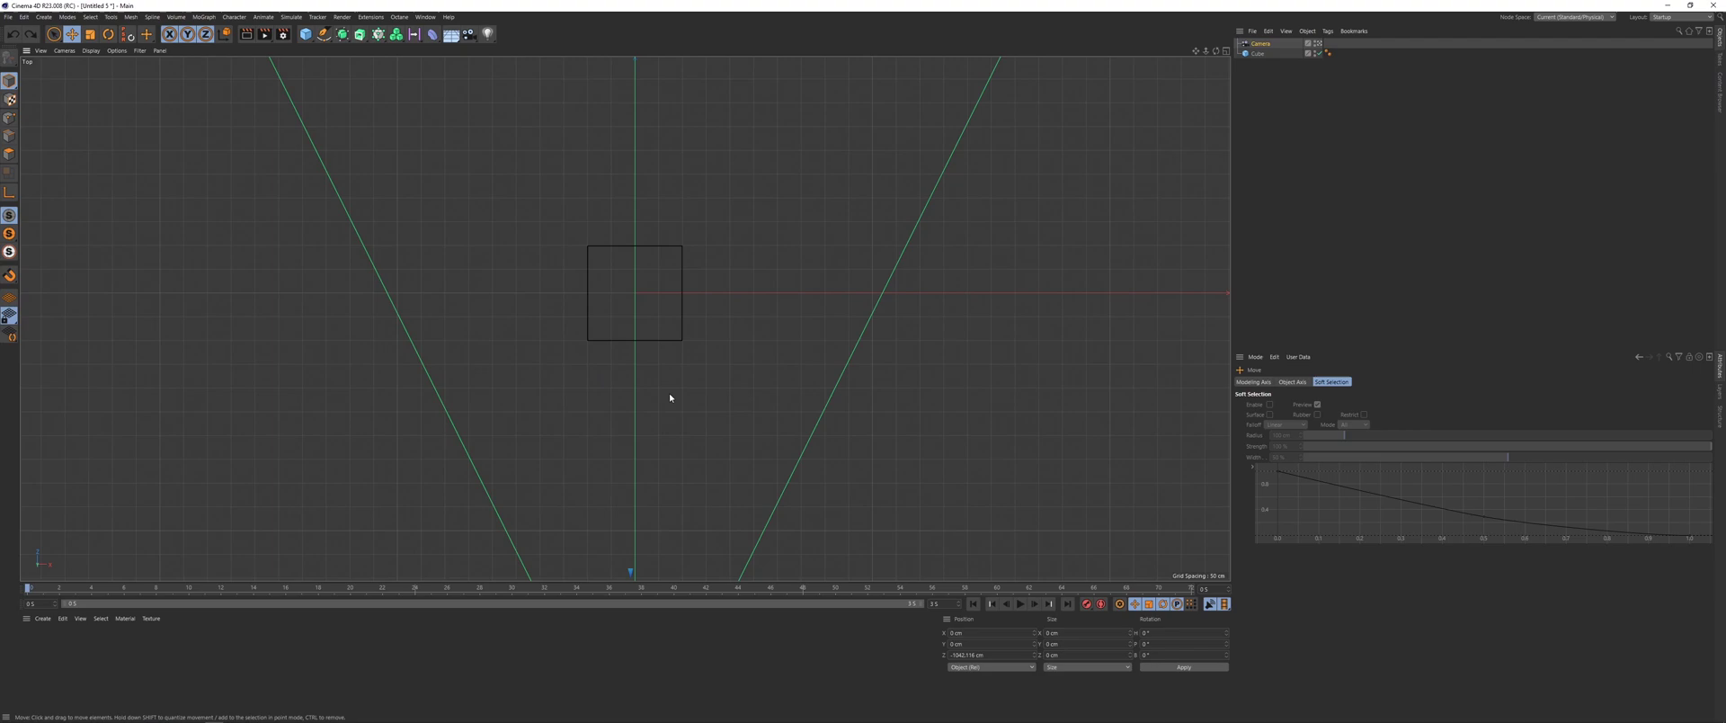
scroll(666, 397, down, 3)
drag(636, 441, 635, 282)
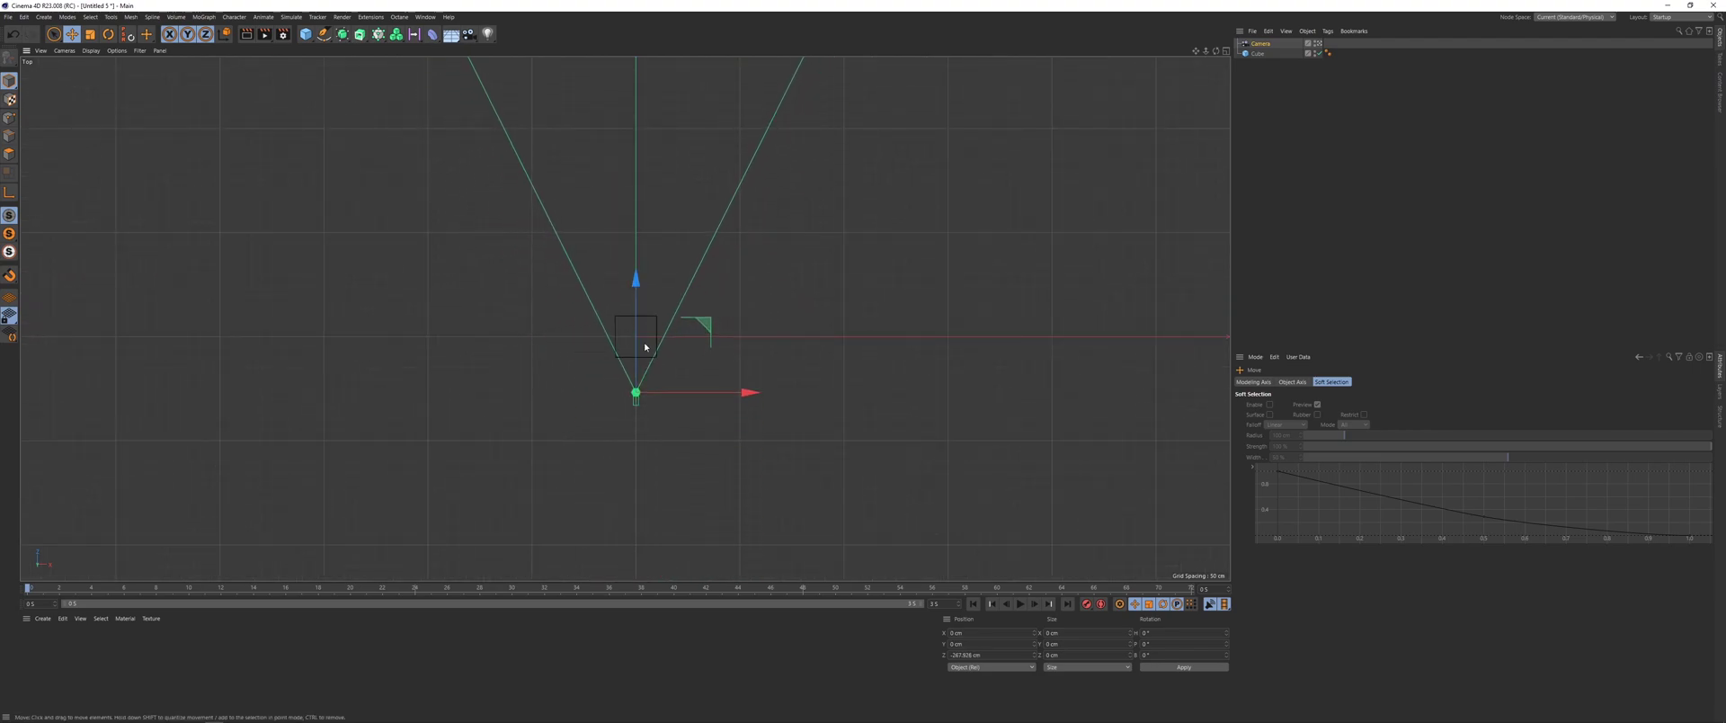
Step: Pull the camera back slightly along Z until its view cone meets the cube's front corners
scroll(647, 351, up, 4)
alt+middle_drag(685, 300, 690, 292)
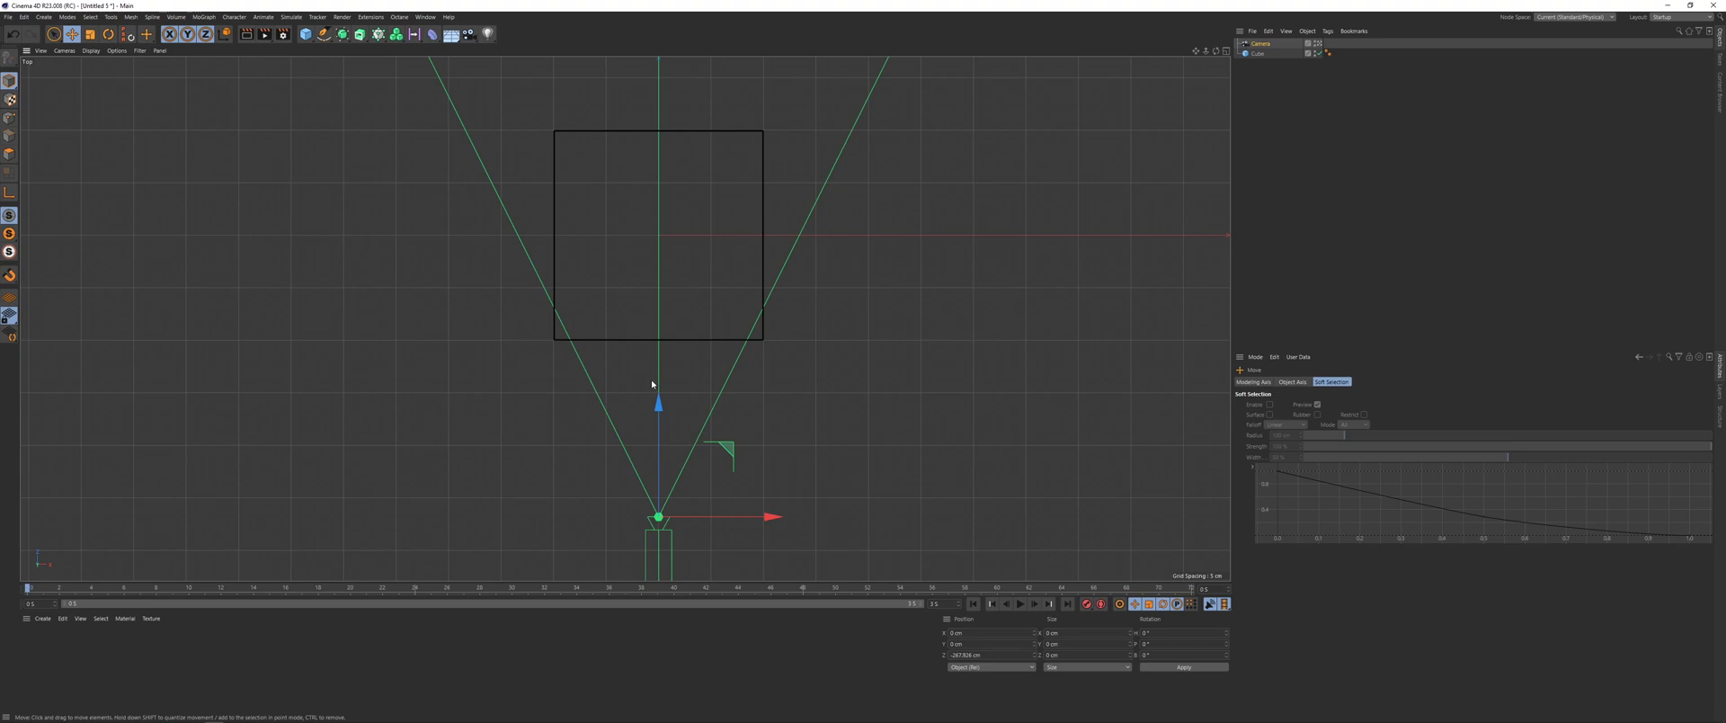
drag(658, 409, 638, 439)
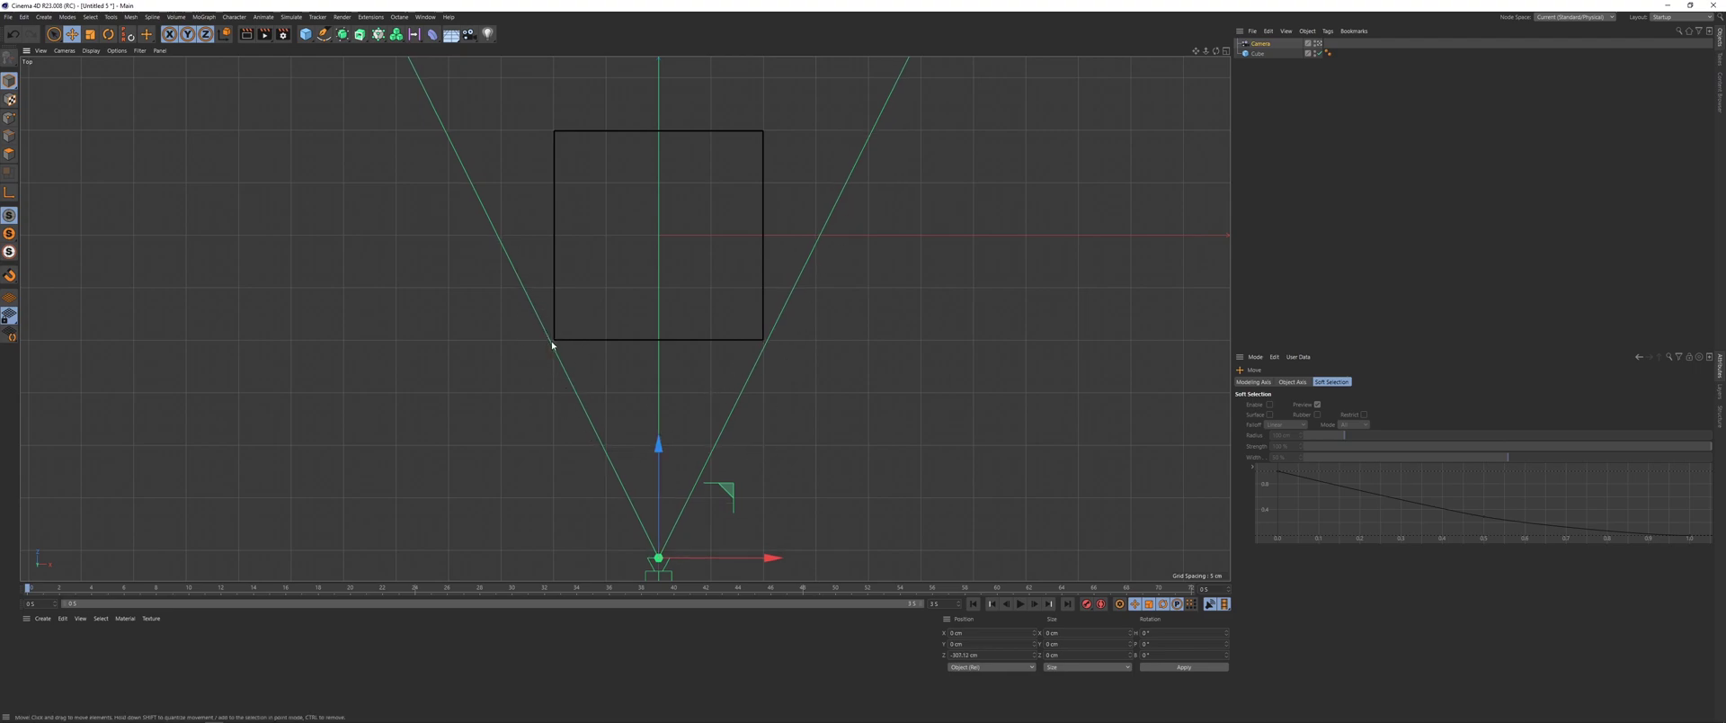
Step: Set the camera's focal length to Portrait (80 mm) and move it back until its narrower cone encloses the cube's front face
click(1271, 44)
click(1322, 381)
click(1382, 418)
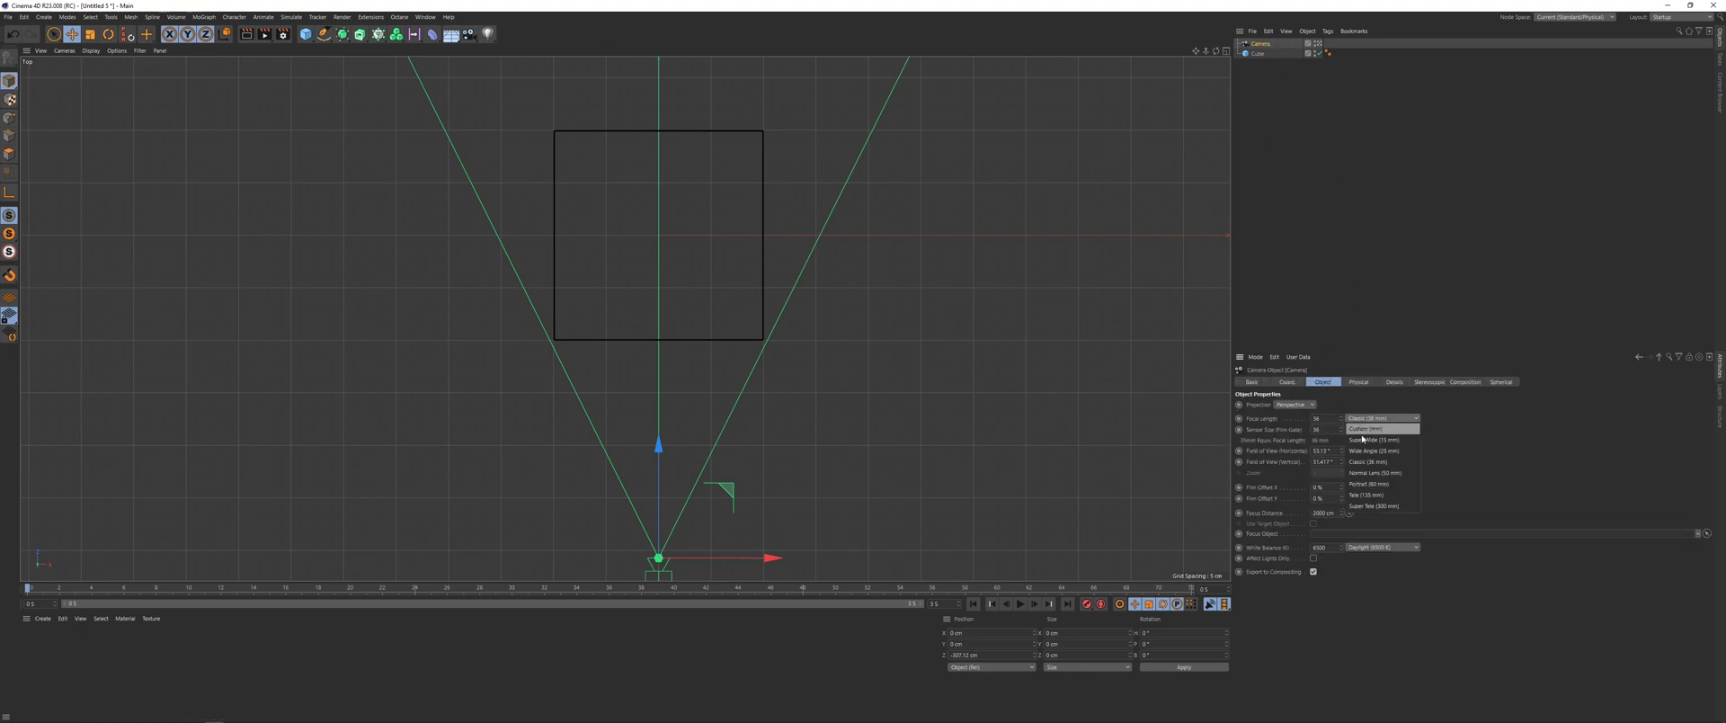
click(1385, 485)
scroll(632, 358, down, 5)
drag(645, 286, 638, 352)
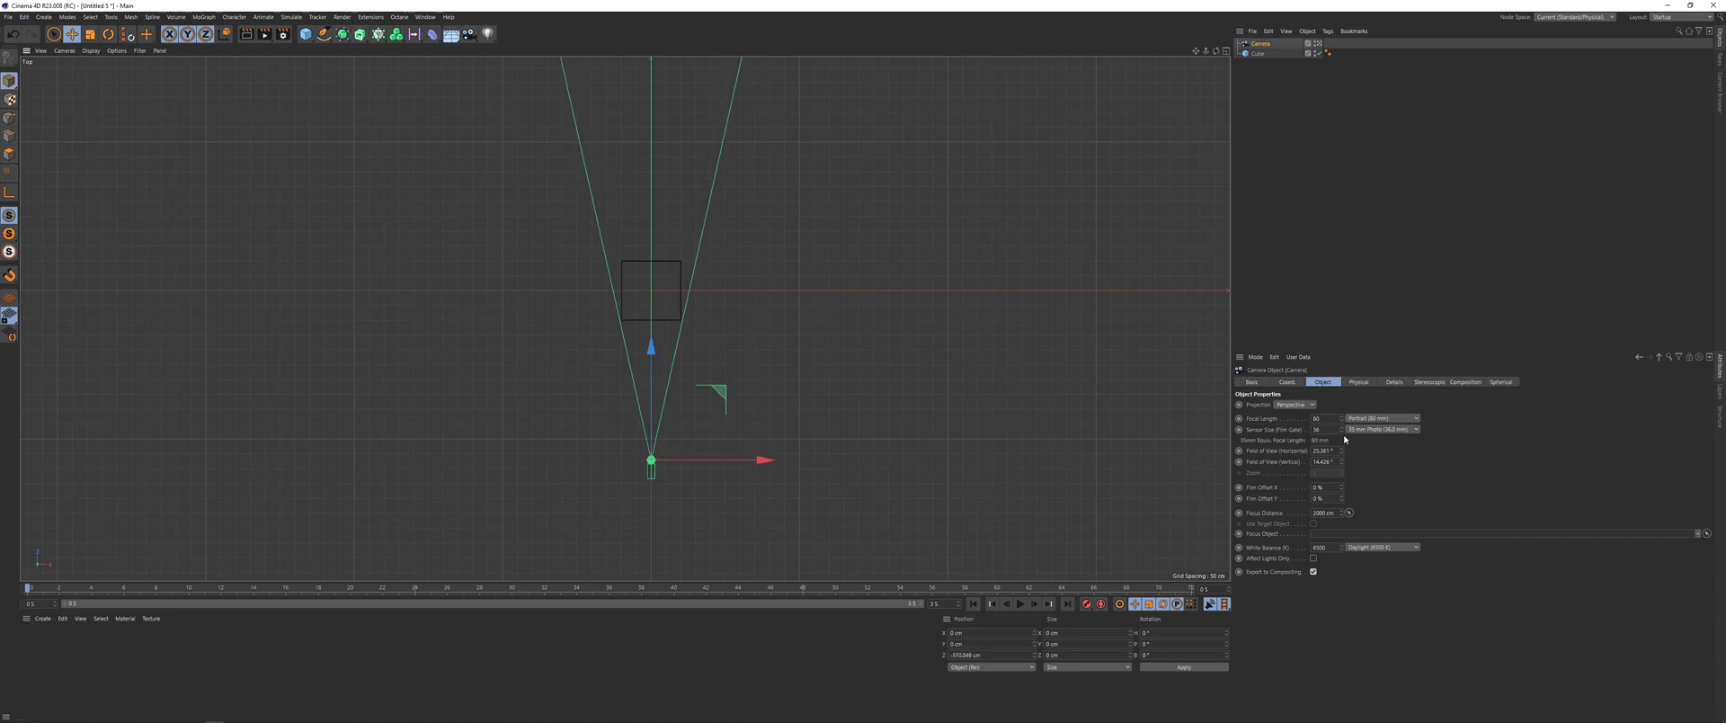
scroll(661, 323, up, 8)
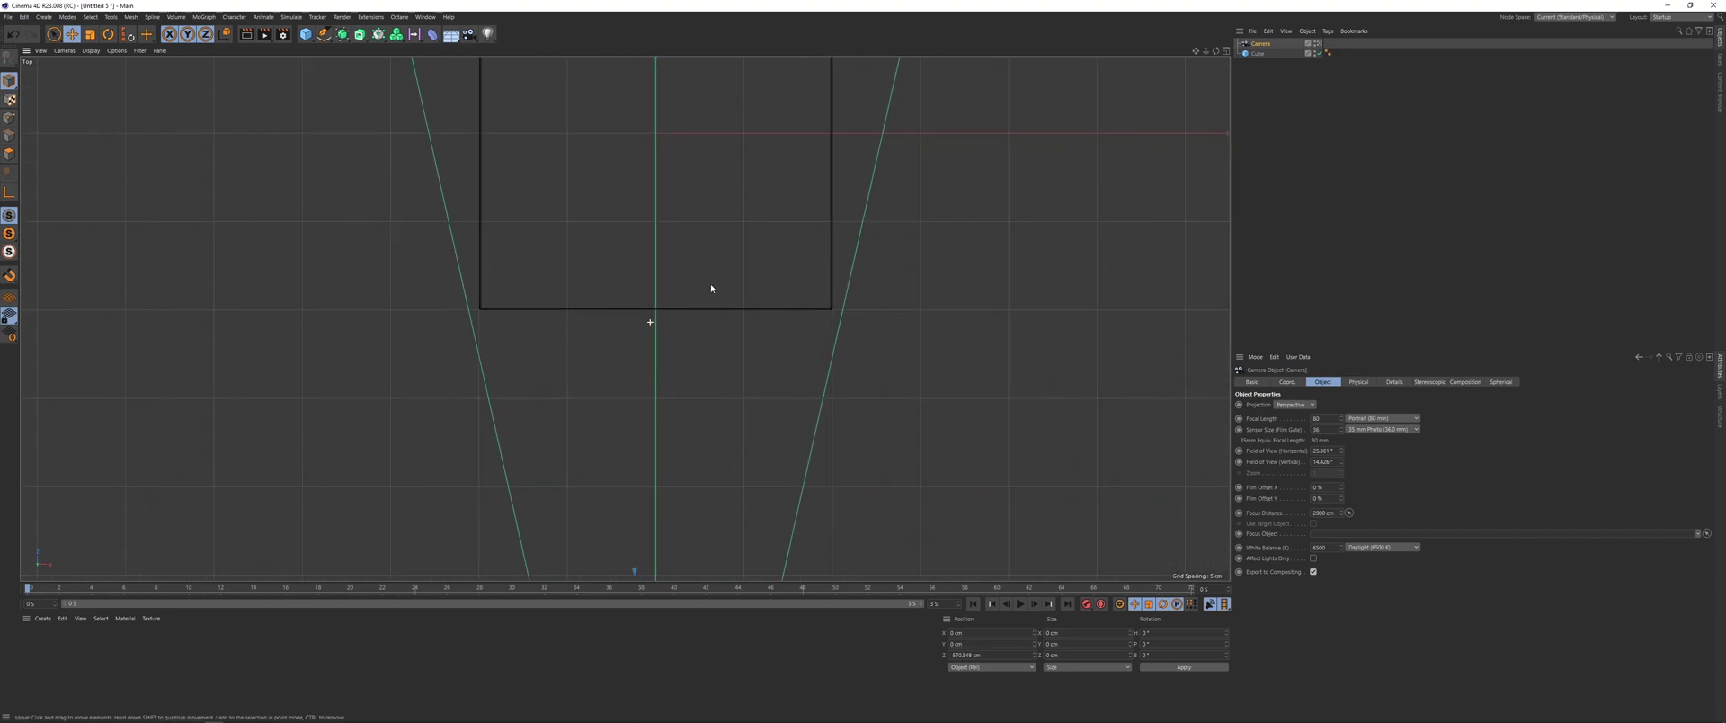
scroll(697, 301, down, 5)
Step: Move the camera slightly farther from the cube while checking the camera view, and key it at the first frame
key(F1)
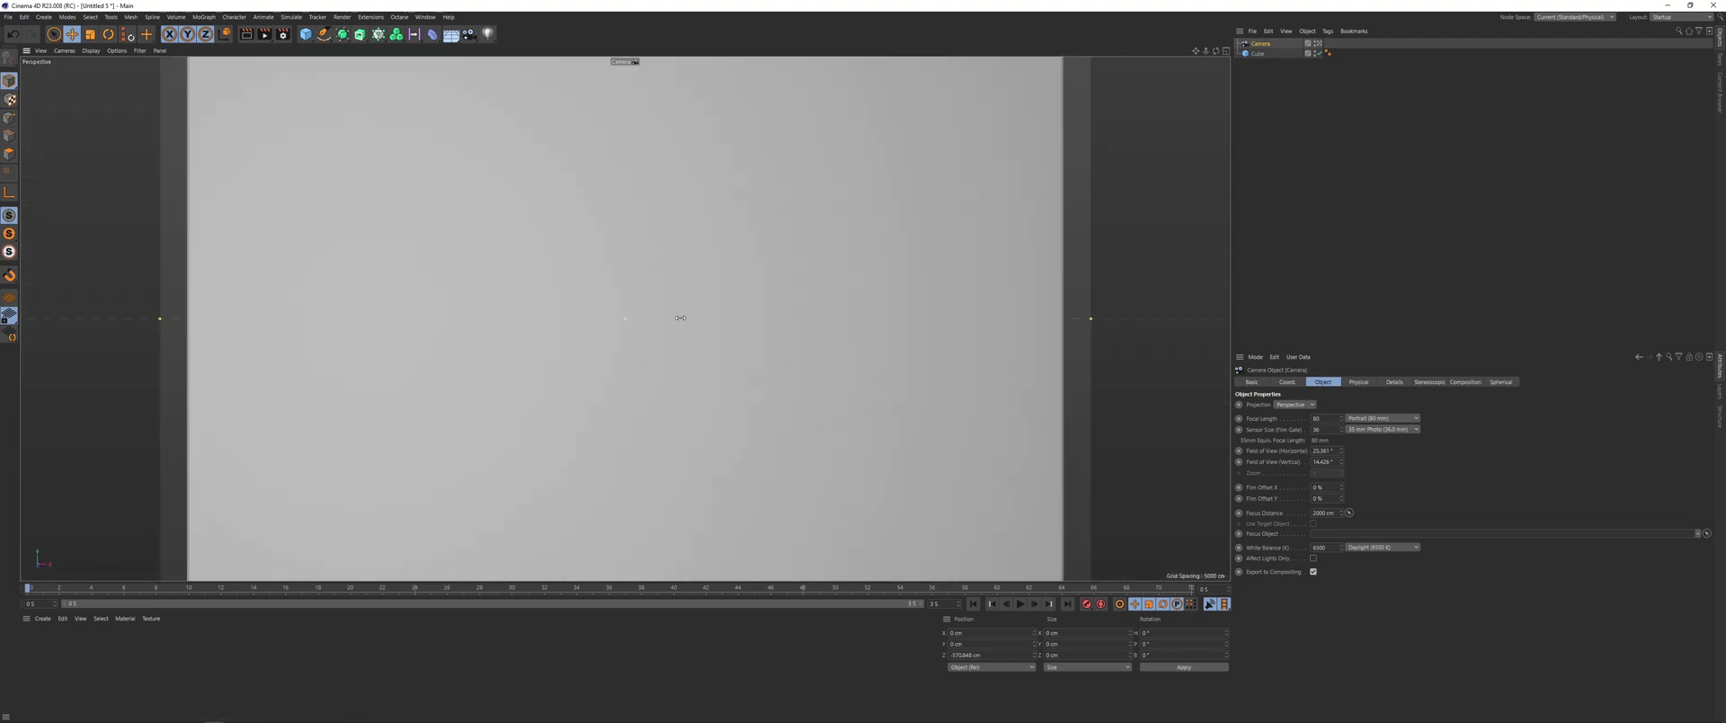
key(F5)
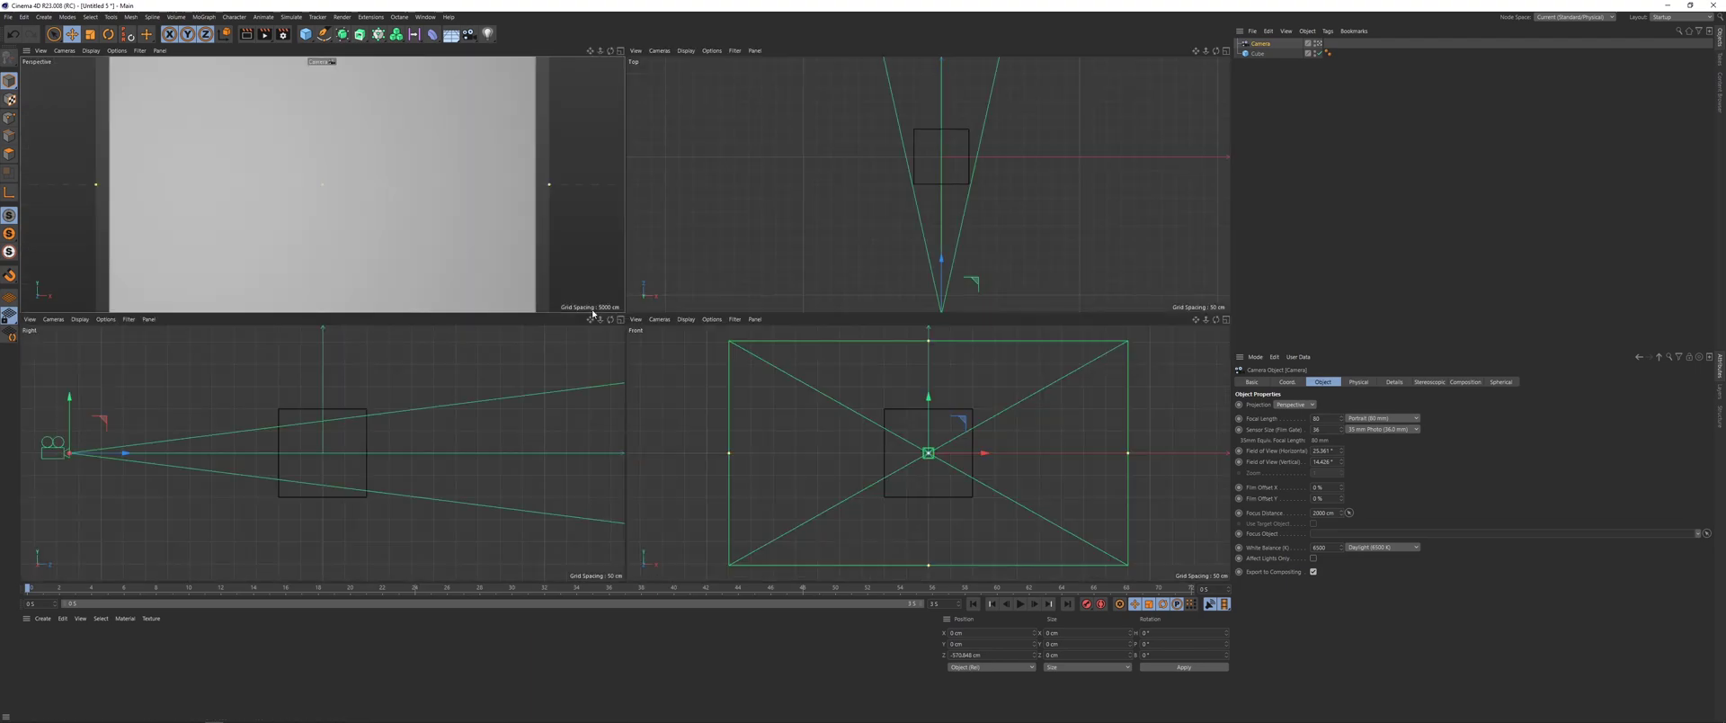
drag(941, 263, 940, 275)
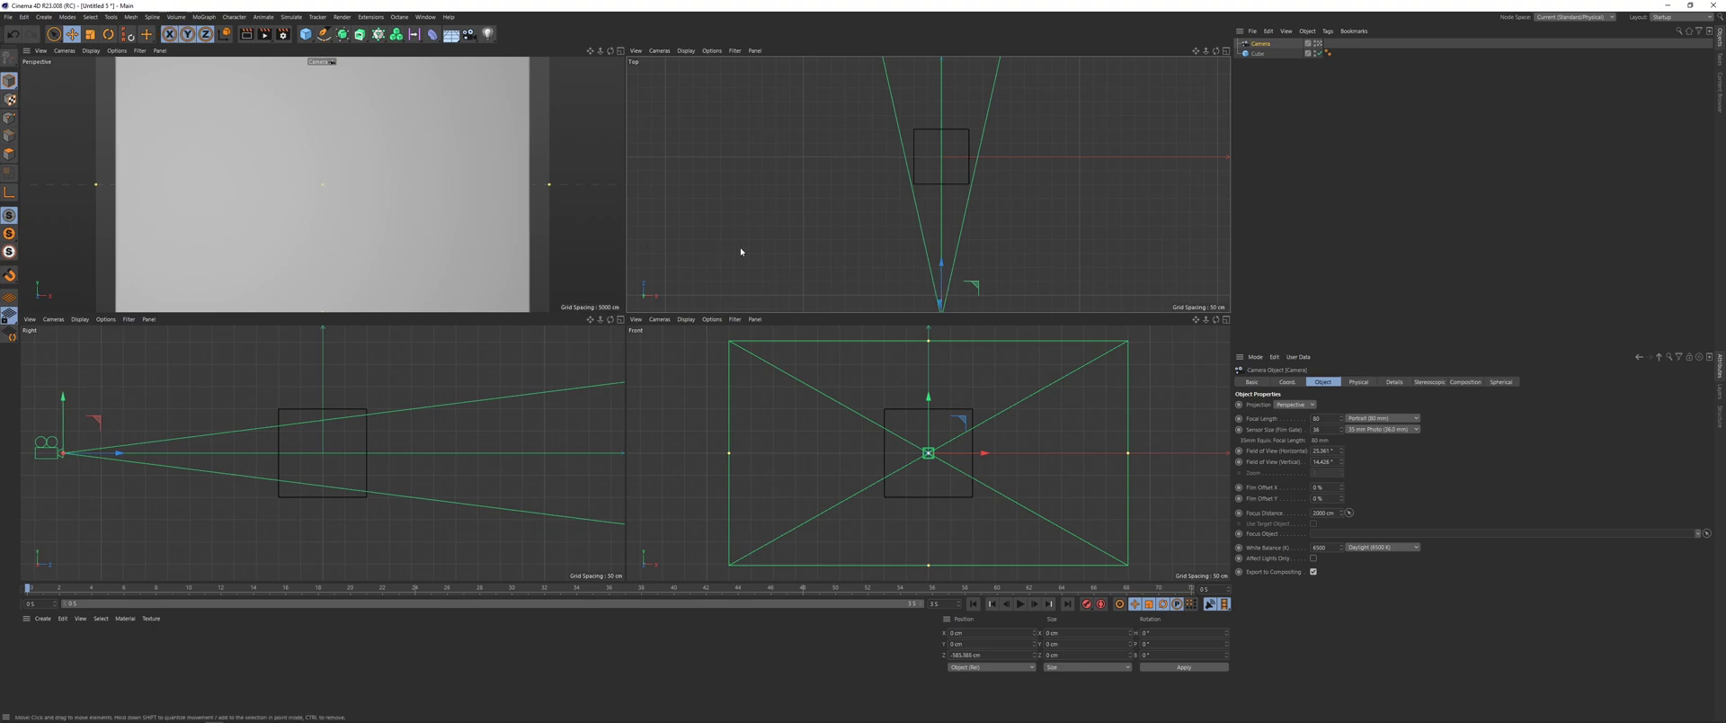
key(F1)
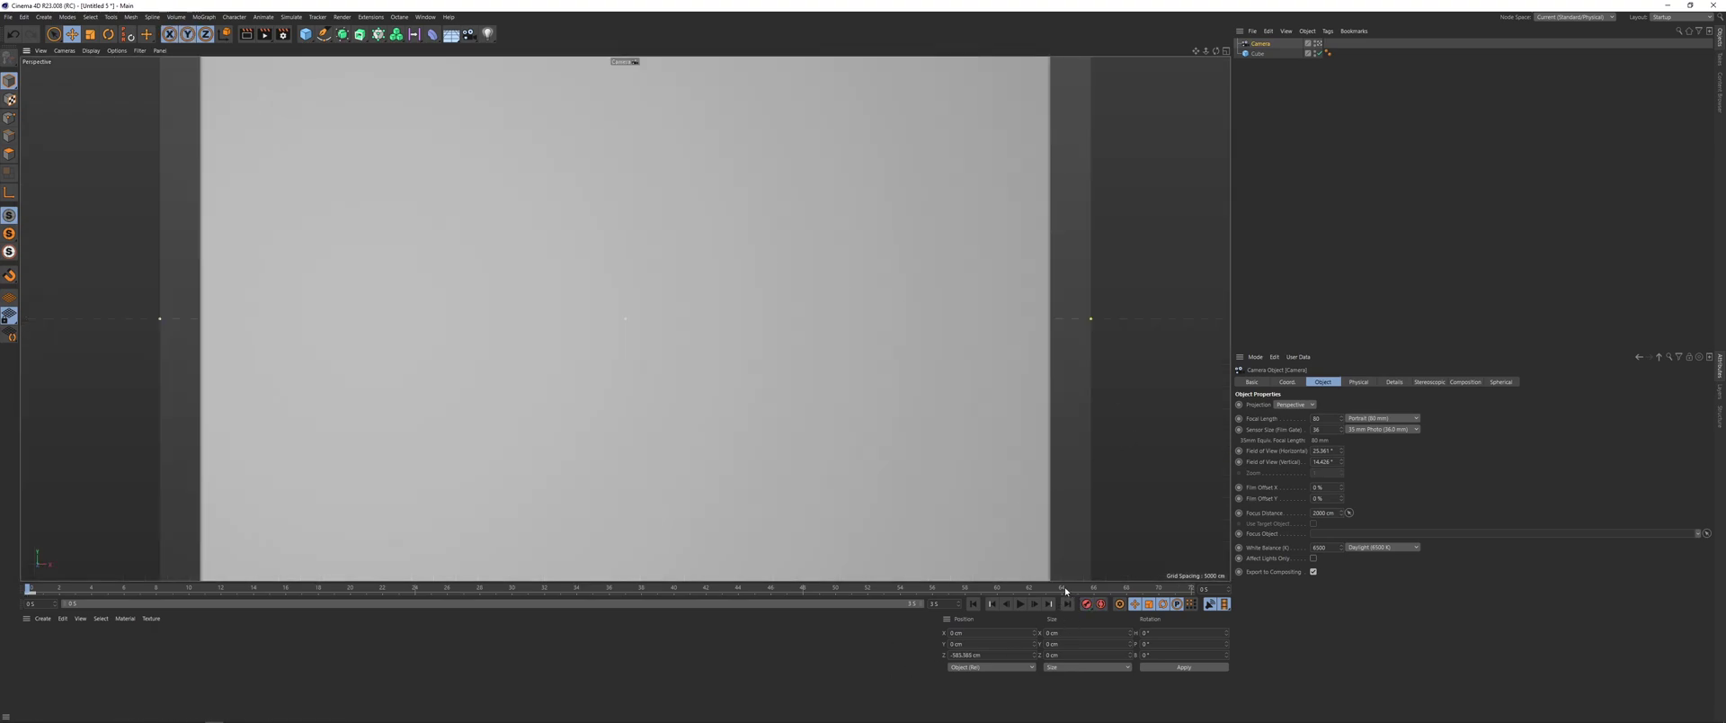
Step: At the last frame, move the camera far back to about Z -7,800 cm, record its keyframe and return to the first frame
drag(1065, 589, 1233, 583)
key(F2)
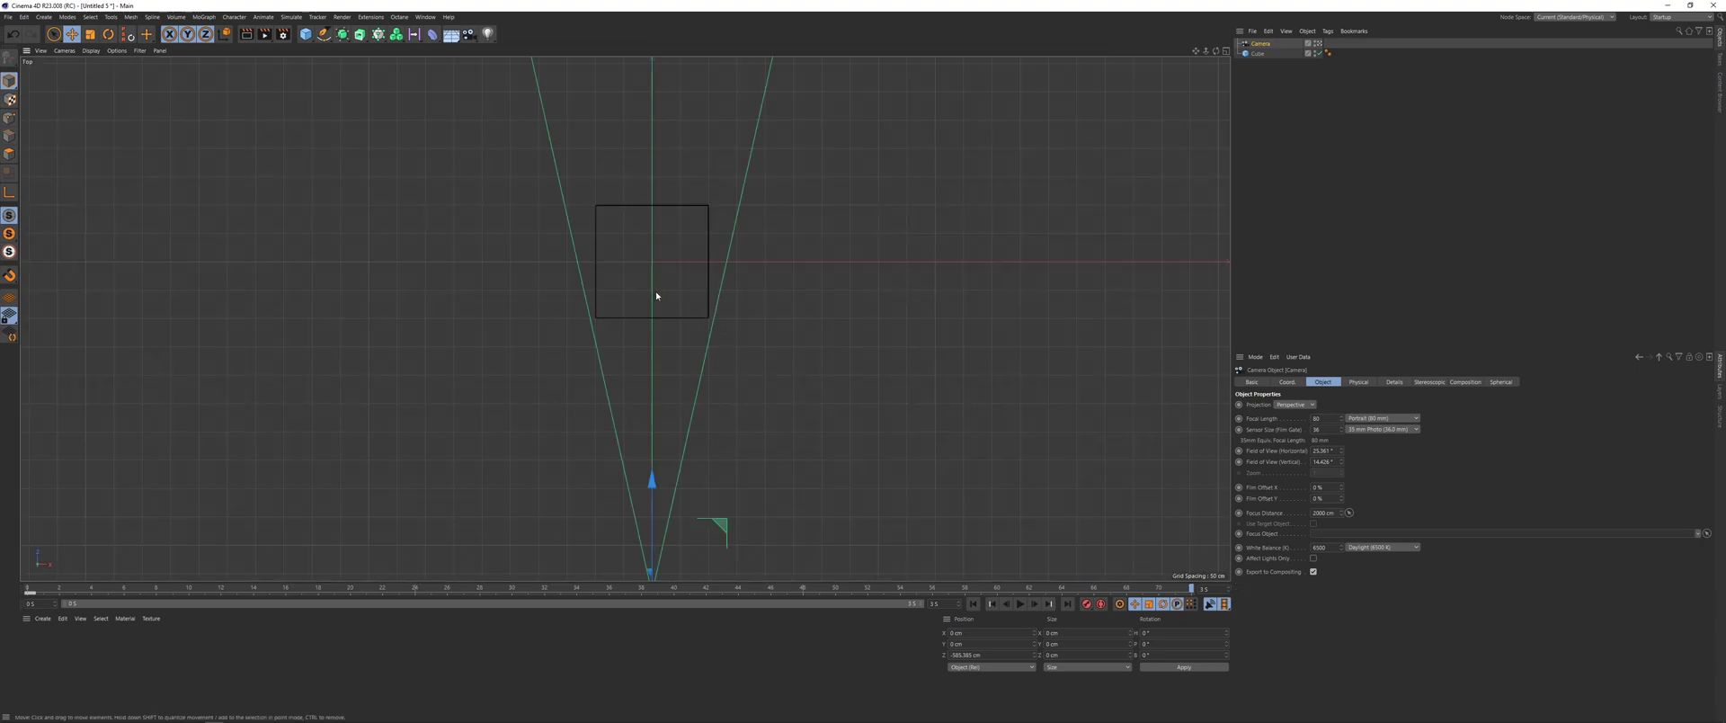
mouse_move(656, 296)
alt+right_down()
mouse_move(585, 431)
mouse_move(678, 315)
alt+right_up()
key(F5)
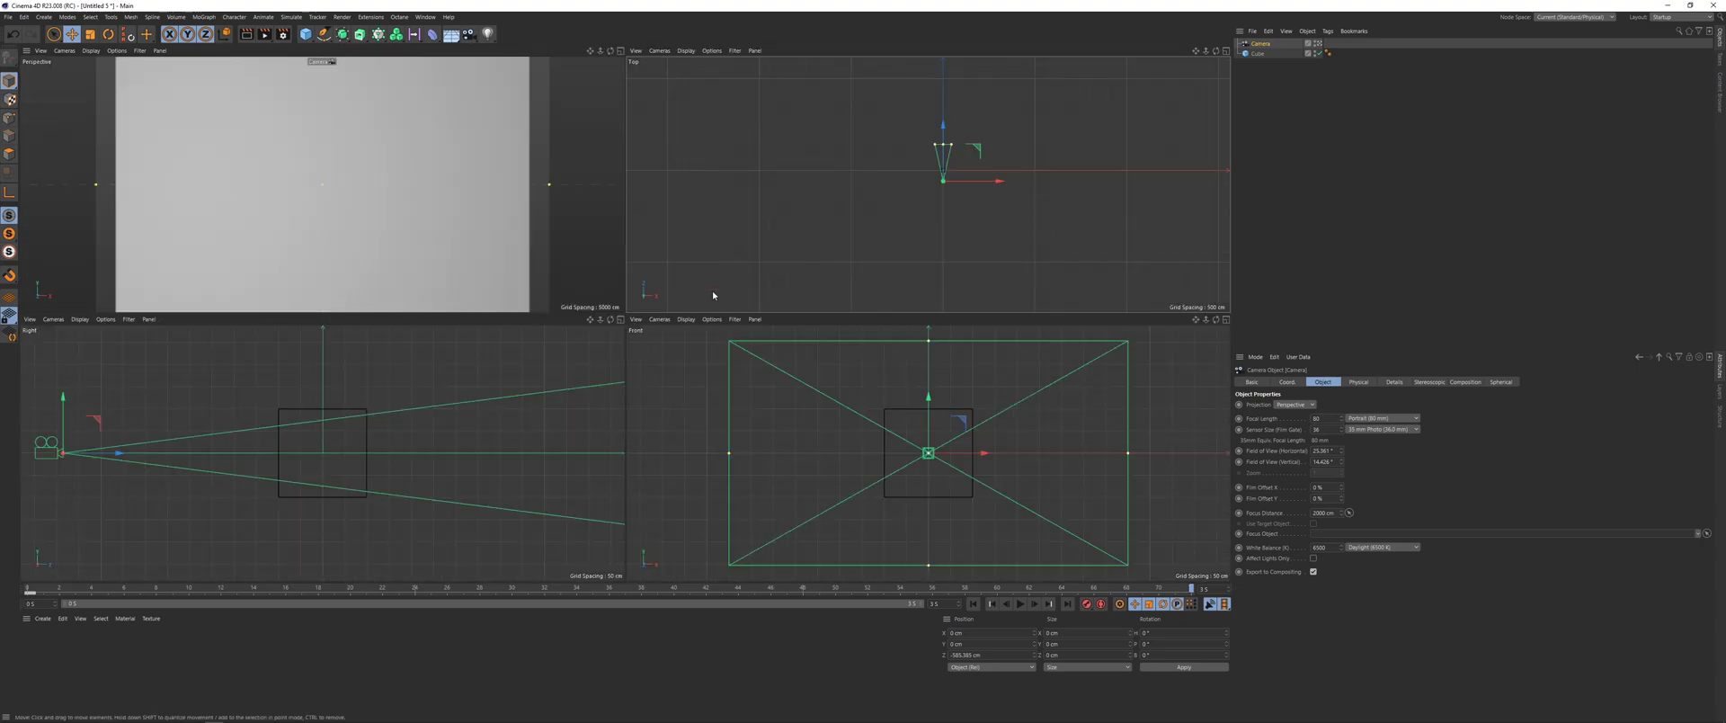
drag(943, 128, 909, 263)
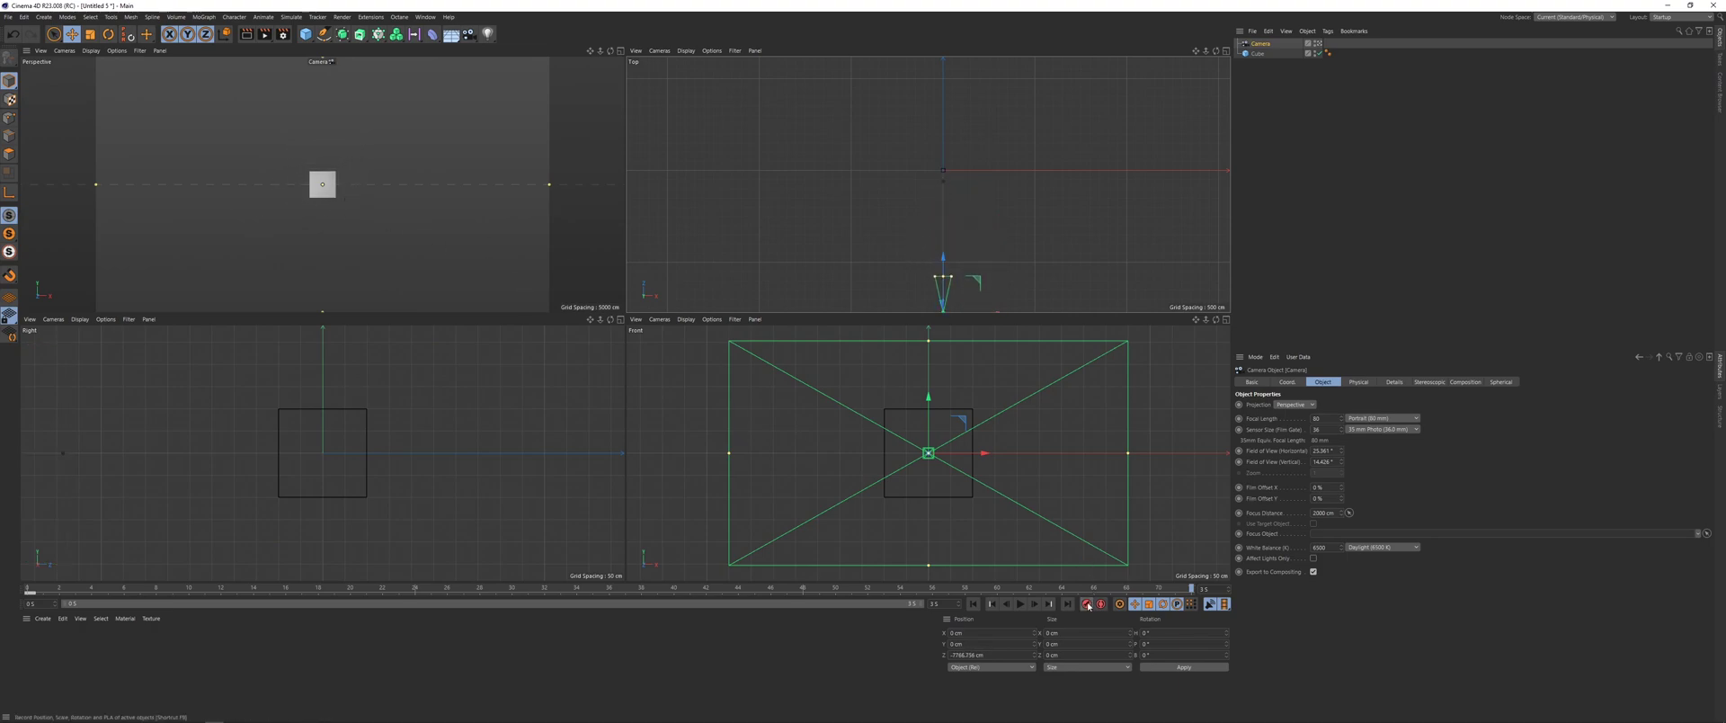
key(F1)
click(973, 604)
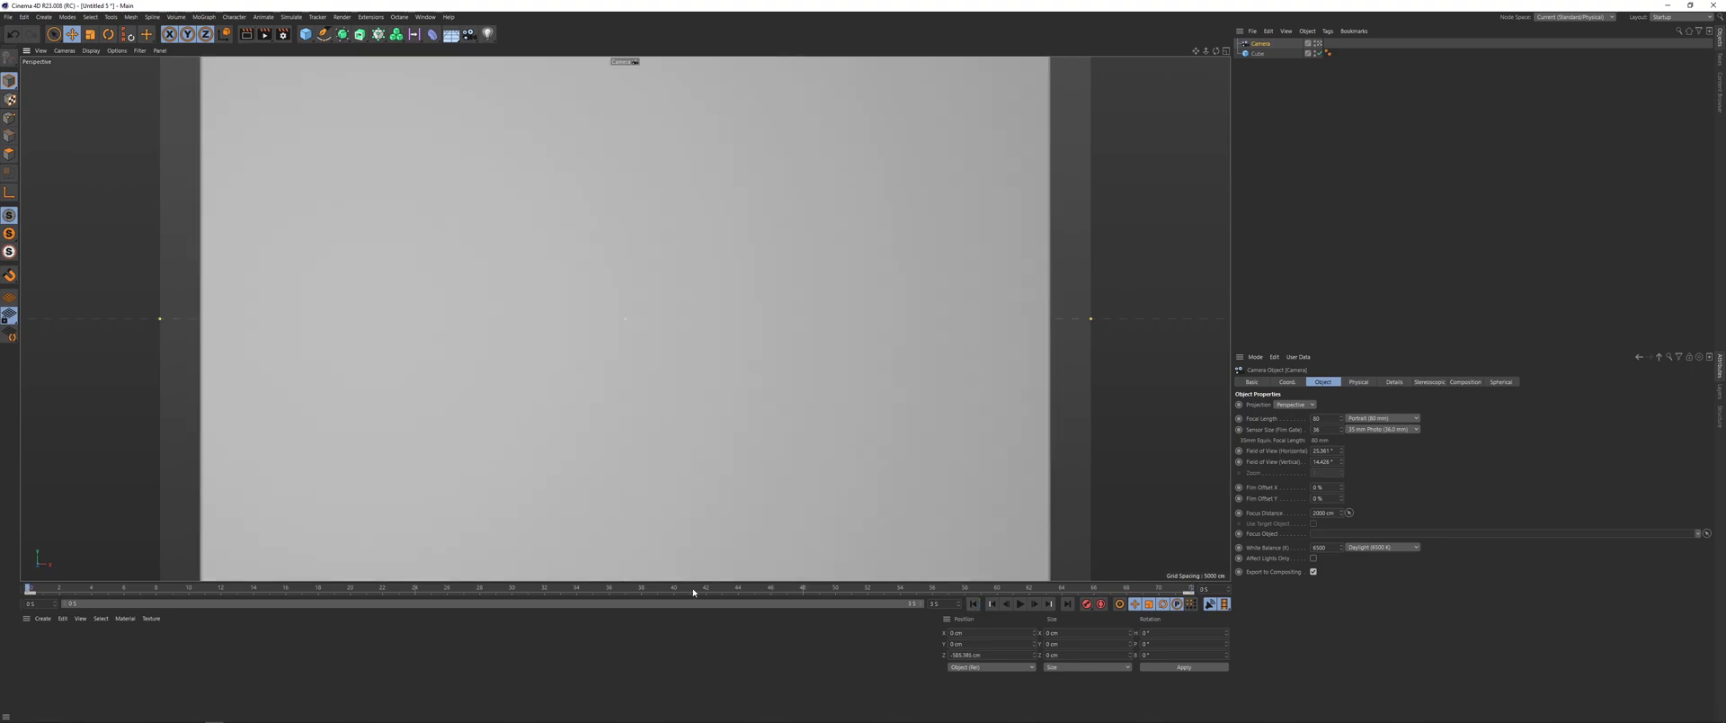
Step: Open the F-Curve Timeline over the viewport's edge and display the camera's Position Z curve
click(425, 16)
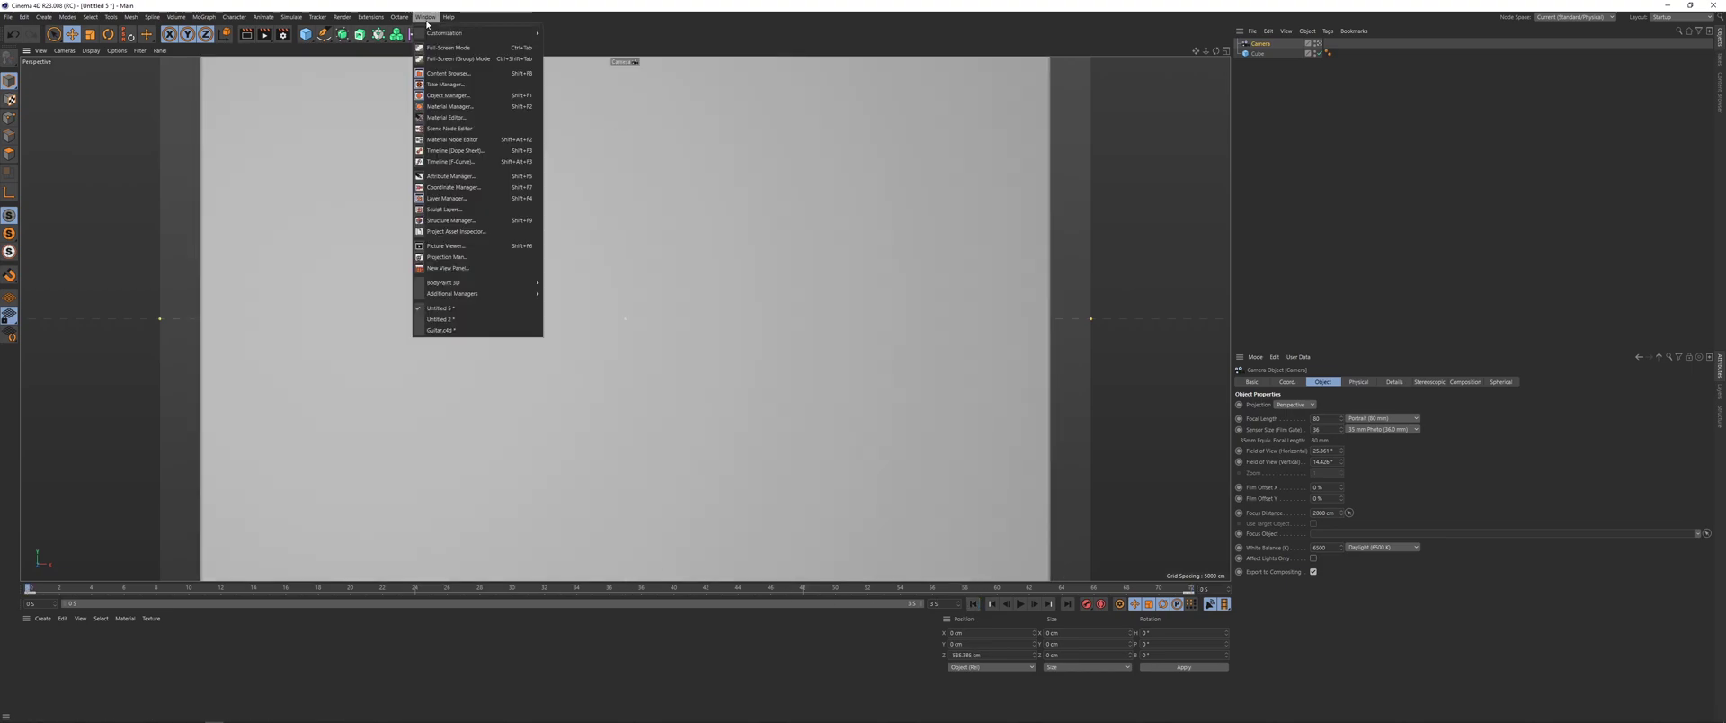
click(457, 162)
drag(540, 159, 1065, 151)
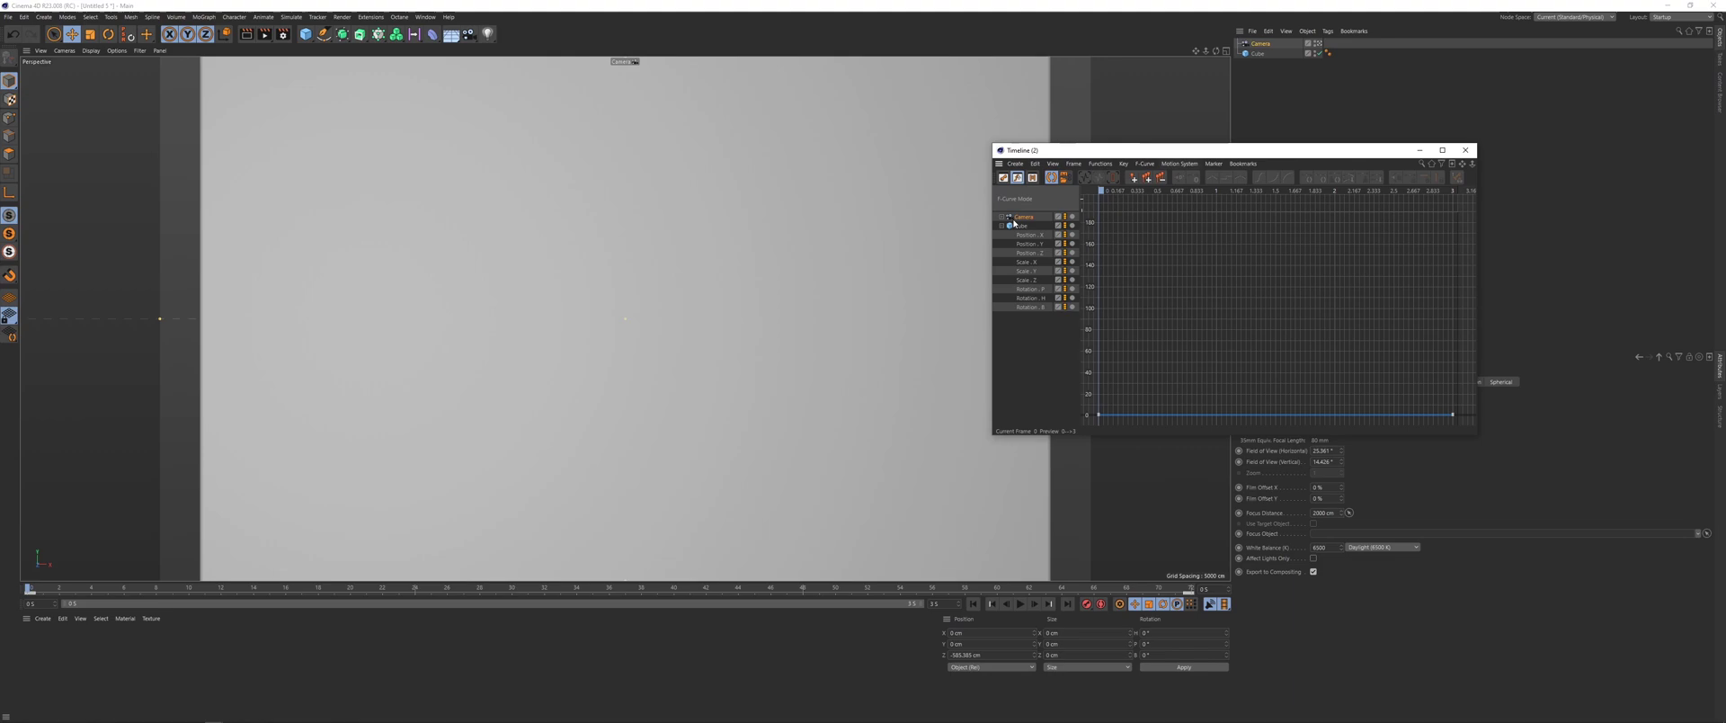
click(1029, 244)
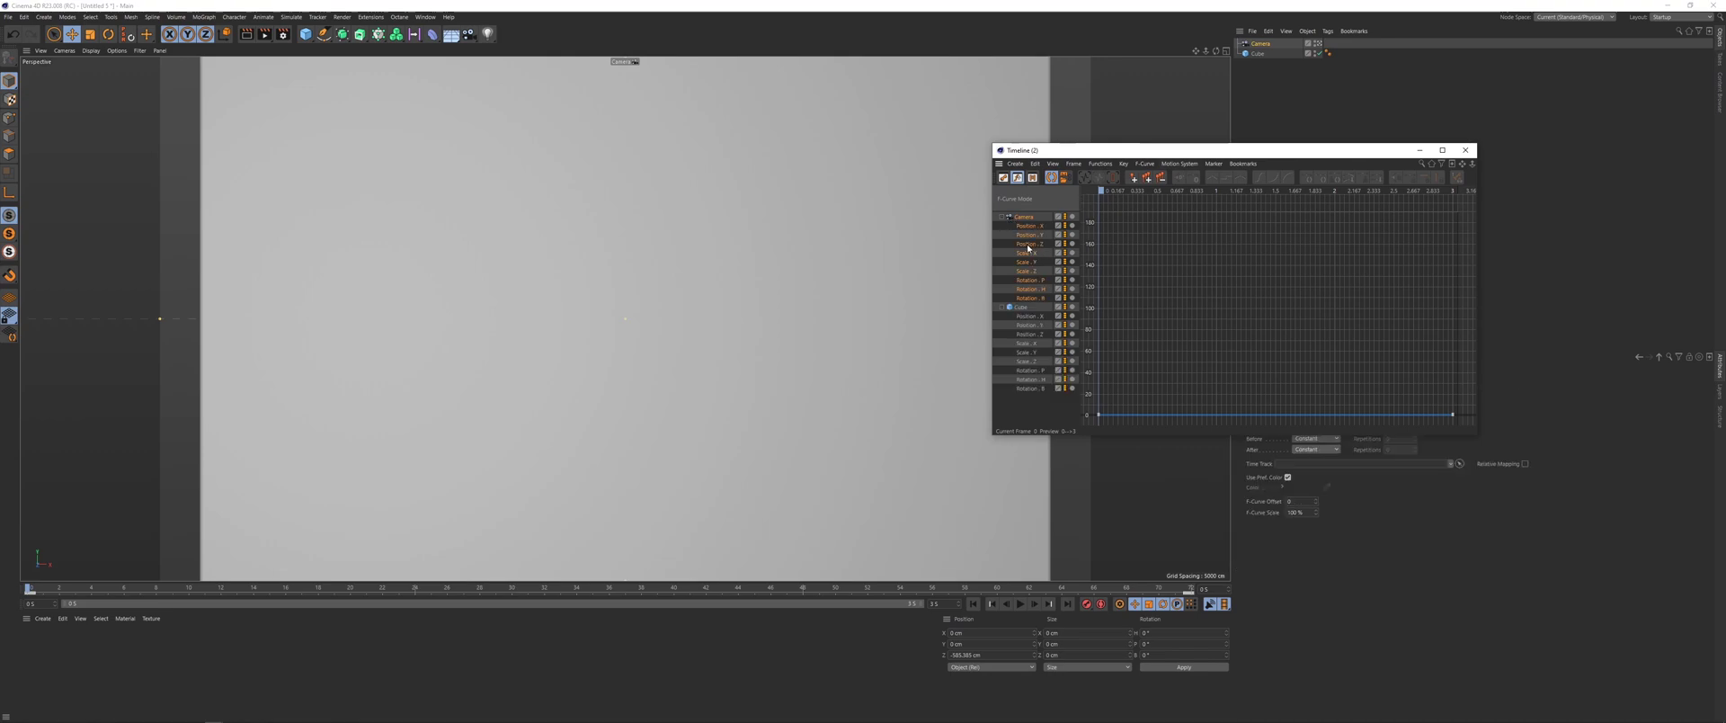
Step: Give both camera Position Z keys steep tangents and play the animation with the Timeline window moved aside
click(1412, 405)
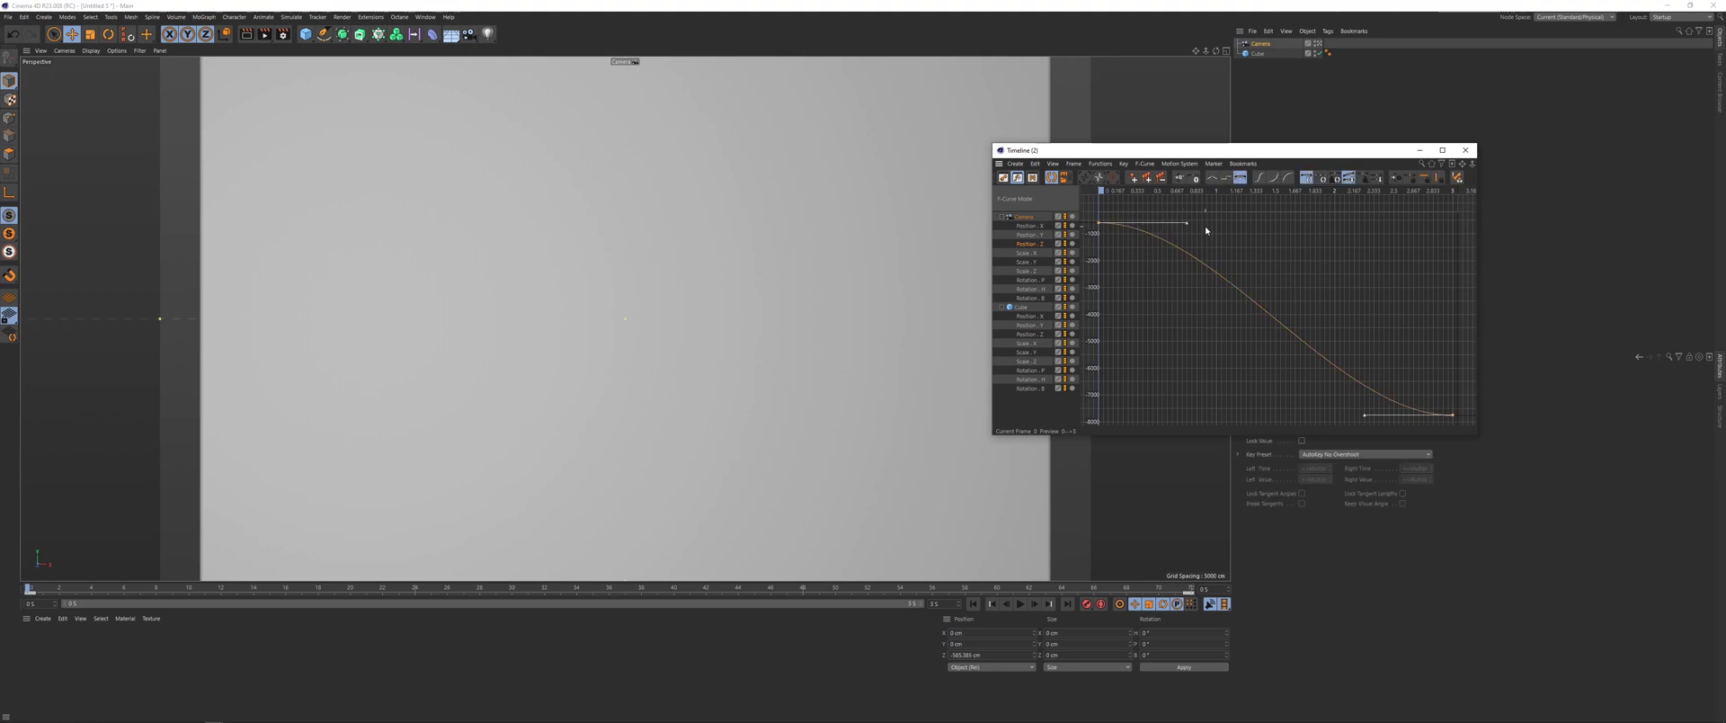
drag(1186, 227, 1104, 340)
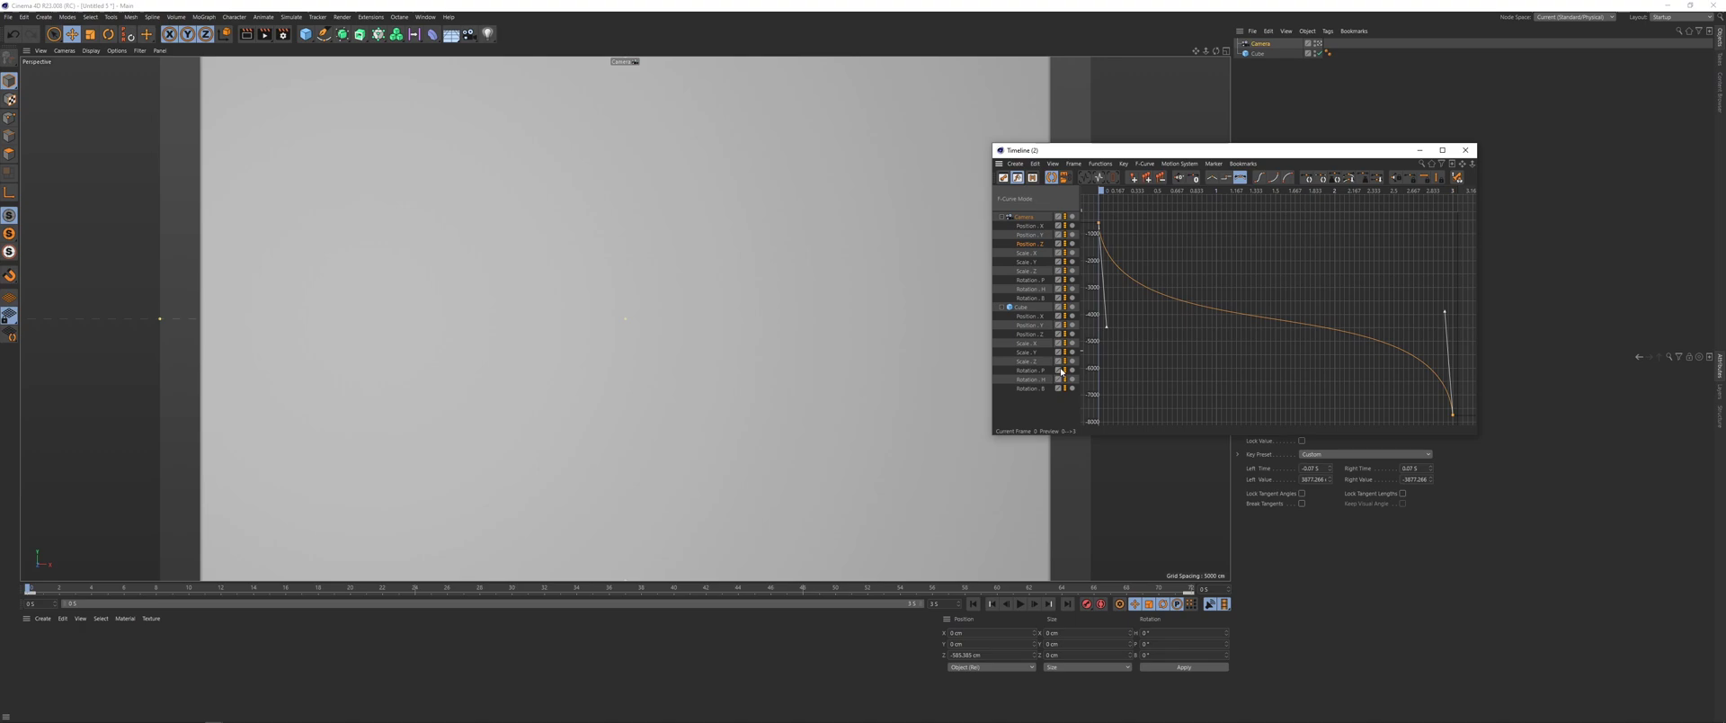
drag(1155, 152, 1263, 87)
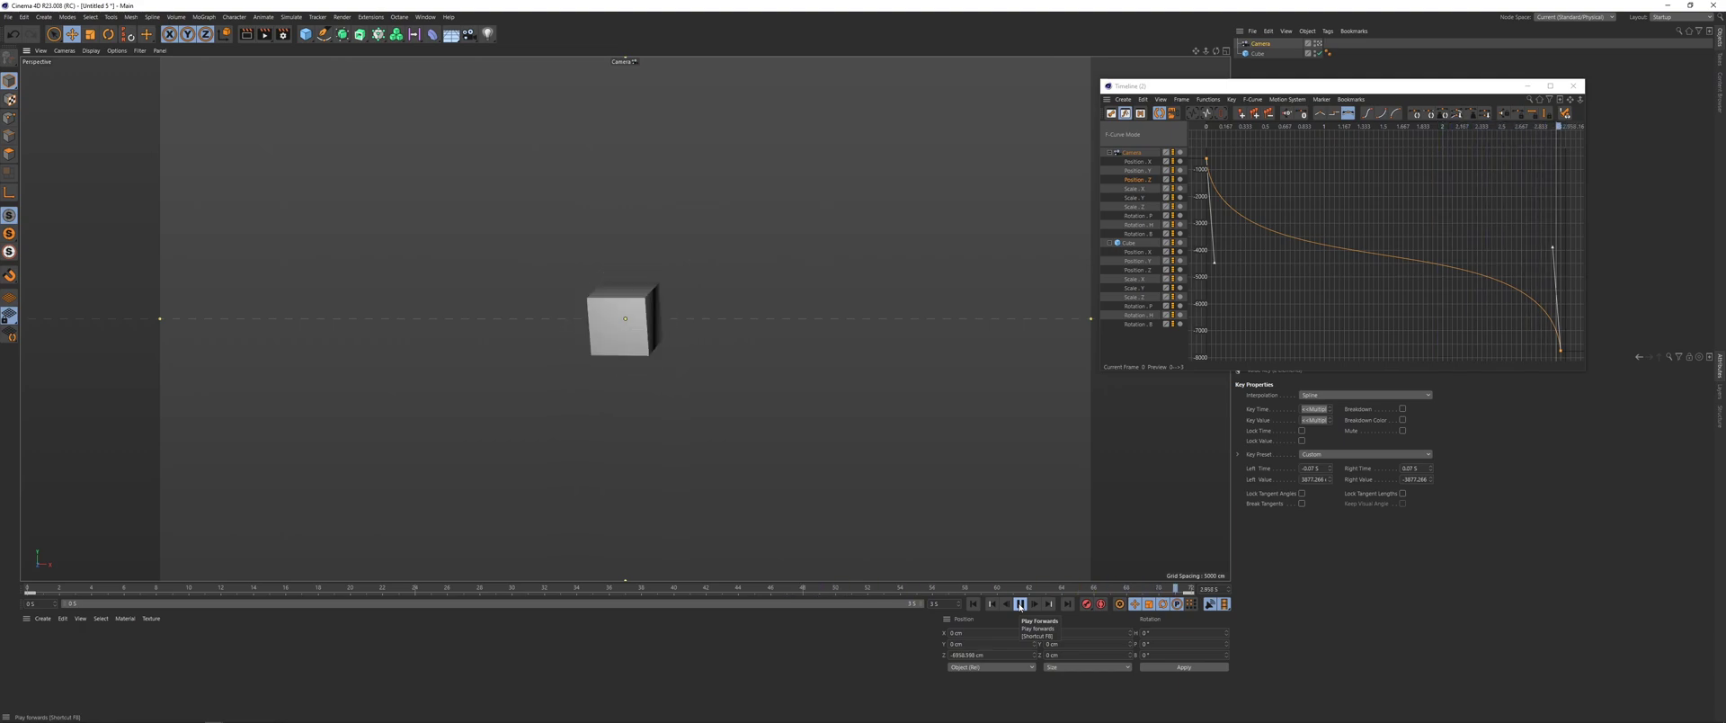
click(1021, 603)
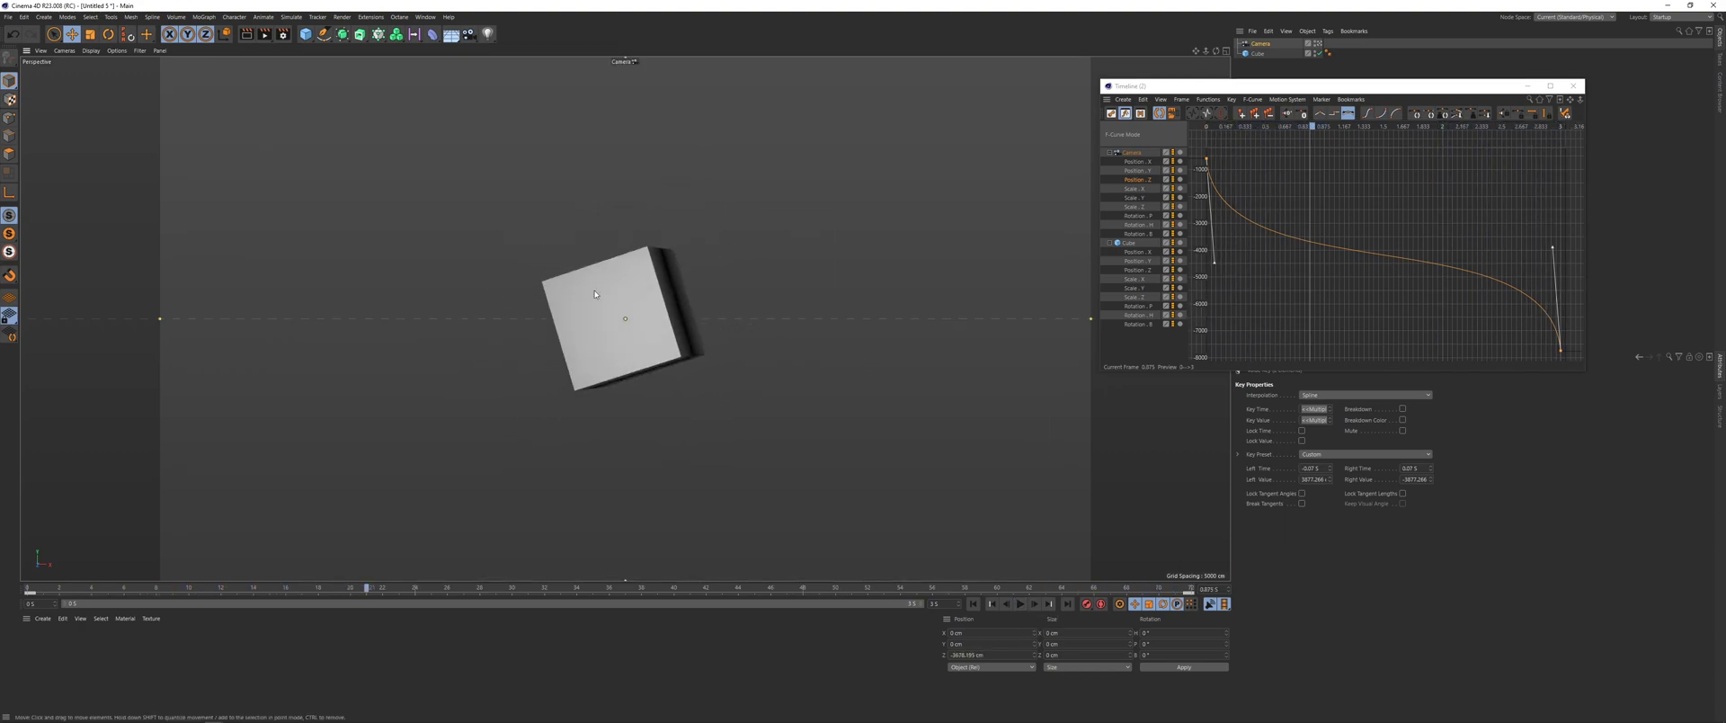
Step: Shorten and steepen the tangent of the camera's first Position Z key on its own
click(1328, 300)
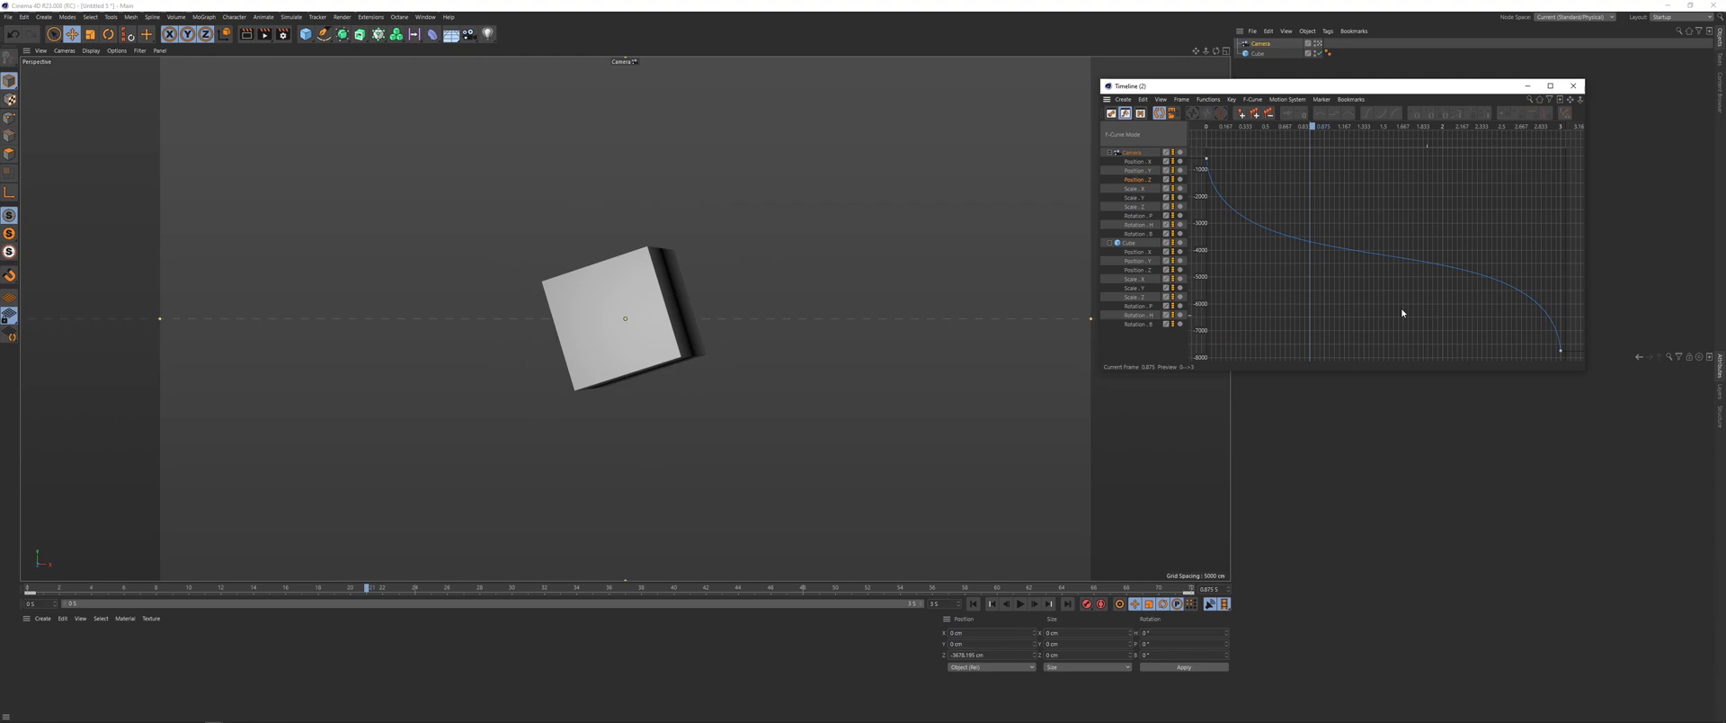
click(1207, 160)
drag(1213, 268, 1210, 242)
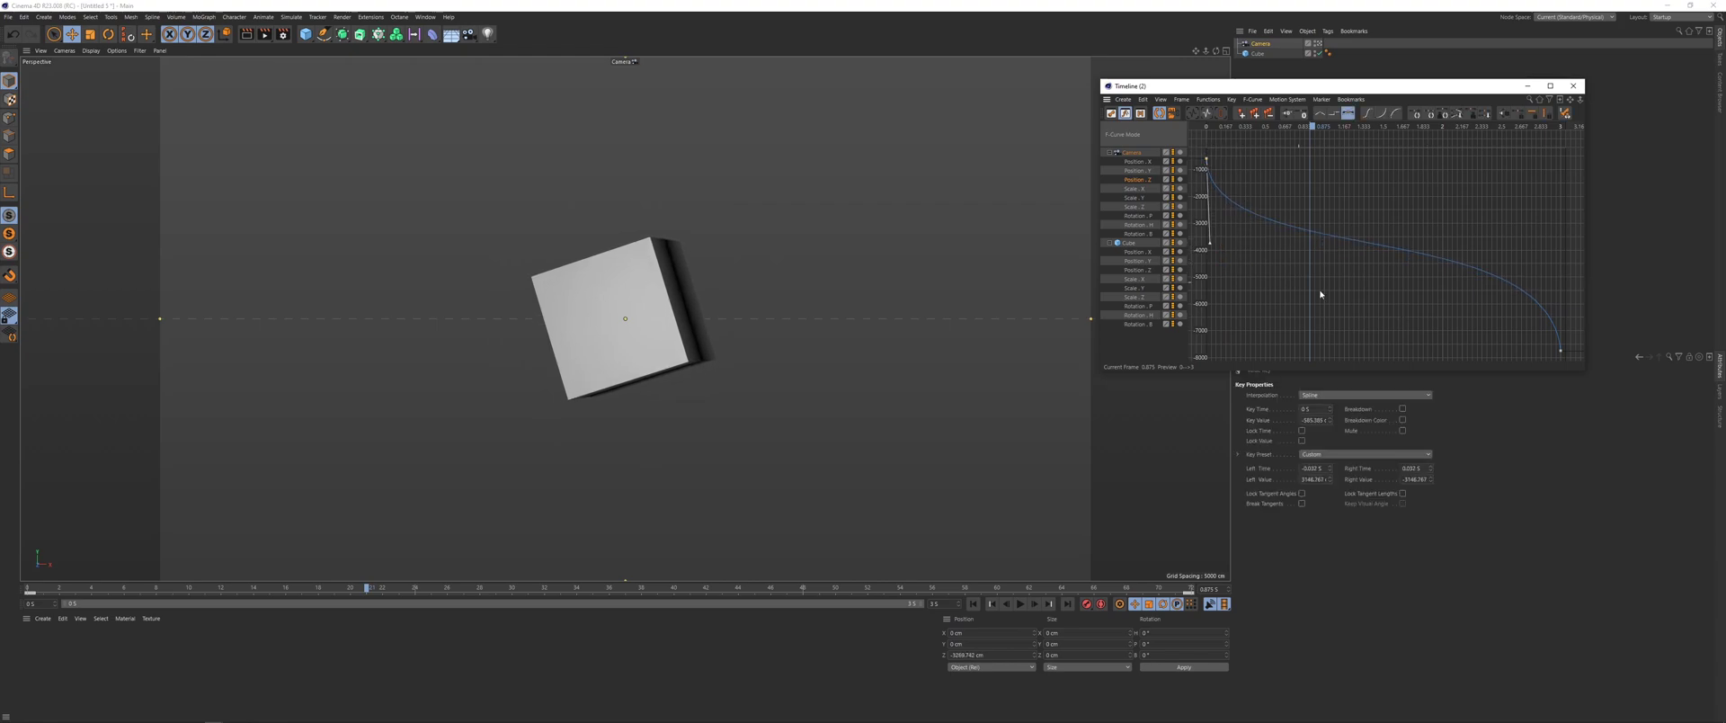
Step: Adjust the tangents of the camera's last and first Position Z keys and play the animation
click(1561, 348)
click(1550, 238)
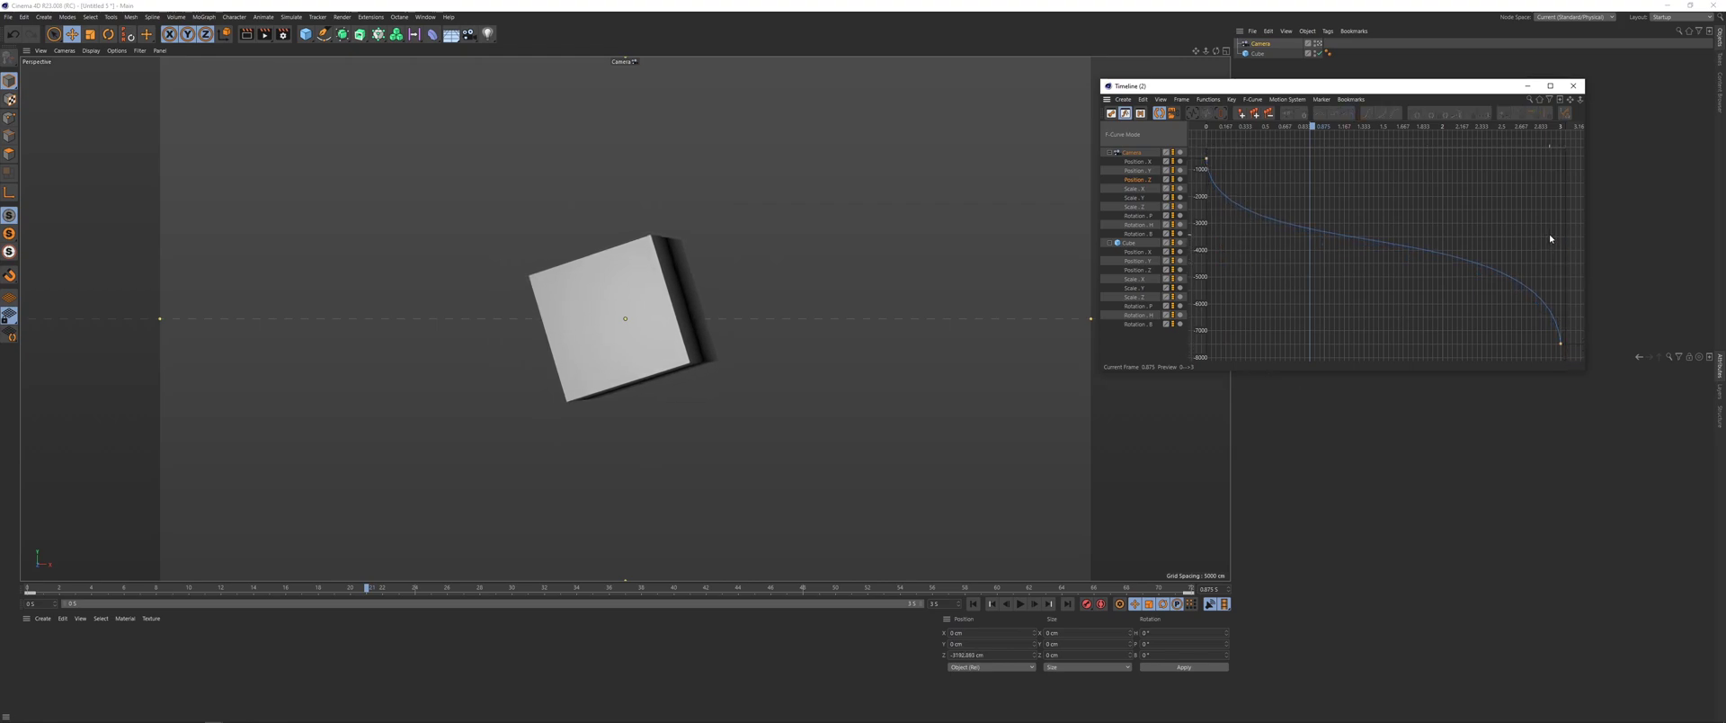
click(1561, 344)
click(1553, 241)
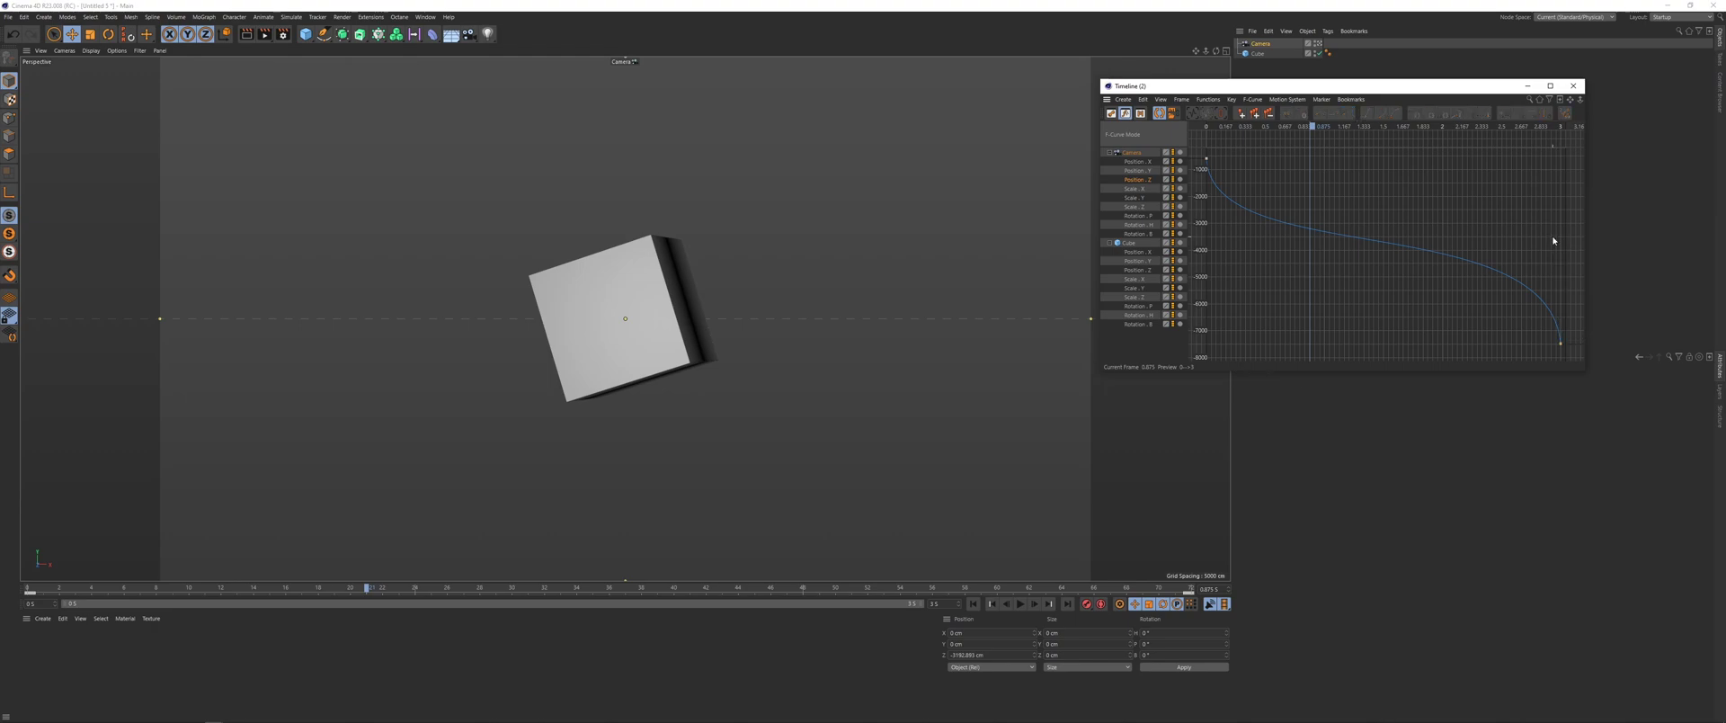
click(1561, 345)
drag(1552, 241, 1557, 222)
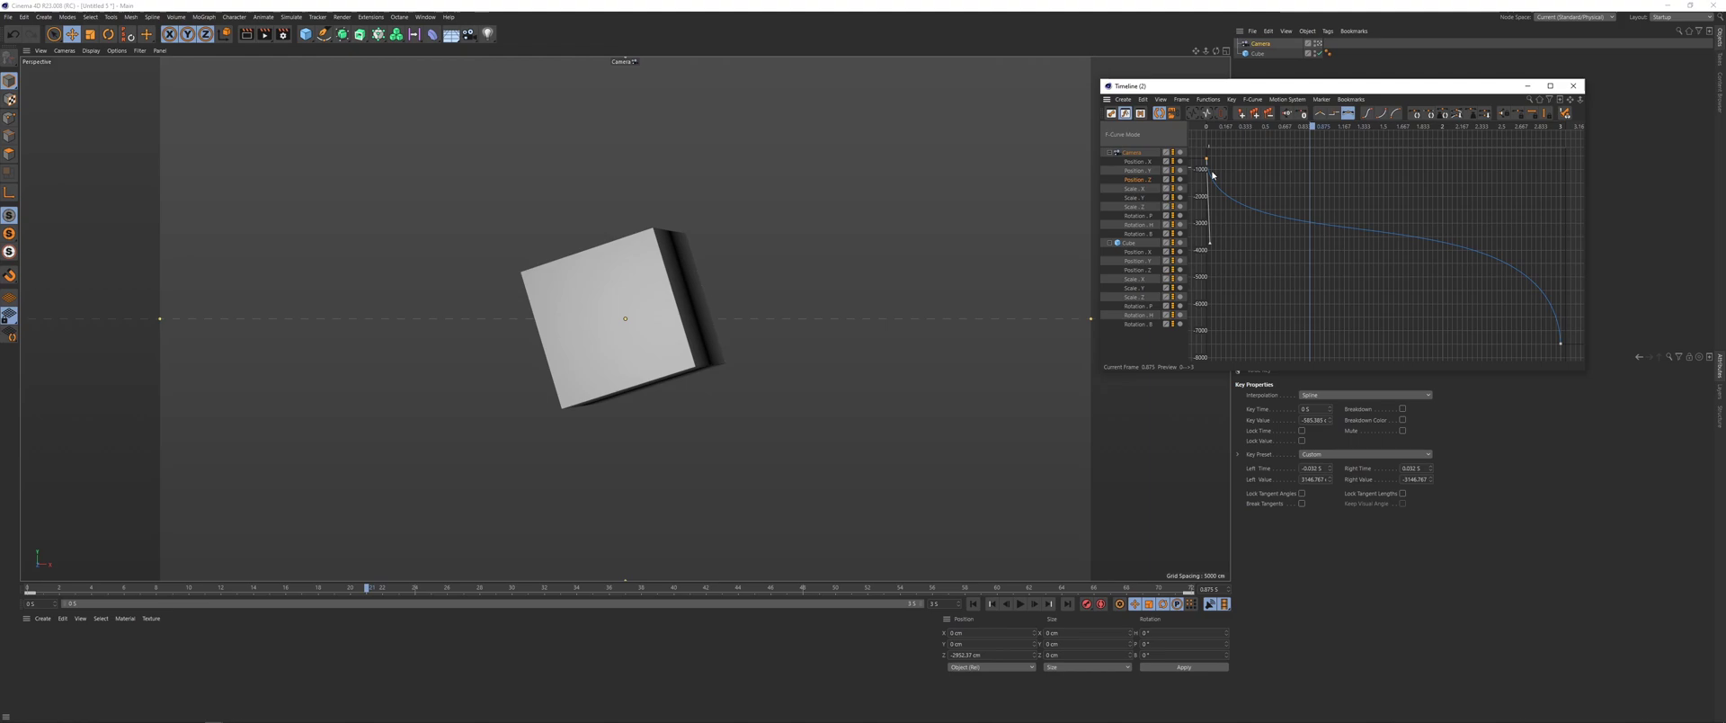
drag(1211, 247, 1218, 225)
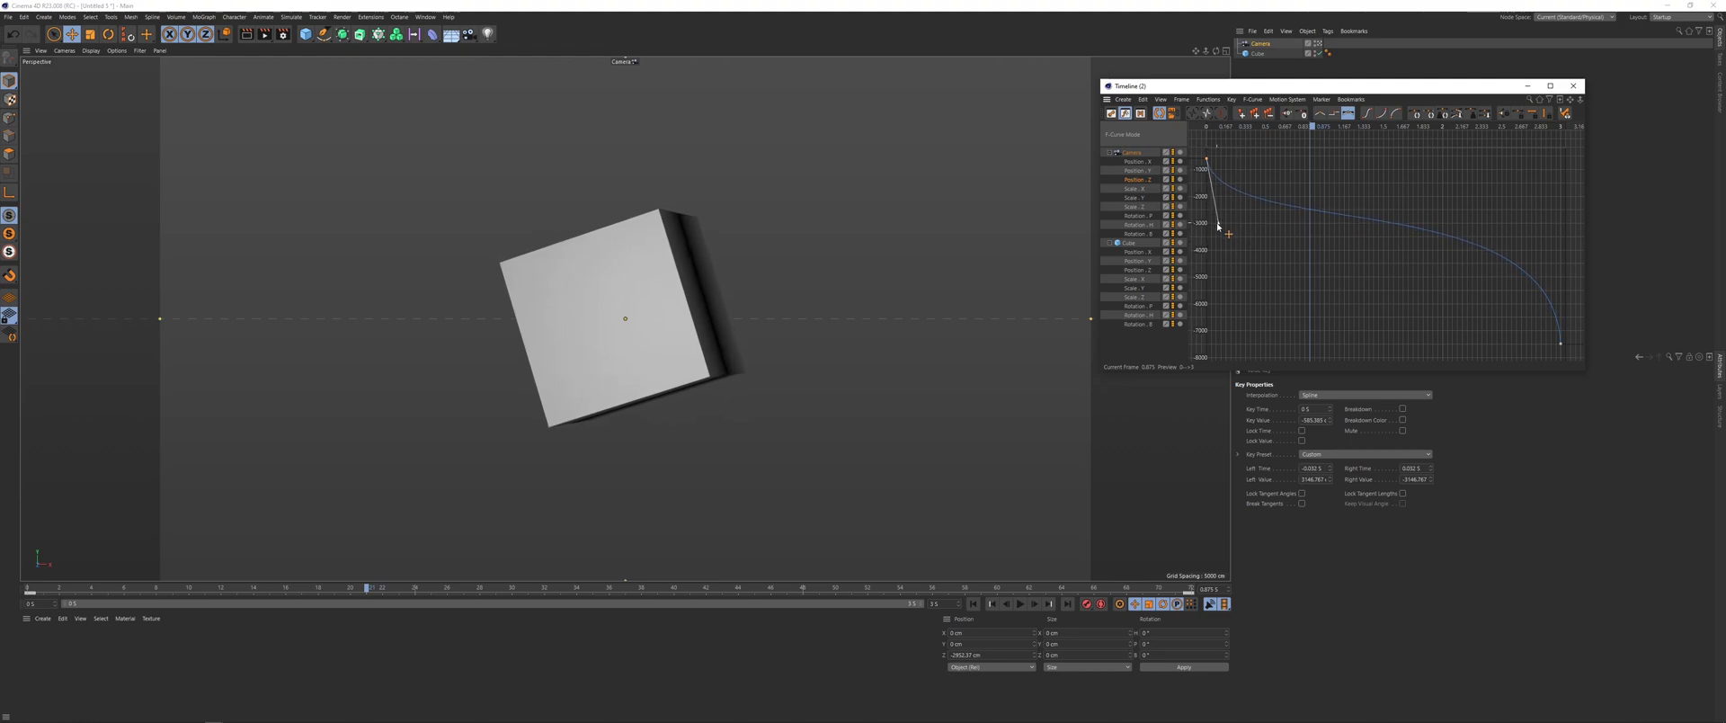
click(1019, 603)
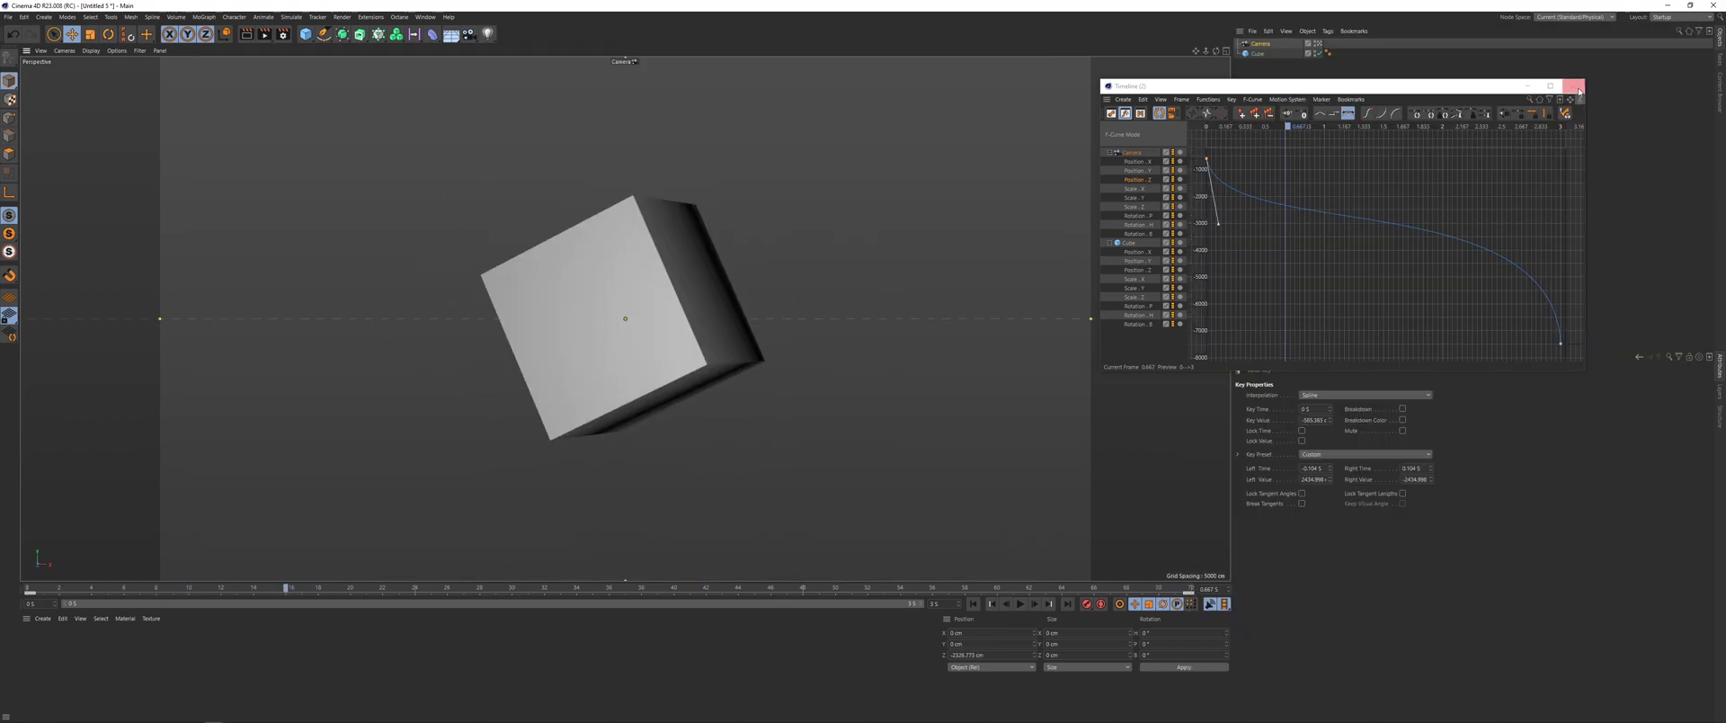
Step: Close the Timeline, group the camera and cube in a null named Shot 1 and hide the group
click(1573, 85)
click(1258, 53)
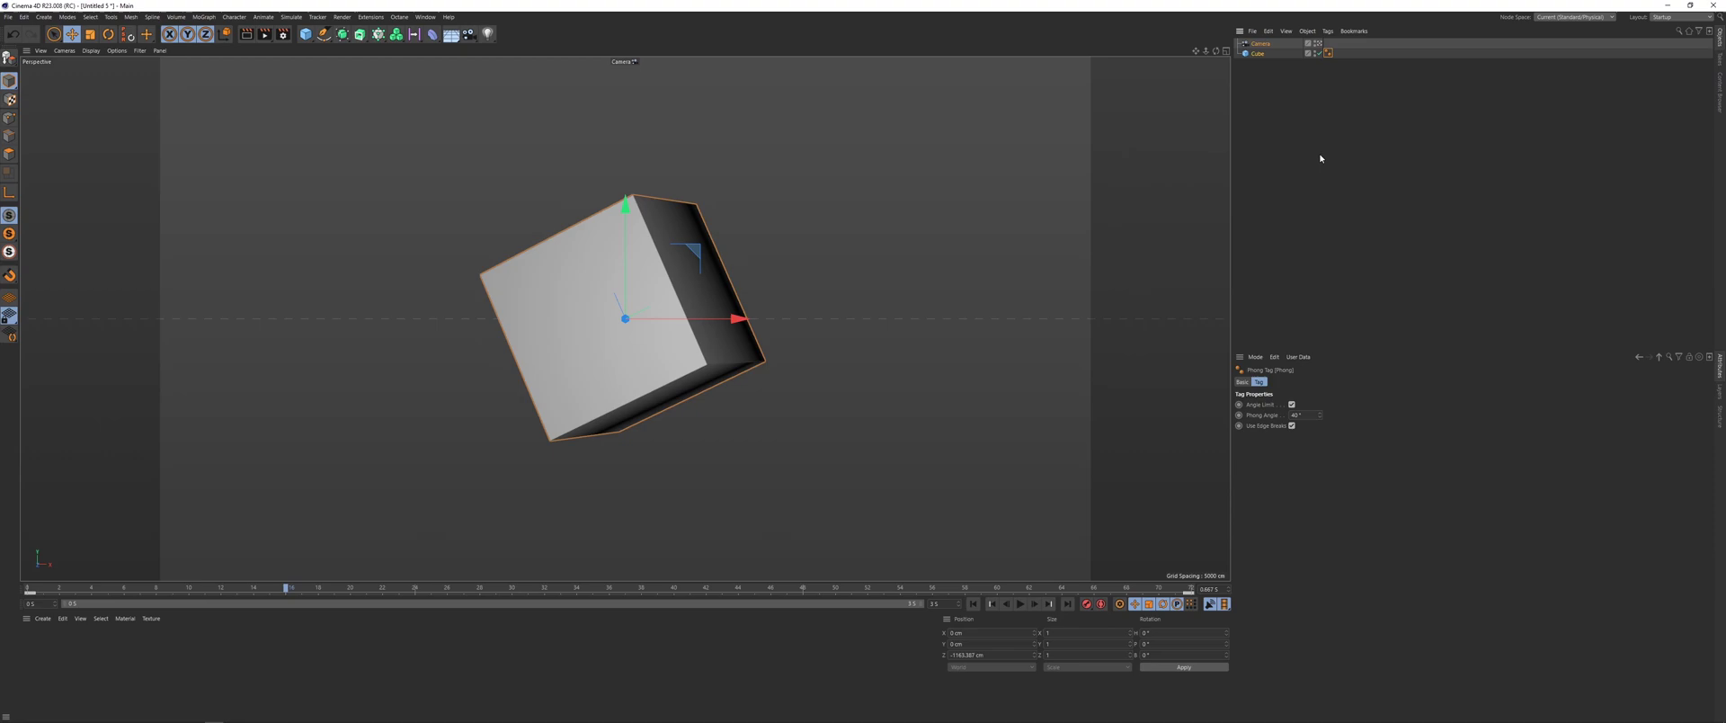
key(alt+g)
double_click(1259, 43)
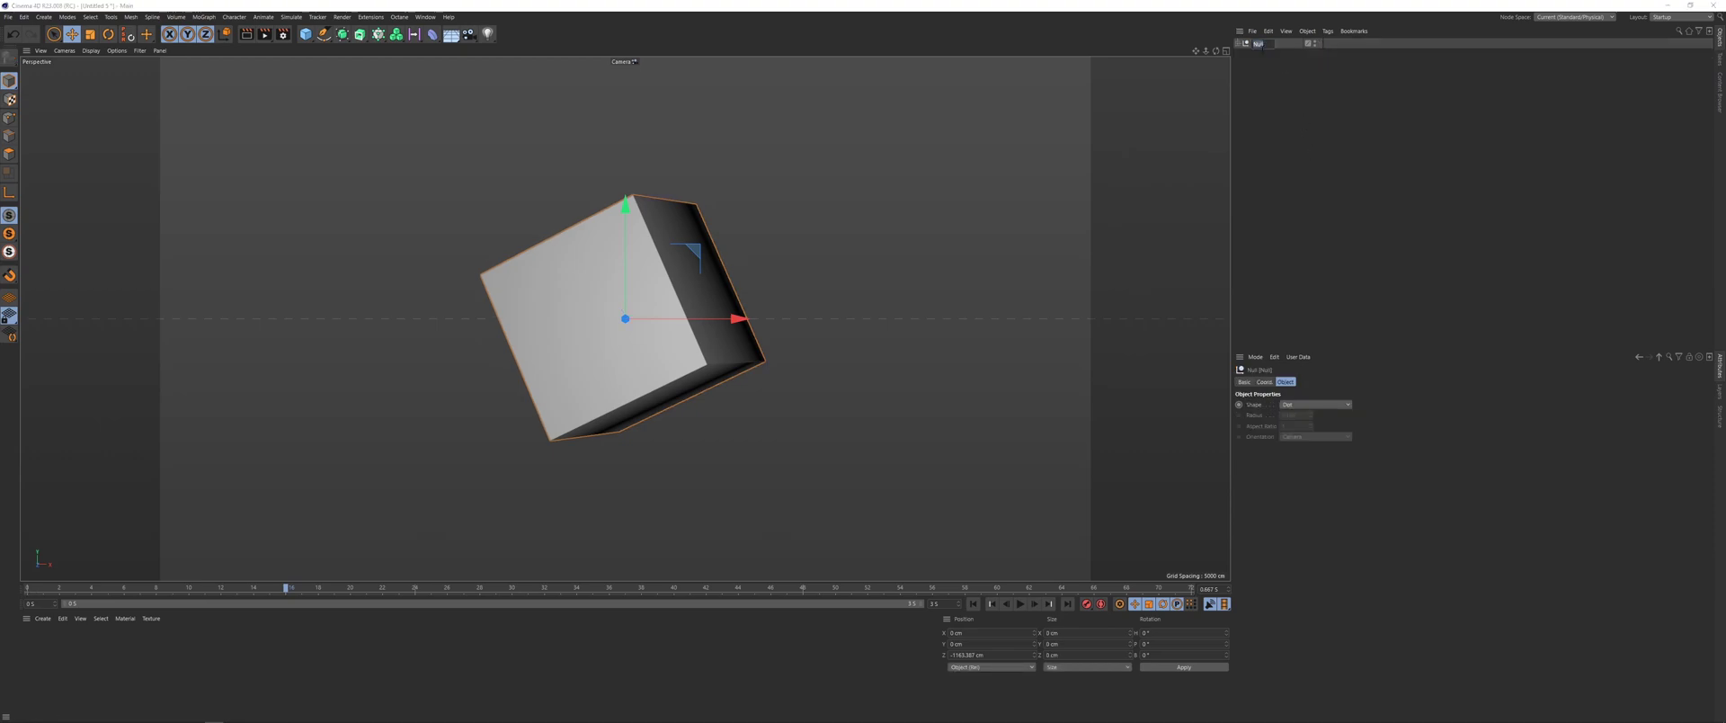
click(1261, 53)
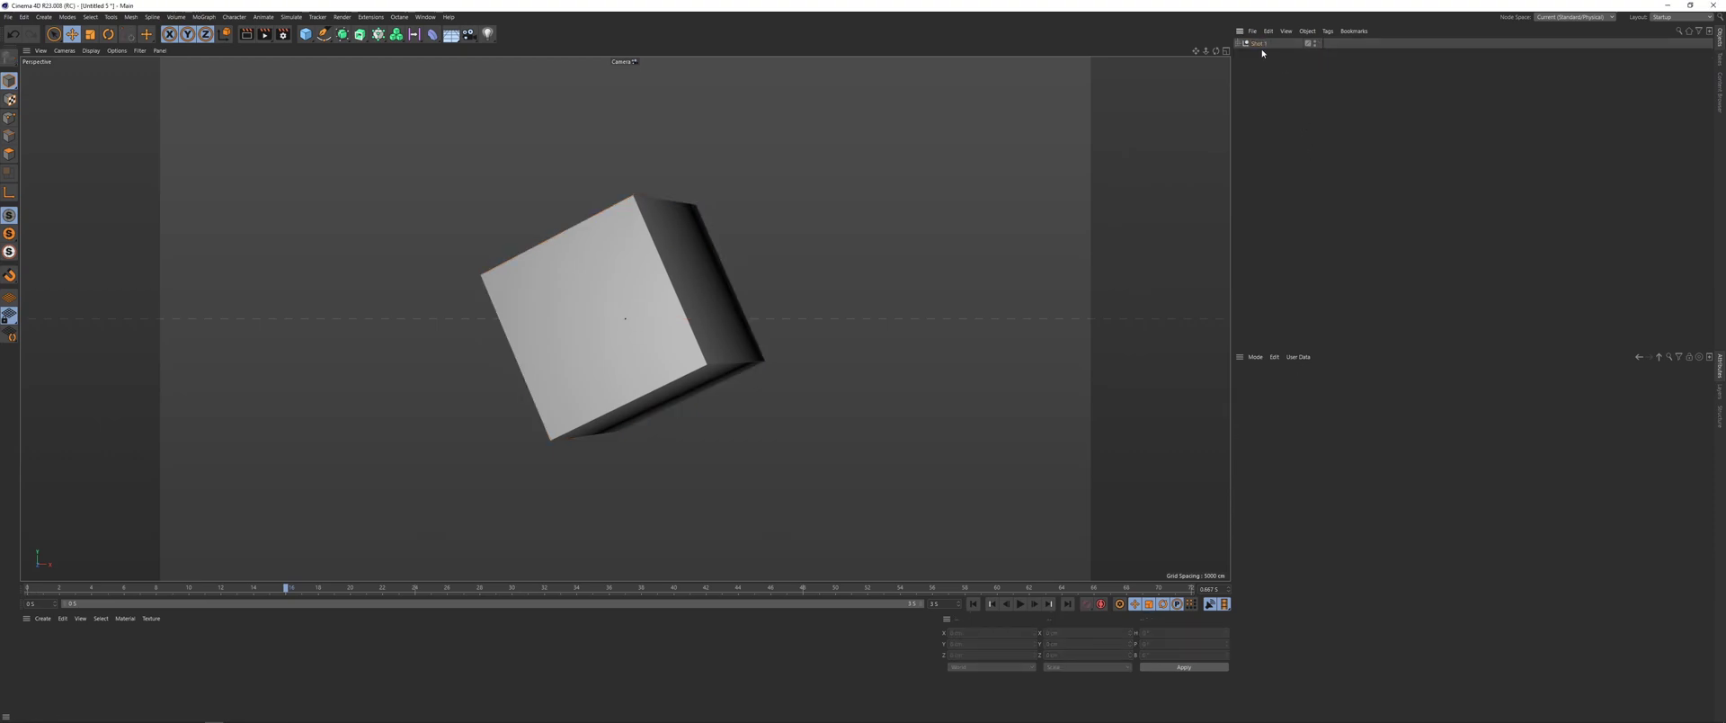
click(1314, 43)
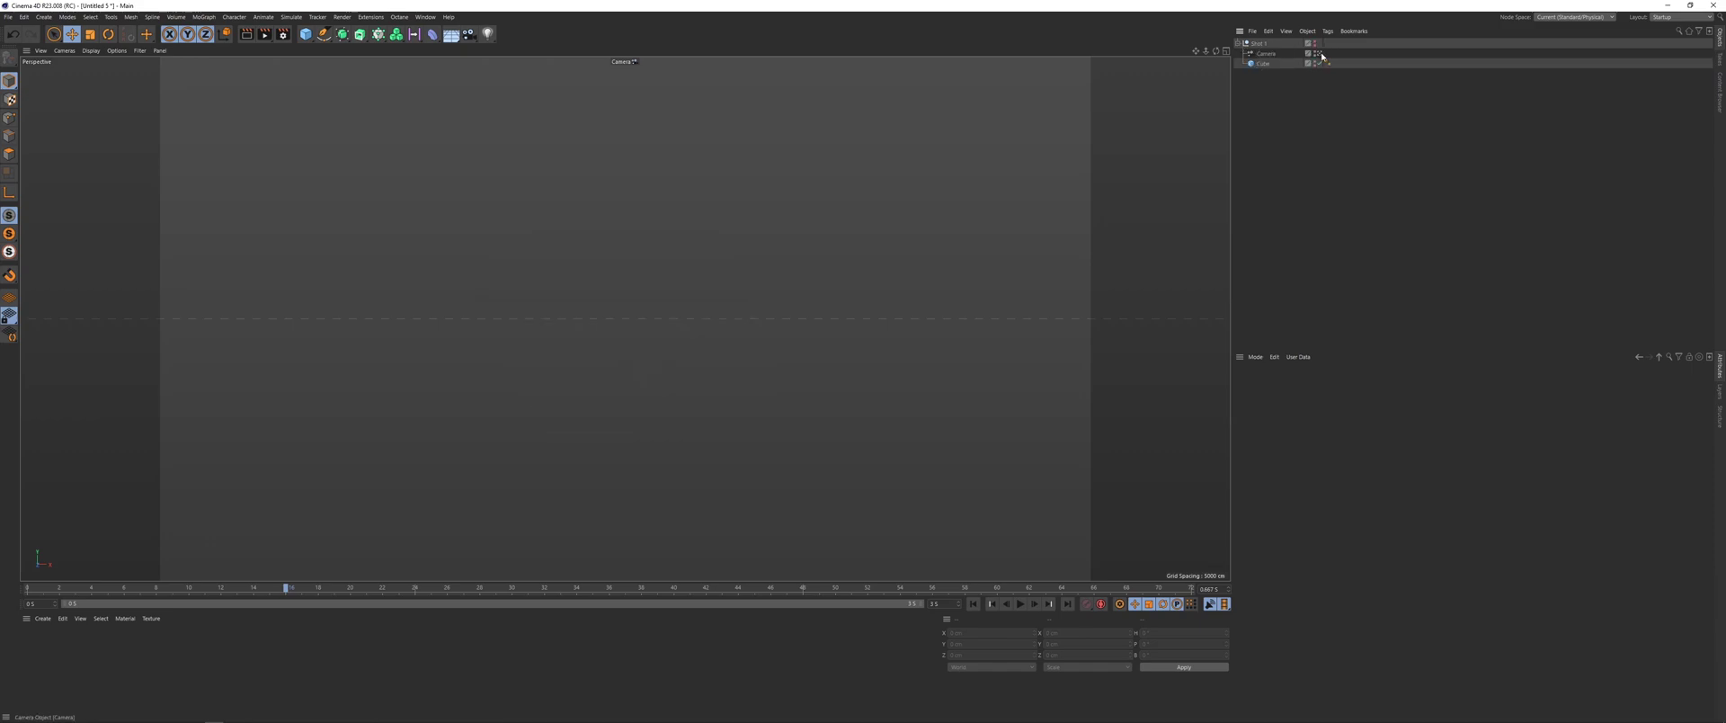
click(1238, 43)
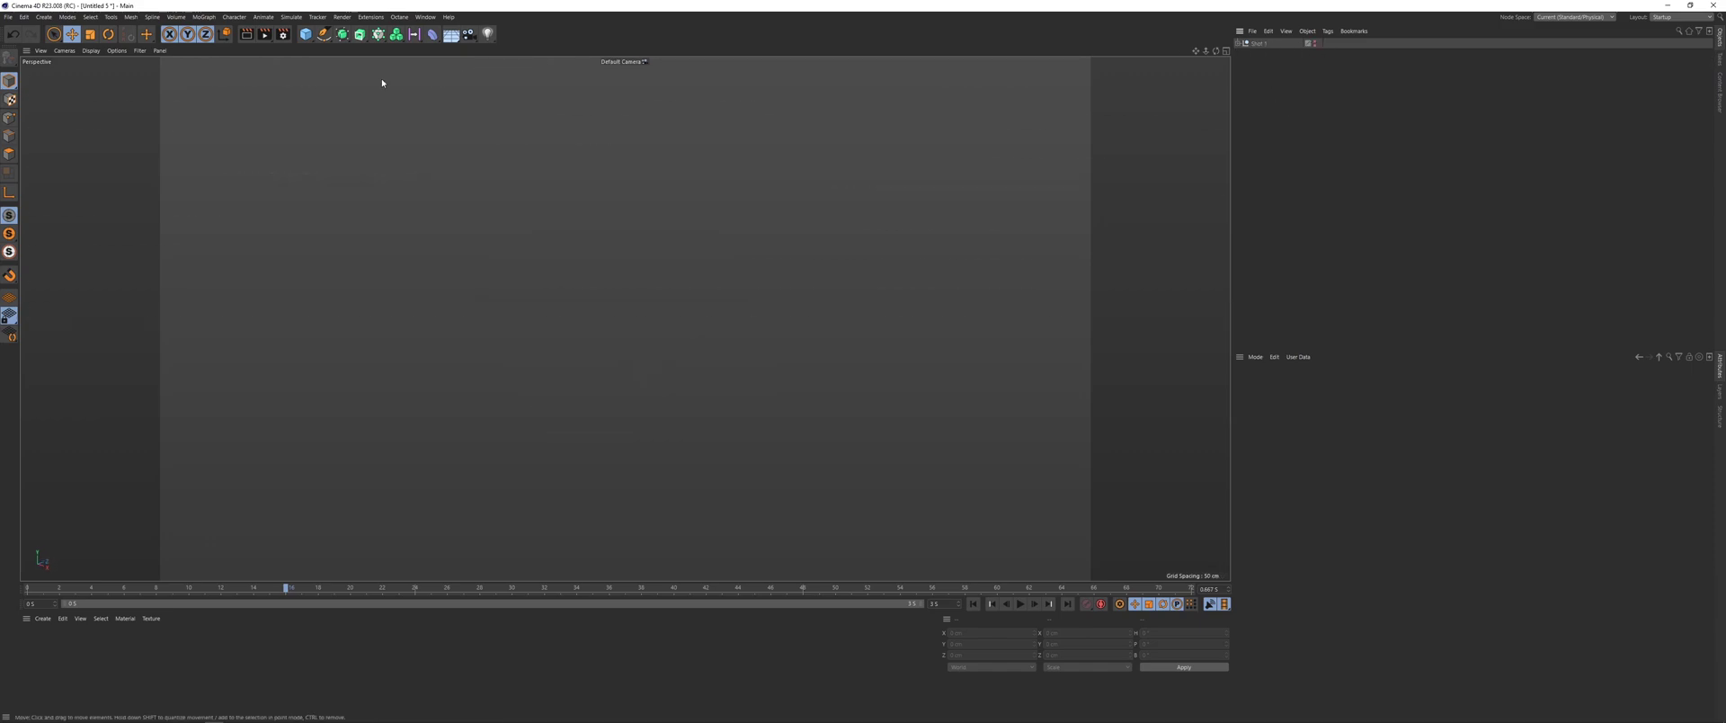
Step: Add a new 200 cm cube with a 1 cm fillet
click(305, 34)
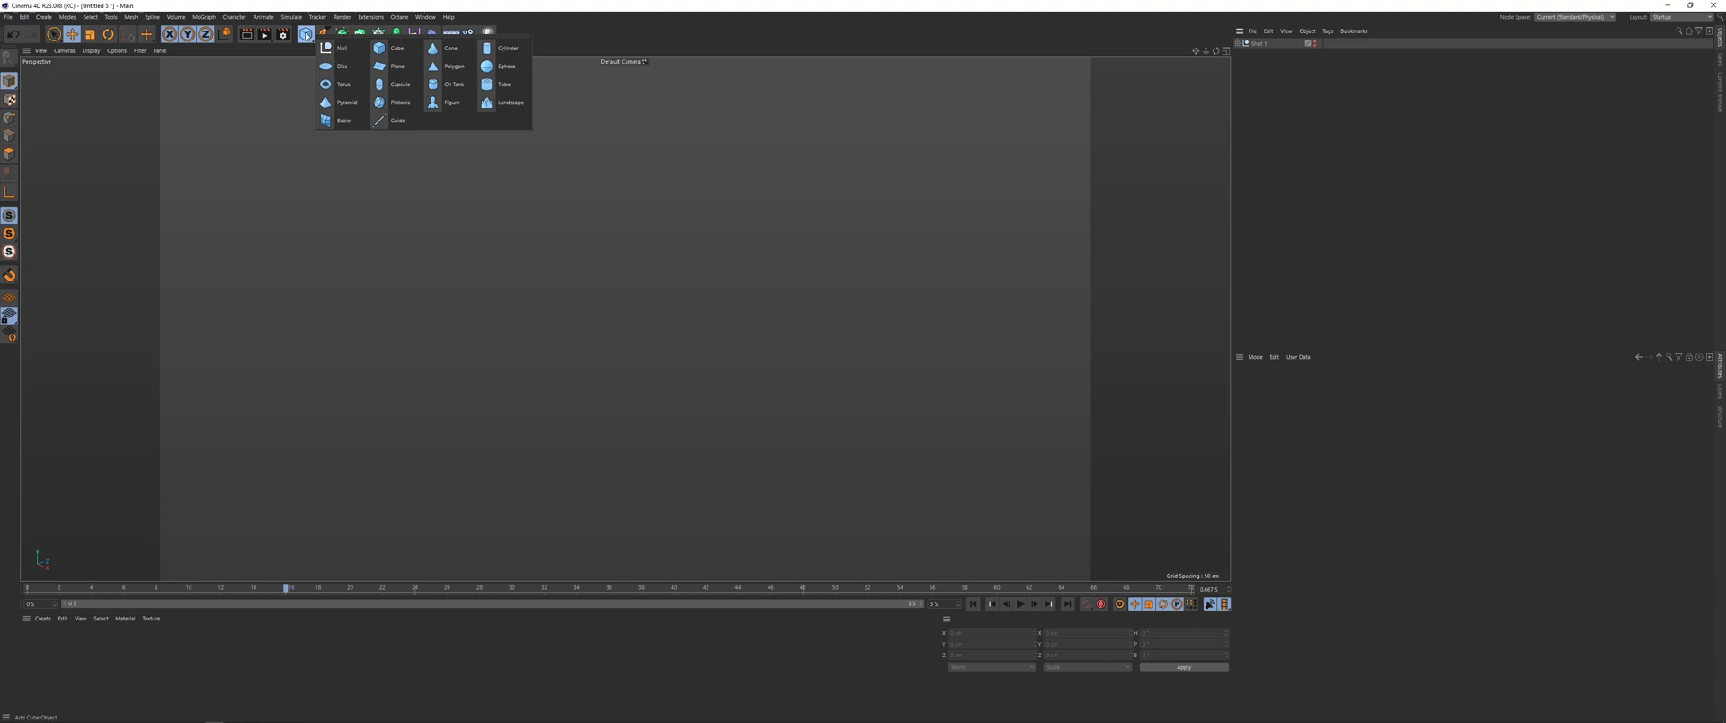
click(389, 50)
scroll(532, 344, down, 3)
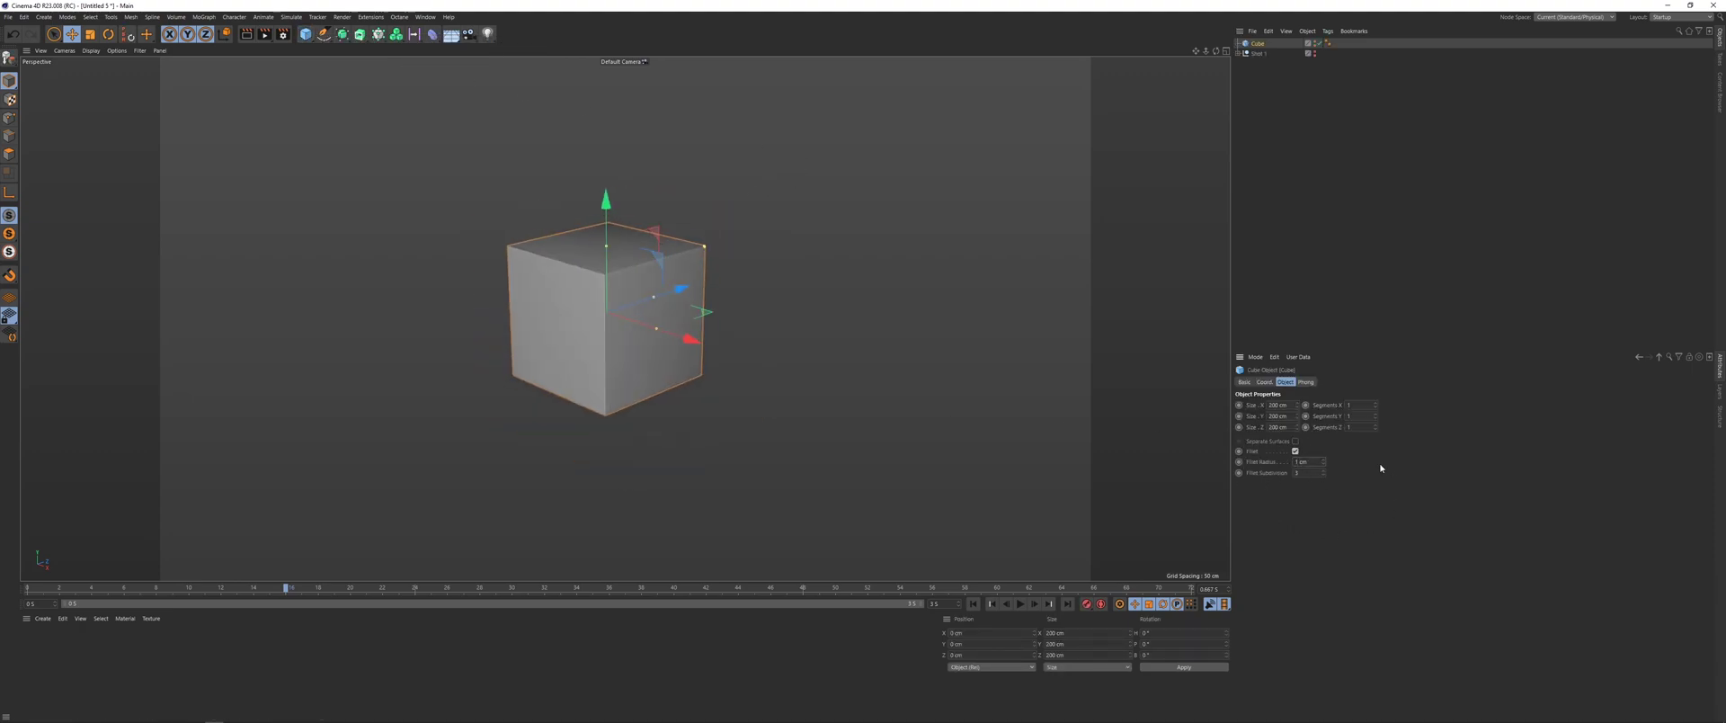
Step: Add a torus and a cylinder, and resize the cylinder to about 86 cm radius and 137 cm height
click(306, 34)
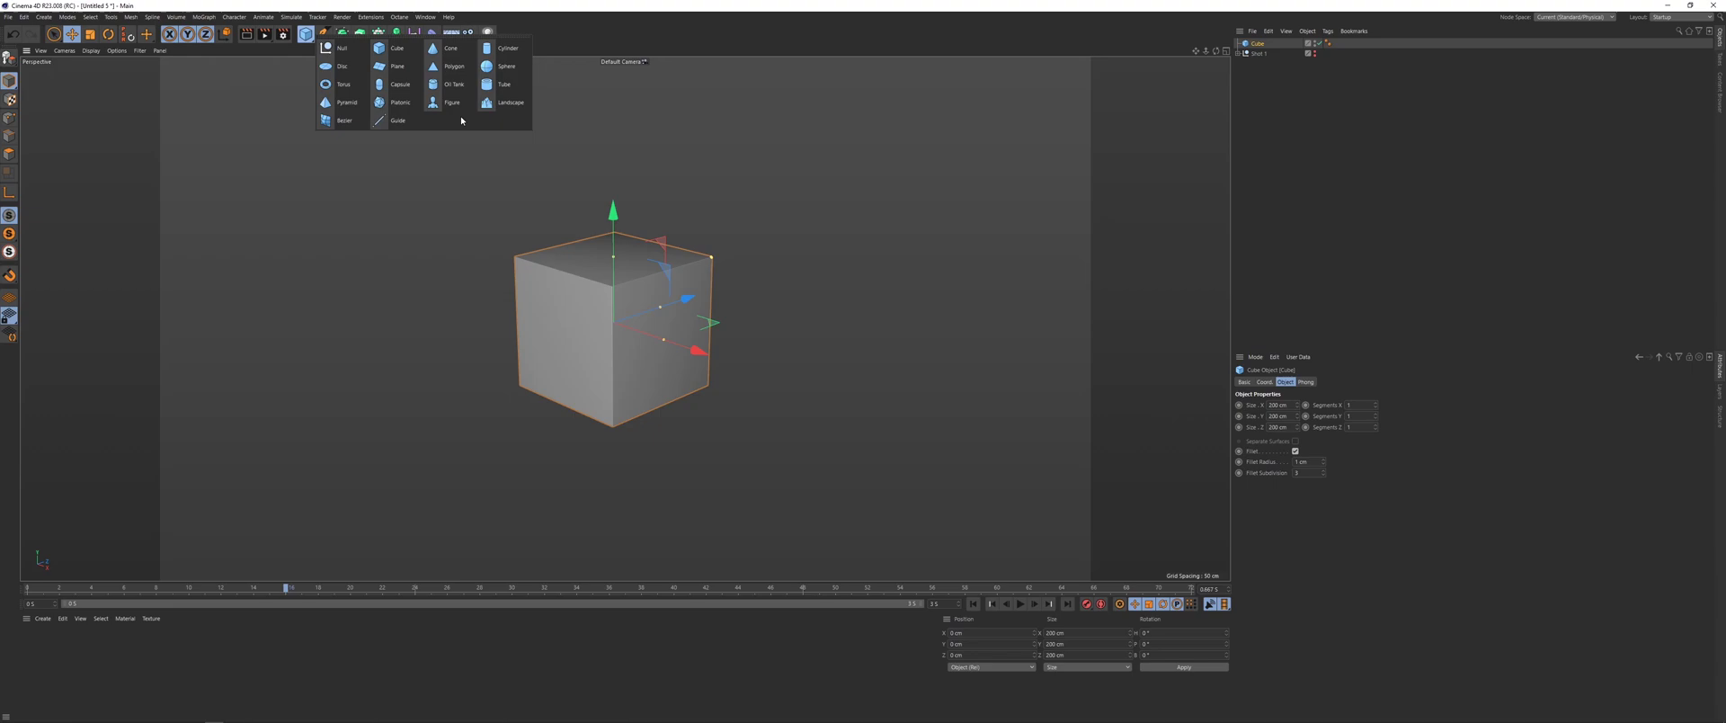
click(348, 83)
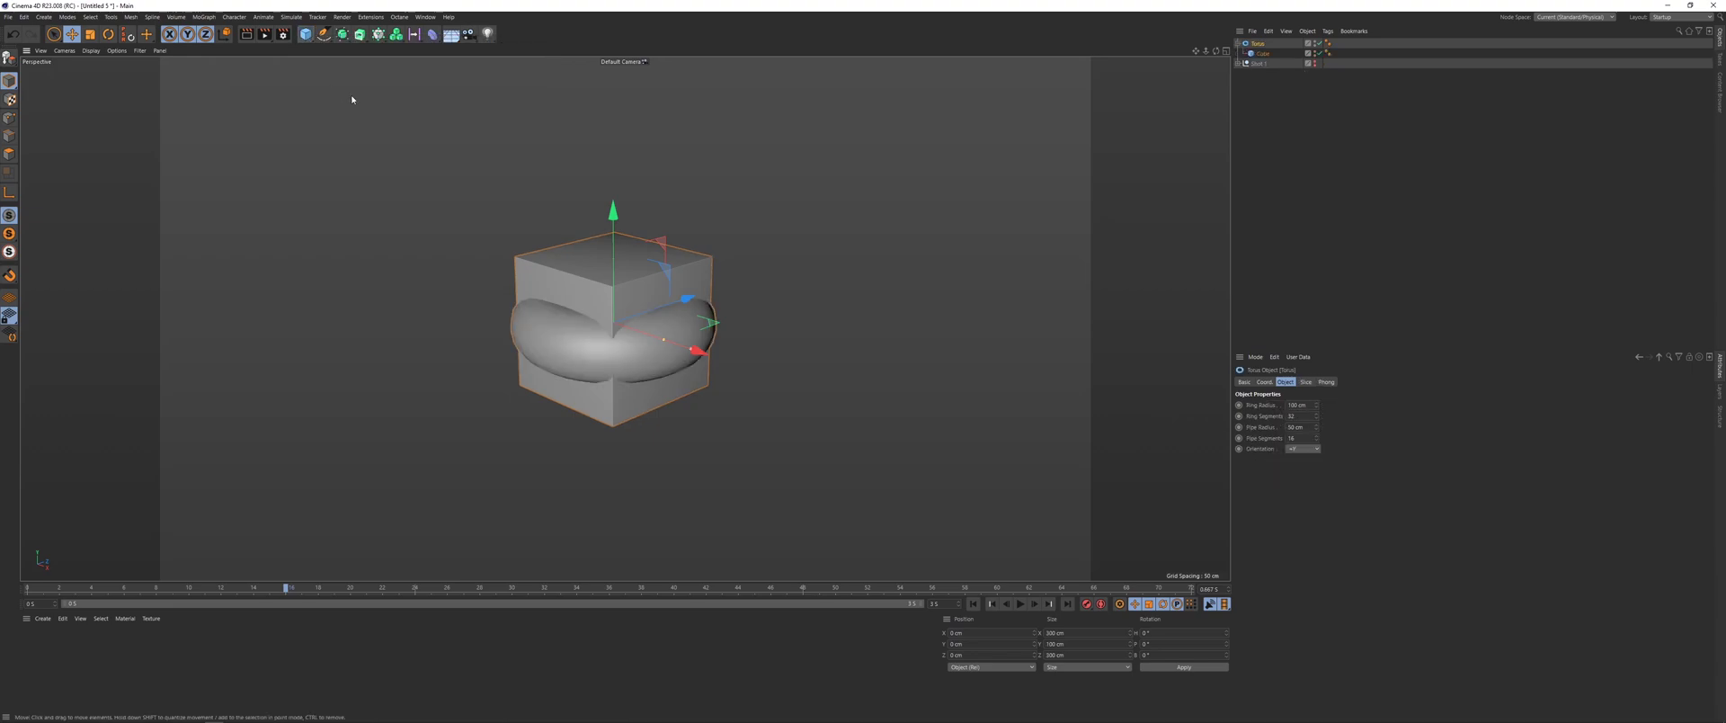
click(306, 34)
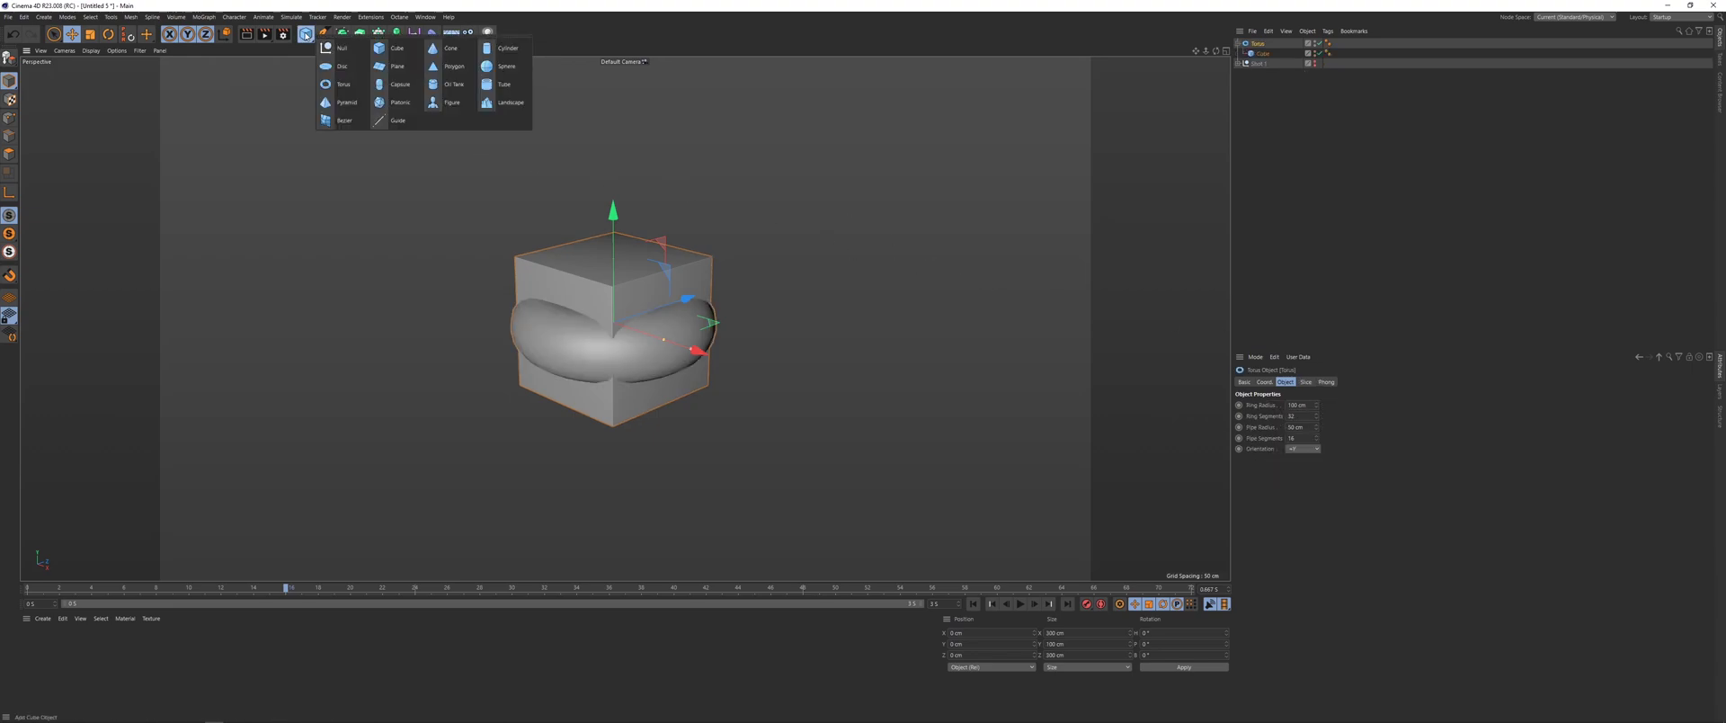
click(501, 49)
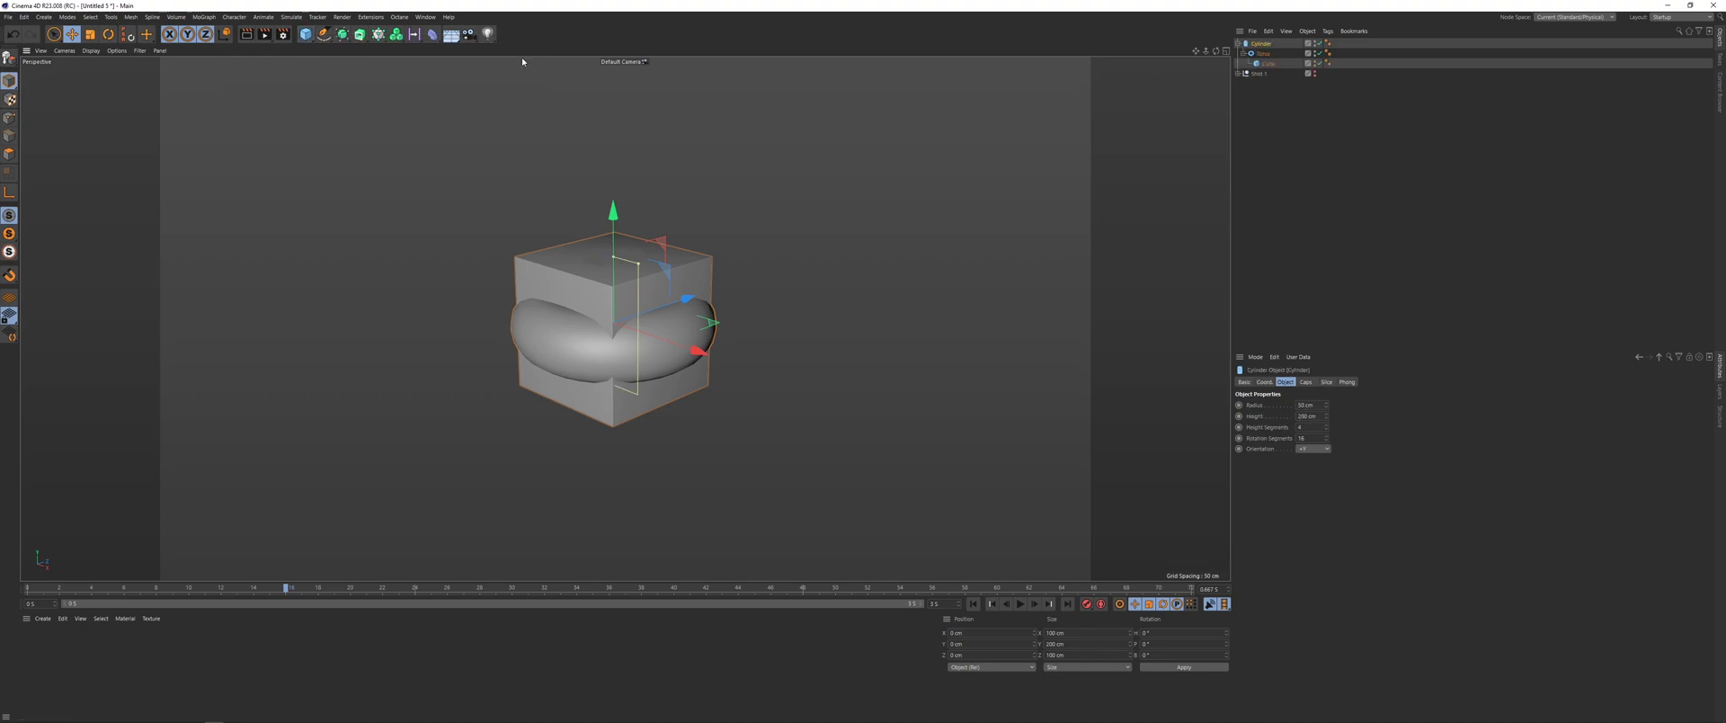
mouse_move(638, 263)
mouse_down()
mouse_move(657, 269)
mouse_move(608, 267)
mouse_up()
click(441, 81)
Step: Unnest the torus and cube so that all three primitives sit on the same hierarchy level
drag(1263, 54, 1257, 69)
click(1258, 54)
click(1295, 98)
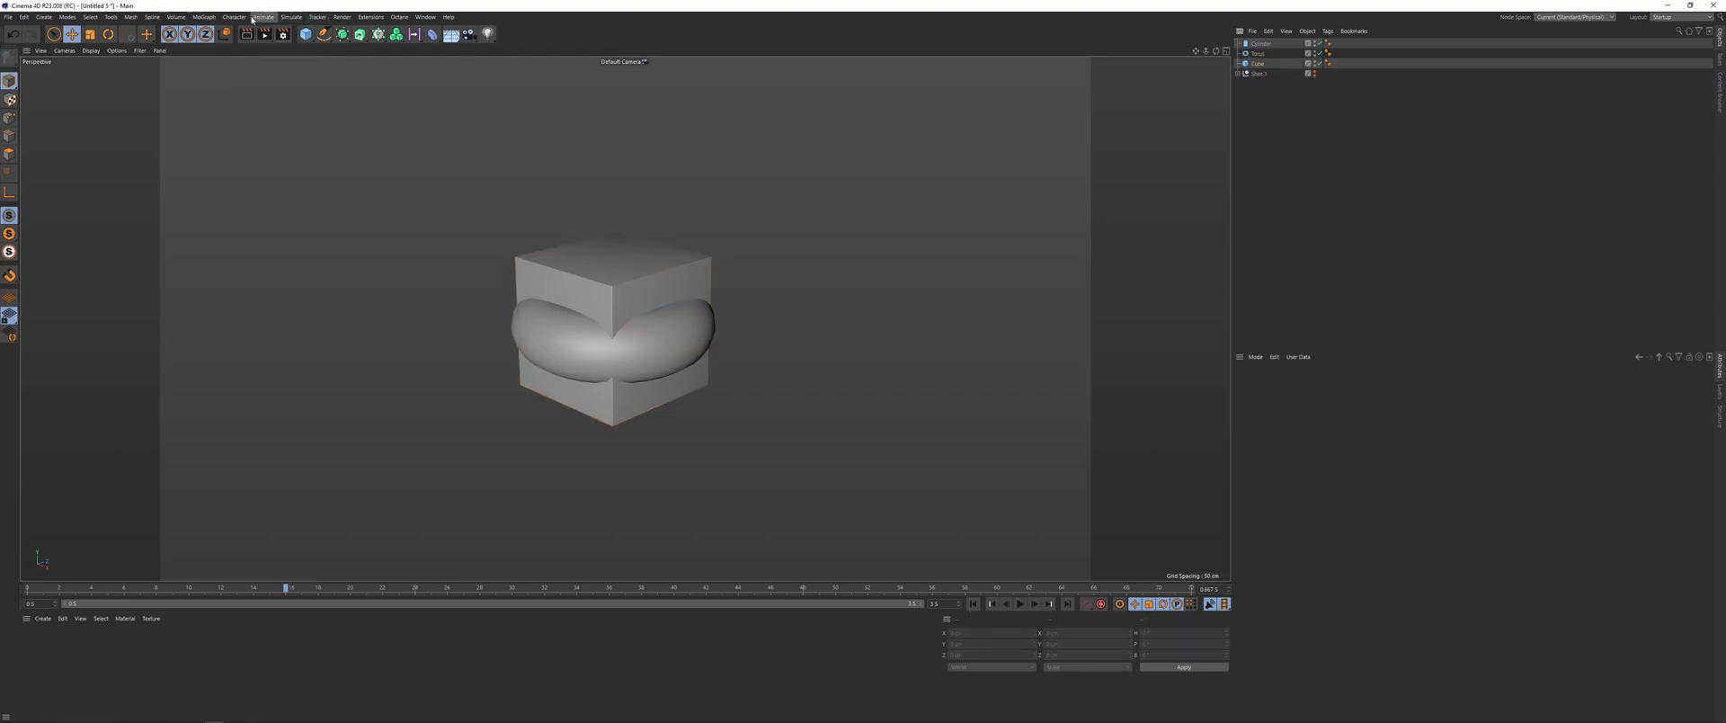
Step: Add a MoGraph Cloner and make the cylinder, torus and cube its children
click(205, 16)
click(220, 50)
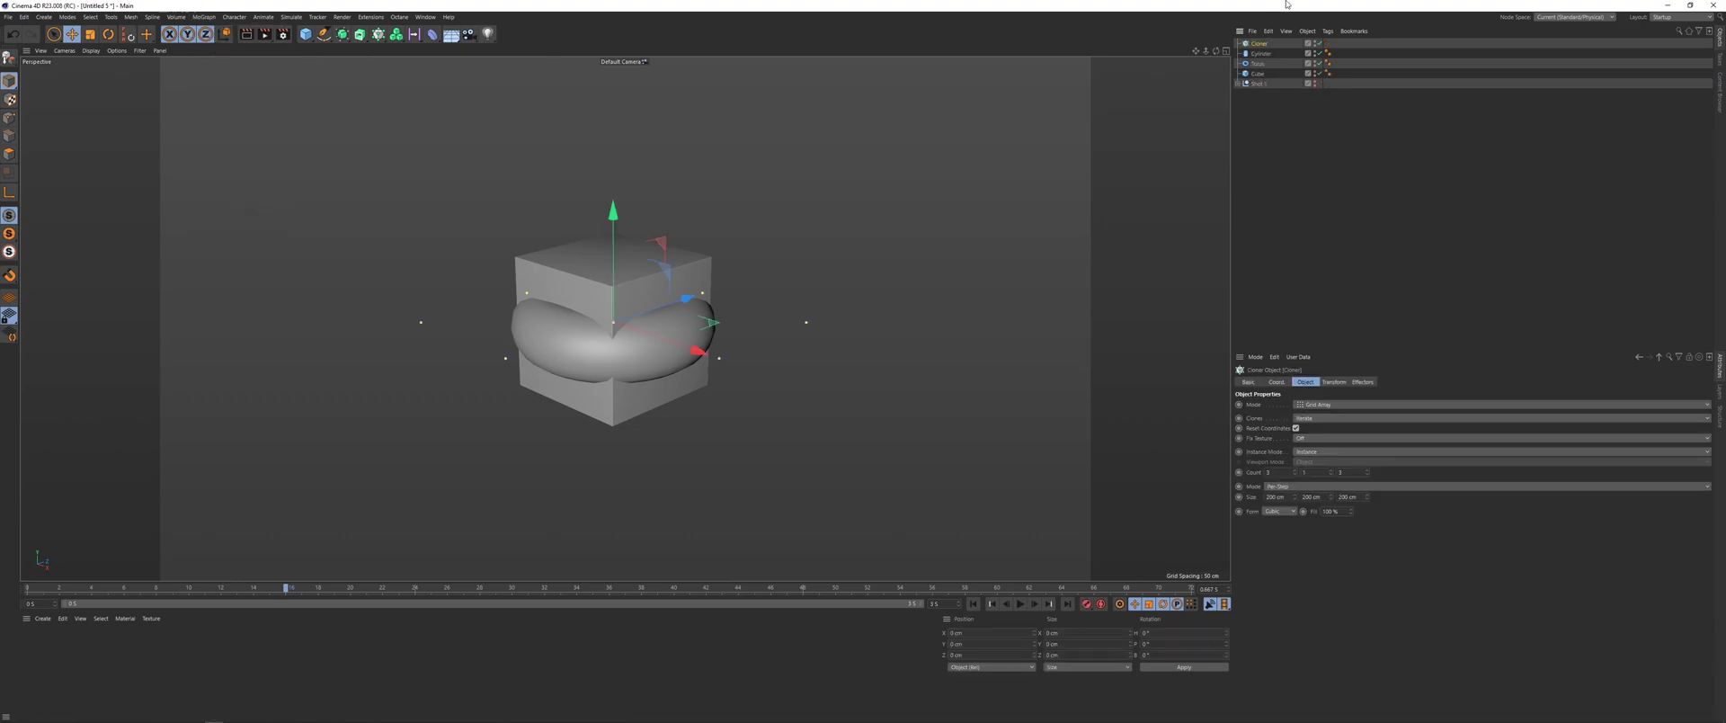
drag(1355, 80, 1260, 43)
click(1260, 44)
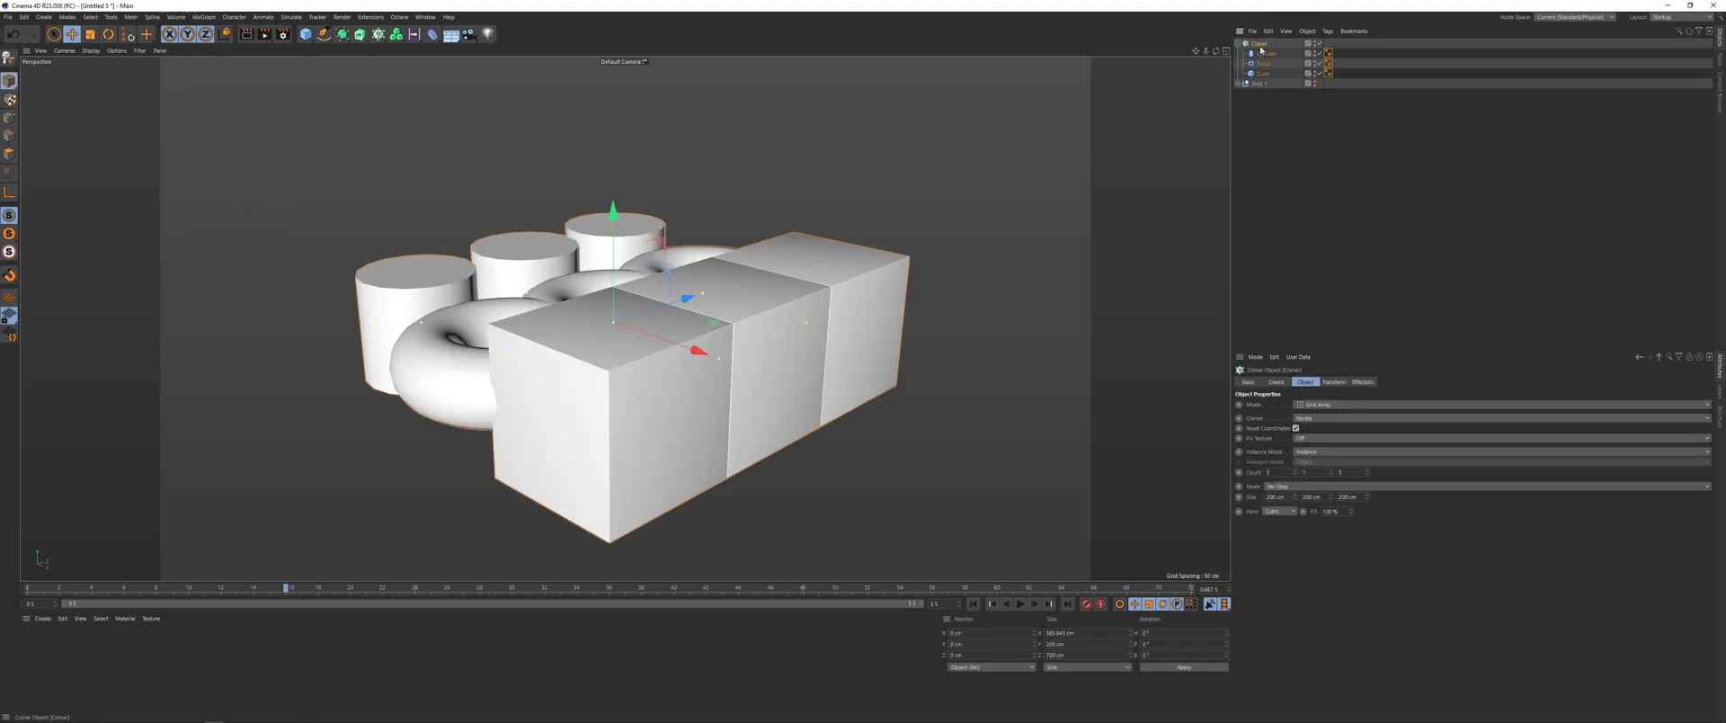
Step: Set the cloner's grid count to 3 × 3 × 3 and widen its spacing to about 320 × 259 × 321 cm
click(1332, 471)
click(1332, 472)
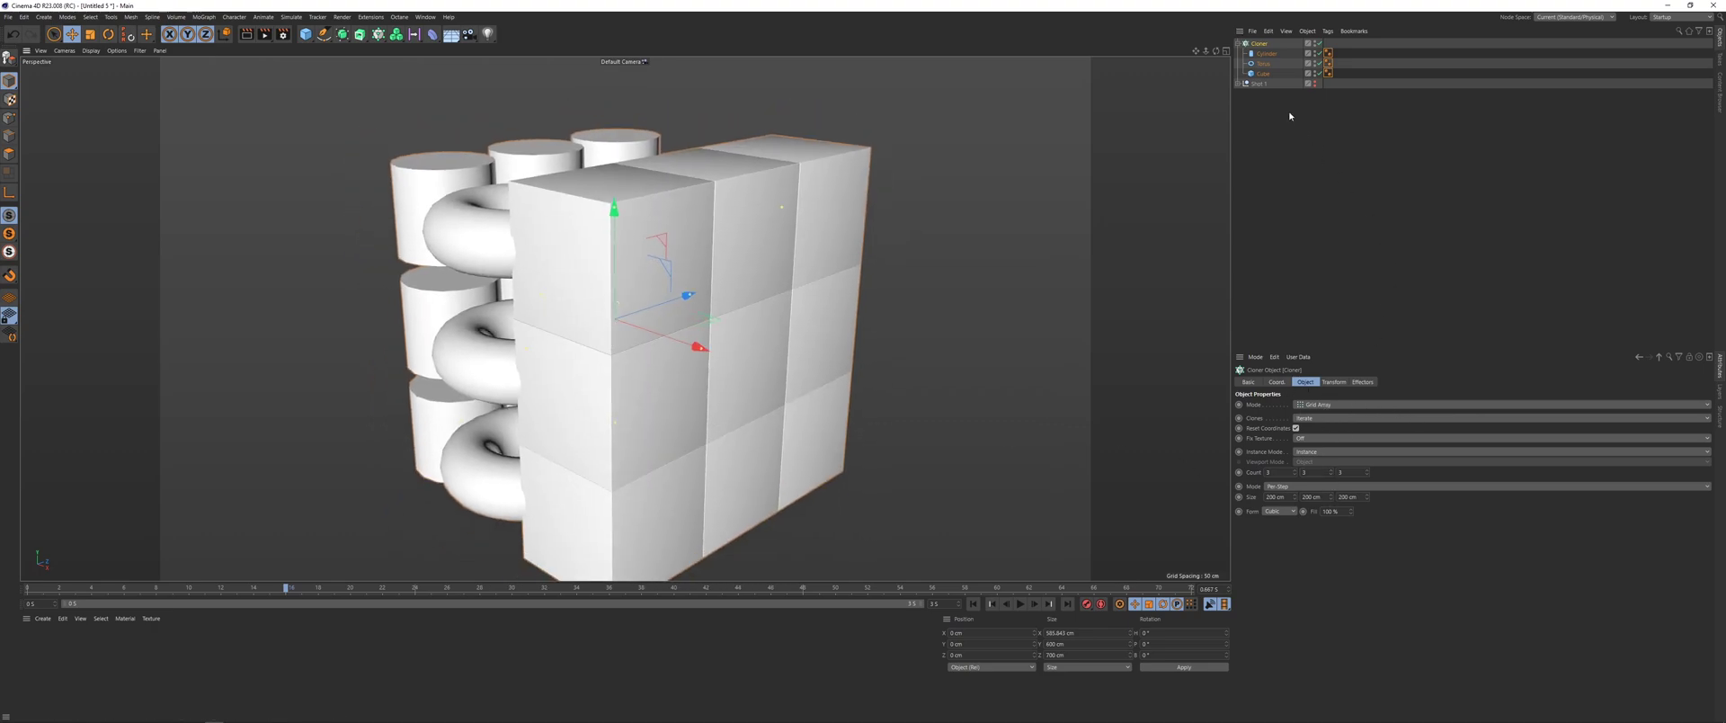
drag(1293, 497, 1329, 477)
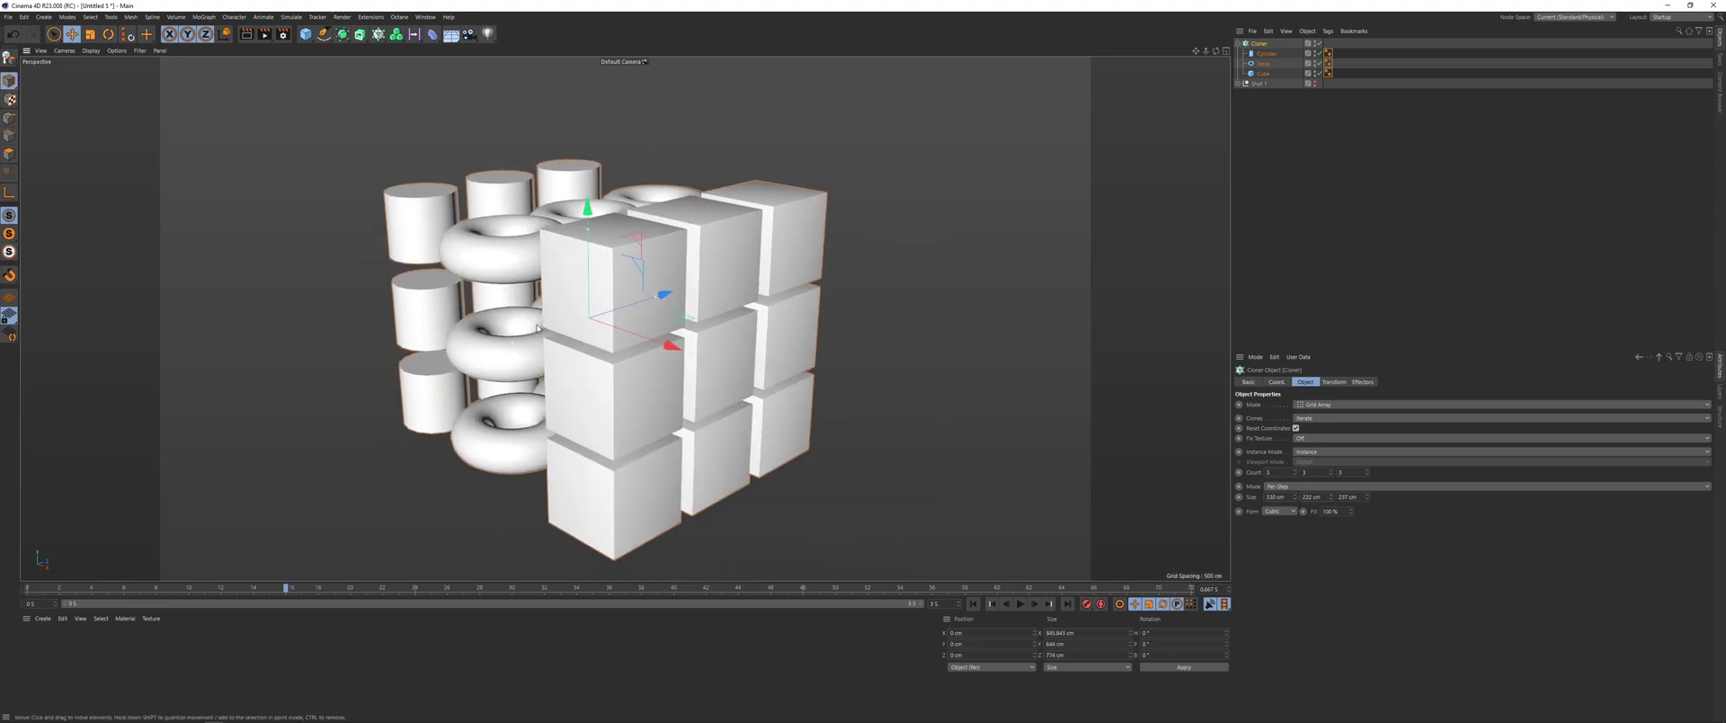
alt+middle_drag(526, 333, 643, 345)
alt+drag(643, 344, 733, 460)
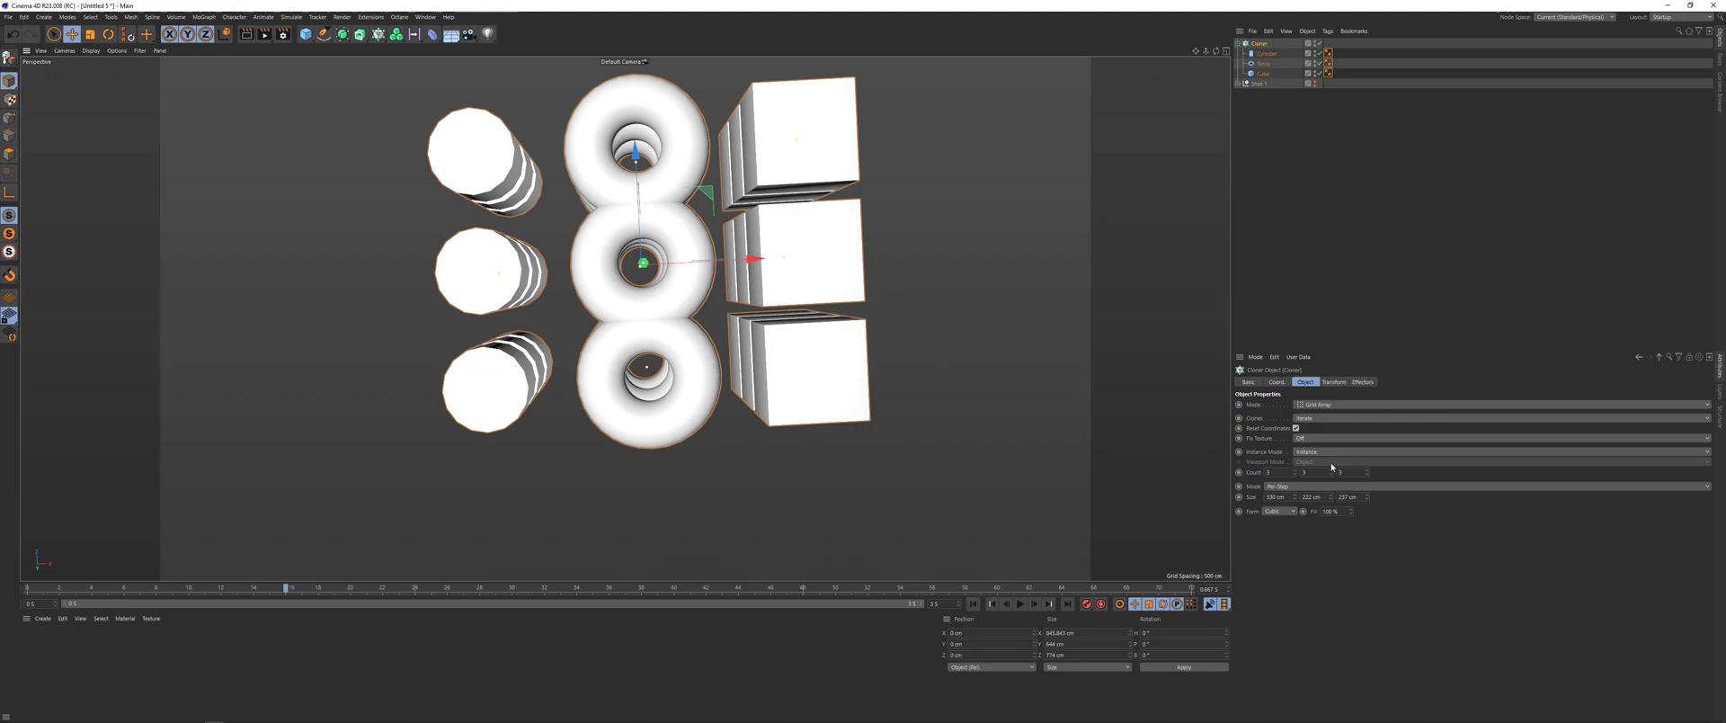
mouse_move(1332, 496)
mouse_down()
mouse_move(1295, 479)
mouse_move(1294, 506)
mouse_move(1366, 452)
mouse_move(1366, 421)
mouse_up()
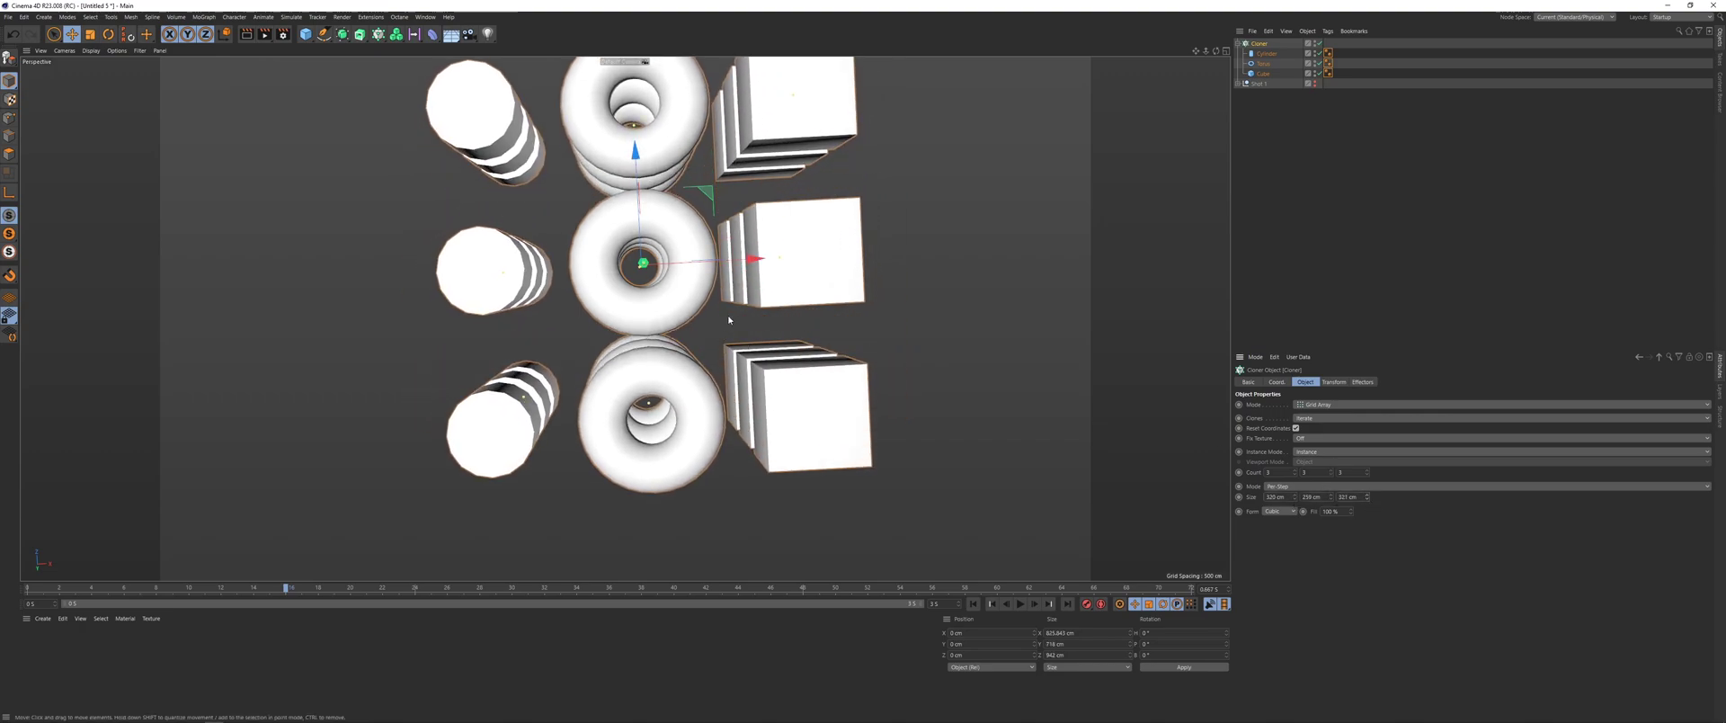
Step: Set the cloner's Clones distribution to Random so the three primitives mix within the grid
alt+drag(728, 320, 706, 223)
alt+middle_drag(707, 223, 717, 346)
mouse_move(717, 346)
alt+mouse_down()
mouse_move(671, 369)
mouse_move(719, 372)
alt+mouse_up()
click(1330, 418)
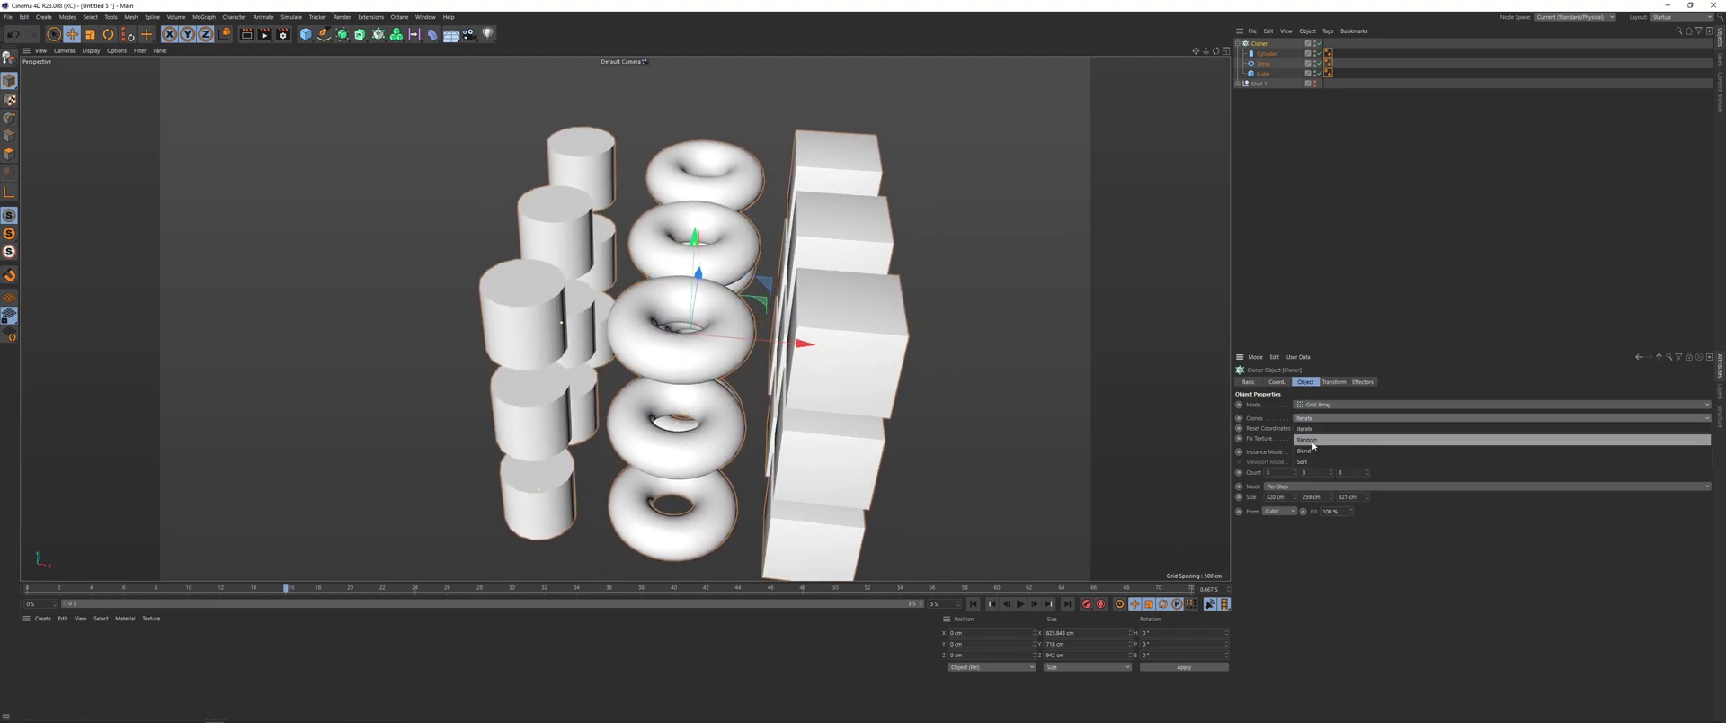
click(1322, 438)
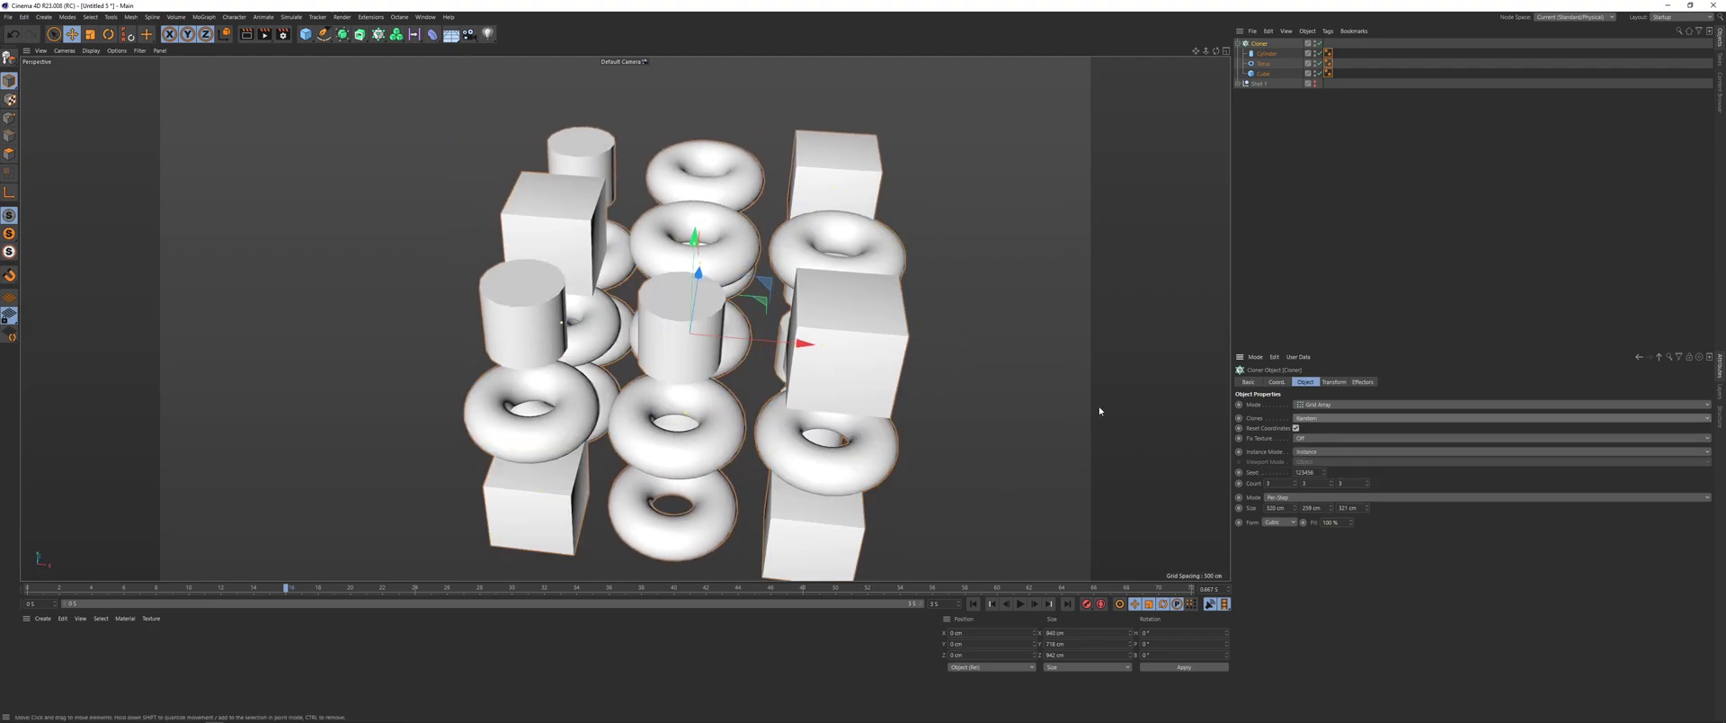
click(1331, 420)
alt+drag(840, 378, 759, 346)
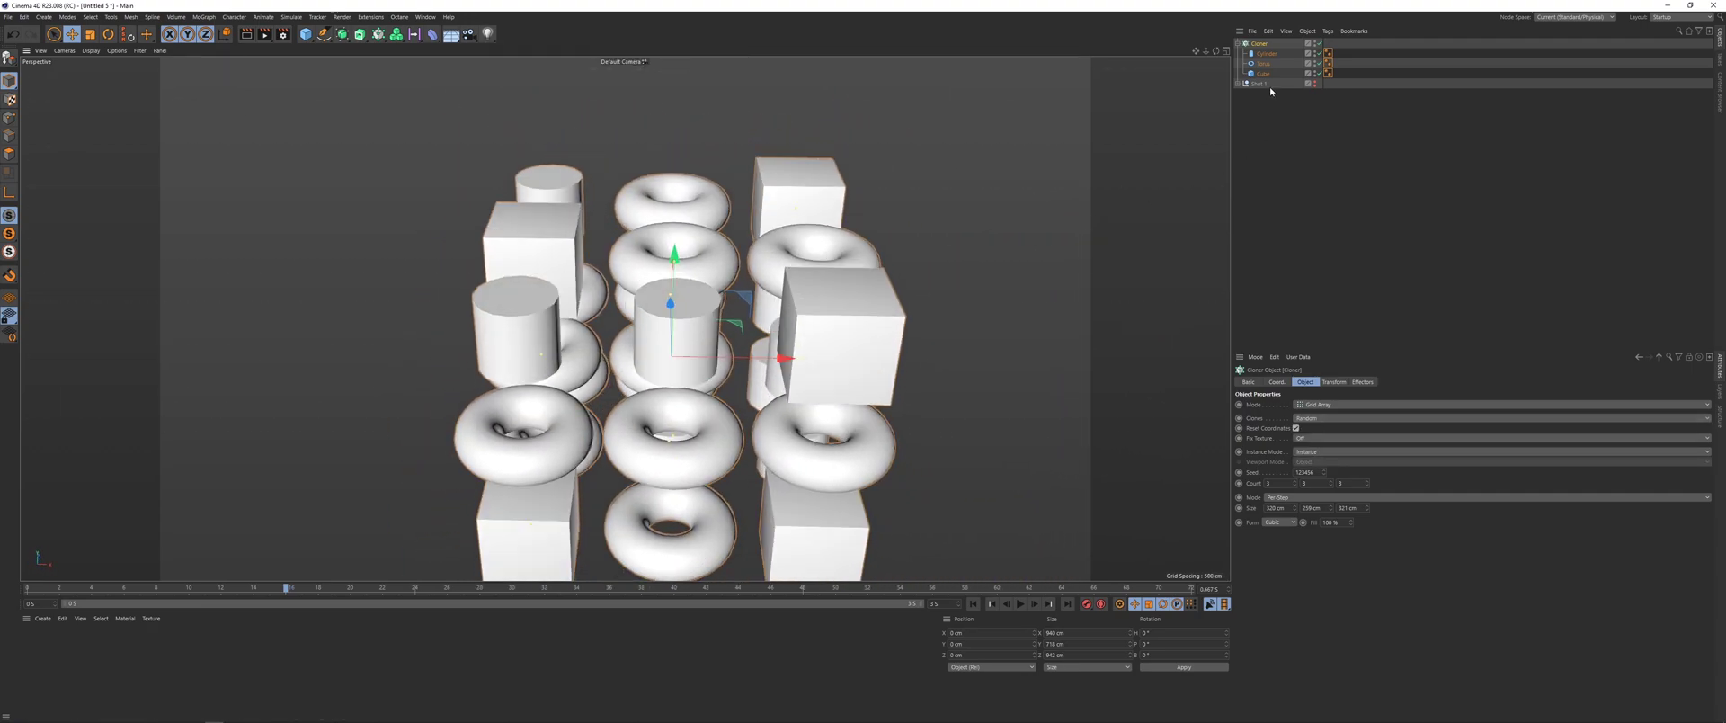
Step: Enable a 1 cm fillet on the cylinder's caps and adjust the cylinder's segment settings
click(1265, 54)
click(1305, 381)
click(1276, 428)
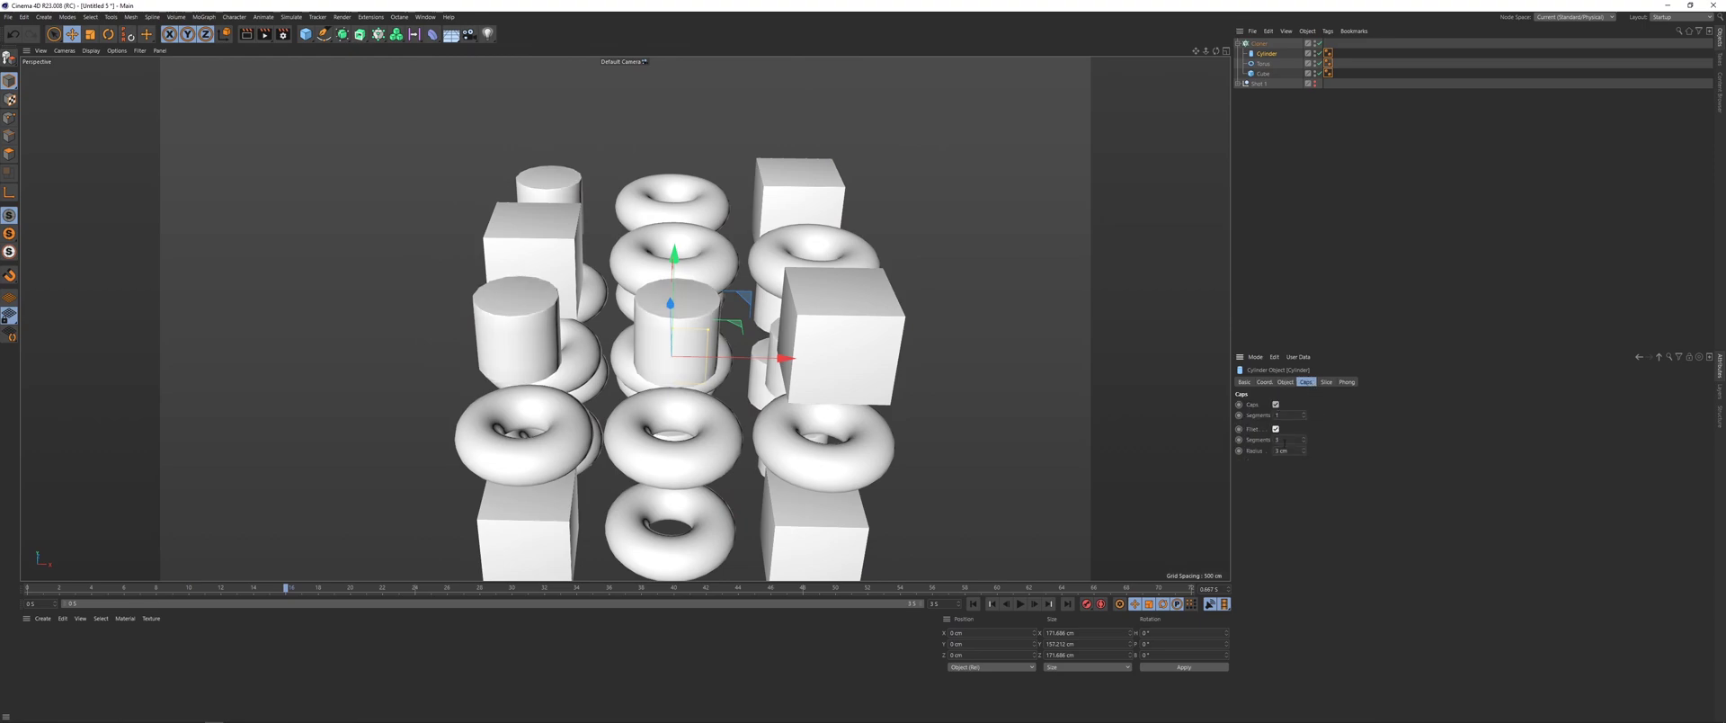
key(Return)
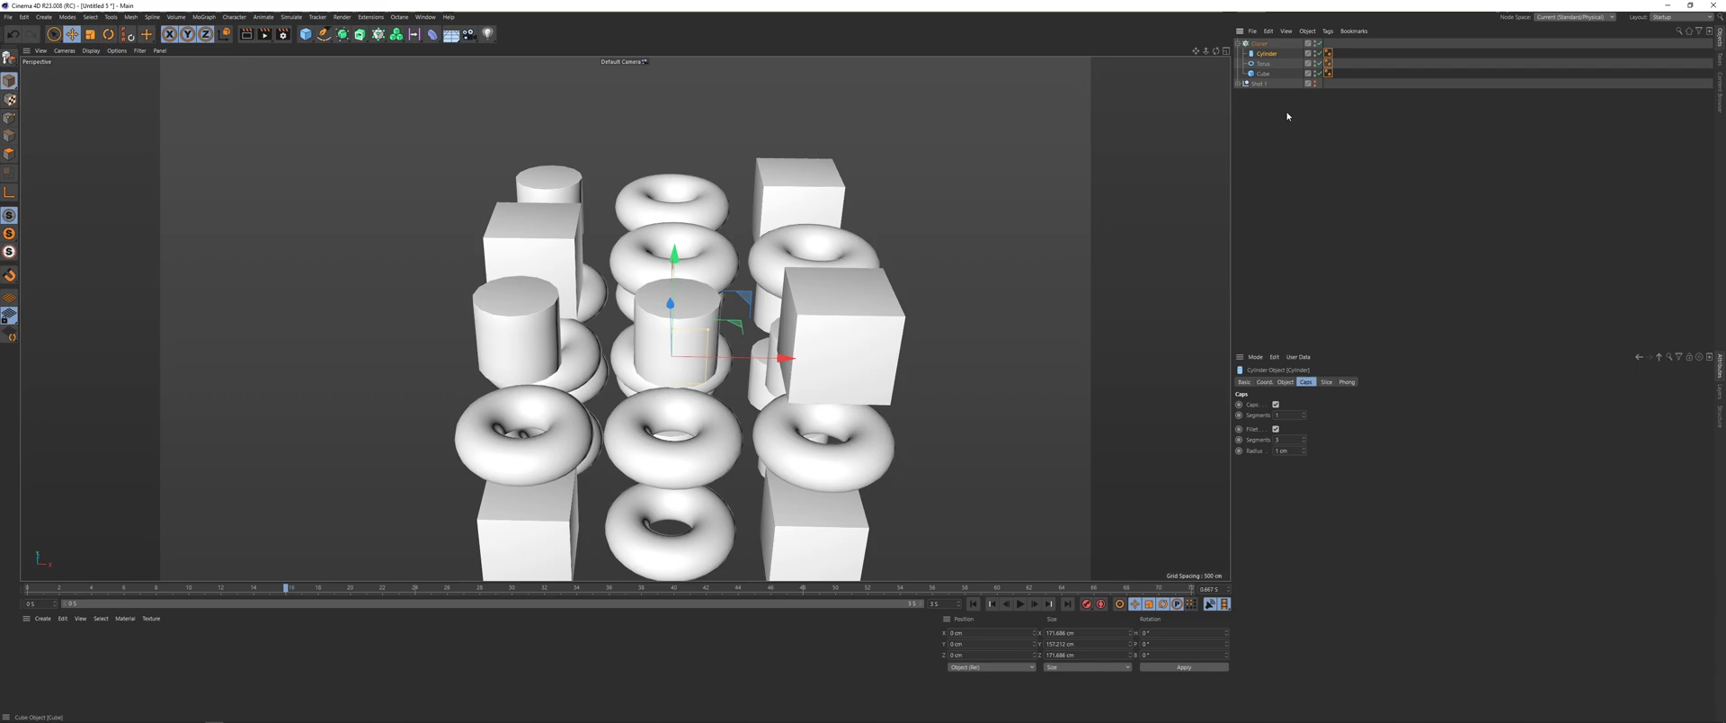
click(1285, 381)
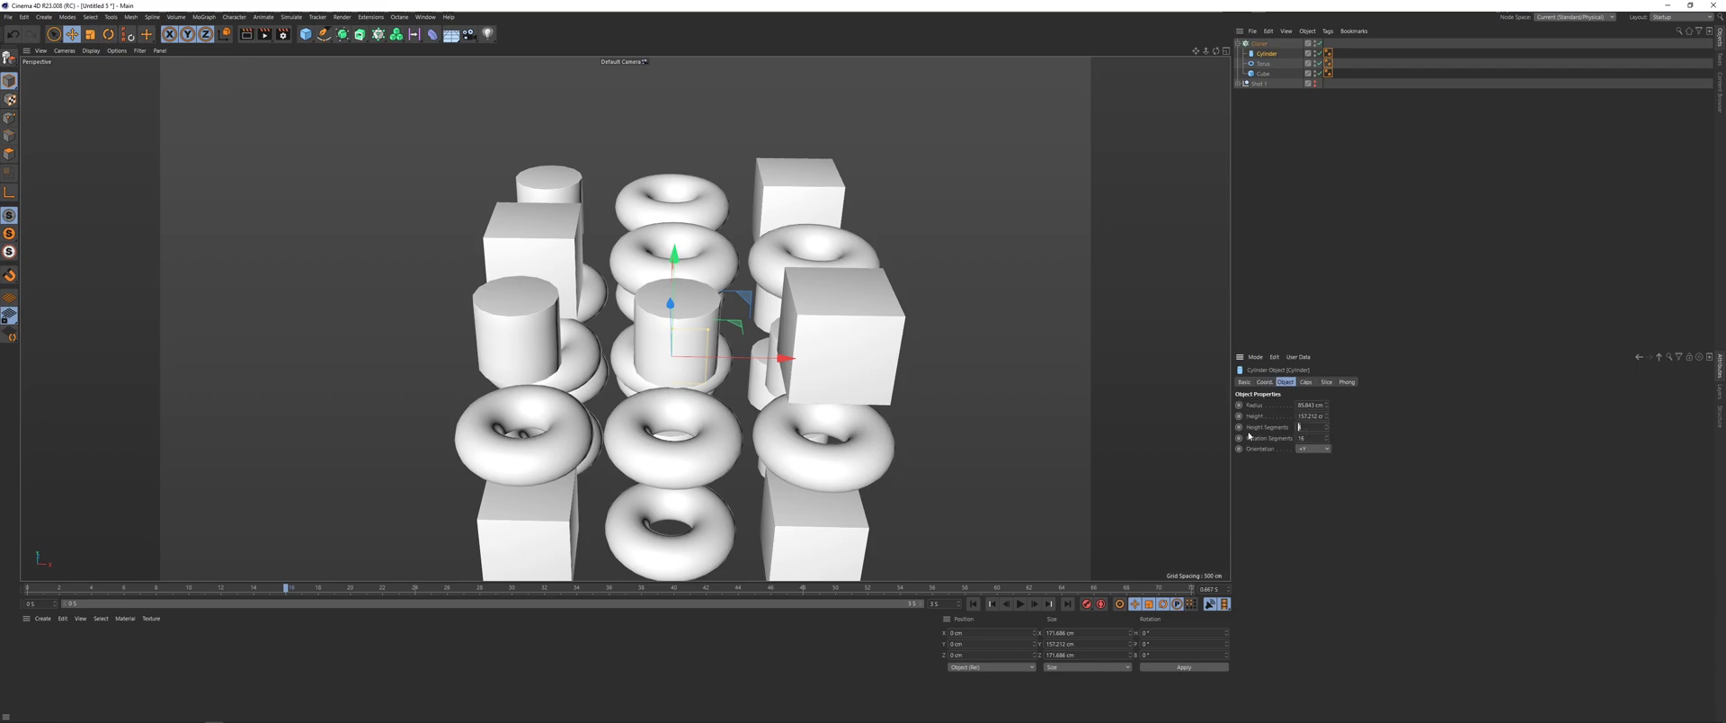
key(Return)
Step: Slim the torus to about 97 cm ring radius and 37 cm pipe radius, with 50 ring and pipe segments
click(1263, 95)
click(1261, 64)
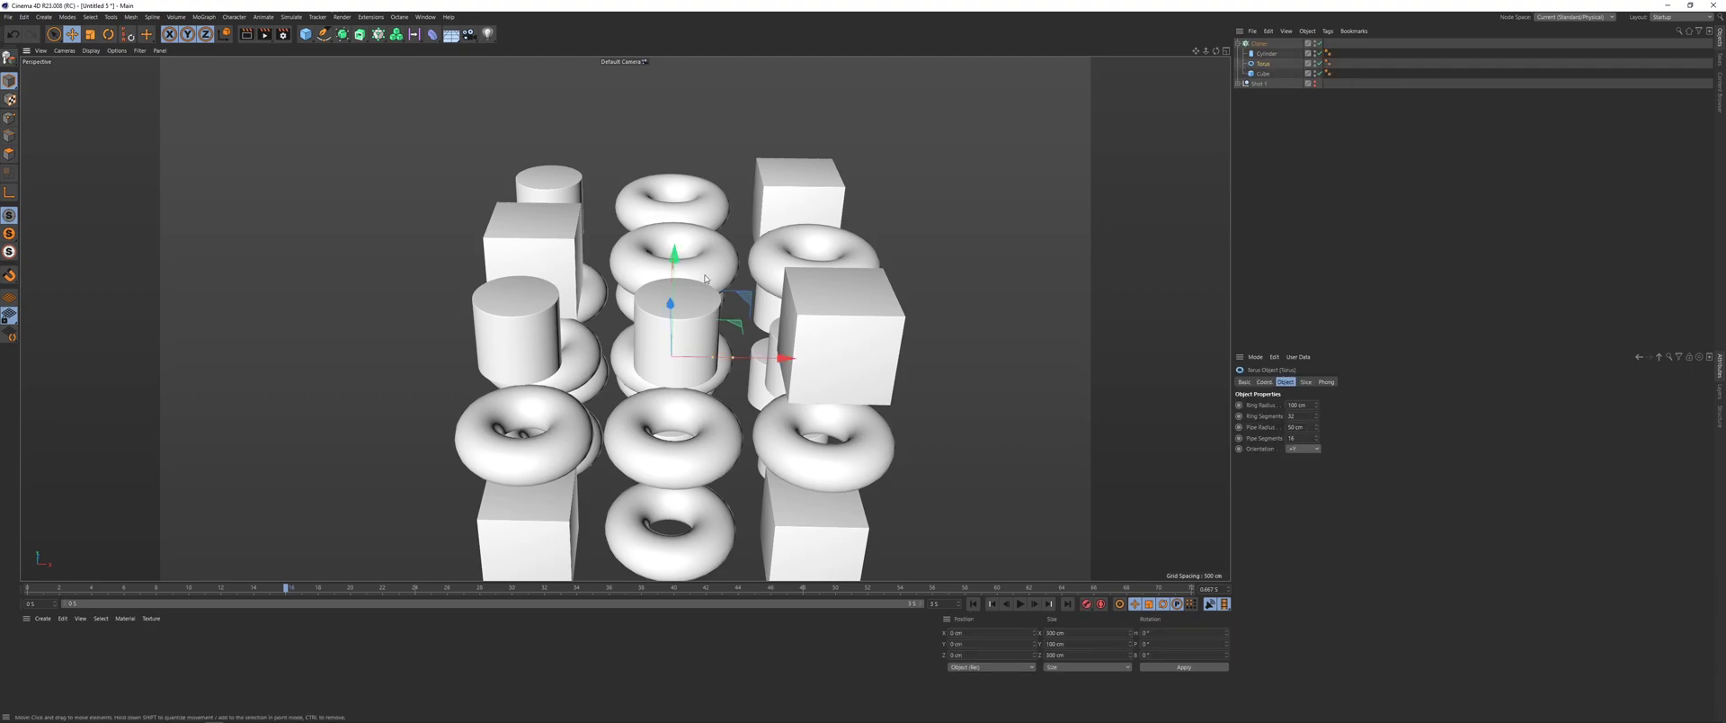
click(1316, 404)
drag(1315, 404, 1188, 434)
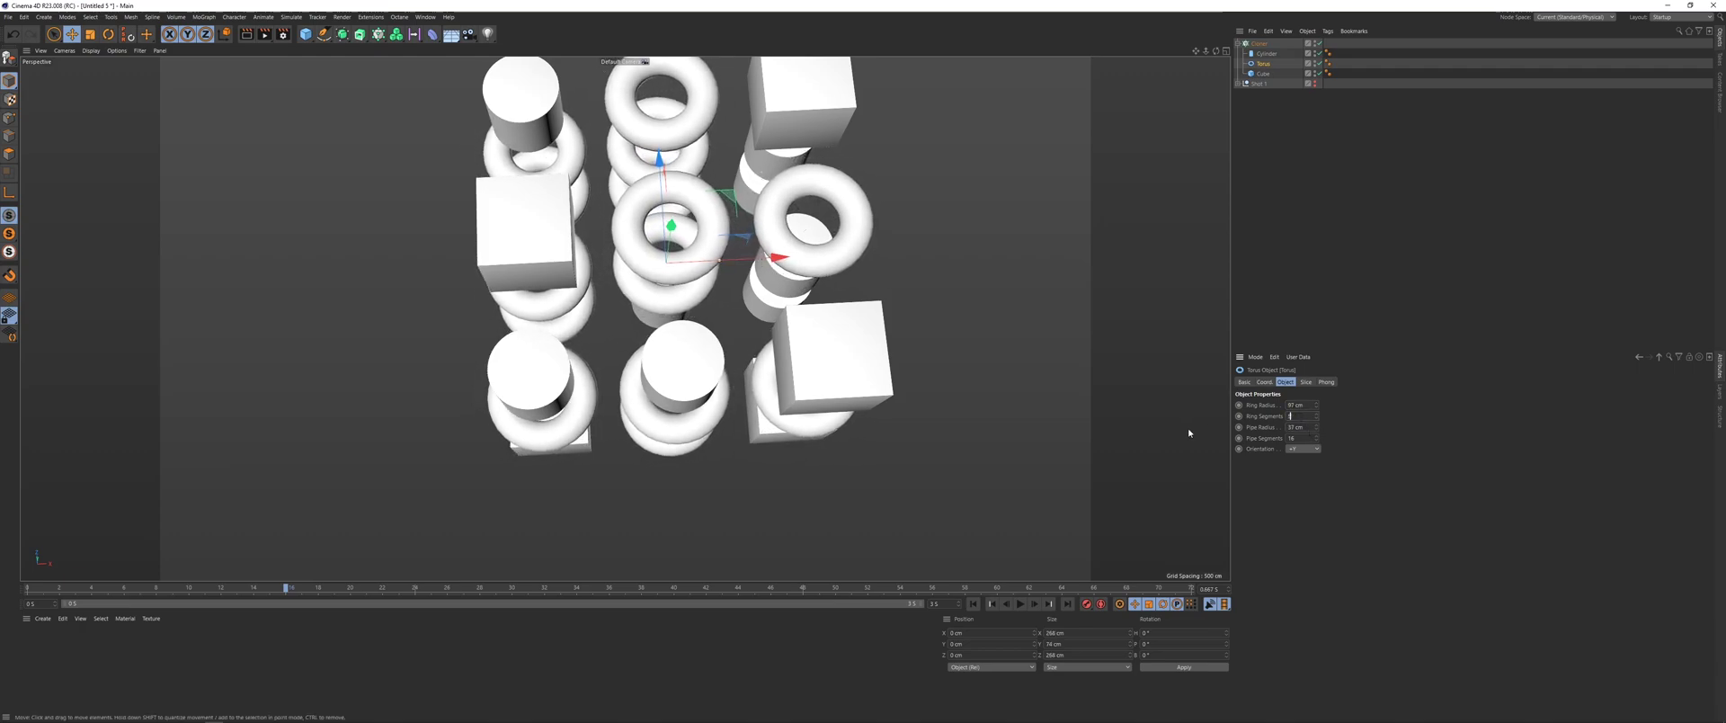
text(50)
key(Return)
Step: Frame the clone grid from the front, add a camera, look through it and set its focal length to 80 mm
alt+drag(503, 378, 503, 122)
alt+middle_drag(504, 121, 479, 151)
alt+drag(473, 153, 481, 146)
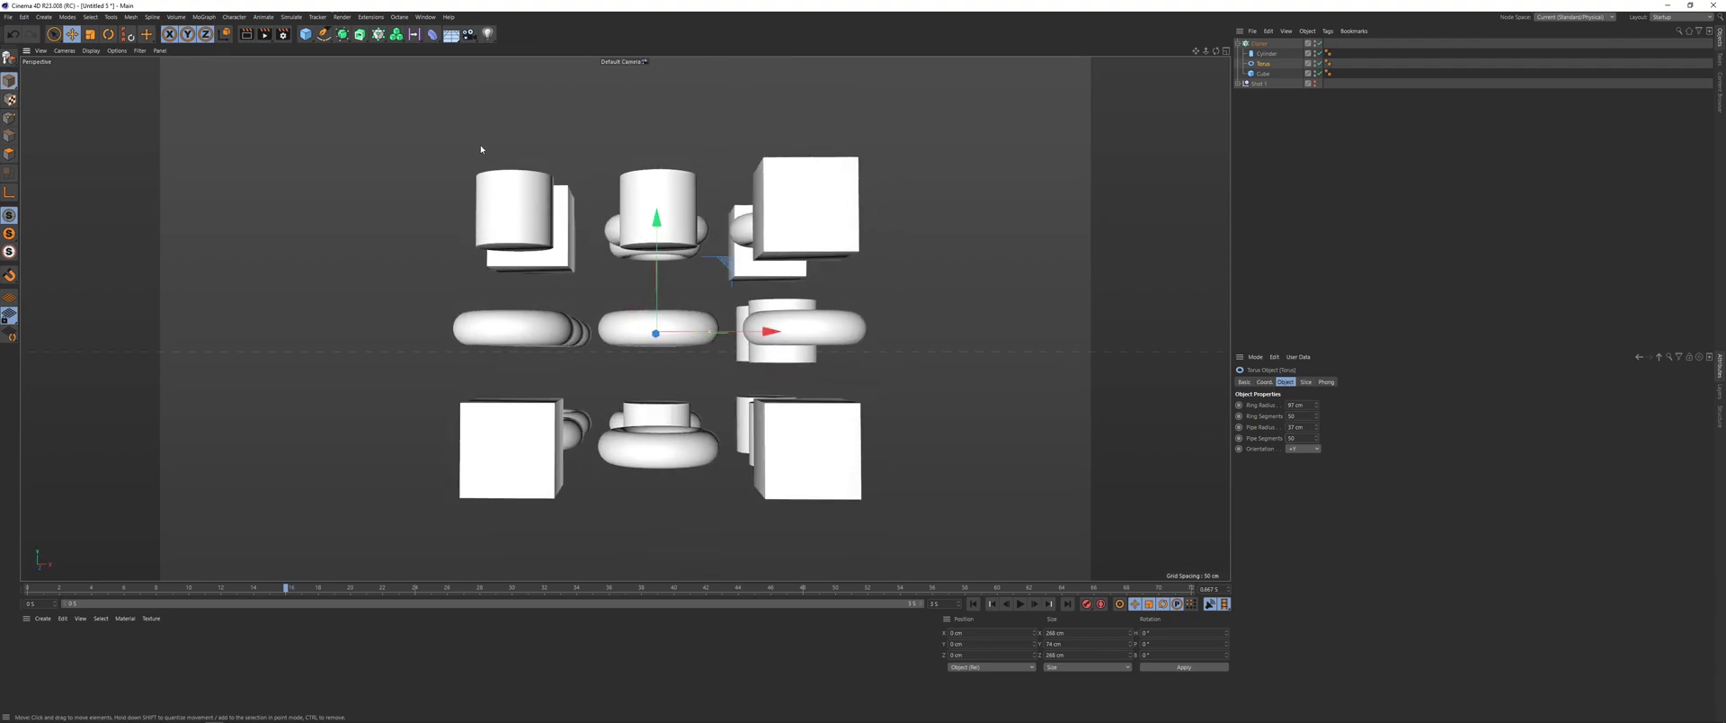
click(471, 34)
click(1318, 43)
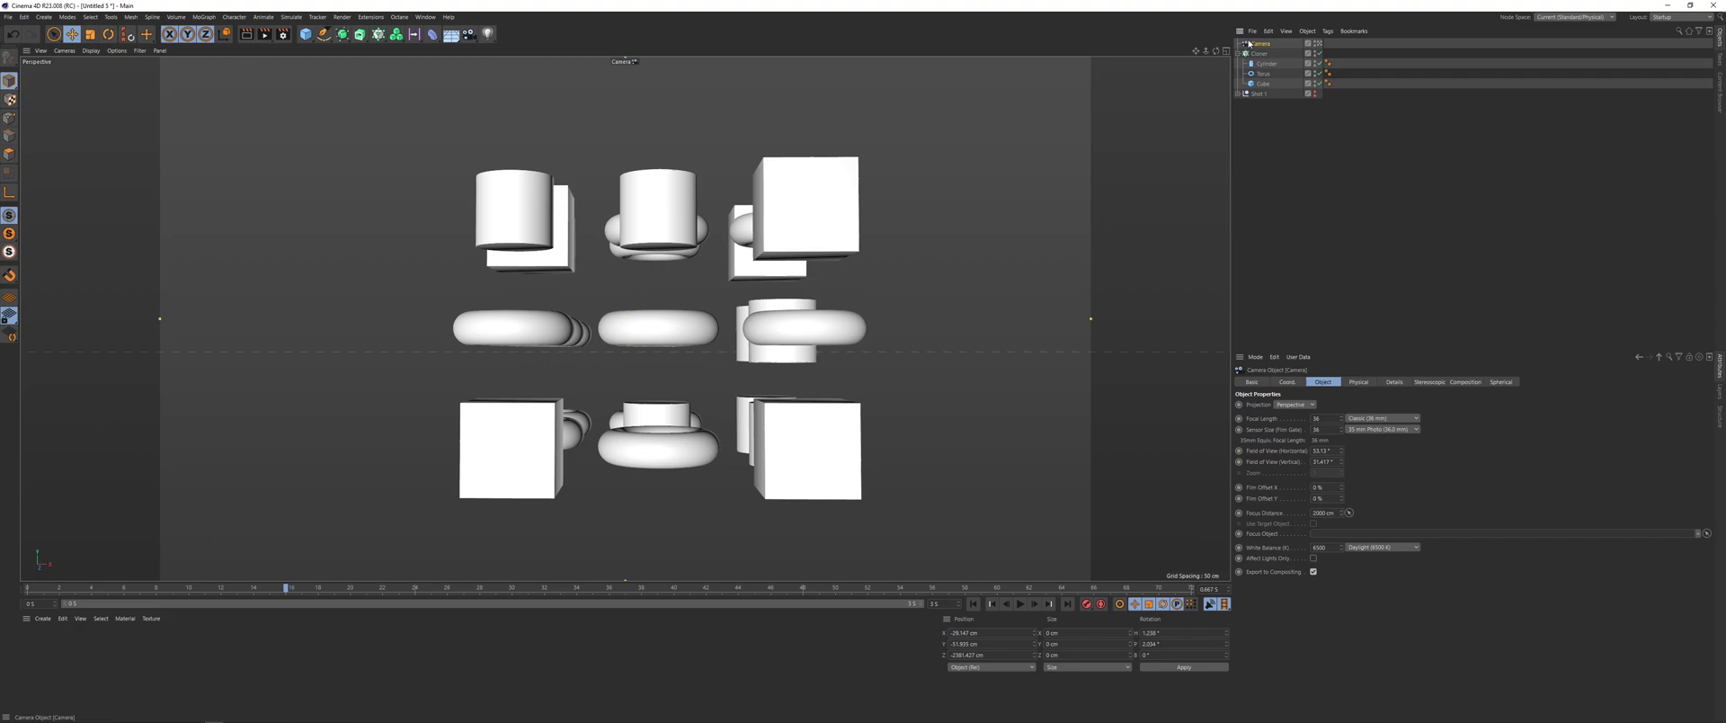
click(1377, 419)
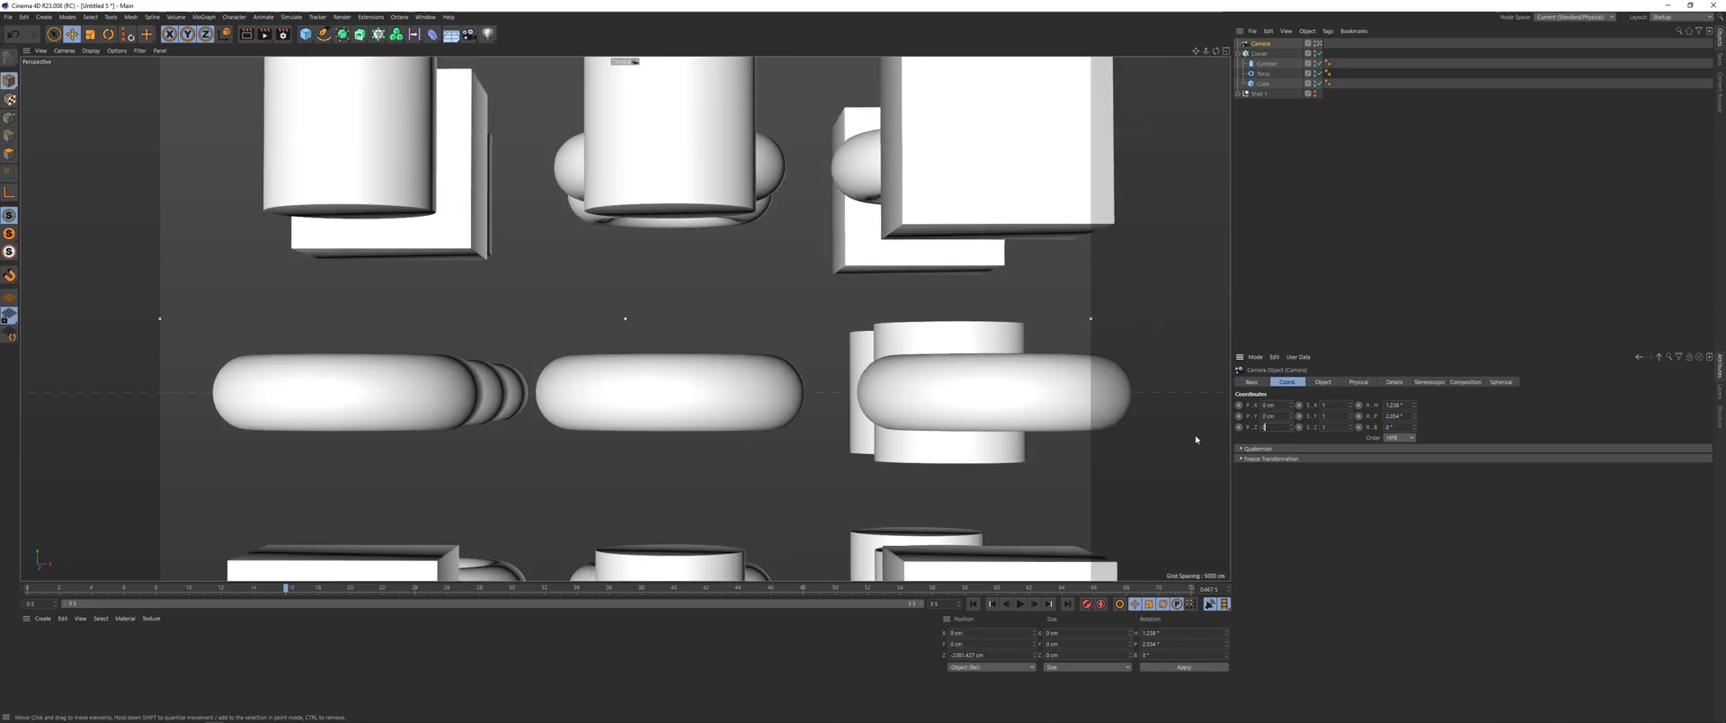
Step: Set the new camera's X and Y position and all its rotation angles to 0
text(0)
key(Tab)
key(Tab)
text(0)
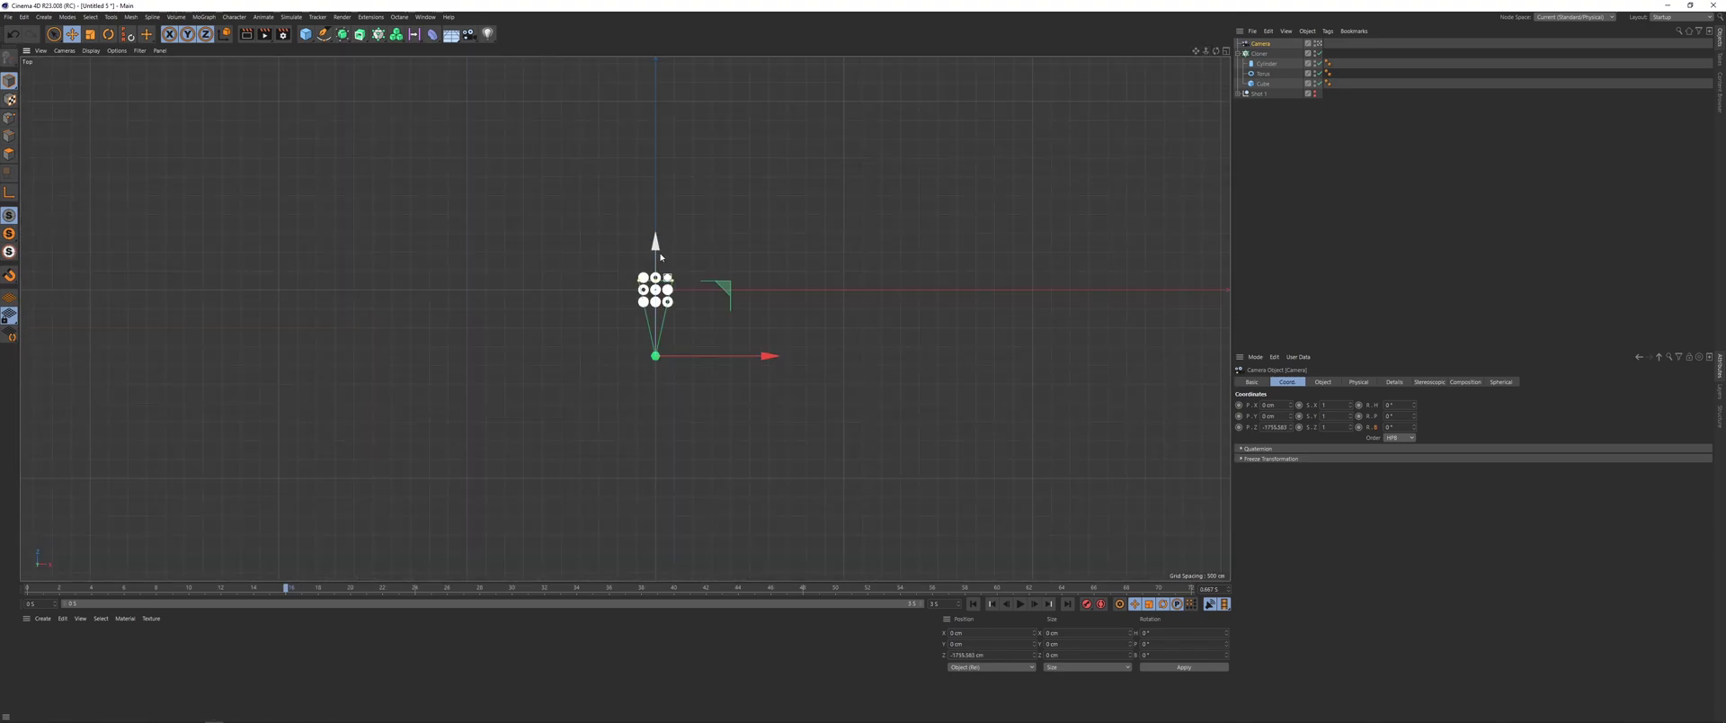
Step: Pull the camera back along its Z axis from the clone grid, and return to the camera's perspective view
drag(656, 259, 653, 287)
key(F1)
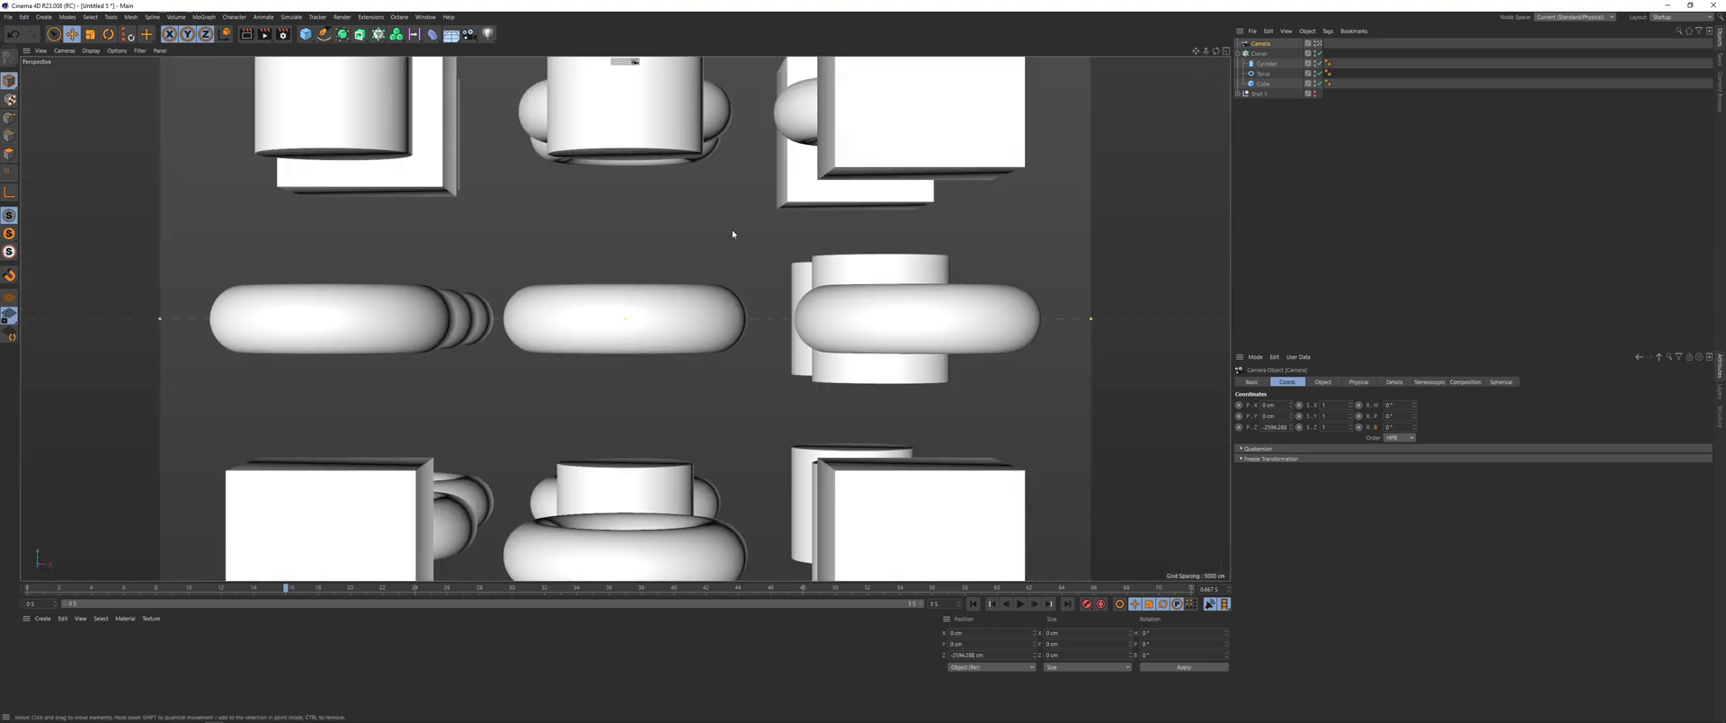
click(1308, 113)
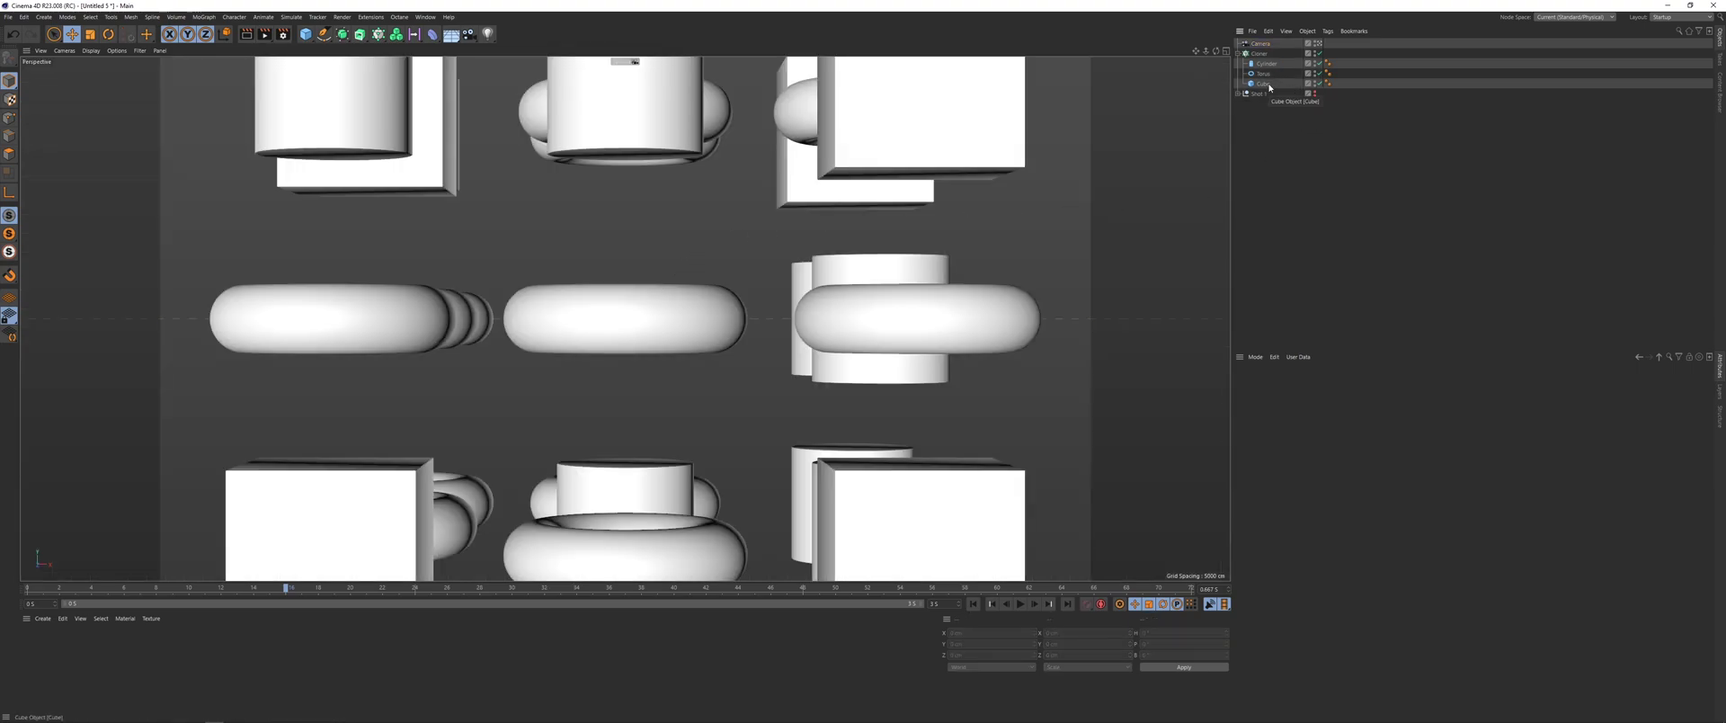
Step: Add a Random effector to the cloner and randomize the clones' rotation on heading, pitch and bank
click(1258, 54)
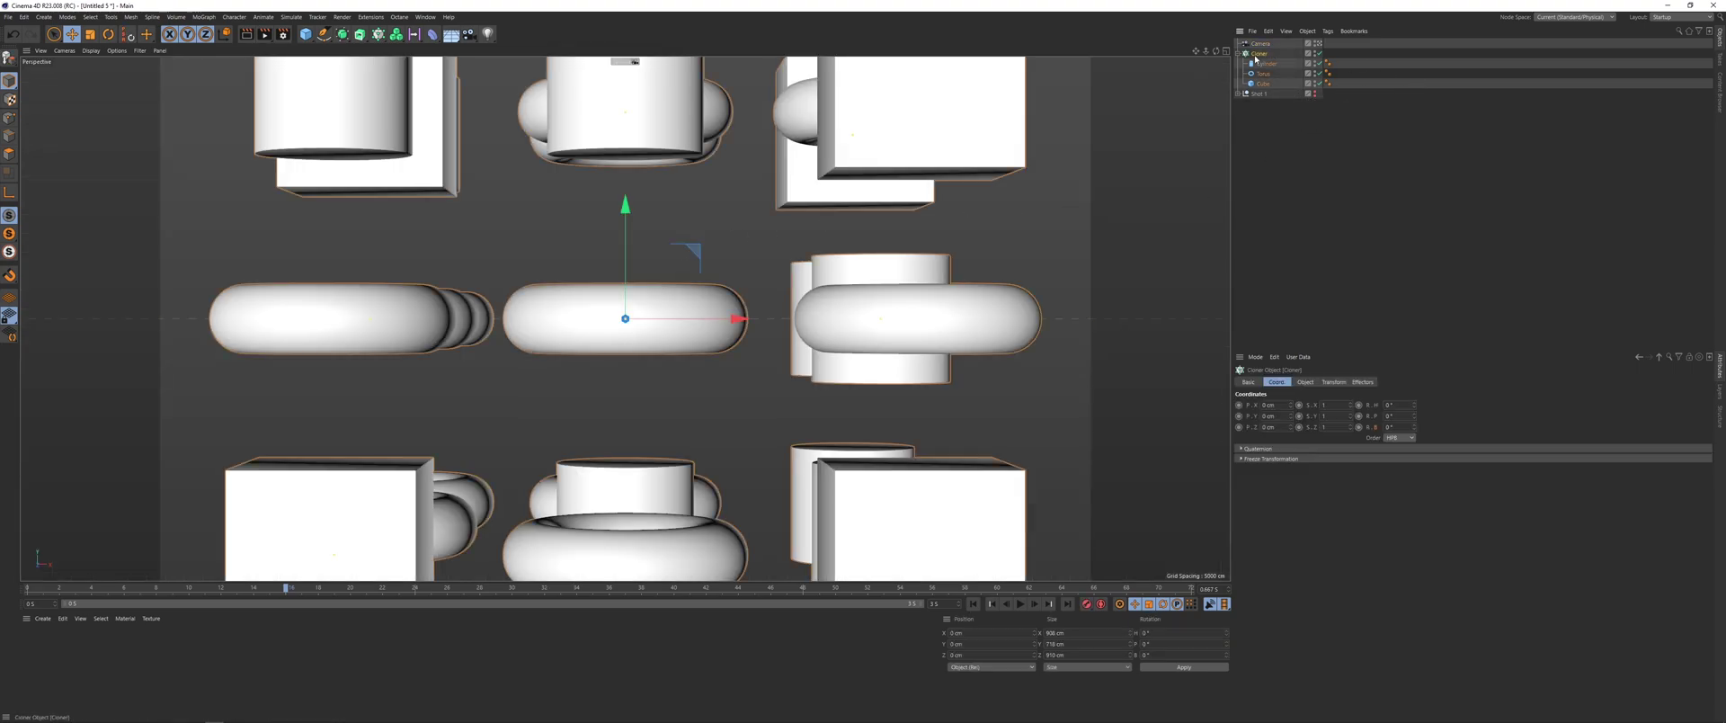
click(210, 18)
mouse_move(209, 33)
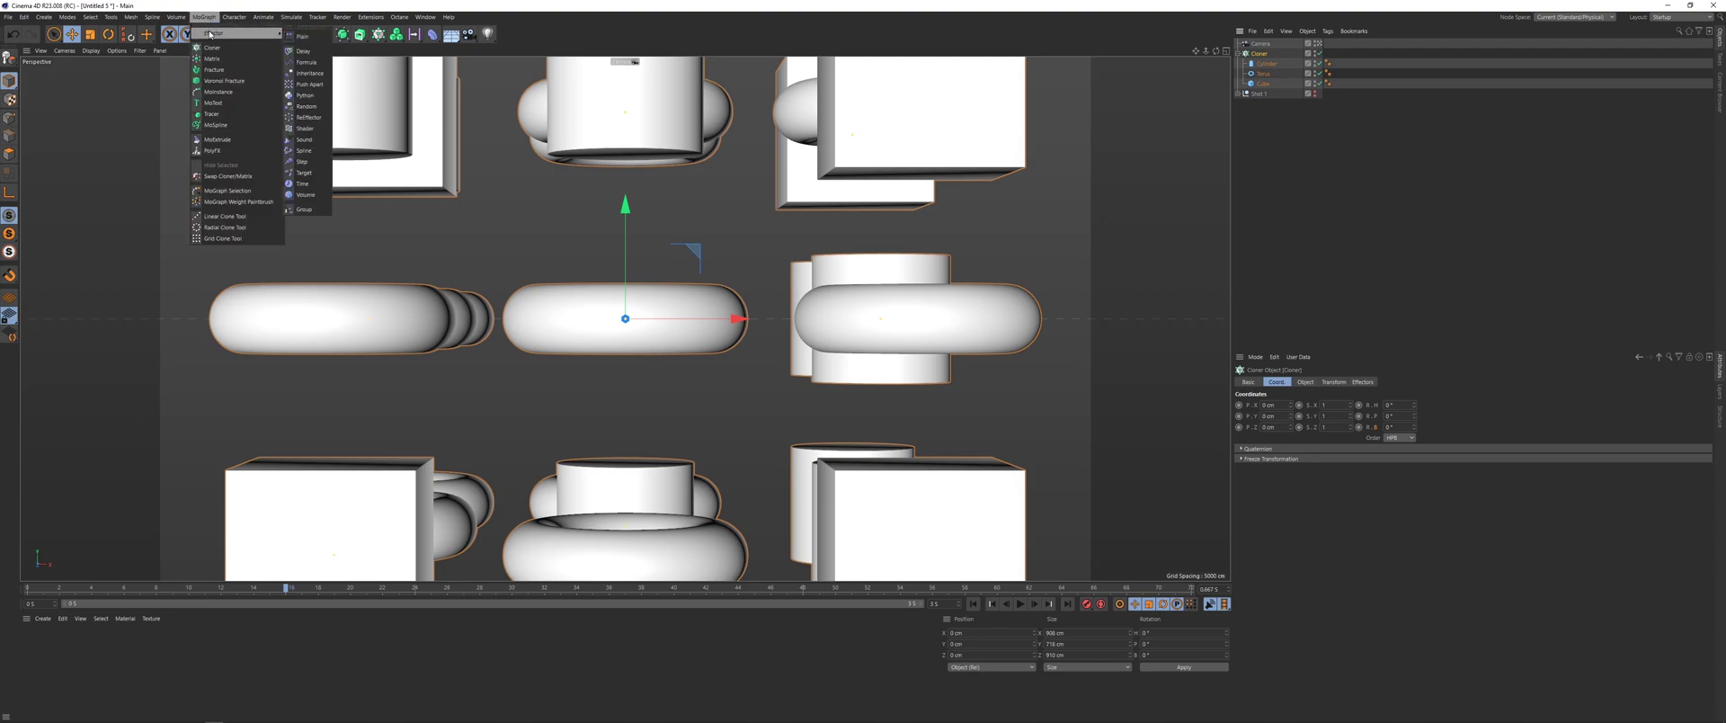
click(303, 106)
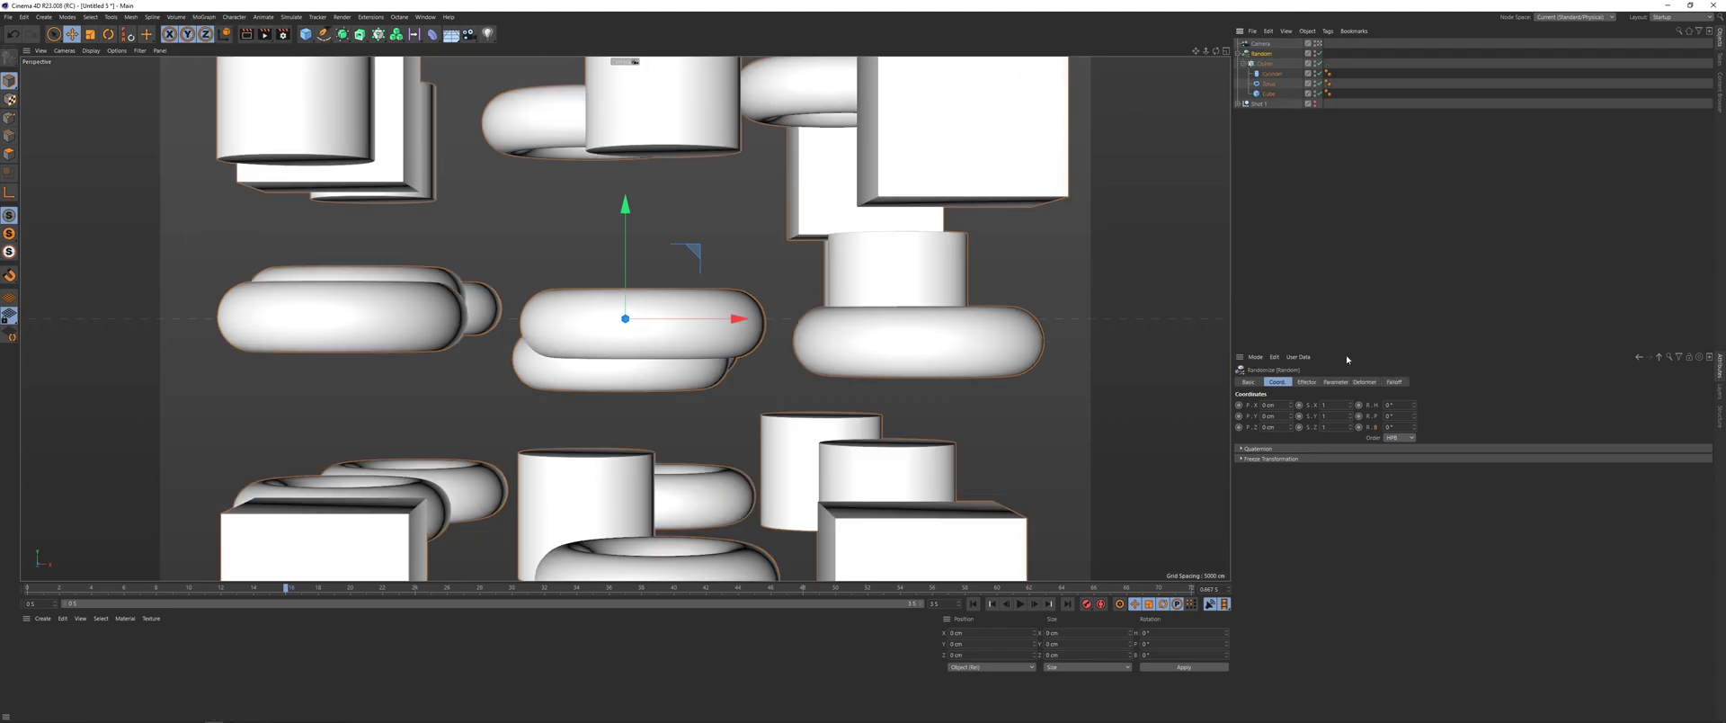
click(1335, 382)
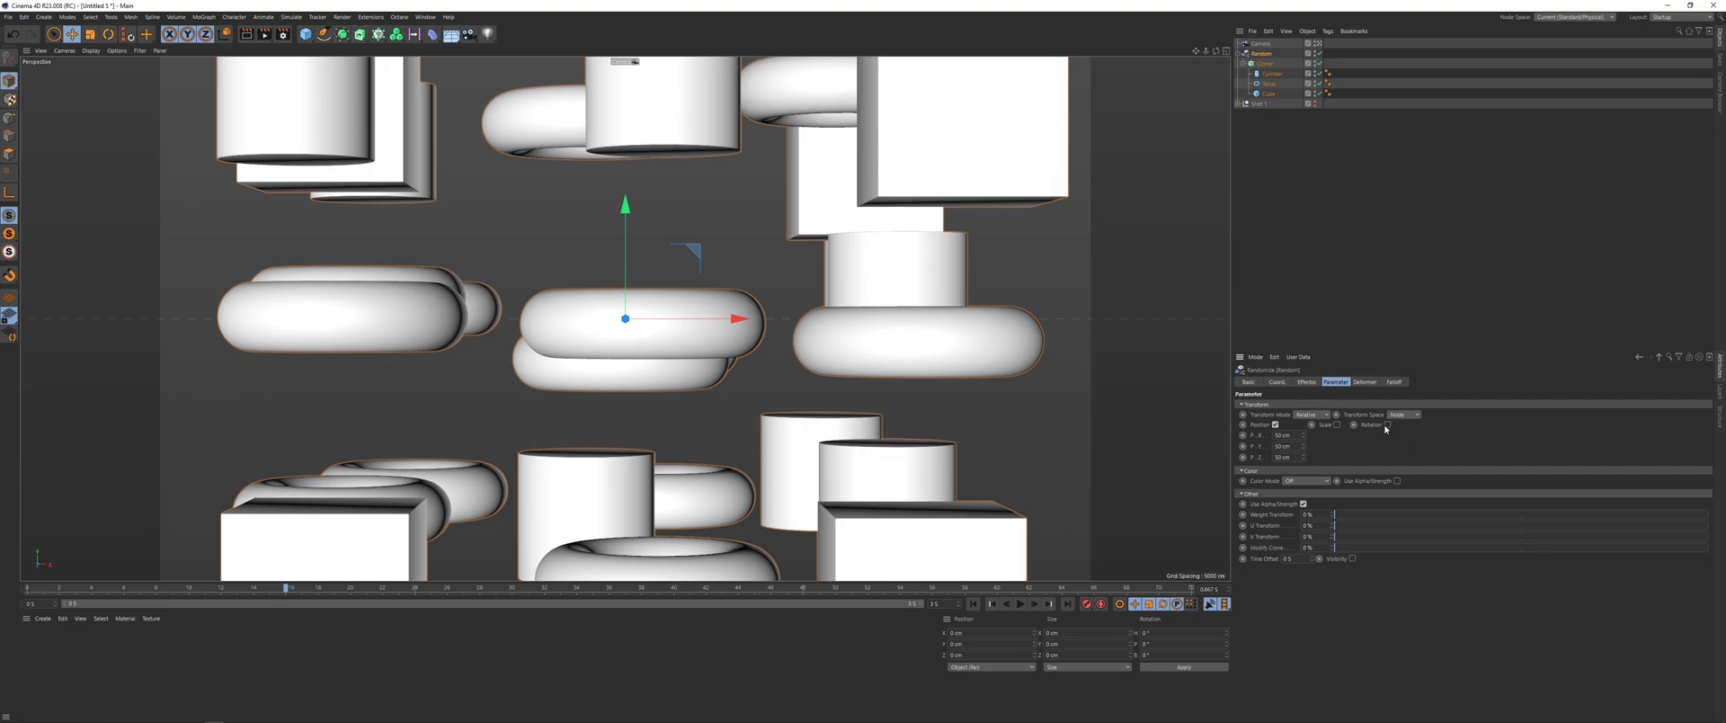
drag(1415, 435, 1415, 540)
drag(1416, 457, 1416, 483)
Step: Enable uniform, absolute scale variation with a negative amount on the Random effector and increase its position offsets
click(1337, 425)
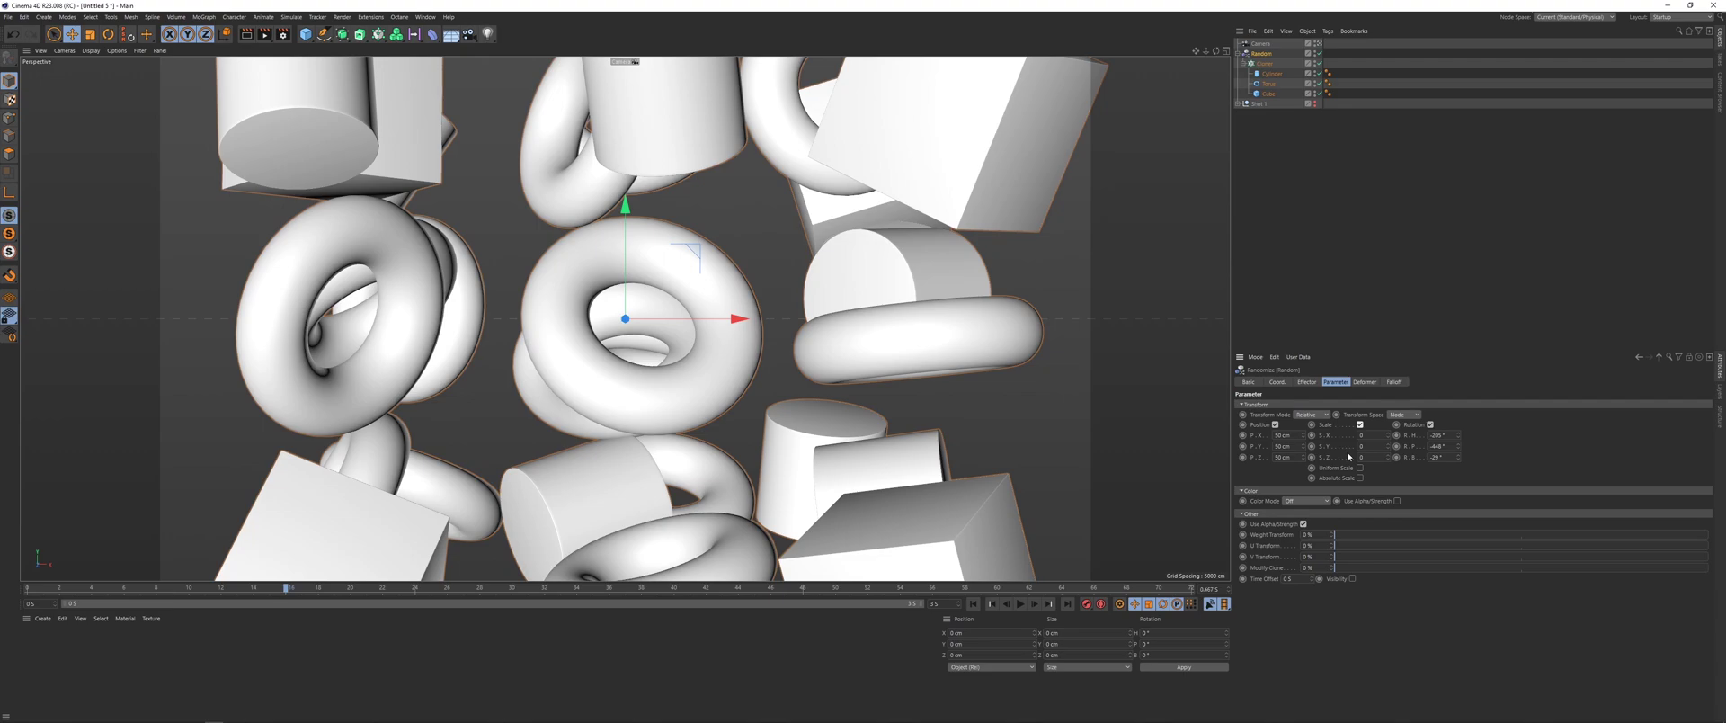
click(1361, 467)
click(1360, 456)
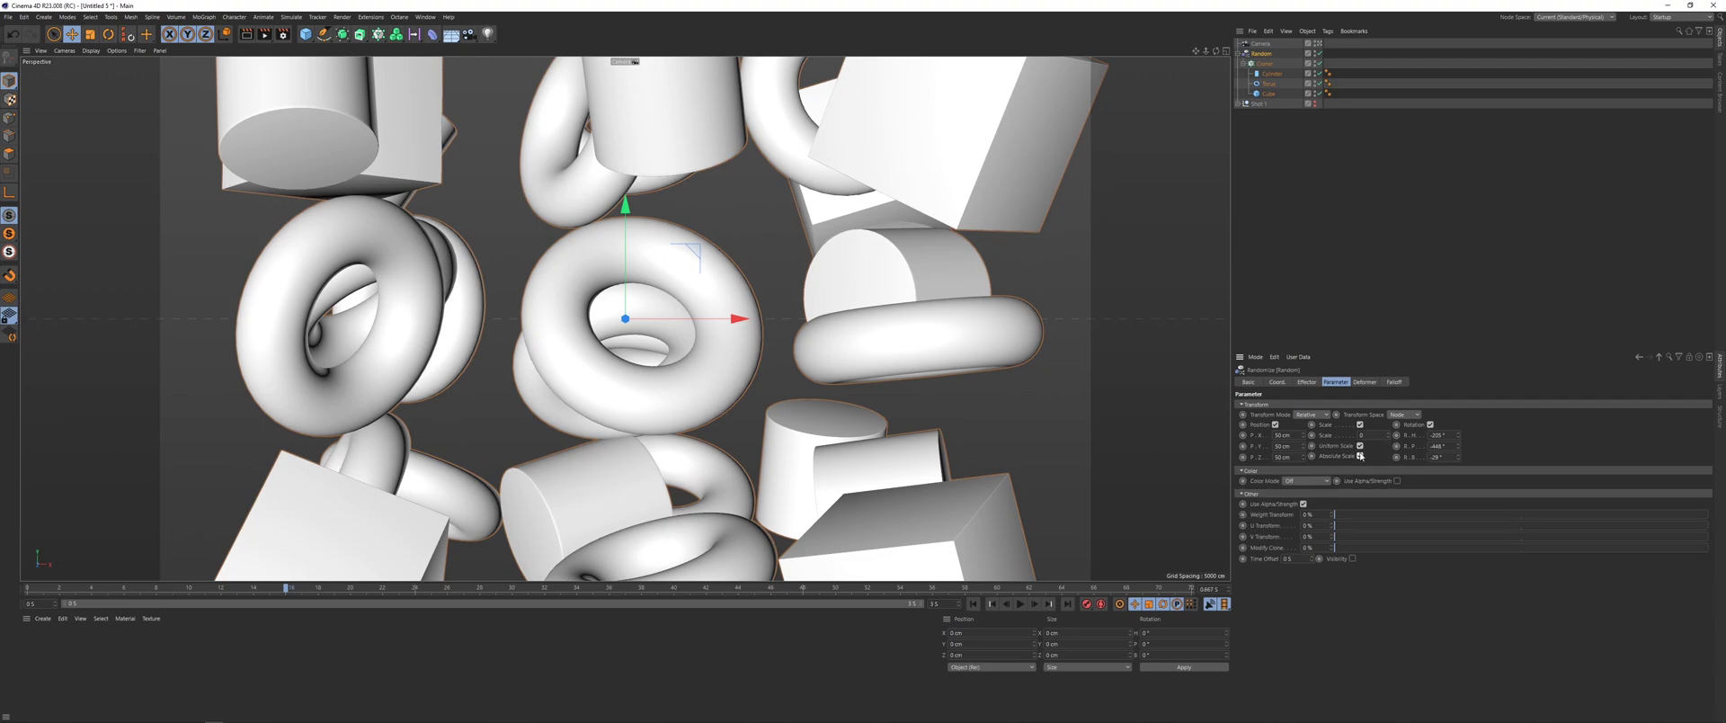
drag(1387, 435, 1387, 494)
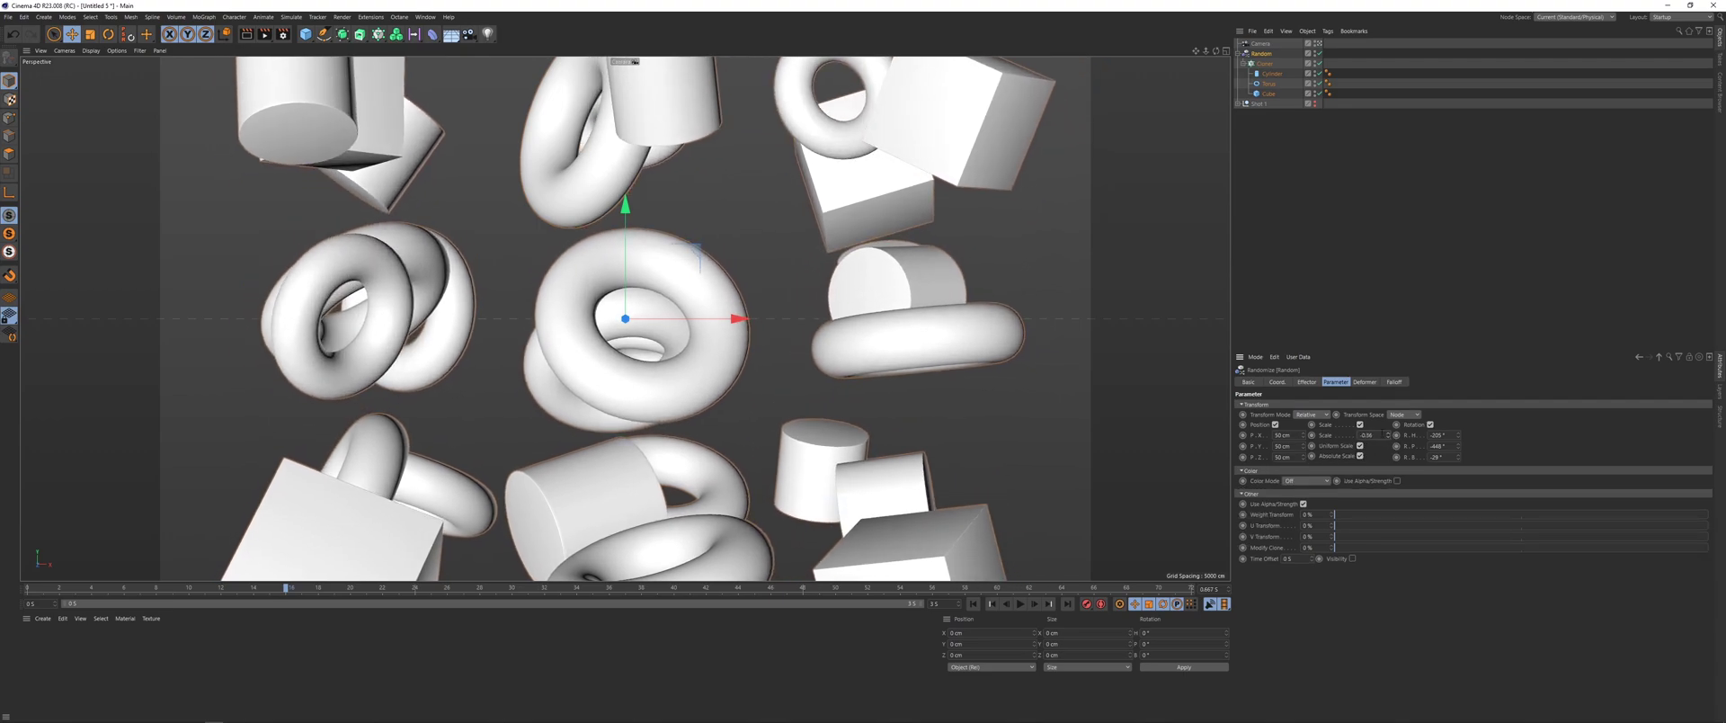
drag(1303, 447, 1302, 367)
click(1382, 185)
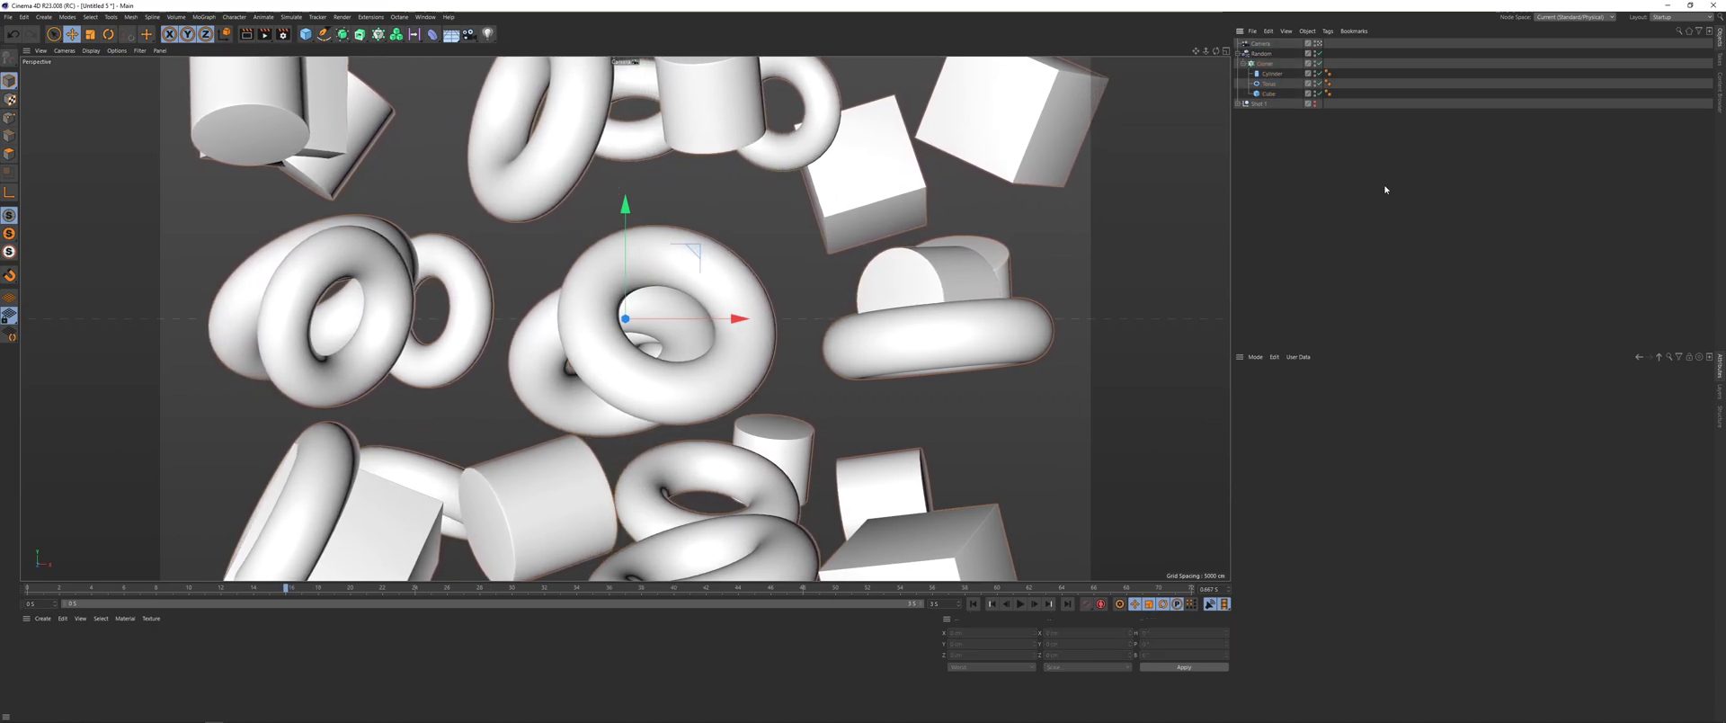
Step: Key new rotation angles on the Random effector at the end of the timeline
click(1261, 54)
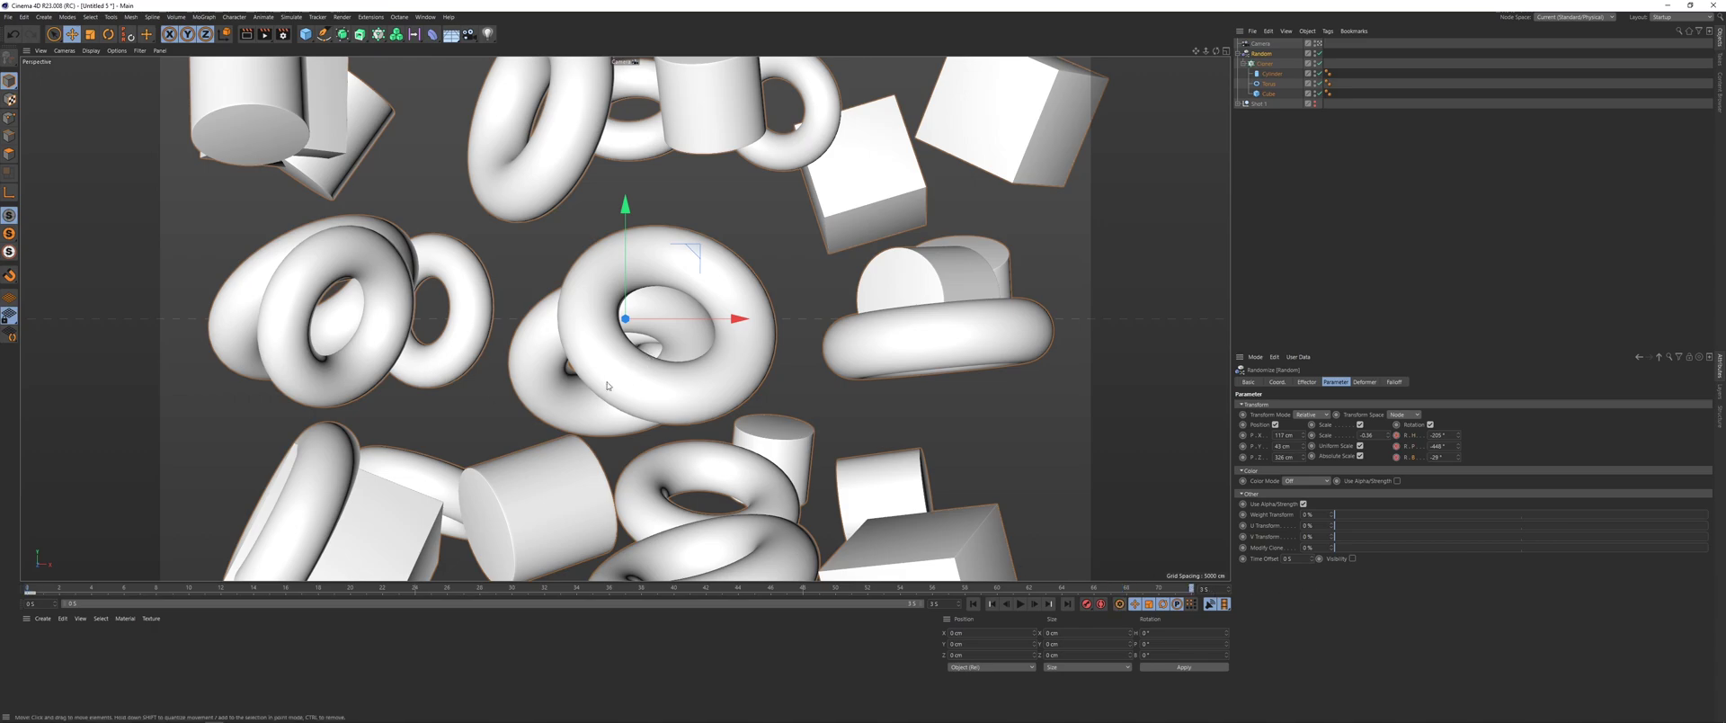
drag(1458, 440, 1461, 466)
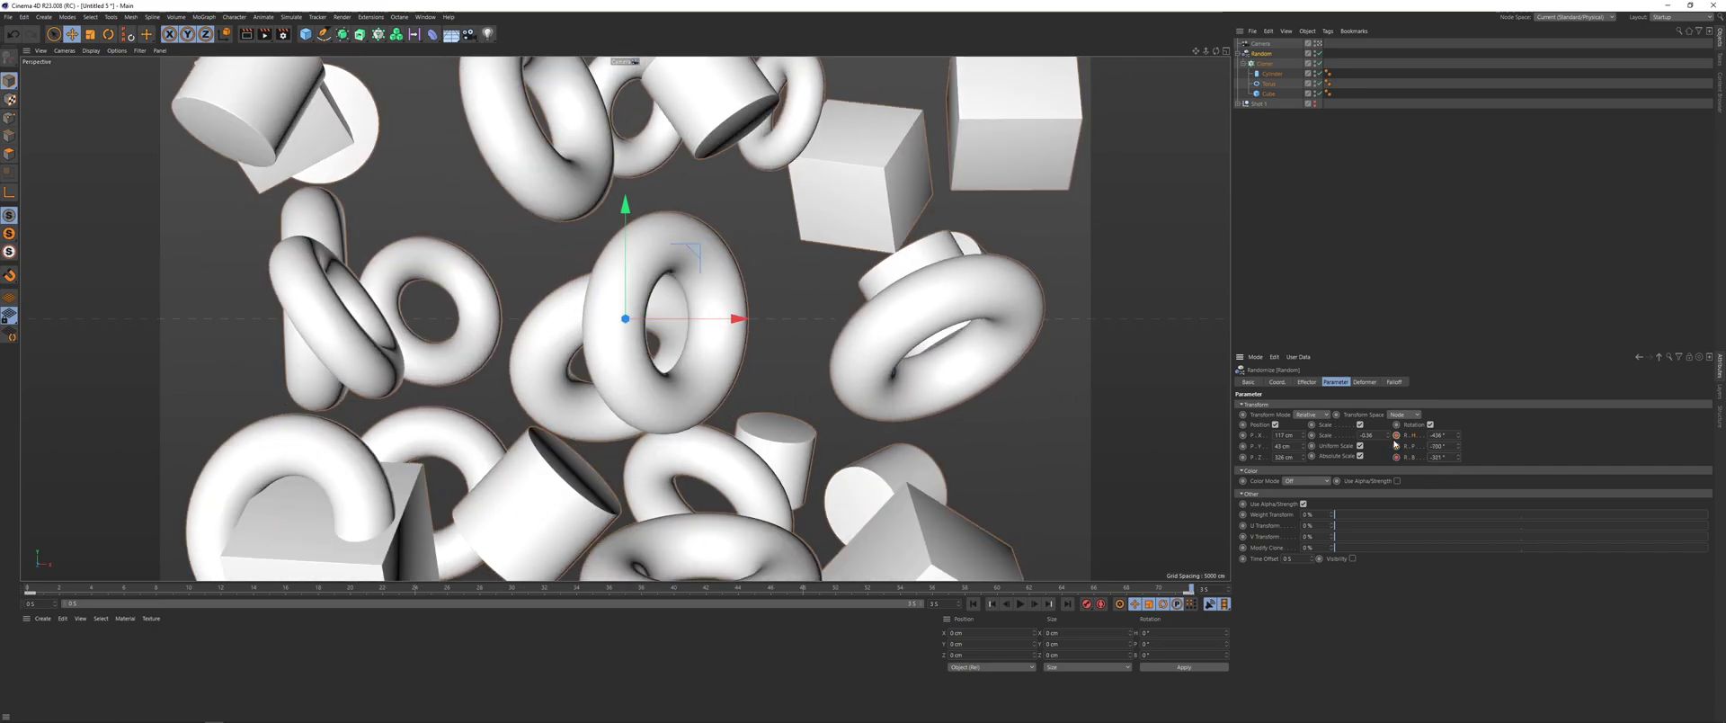
Step: Set the Random effector's X, Y and Z position offsets to 0 cm
key(F2)
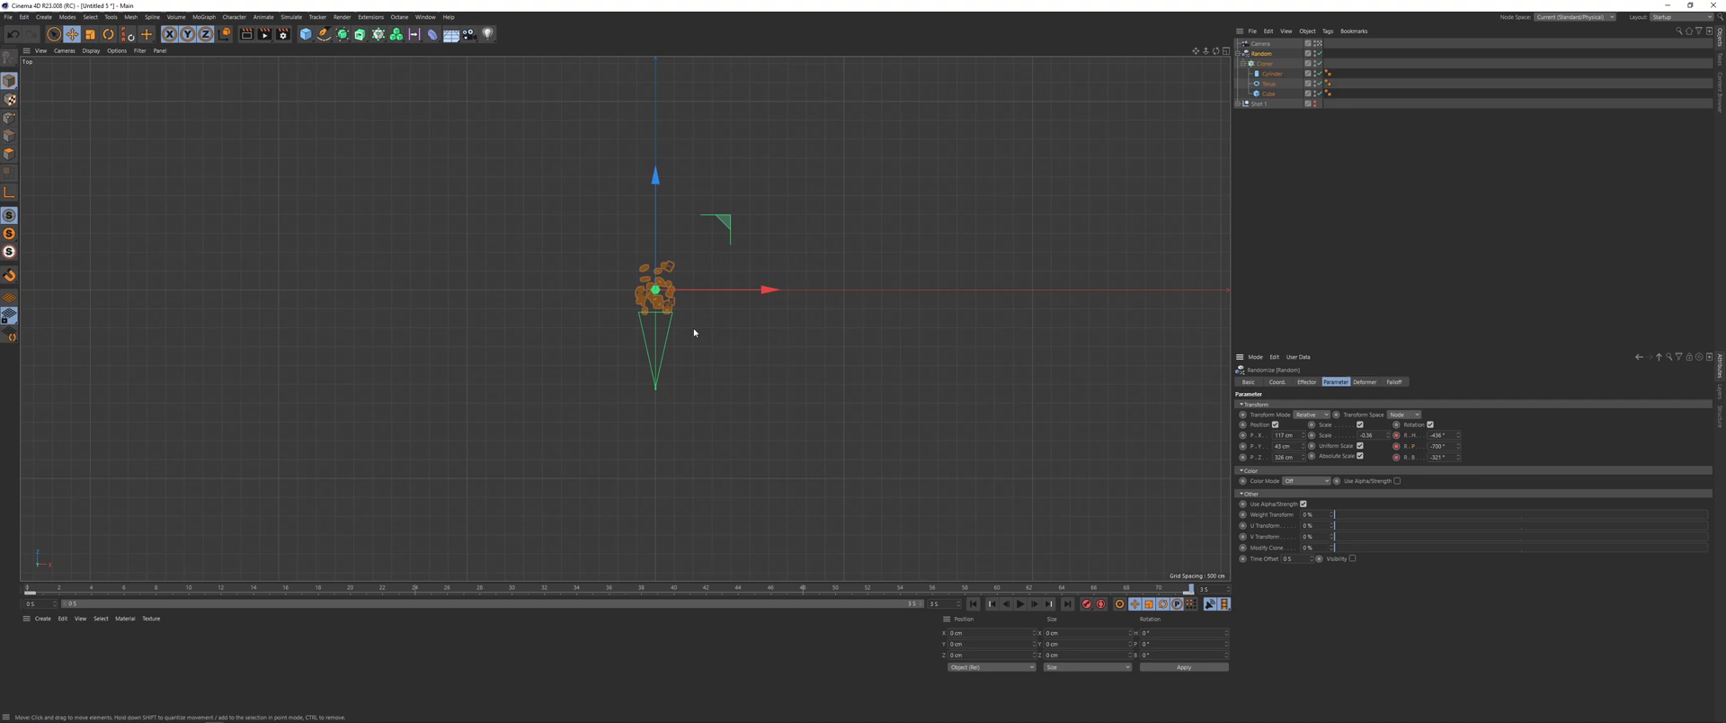
alt+right_drag(693, 327, 805, 280)
key(F1)
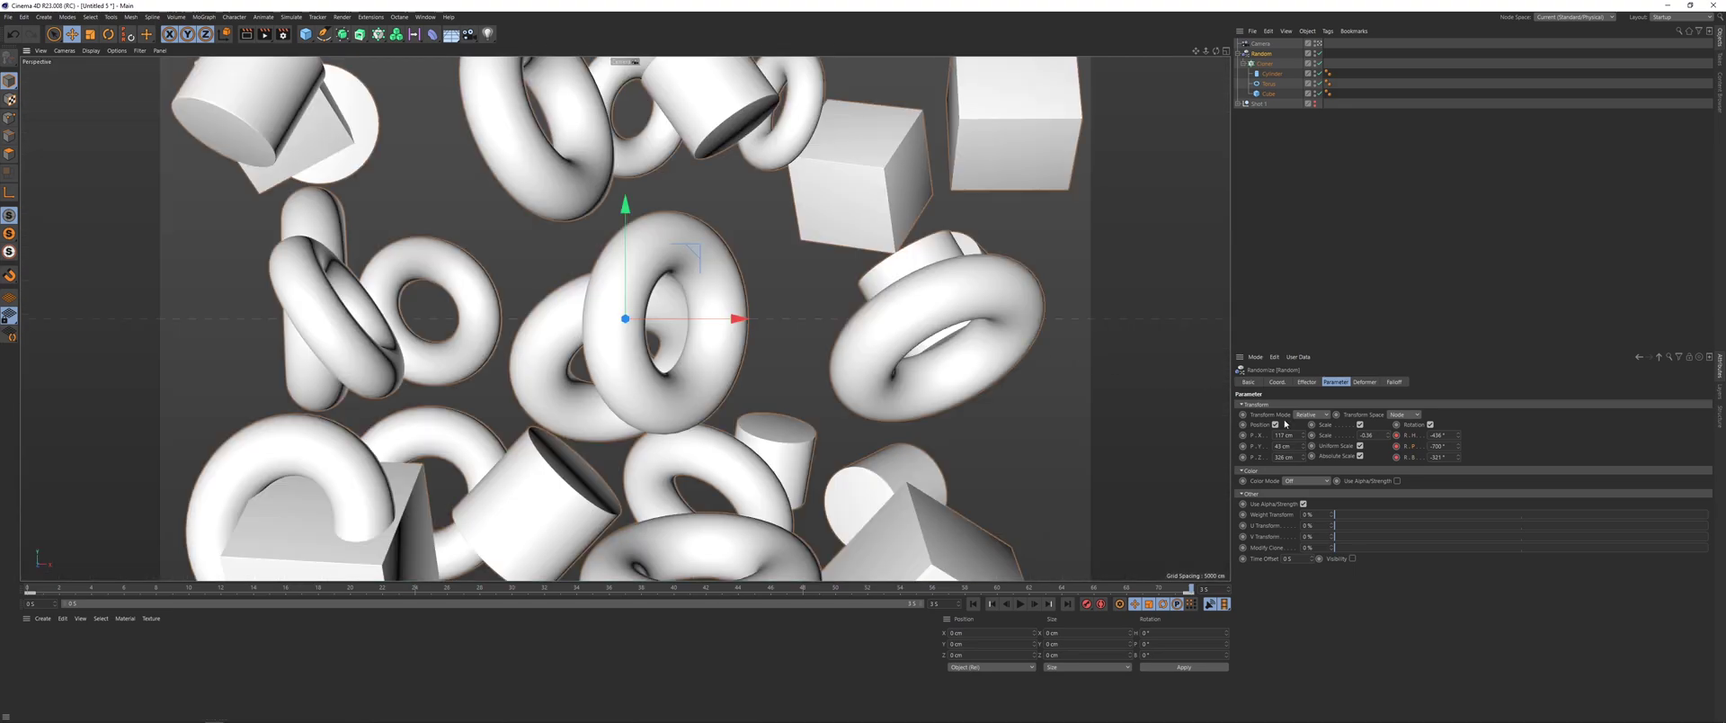
text(0)
key(Tab)
text(0)
key(Tab)
text(0)
key(Return)
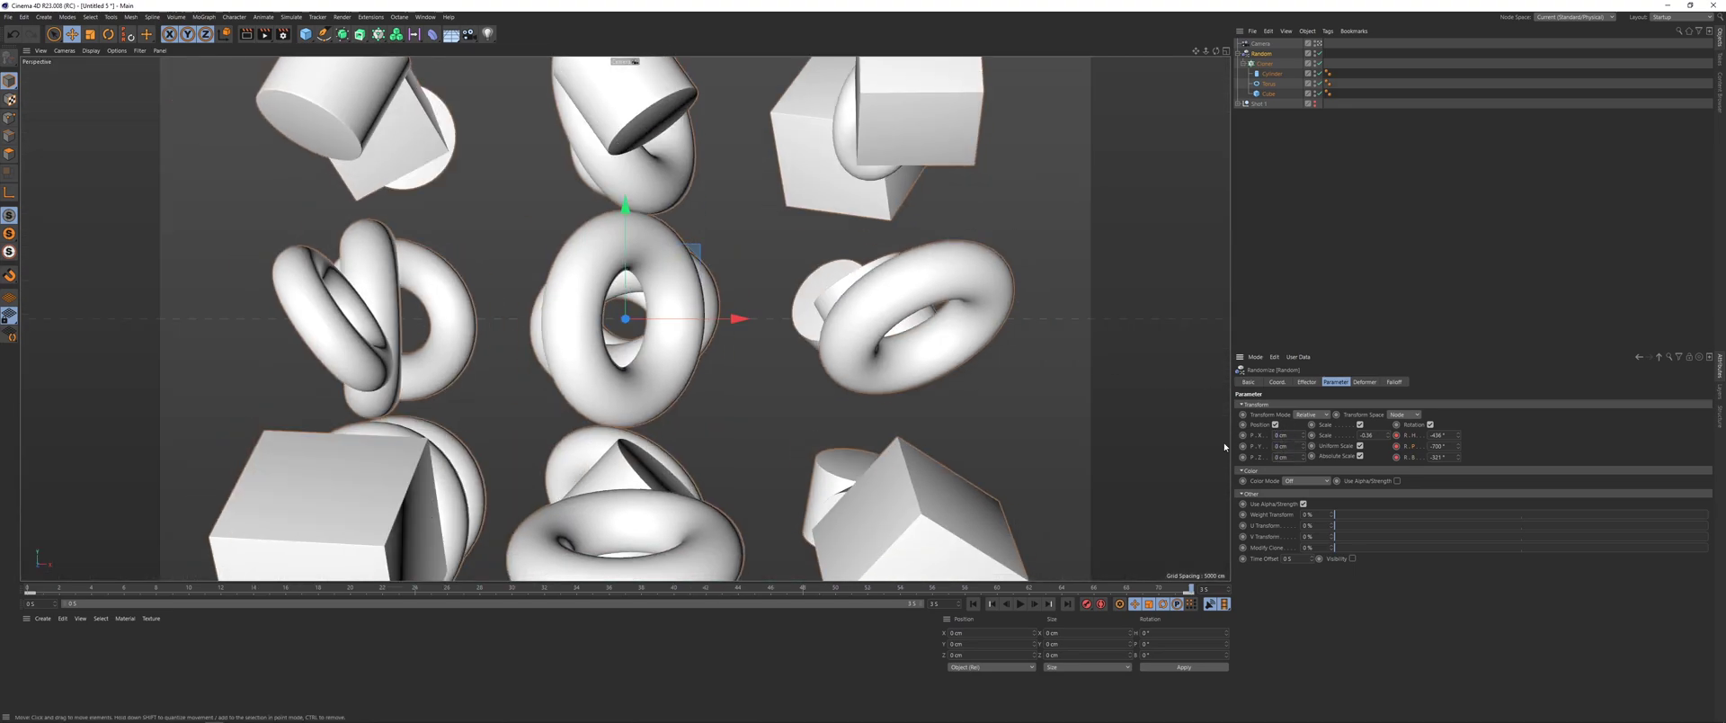
key(F2)
key(F1)
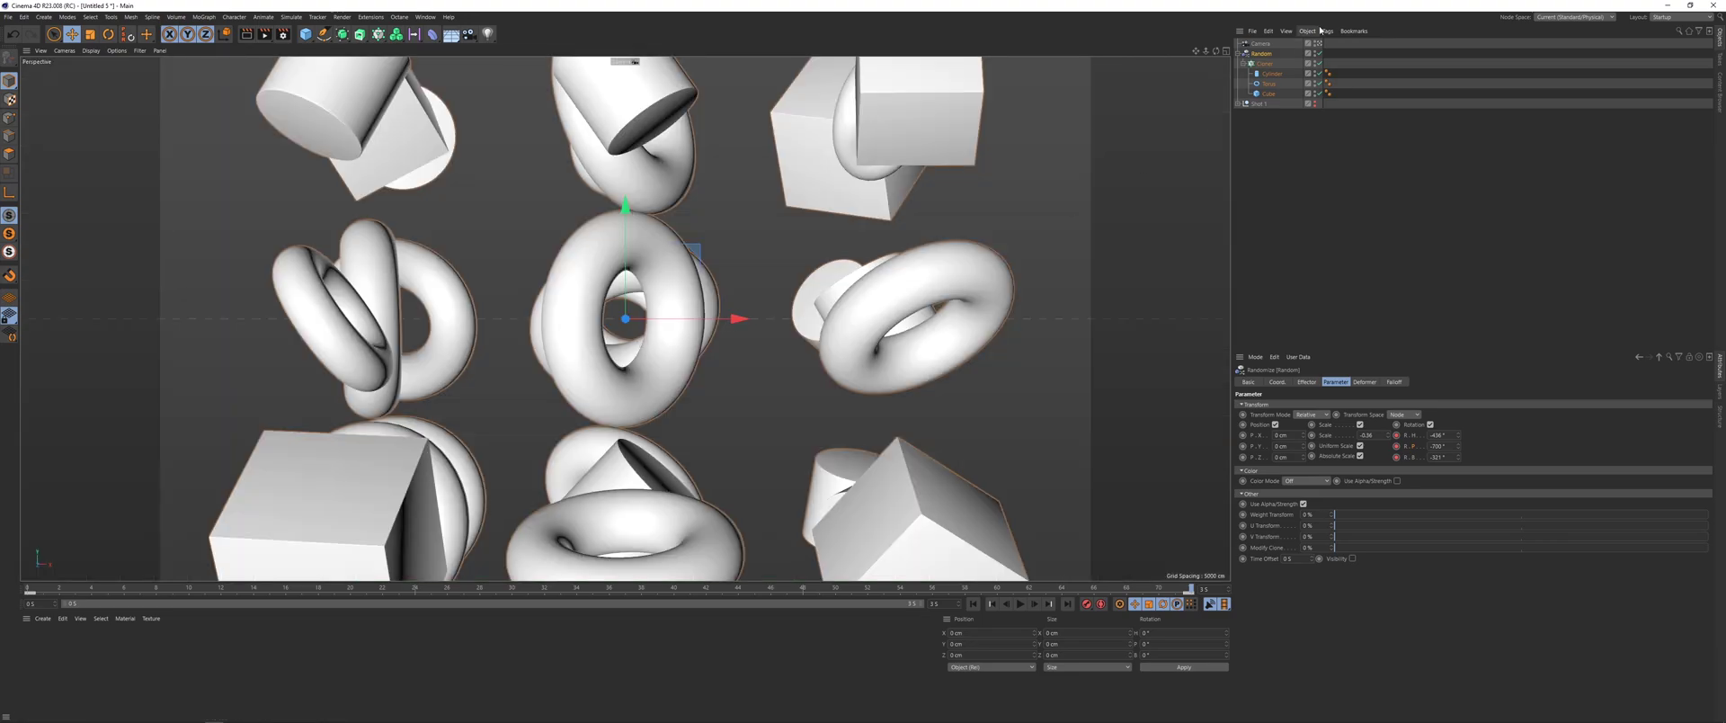
Step: Leave the camera view and increase the cloner's grid spacing between the primitives
click(1319, 44)
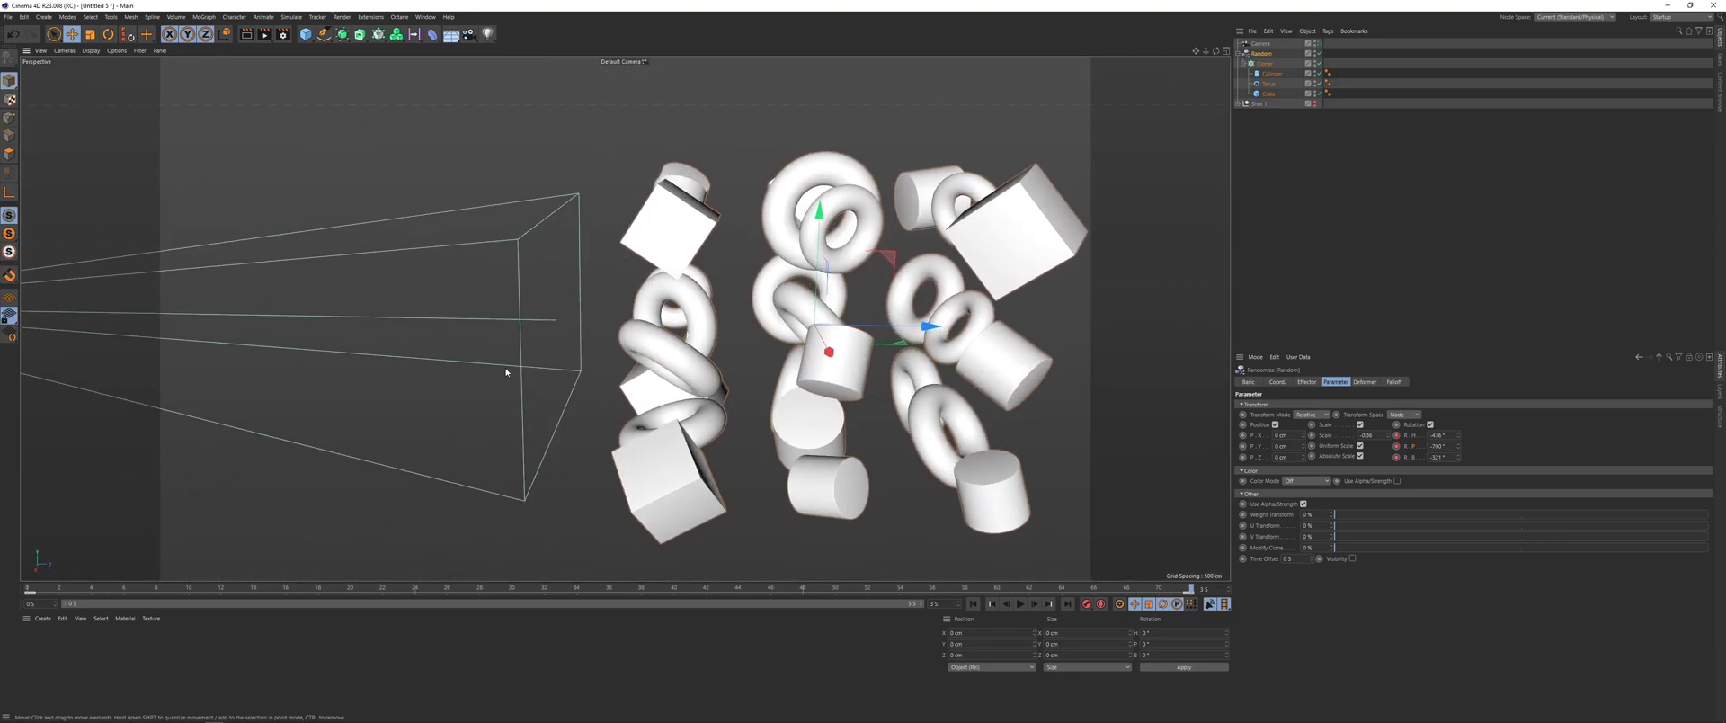
click(1264, 63)
click(1316, 382)
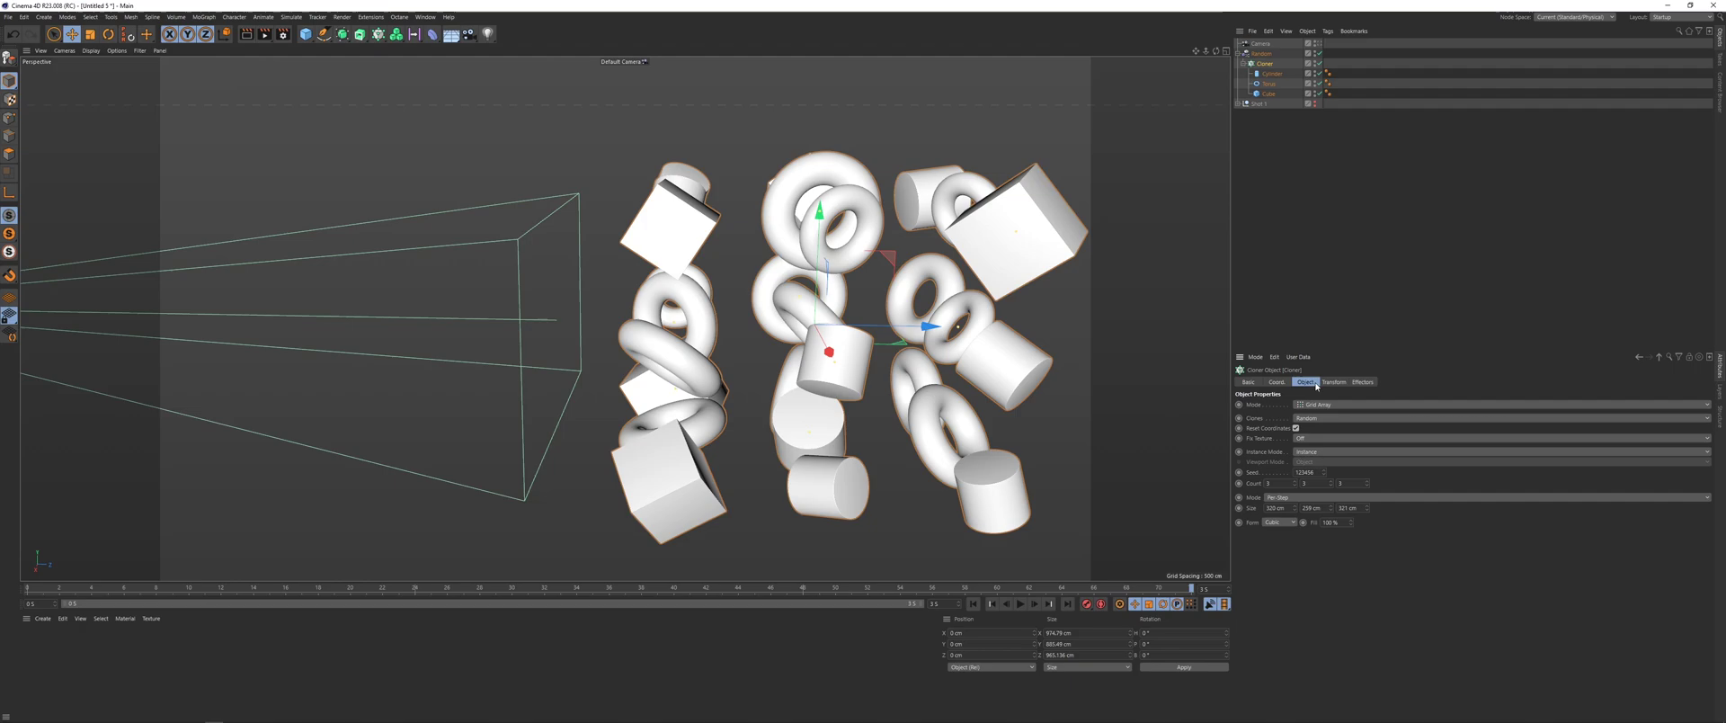
drag(1297, 515, 1370, 515)
Step: Scatter the clones with Random effector position offsets on X, Y and Z, using a negative Z offset
click(1261, 53)
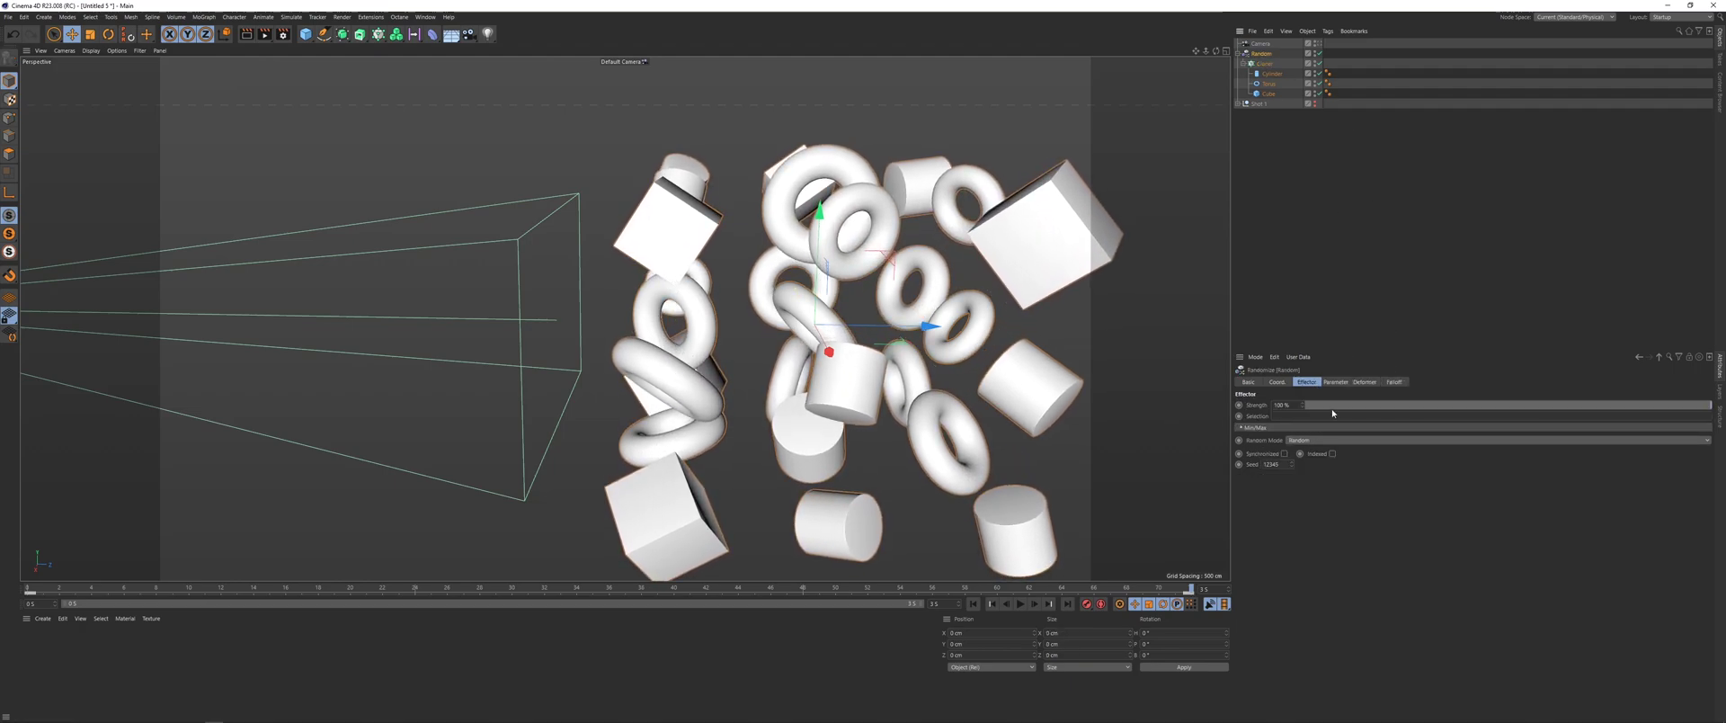
click(1336, 381)
drag(1302, 436, 1303, 408)
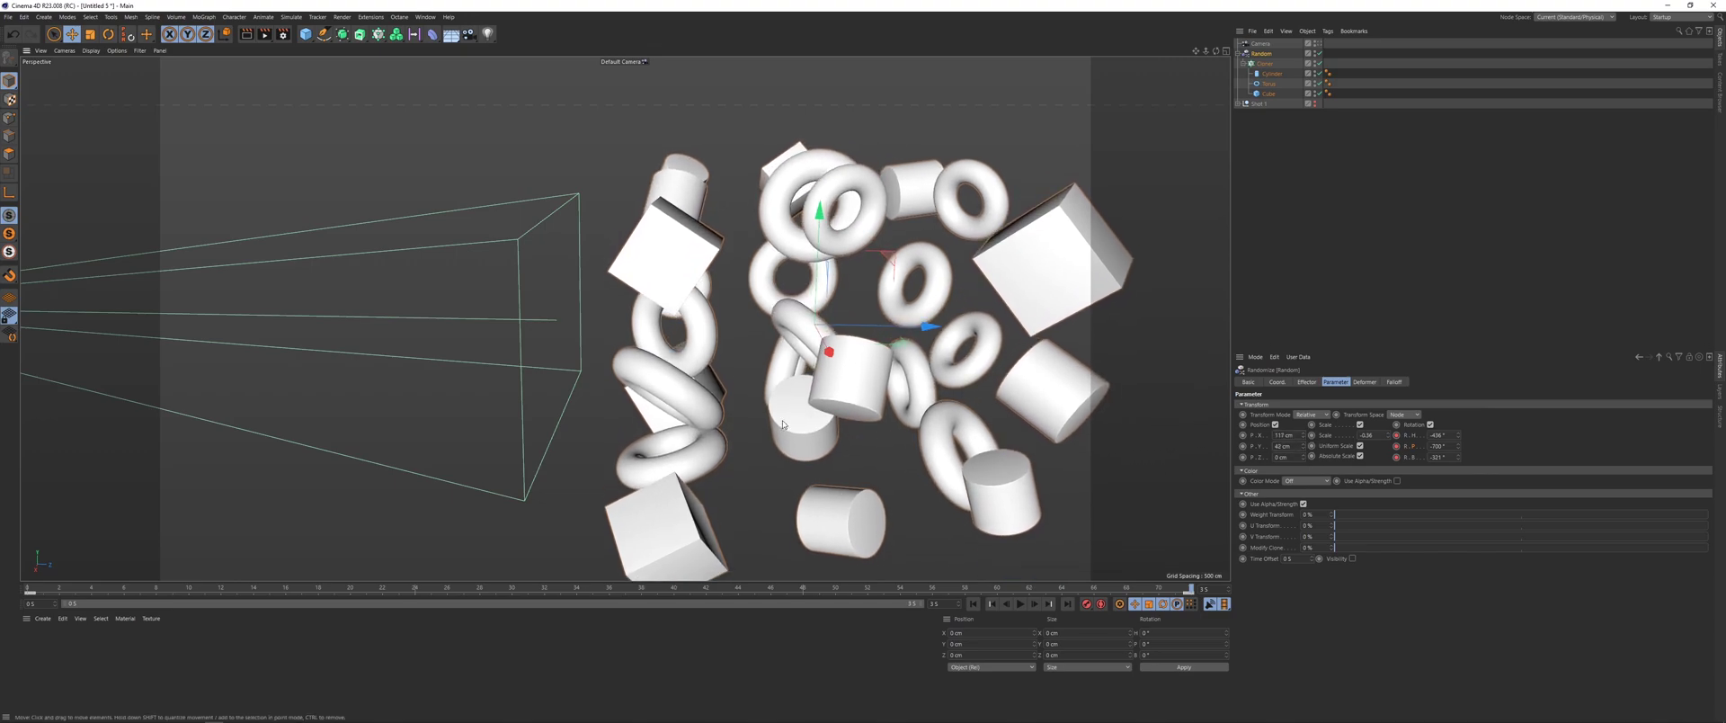
alt+drag(809, 332, 908, 351)
drag(1303, 456, 1303, 529)
alt+drag(755, 414, 899, 392)
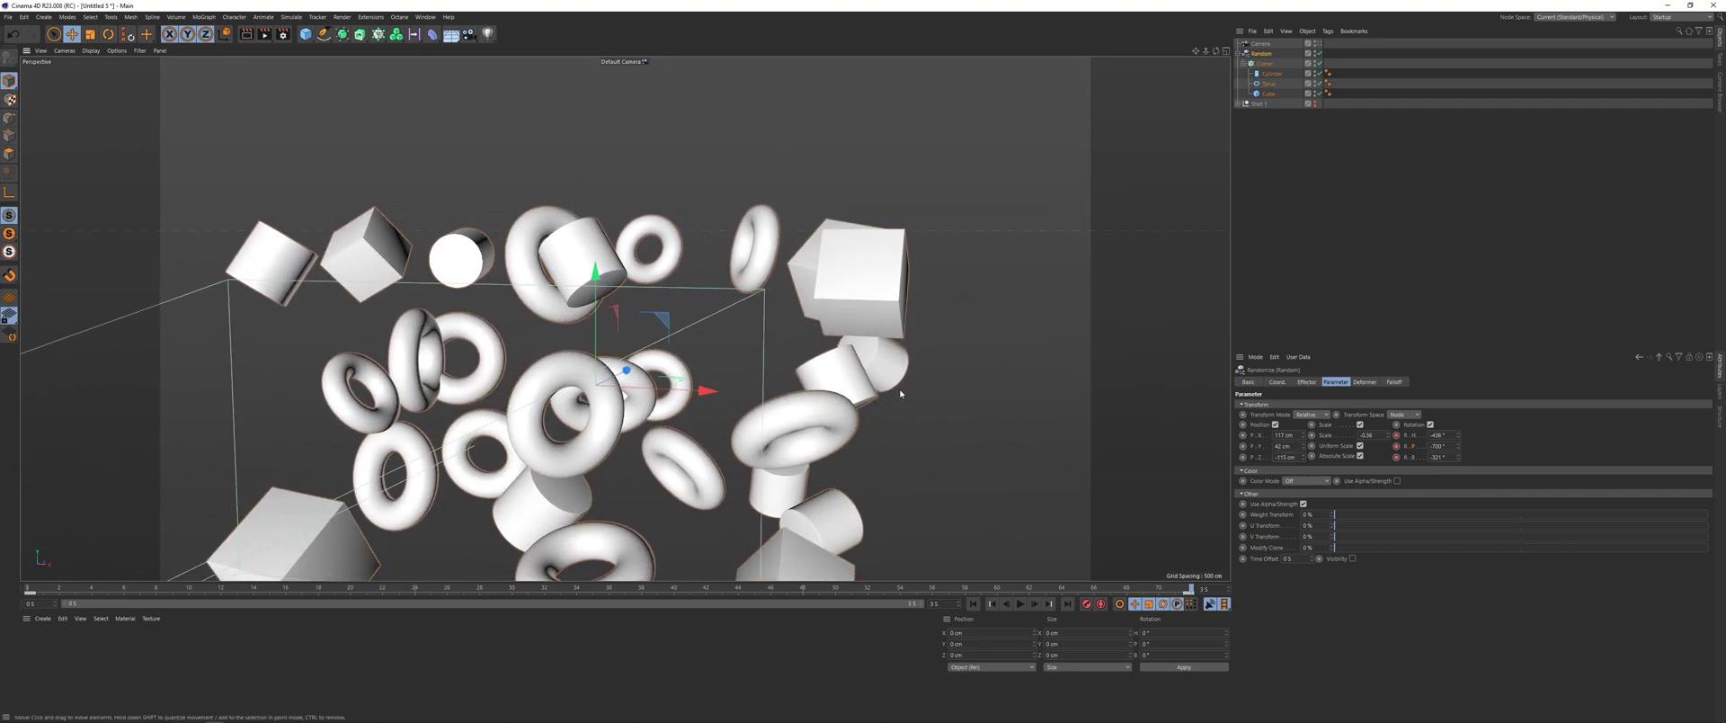
Step: Reduce the cloner's X spacing as framed through the camera, and preview the animation
click(1318, 44)
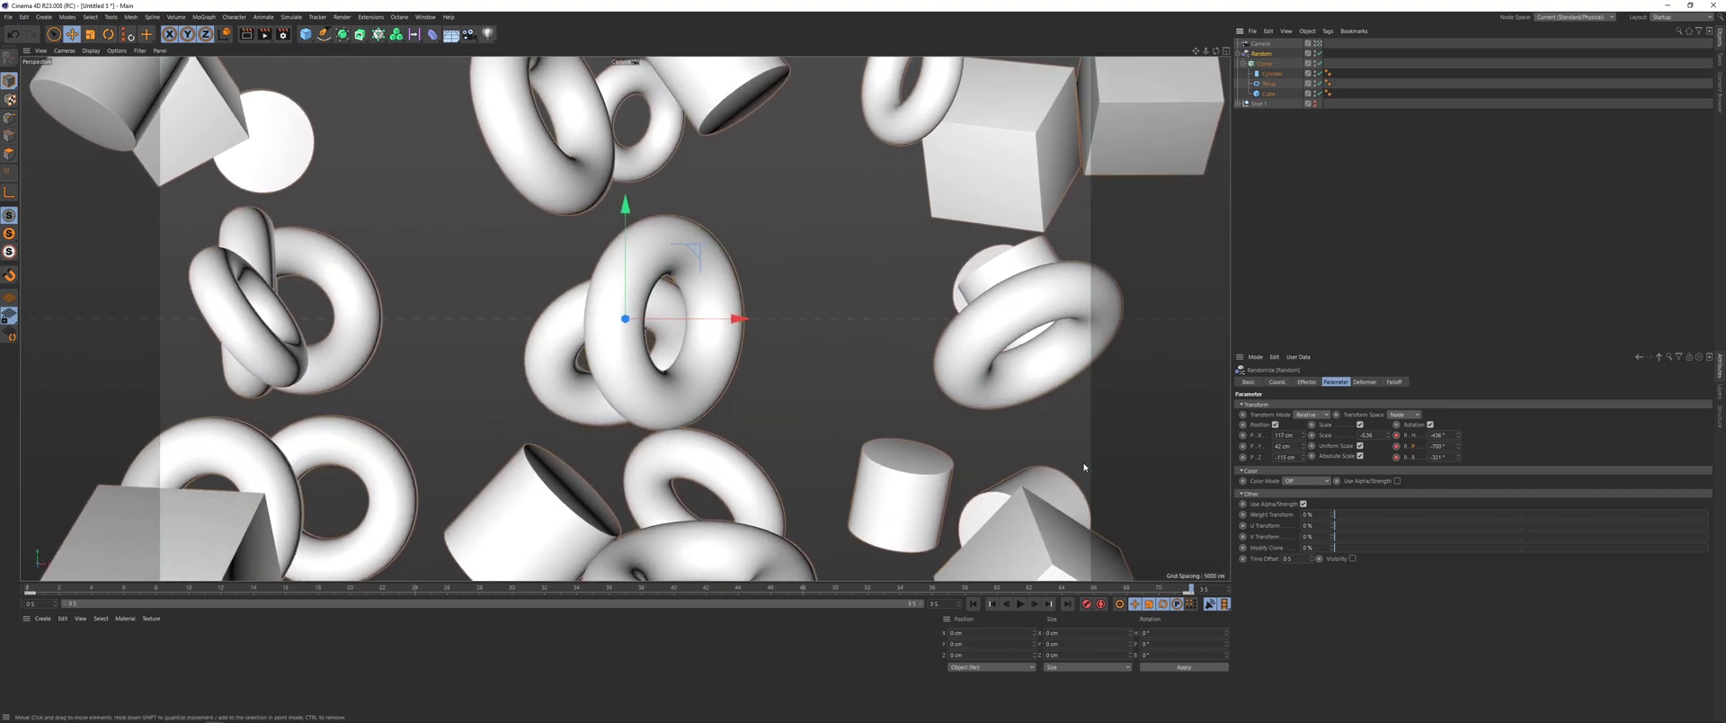
click(1263, 64)
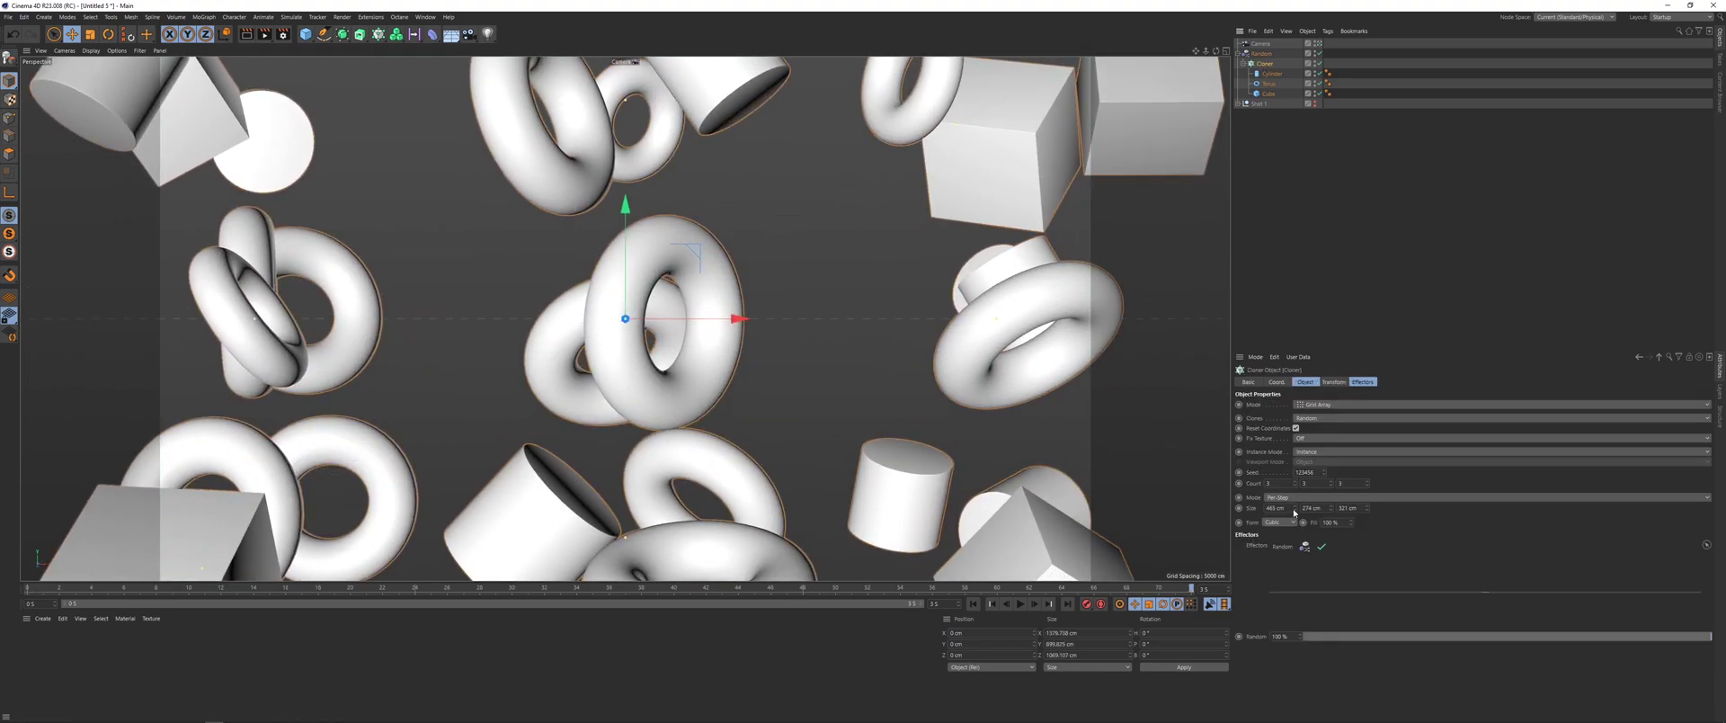
drag(1294, 513, 1295, 550)
click(1020, 604)
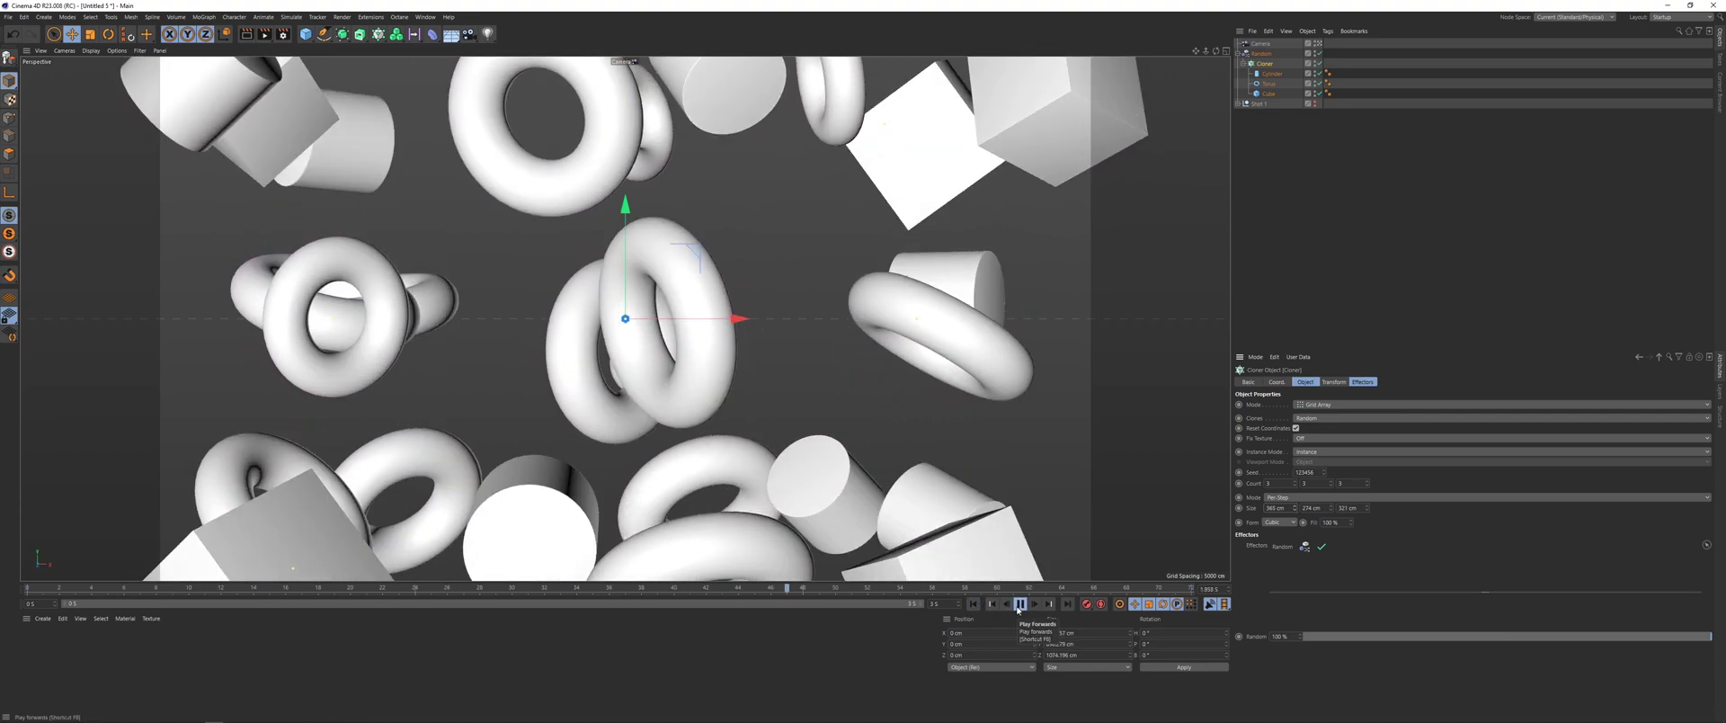
click(1020, 604)
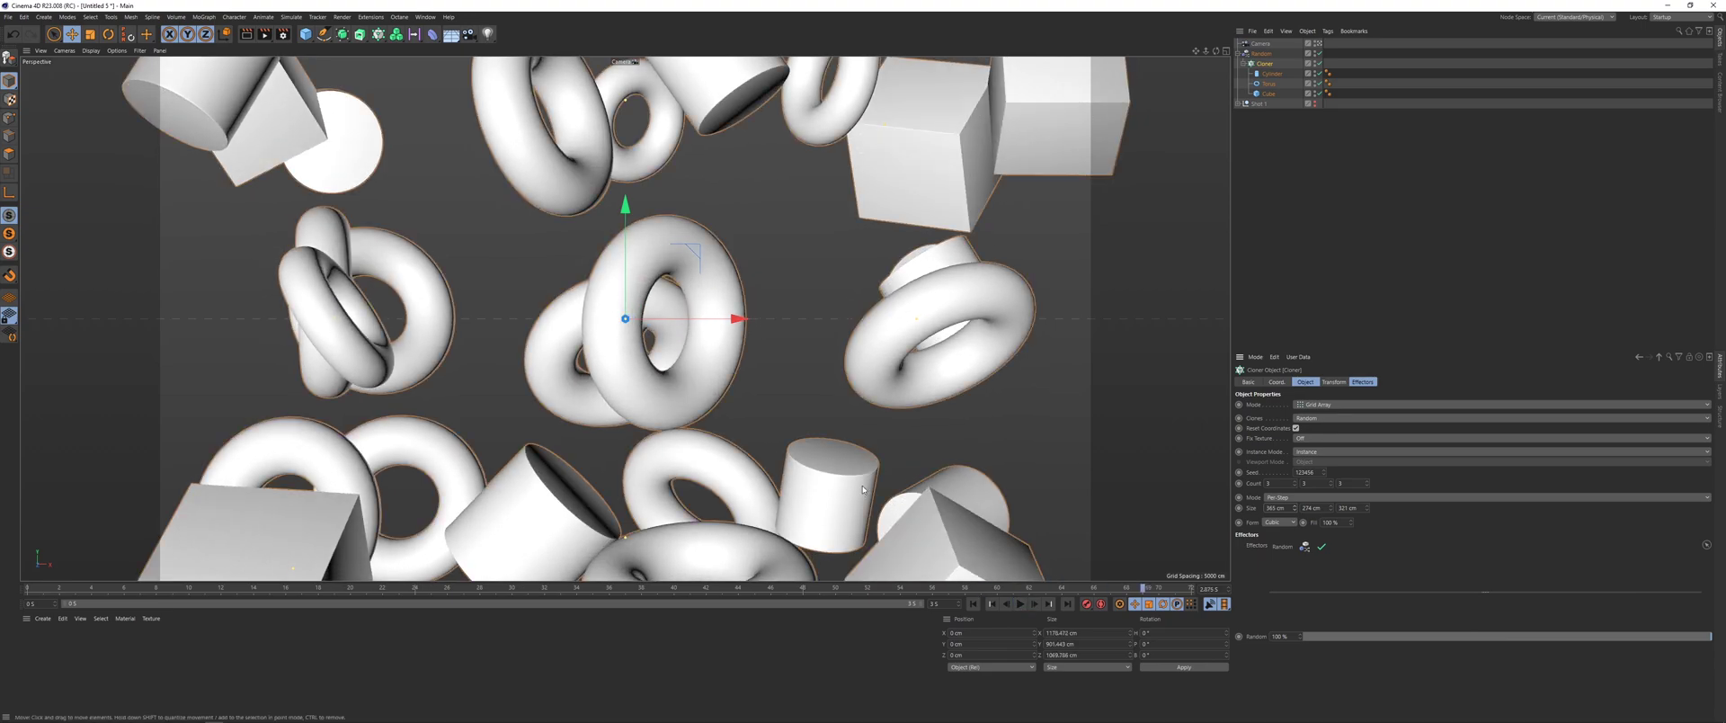
Step: Open the Random effector's heading rotation F-curve and reshape its tangents for steep ends and a flat middle
click(1138, 260)
click(427, 18)
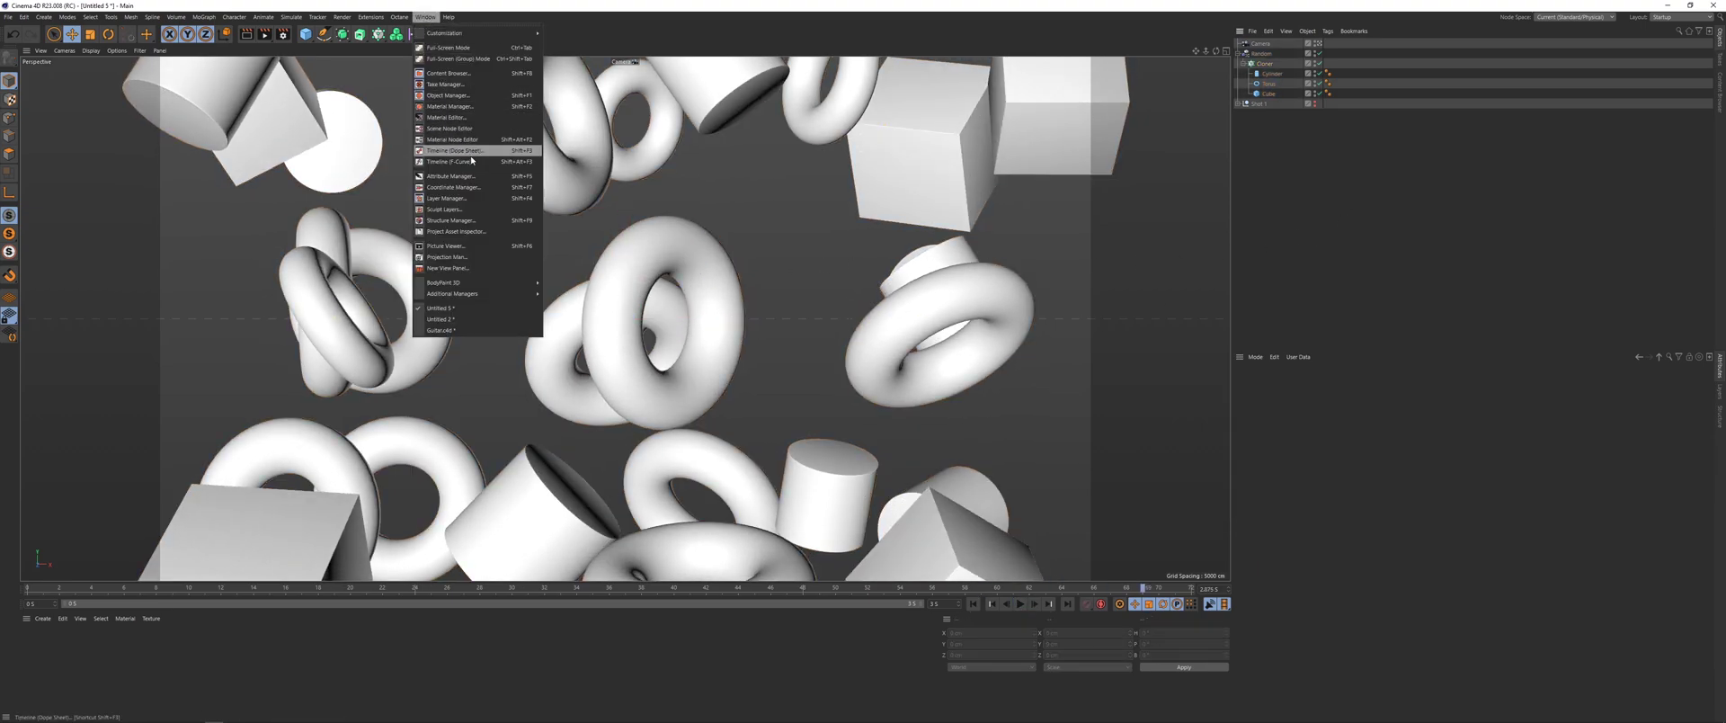
click(468, 153)
click(500, 228)
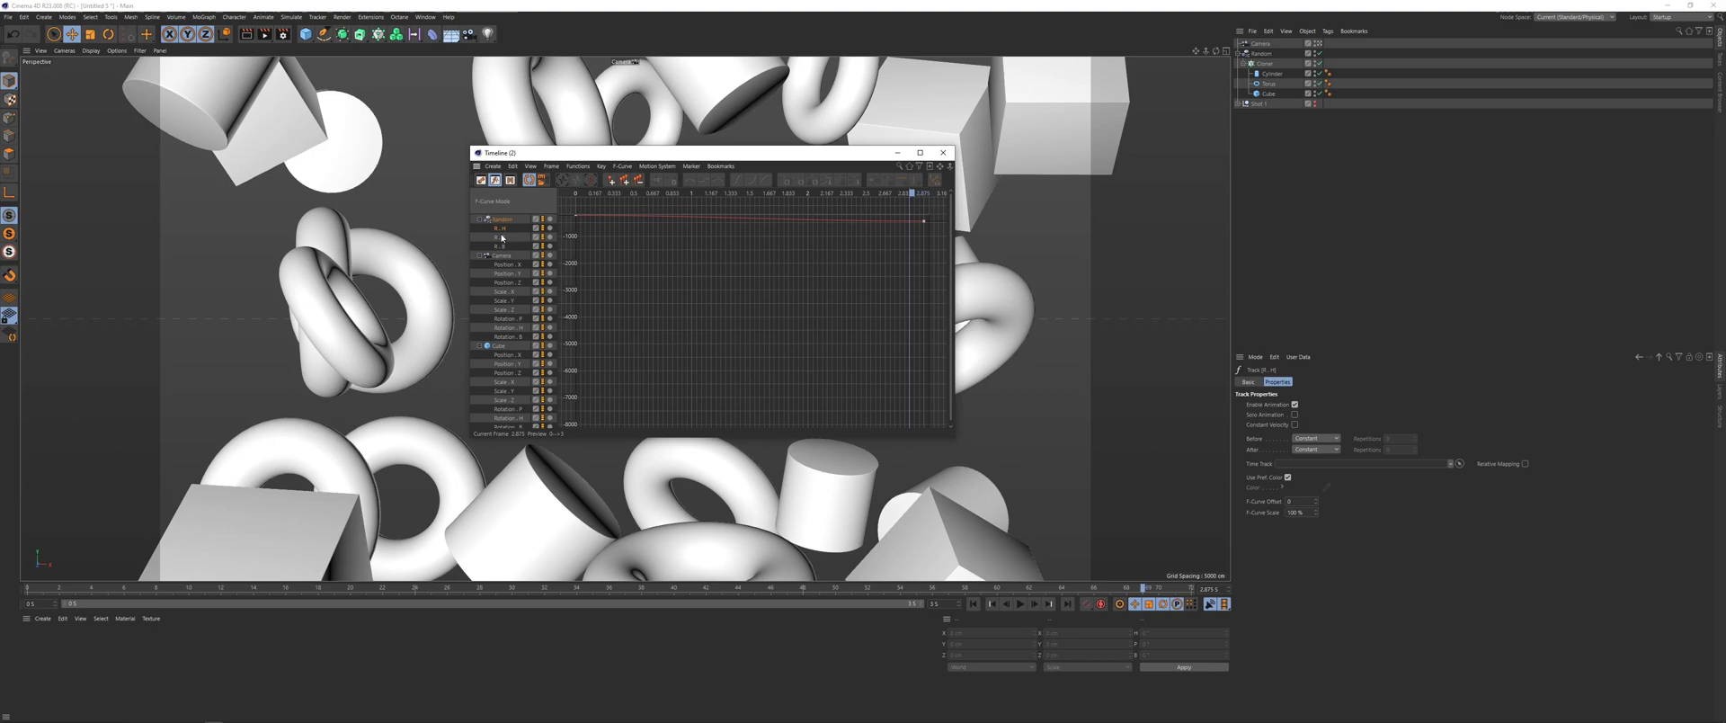
key(h)
drag(632, 151, 1241, 145)
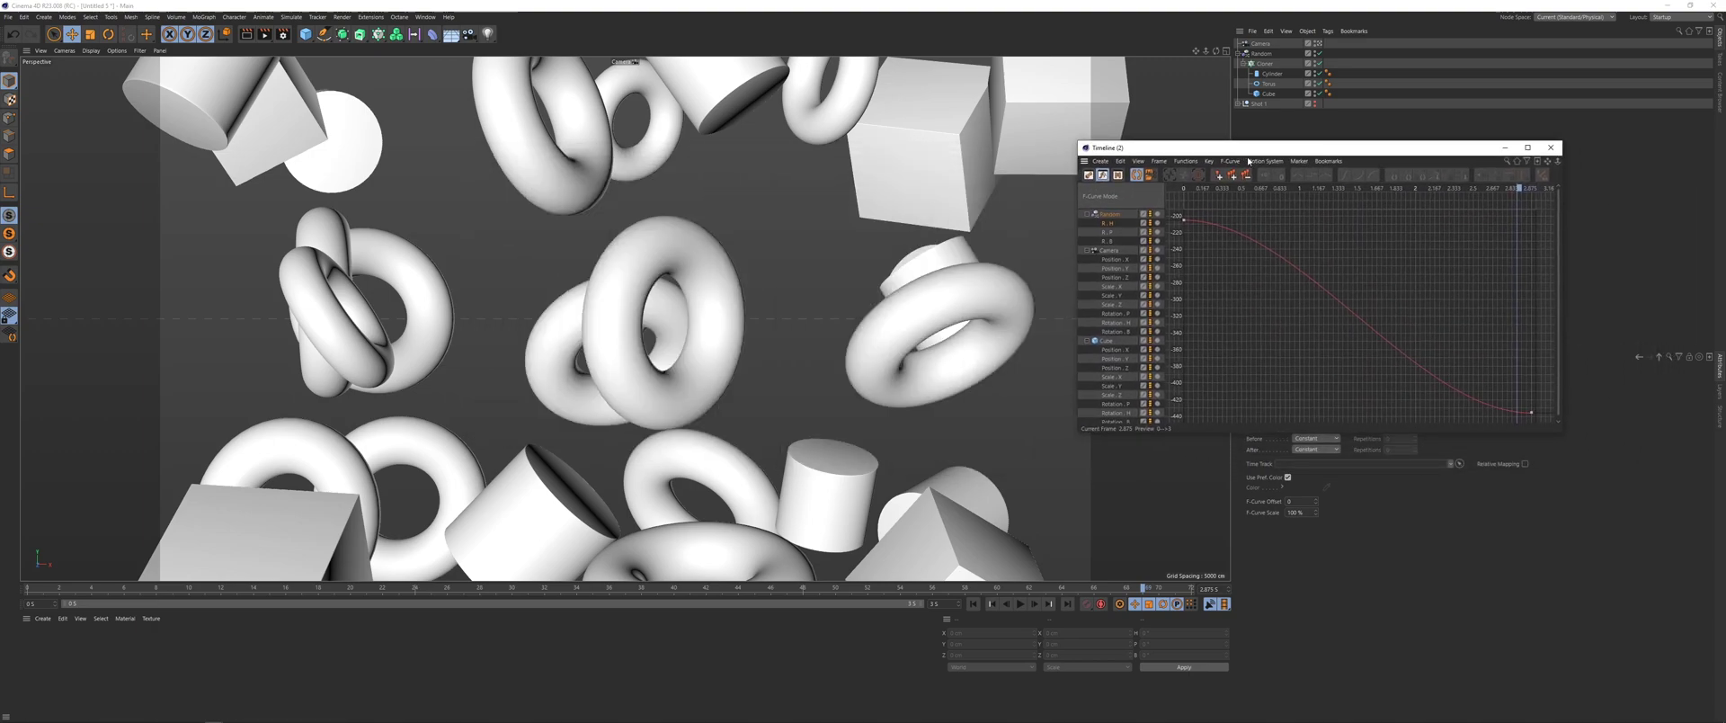
drag(1544, 410, 1174, 205)
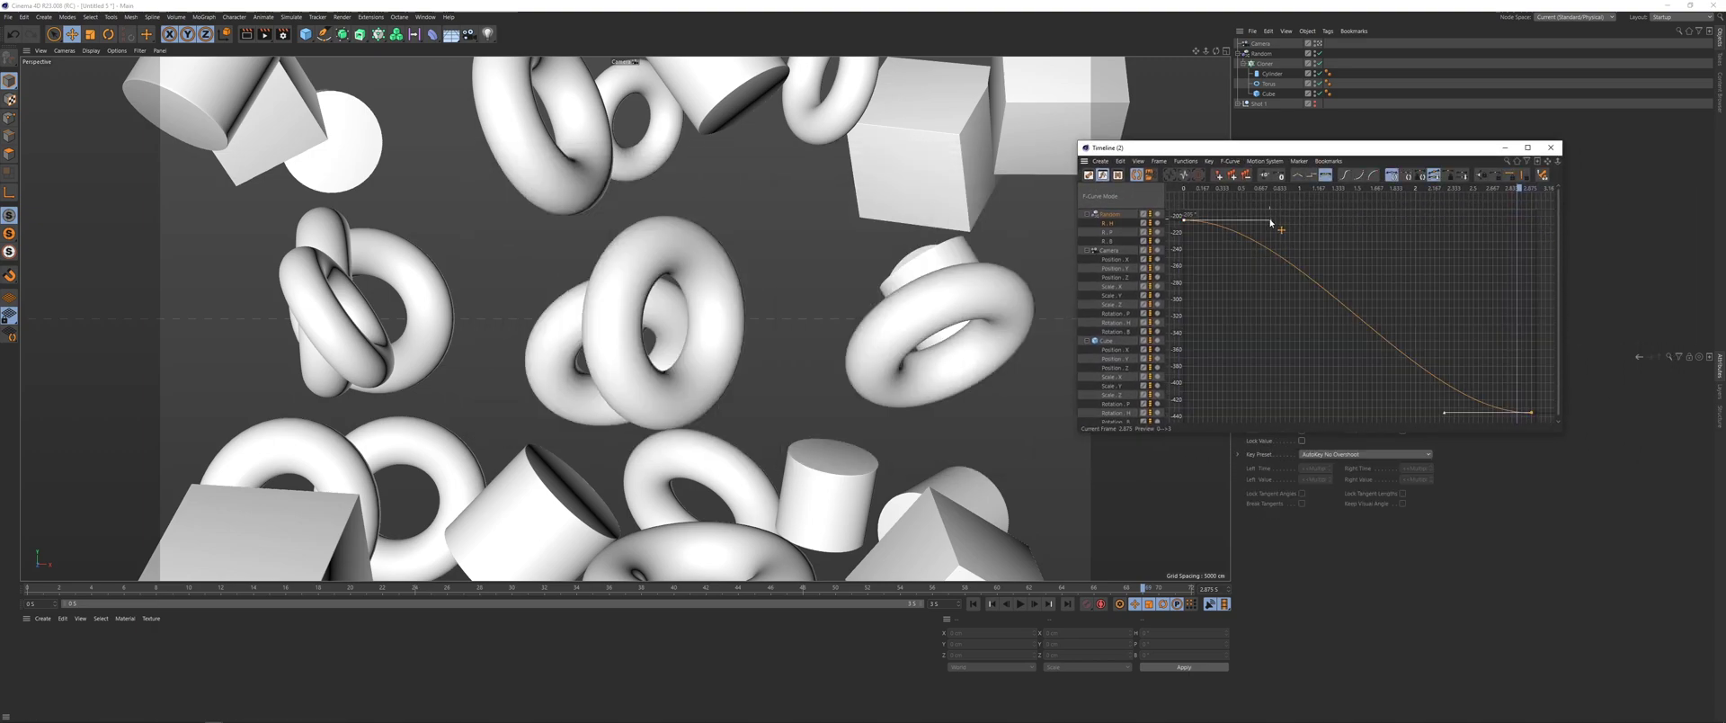
drag(1270, 222, 1194, 337)
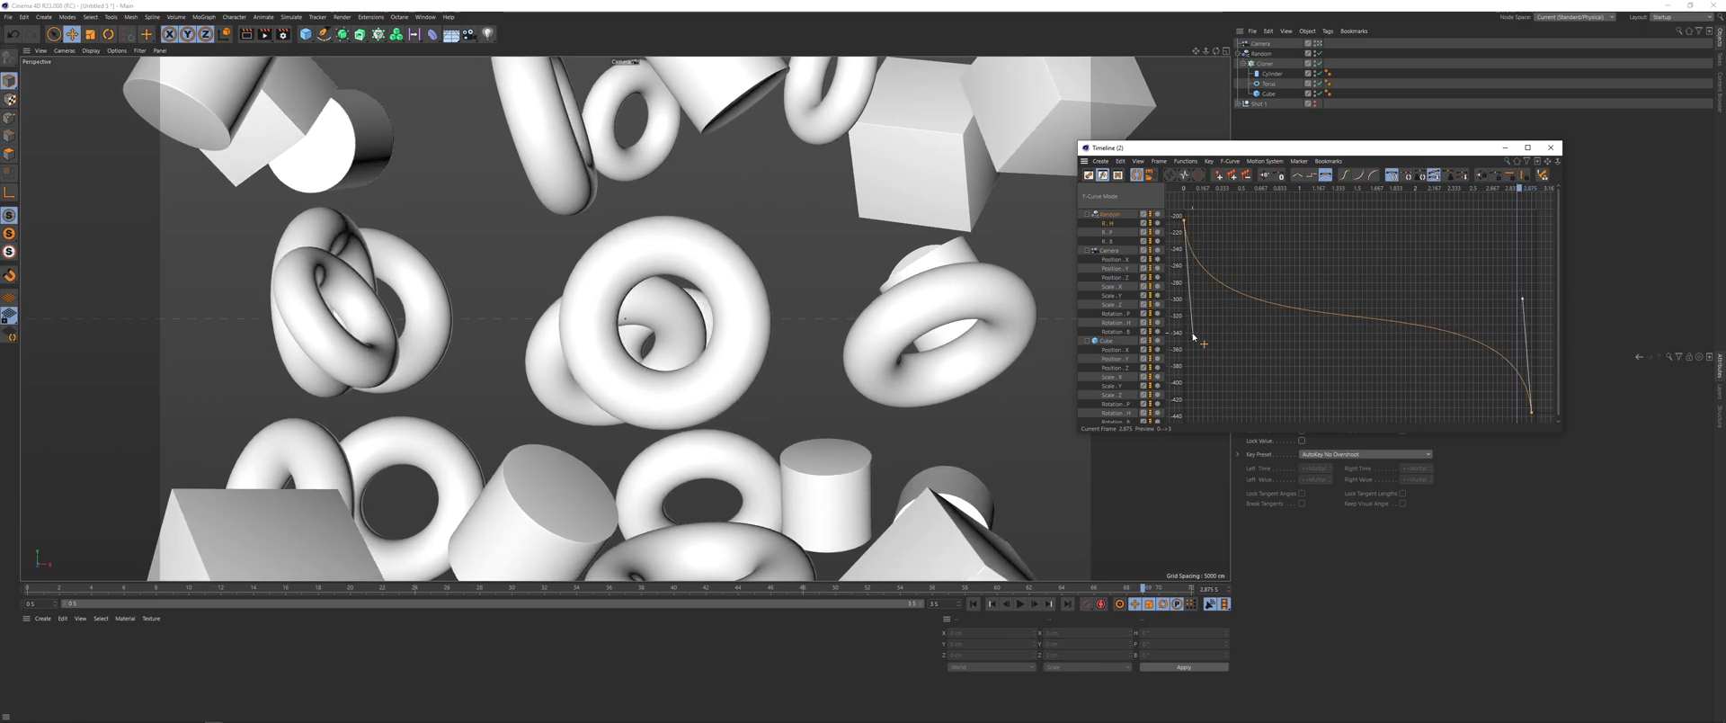
Step: Reshape the Random effector's pitch and bank rotation curves with the same steep ends and flat middle
click(1108, 233)
drag(1546, 415, 1175, 203)
drag(1272, 223, 1191, 330)
click(1110, 241)
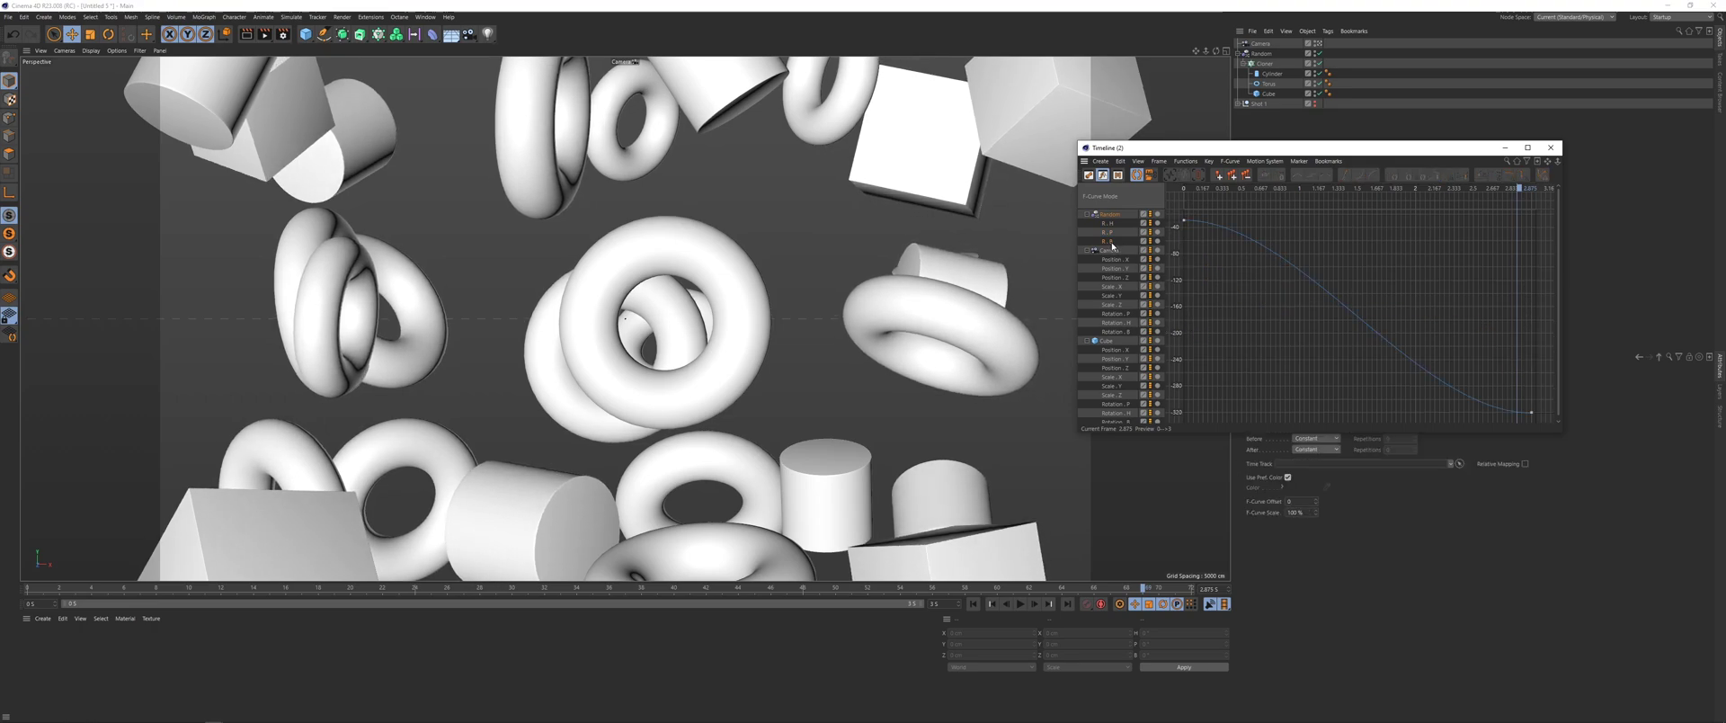
drag(1544, 416, 1194, 339)
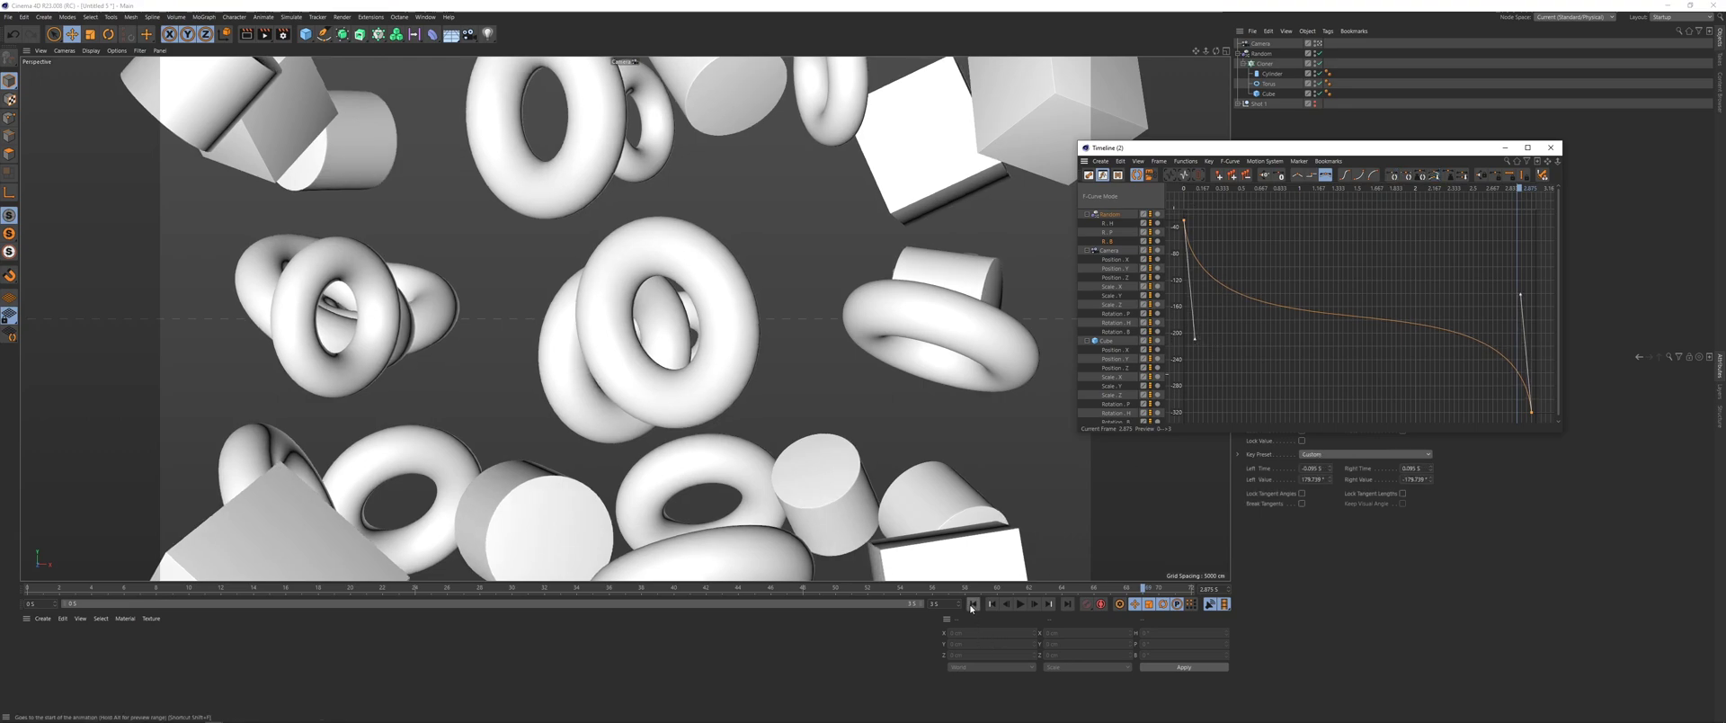
Step: Play the animation from the start to check the new rotation easing, and close the curve timeline
click(973, 603)
click(1020, 603)
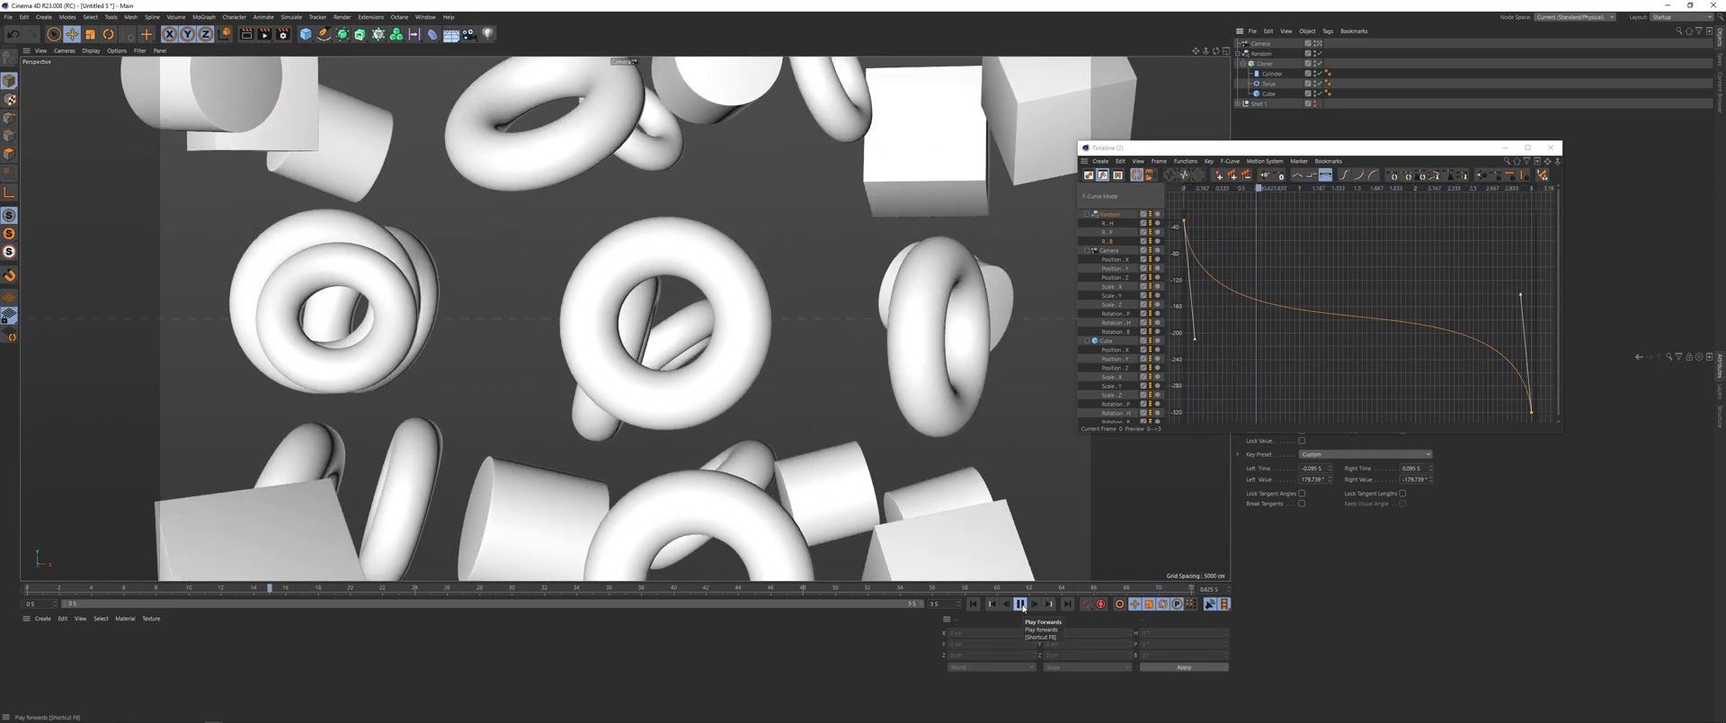
click(1021, 603)
click(1549, 147)
Step: Change the cloner's seed to get a different arrangement of cubes, cylinders and tori
click(1266, 64)
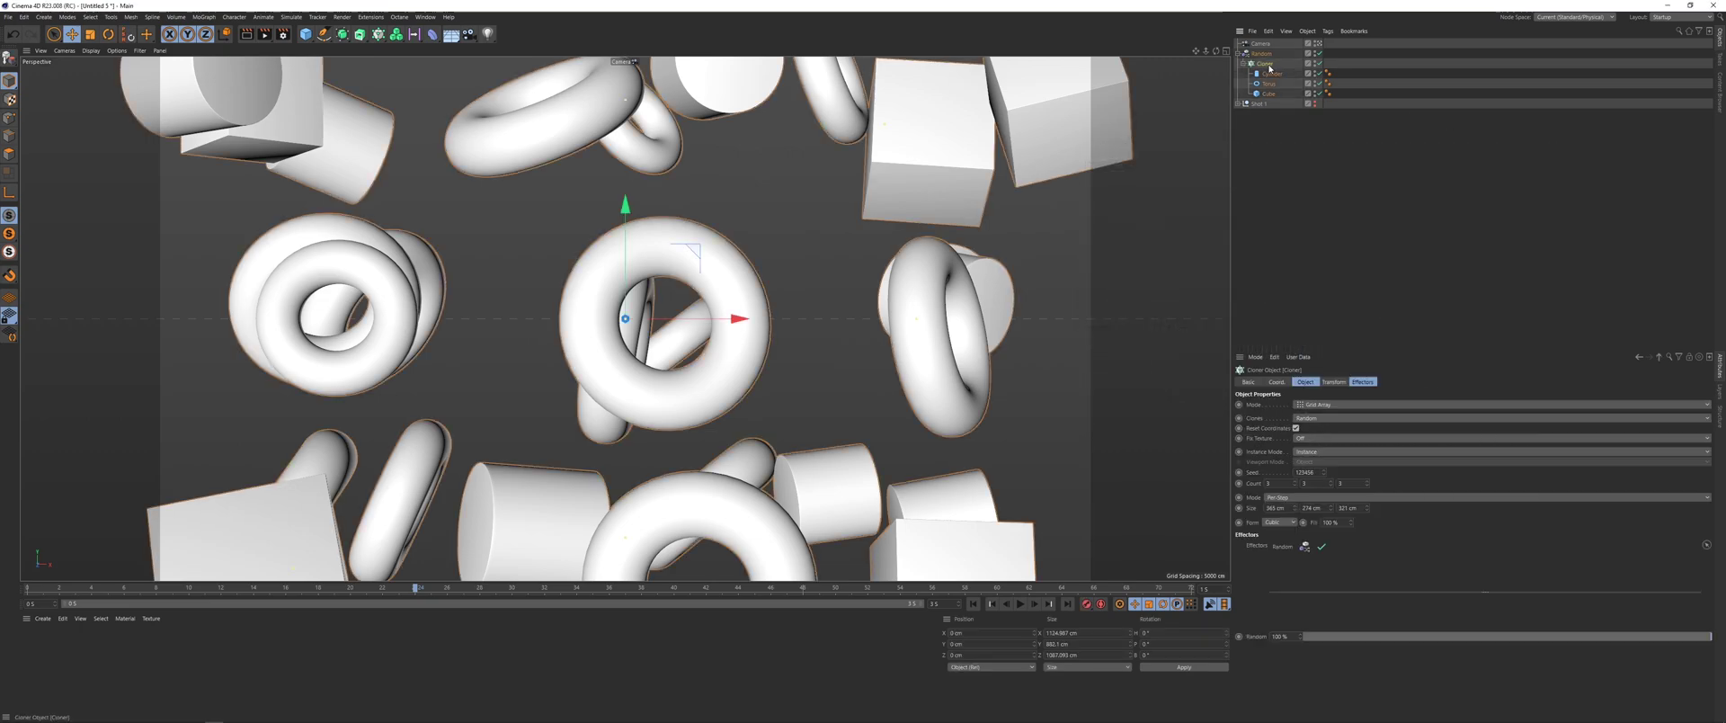
drag(1326, 474, 1341, 509)
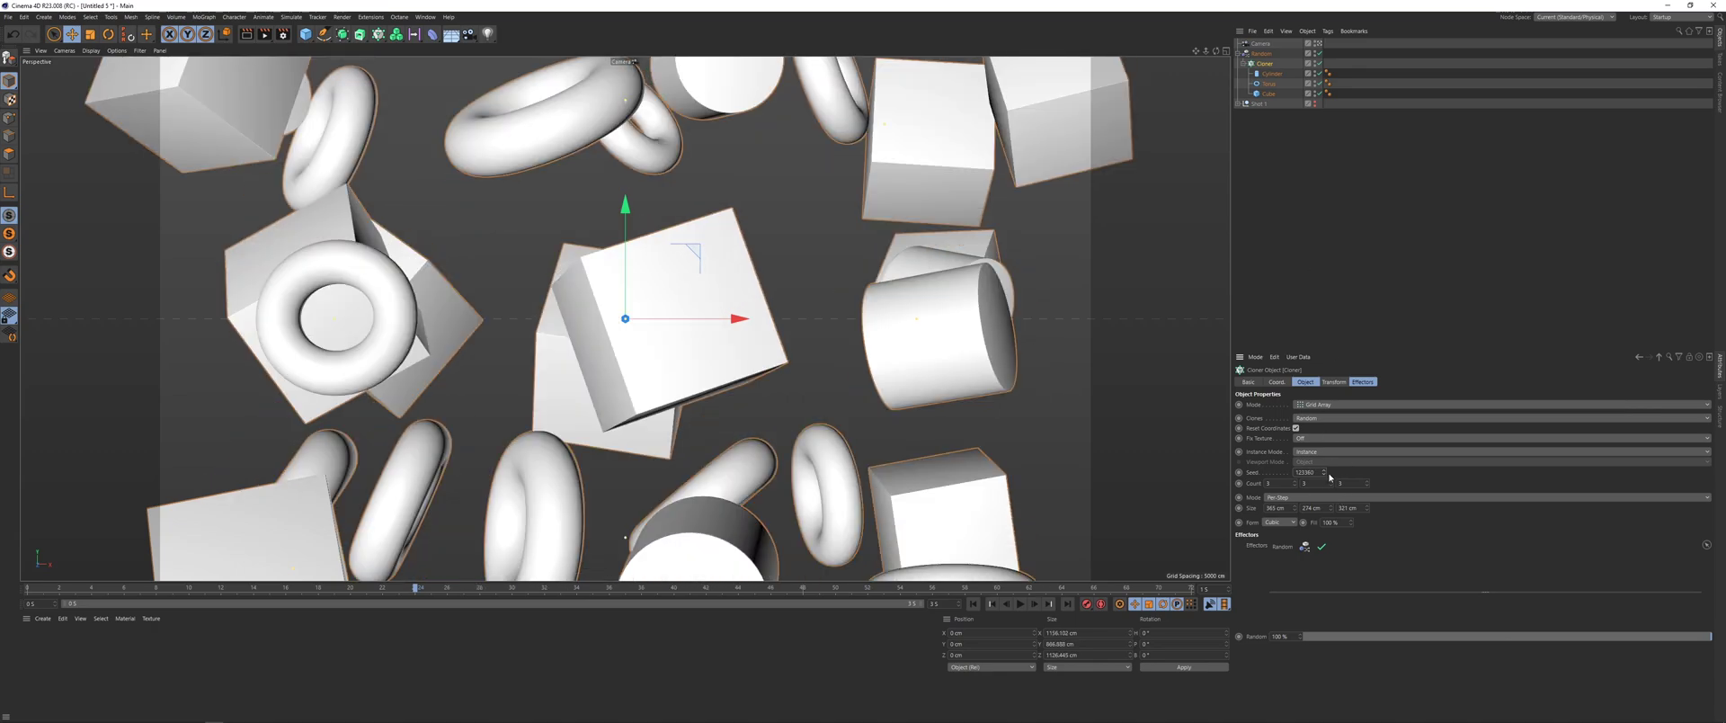
Step: At the start of the animation, move the camera close to the clones, to about -1171 cm in Z, and keyframe it
click(1417, 262)
click(1260, 44)
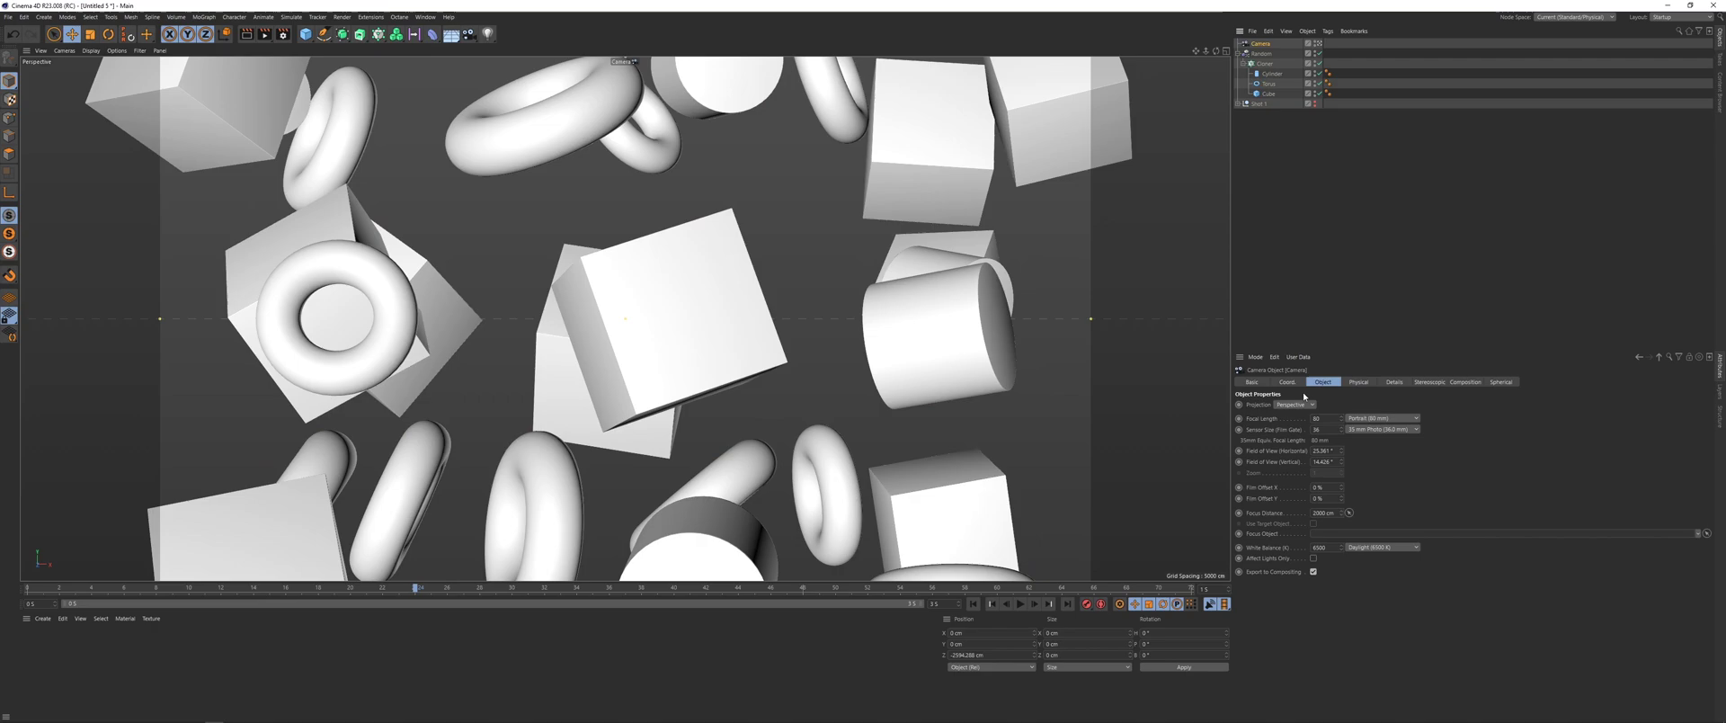
click(1286, 382)
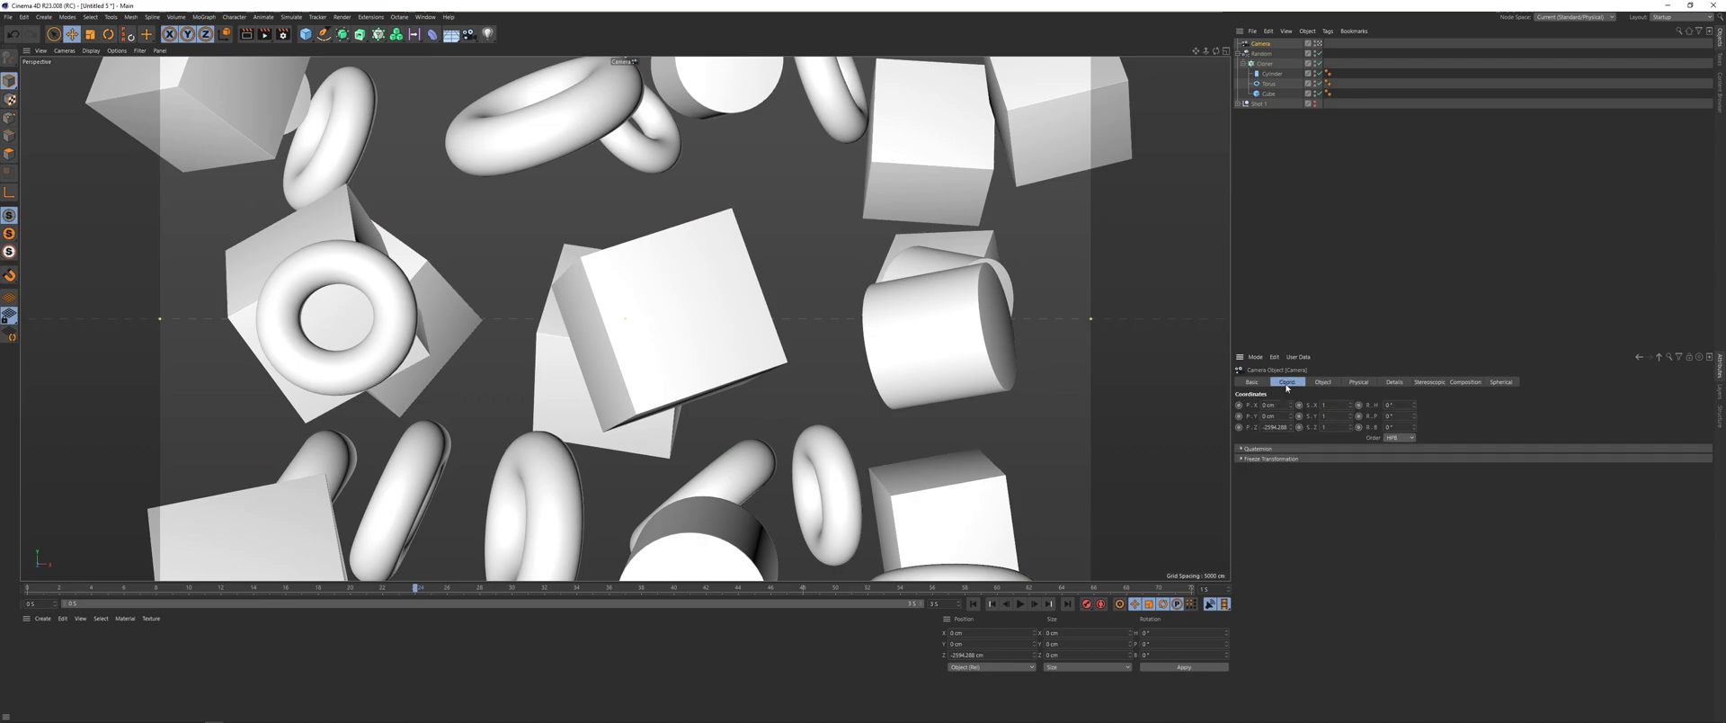
click(975, 605)
key(F2)
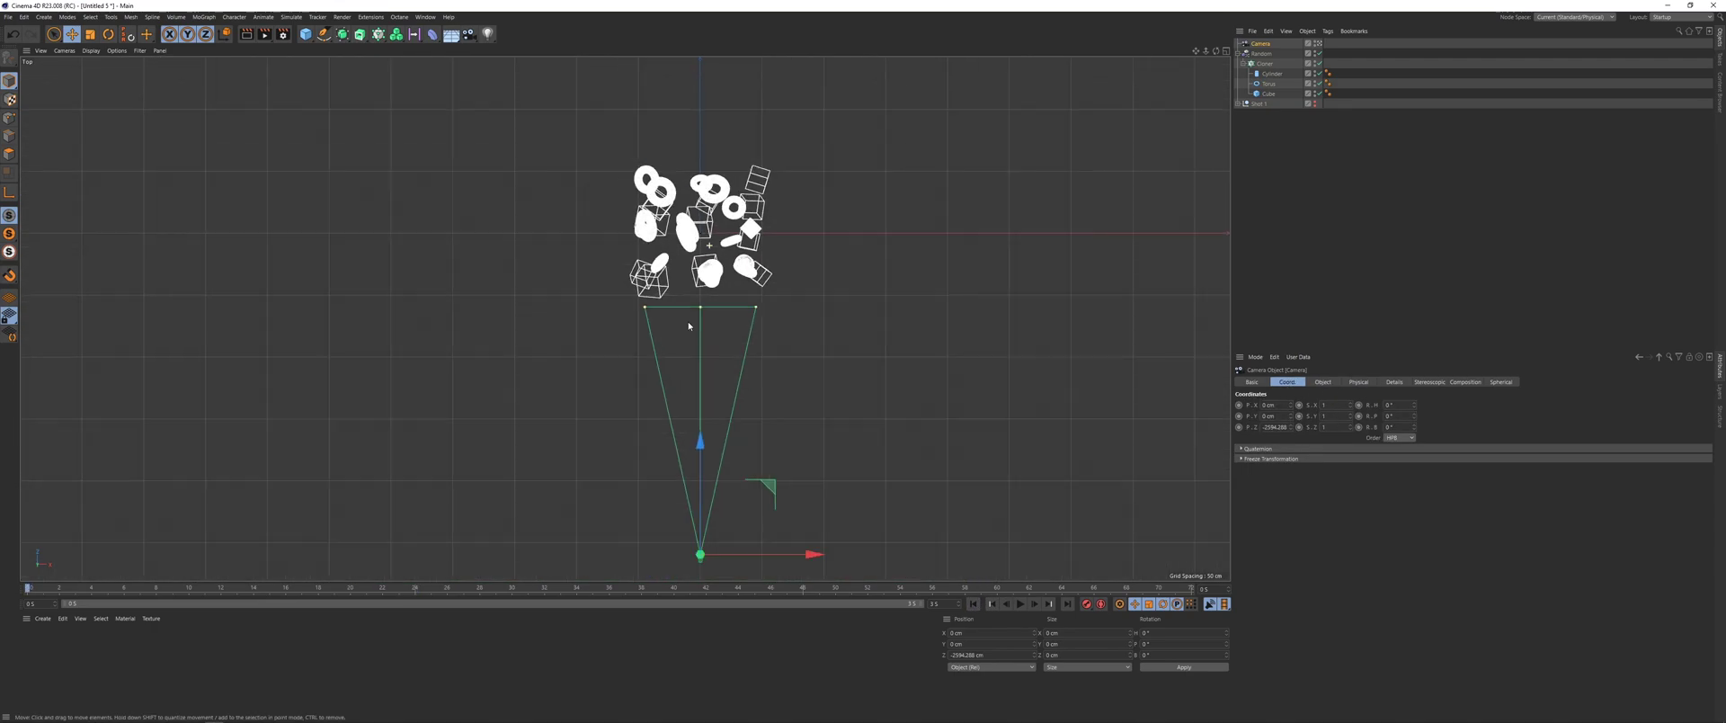
alt+middle_drag(710, 294, 680, 353)
scroll(675, 296, up, 7)
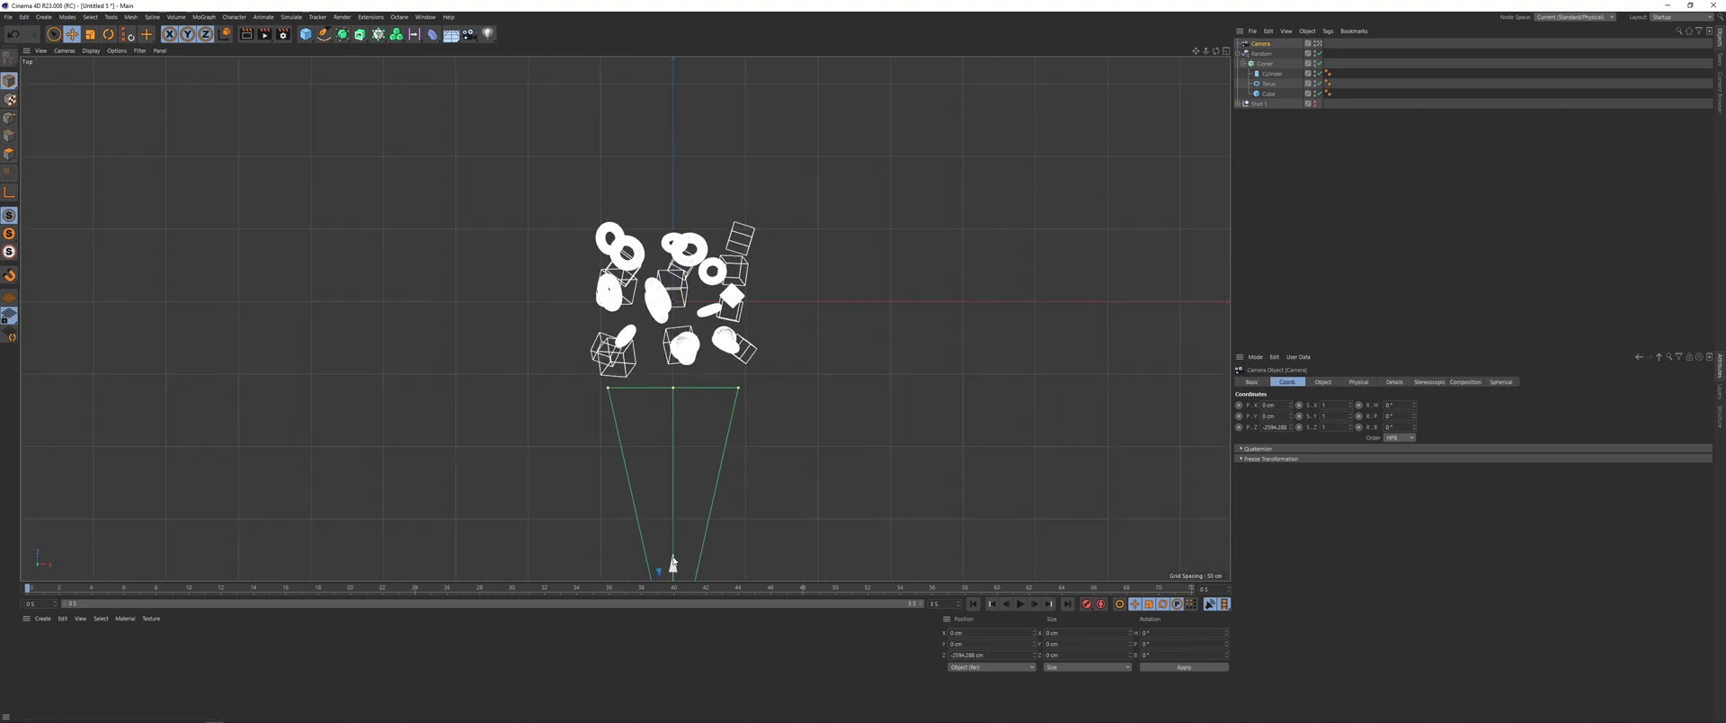
drag(673, 566, 684, 364)
key(F1)
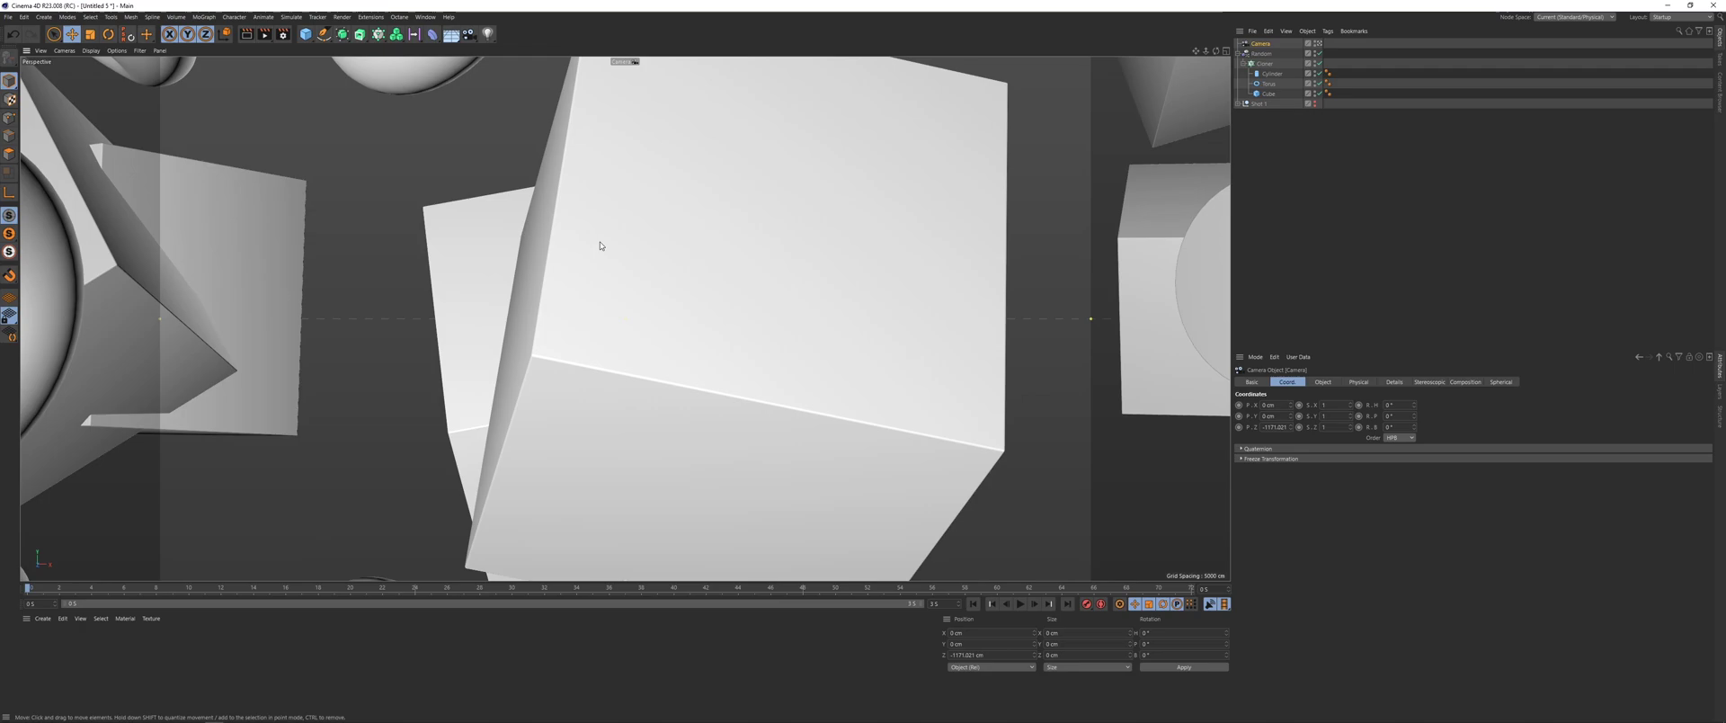
key(F2)
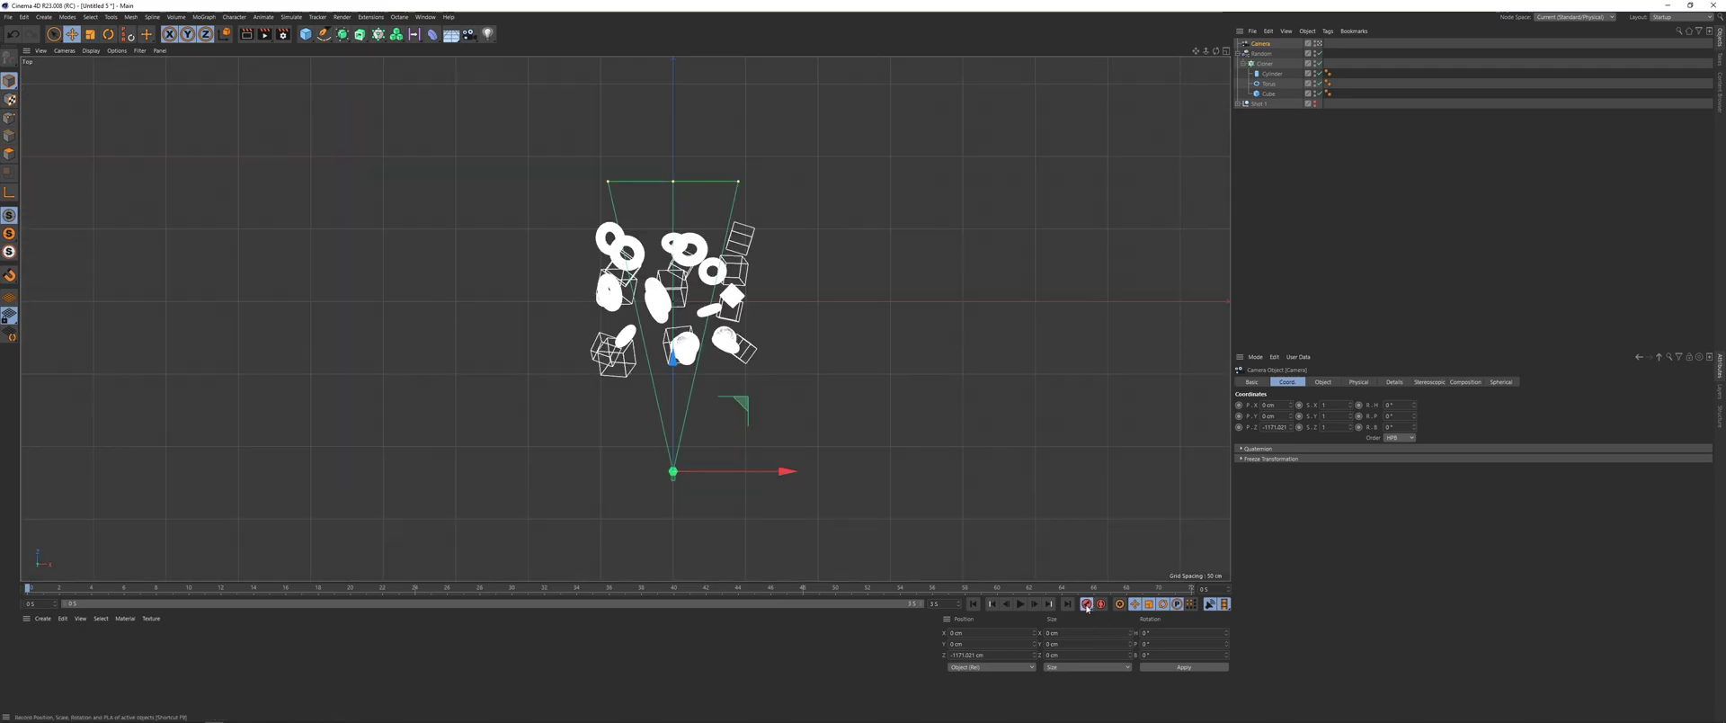
Step: At the last frame, pull the camera back along Z to about -7500 cm, far from the clones, and keyframe it
drag(978, 589, 1191, 589)
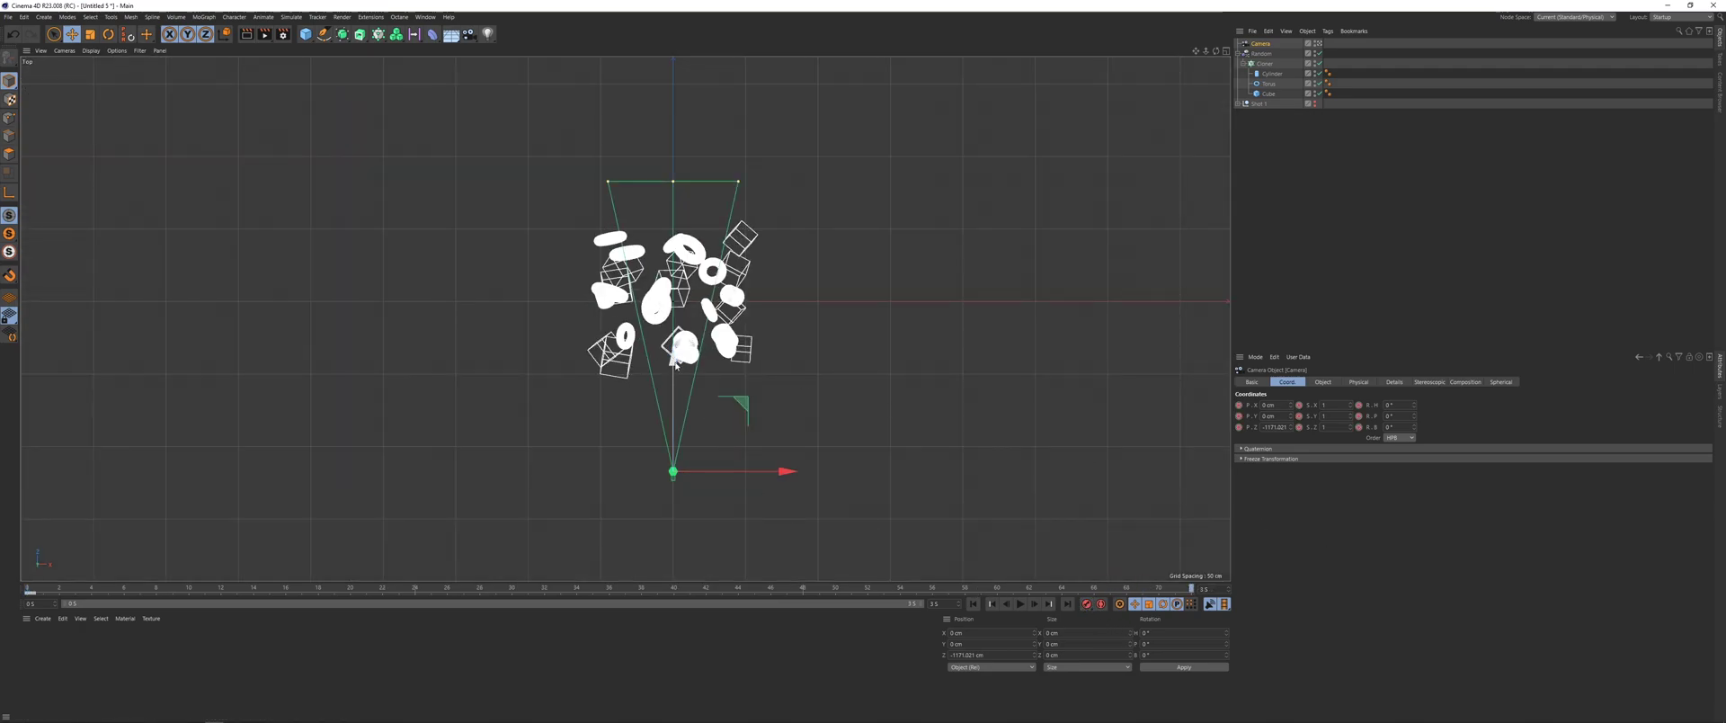
drag(675, 368, 676, 523)
key(F5)
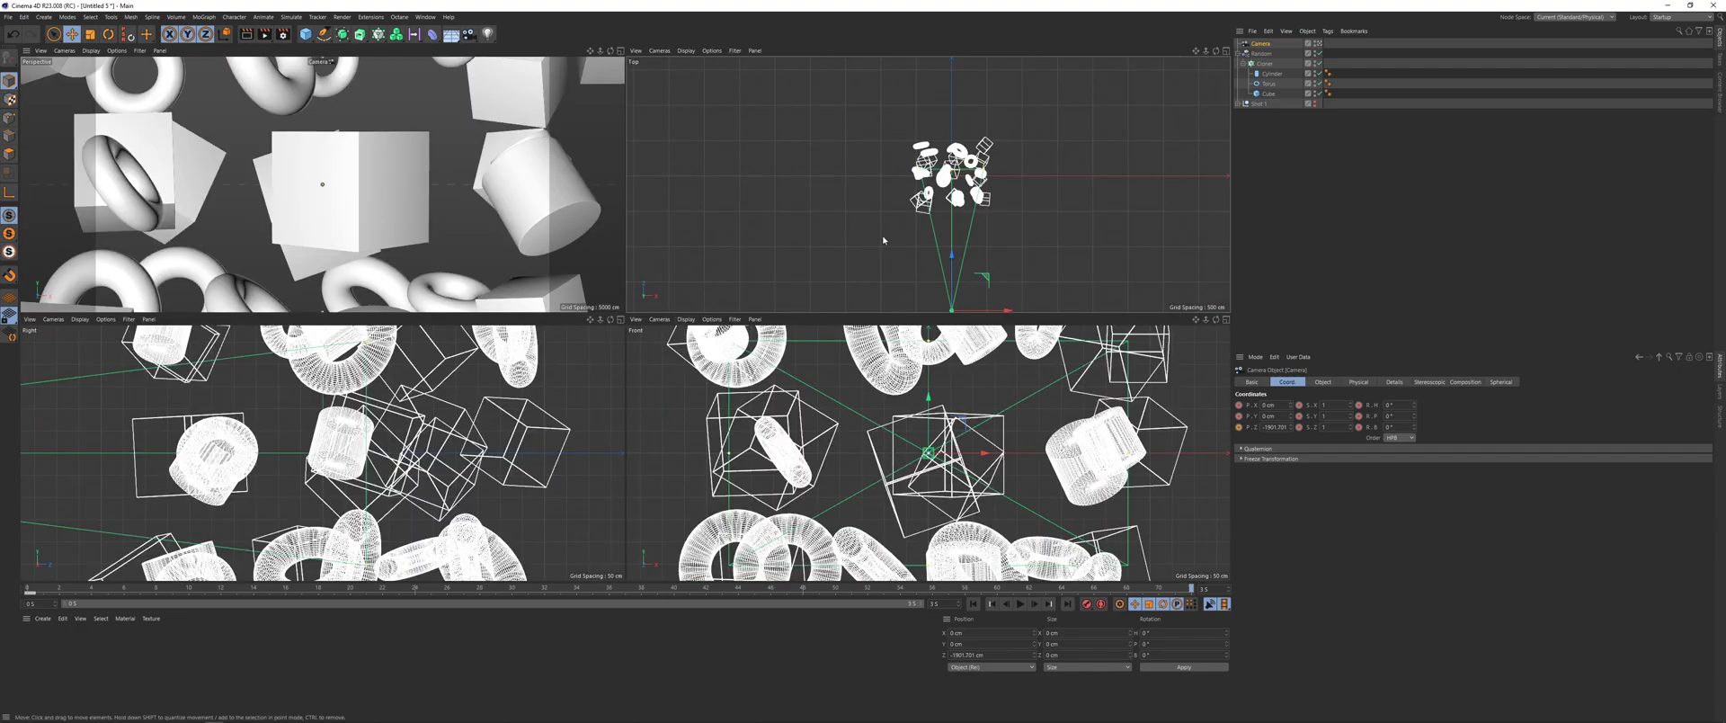
alt+right_drag(819, 206, 807, 258)
drag(860, 221, 1031, 304)
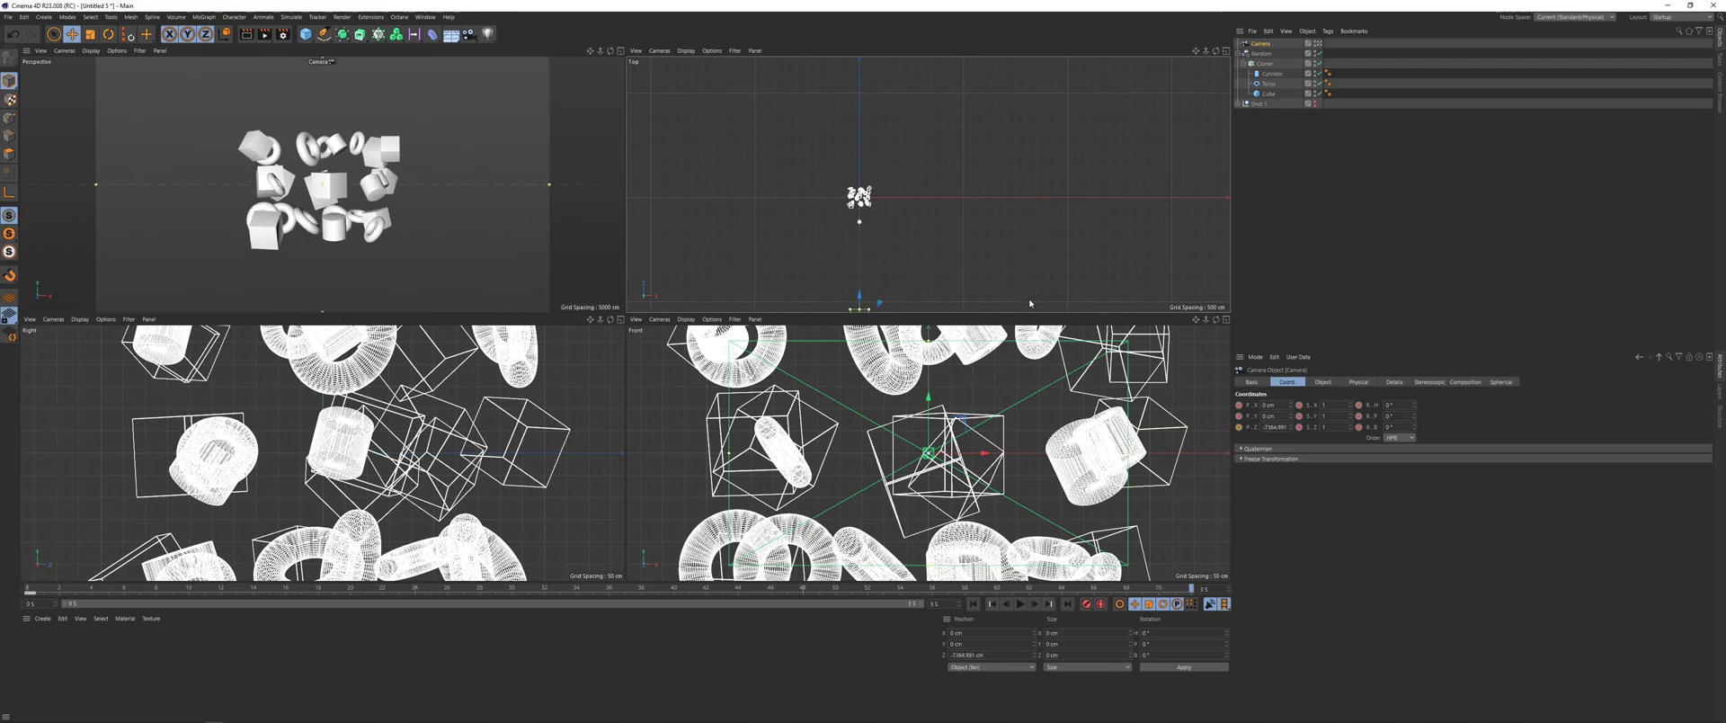
drag(859, 296, 860, 300)
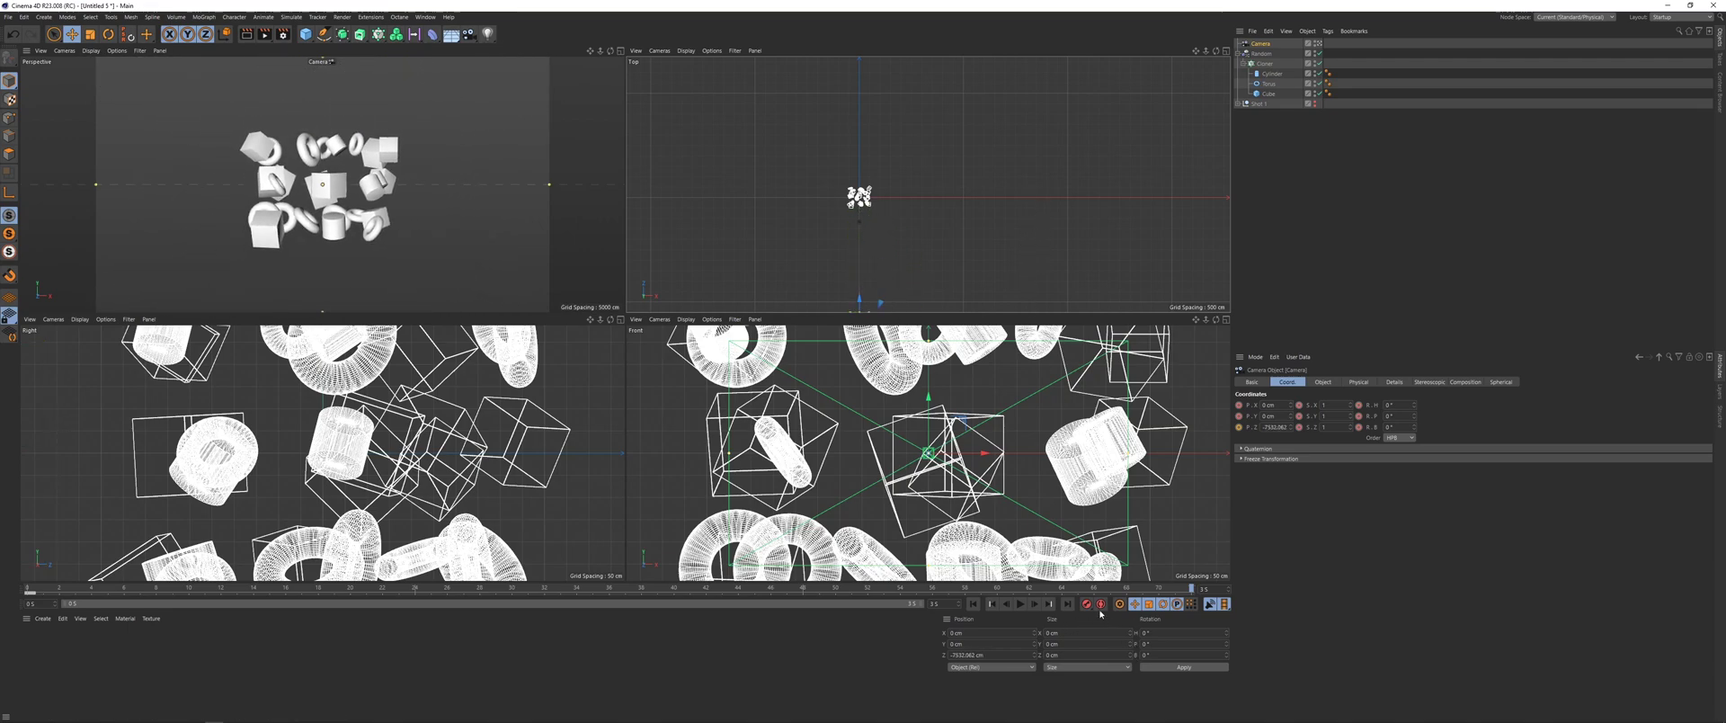
key(F1)
Step: Open the camera's Position Z F-curve, reshape its tangents for steep ends and a flat middle, and close the curve timeline
click(426, 16)
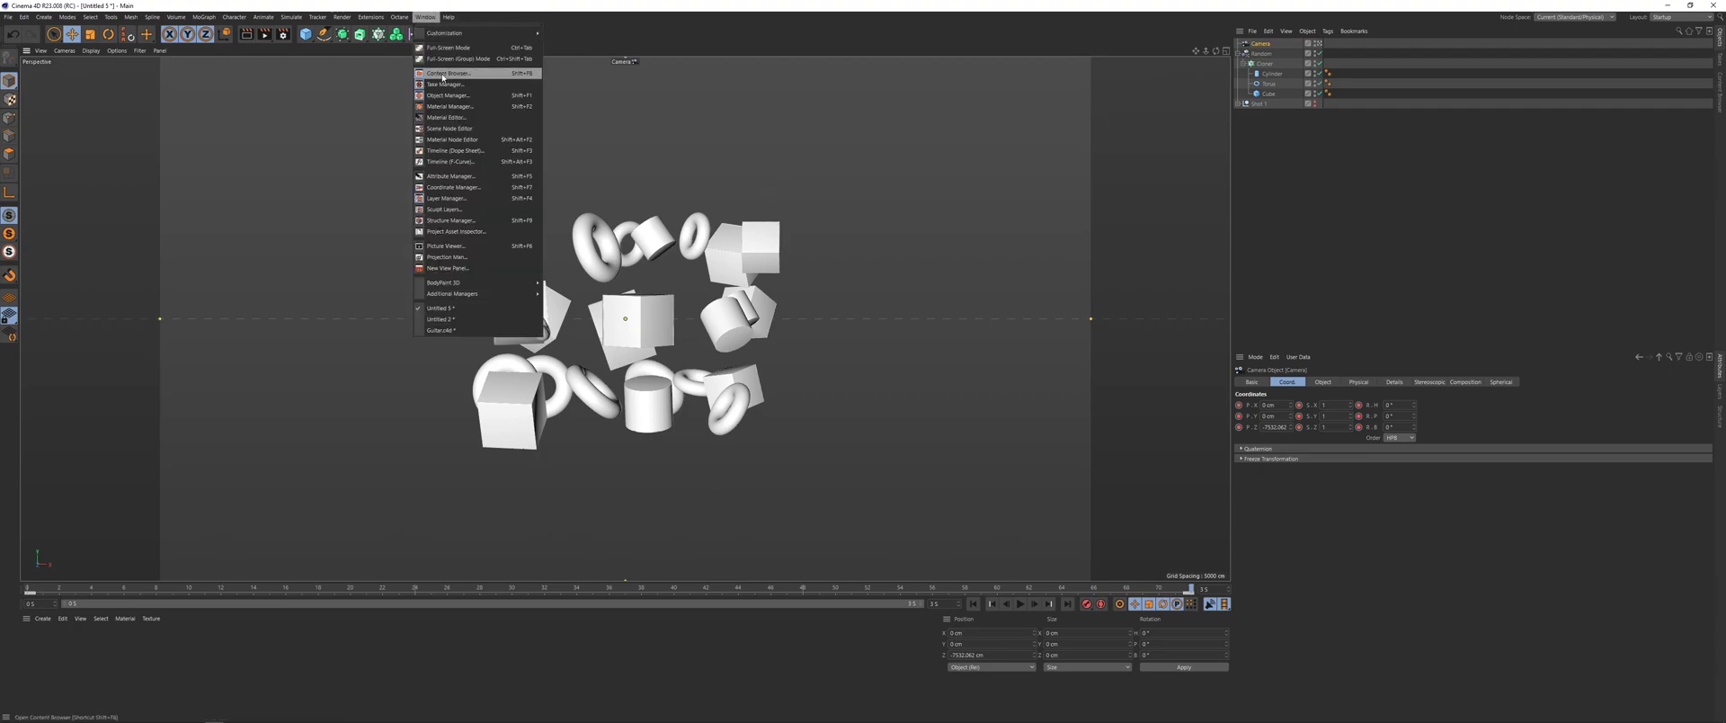
click(477, 164)
drag(624, 156, 922, 144)
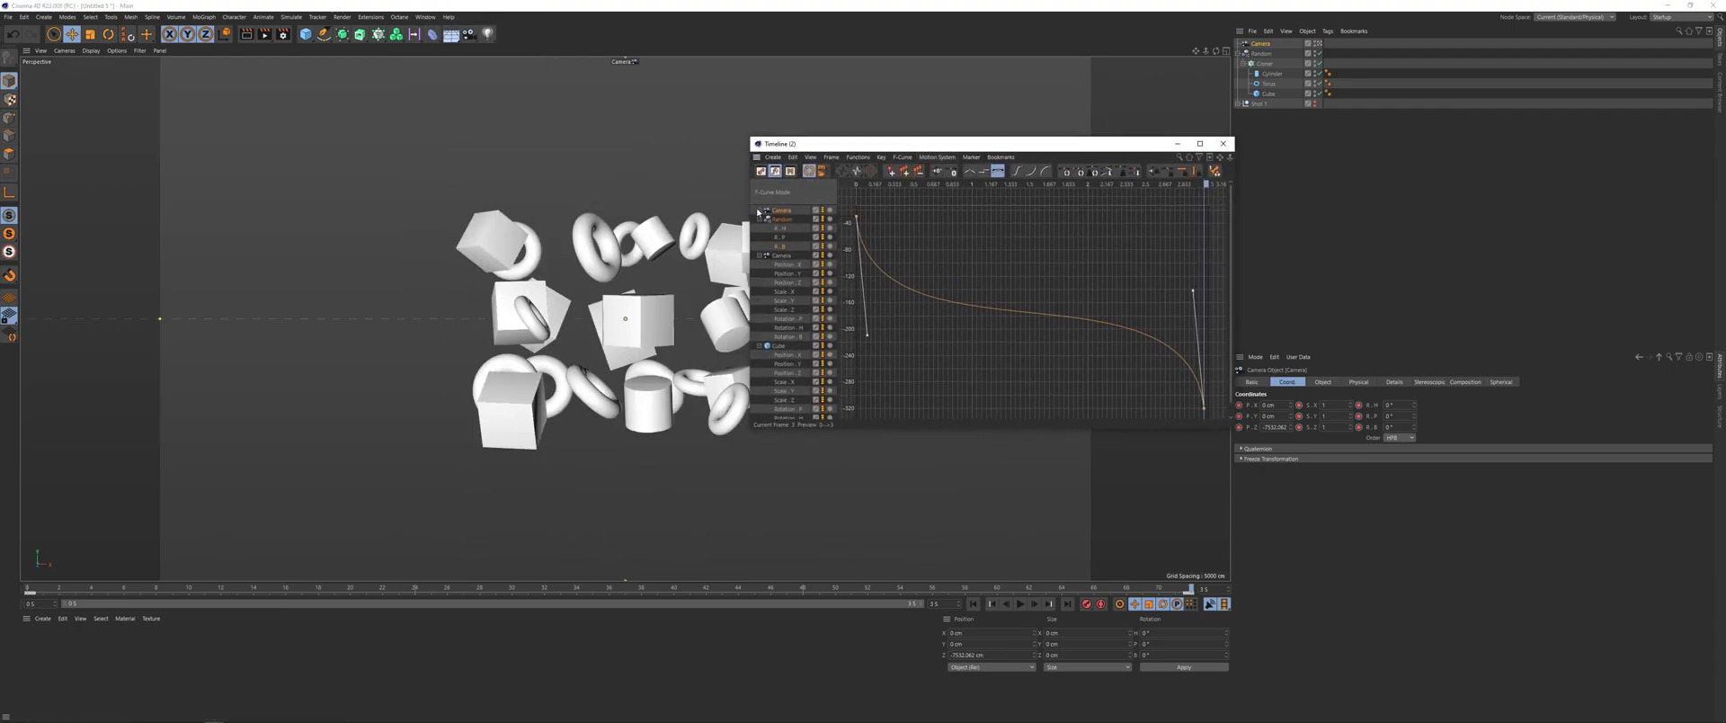
click(795, 236)
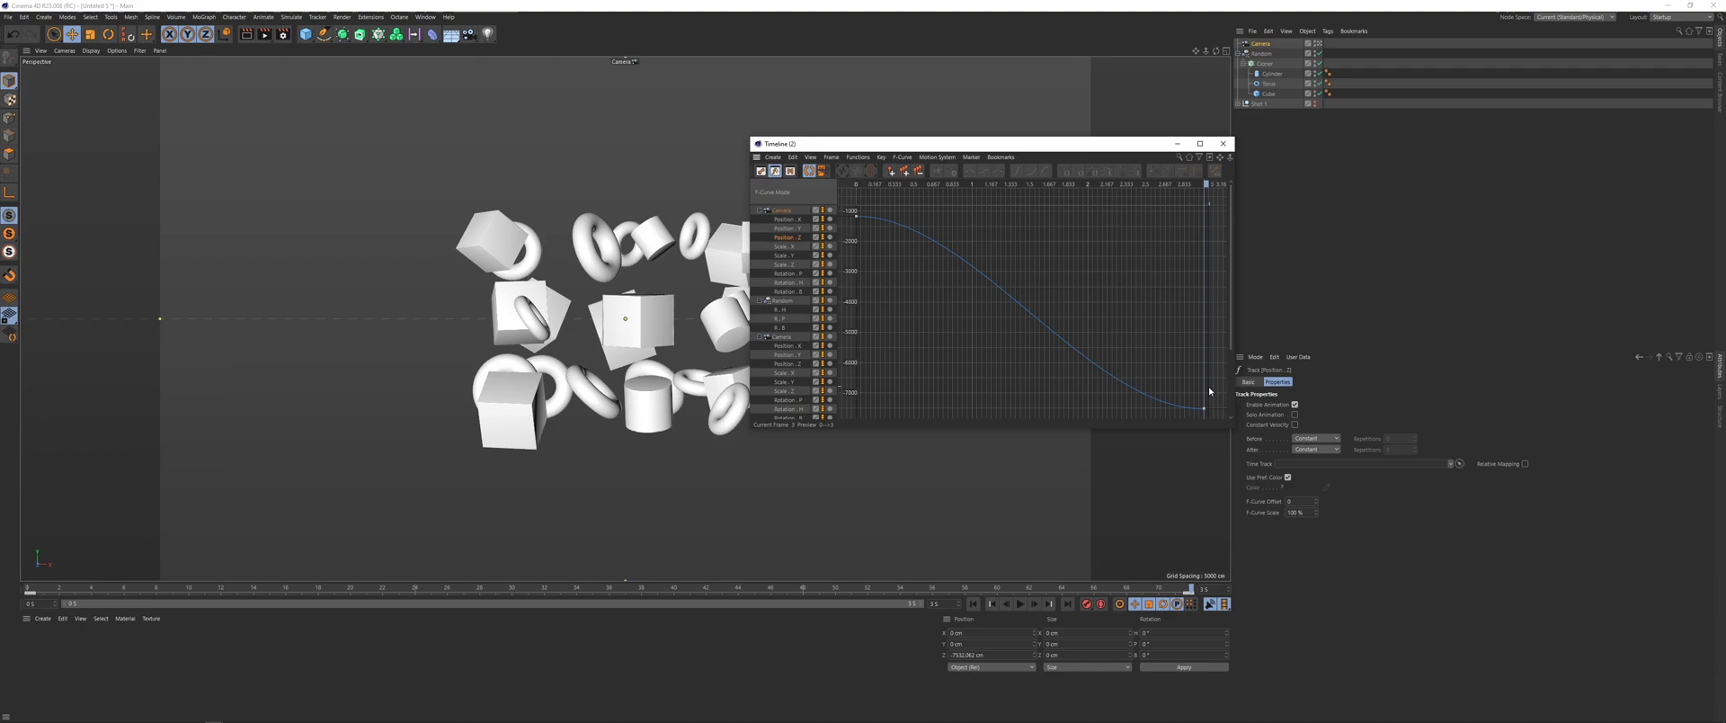
drag(1213, 417, 849, 208)
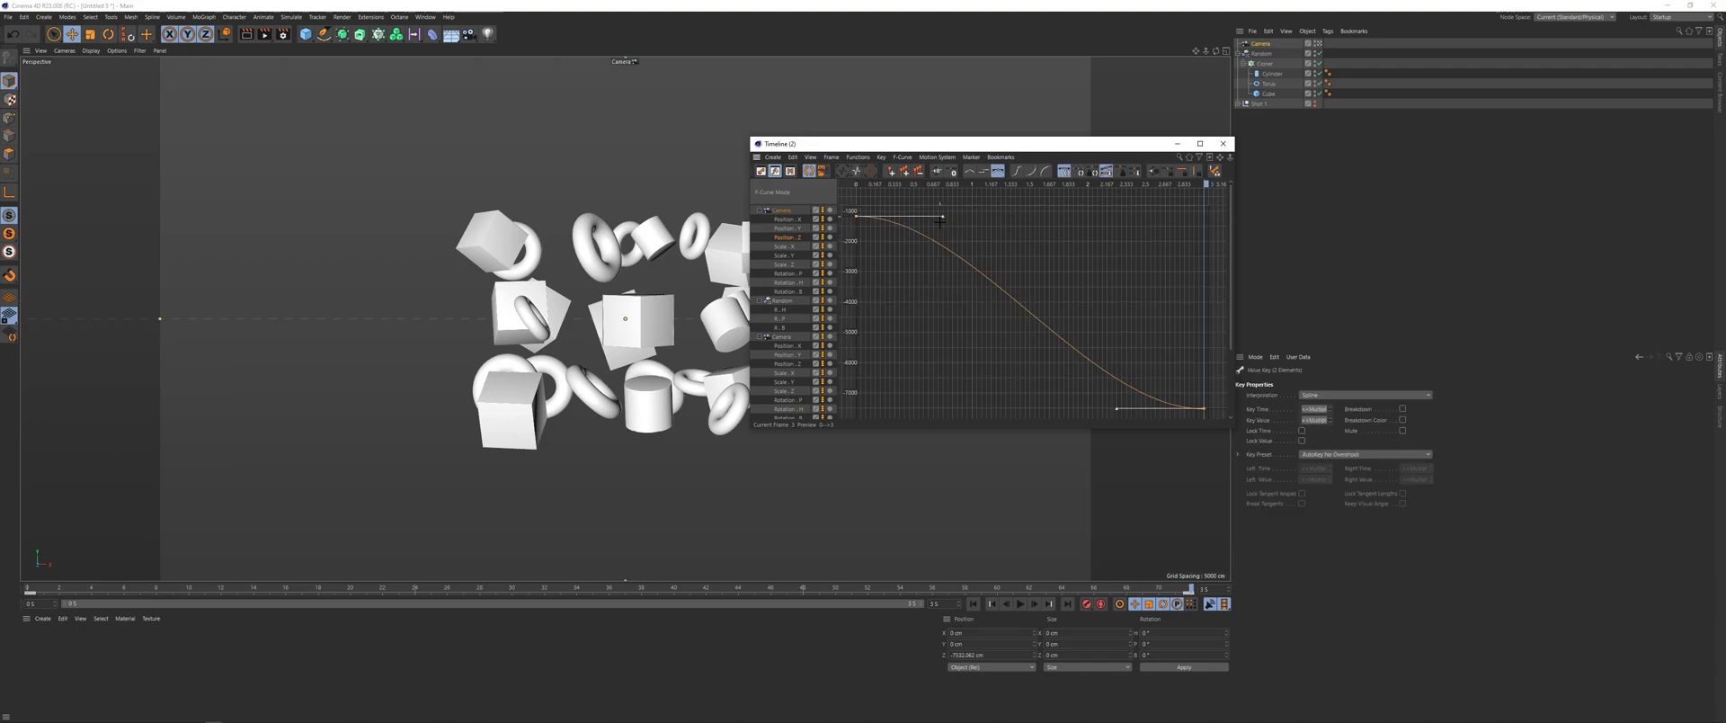
click(940, 221)
click(931, 233)
drag(943, 217, 895, 333)
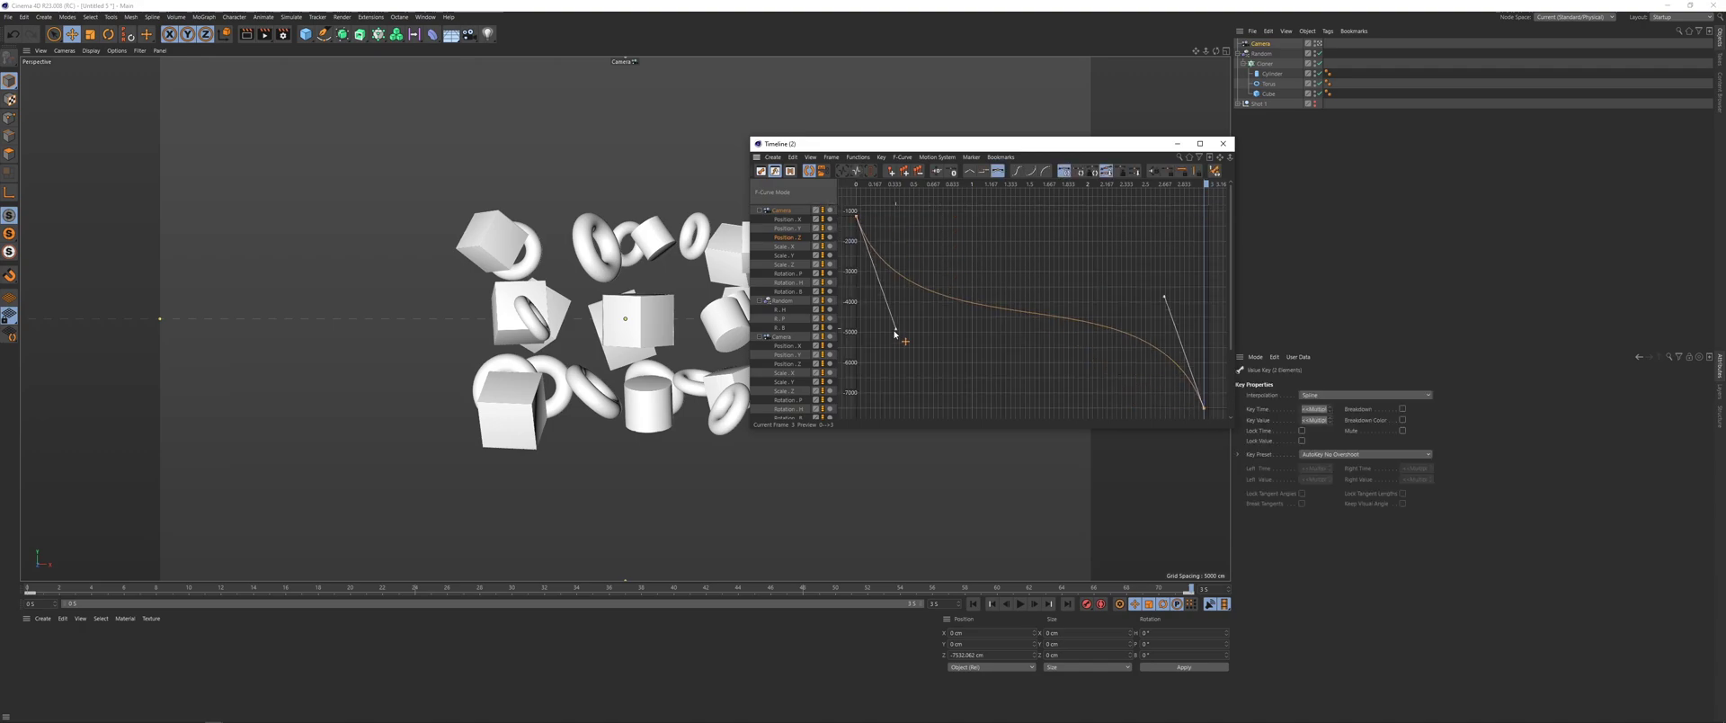
click(1224, 144)
Step: Play the animation from the start to check the camera's pull-back easing, and stop partway
click(975, 605)
click(1022, 605)
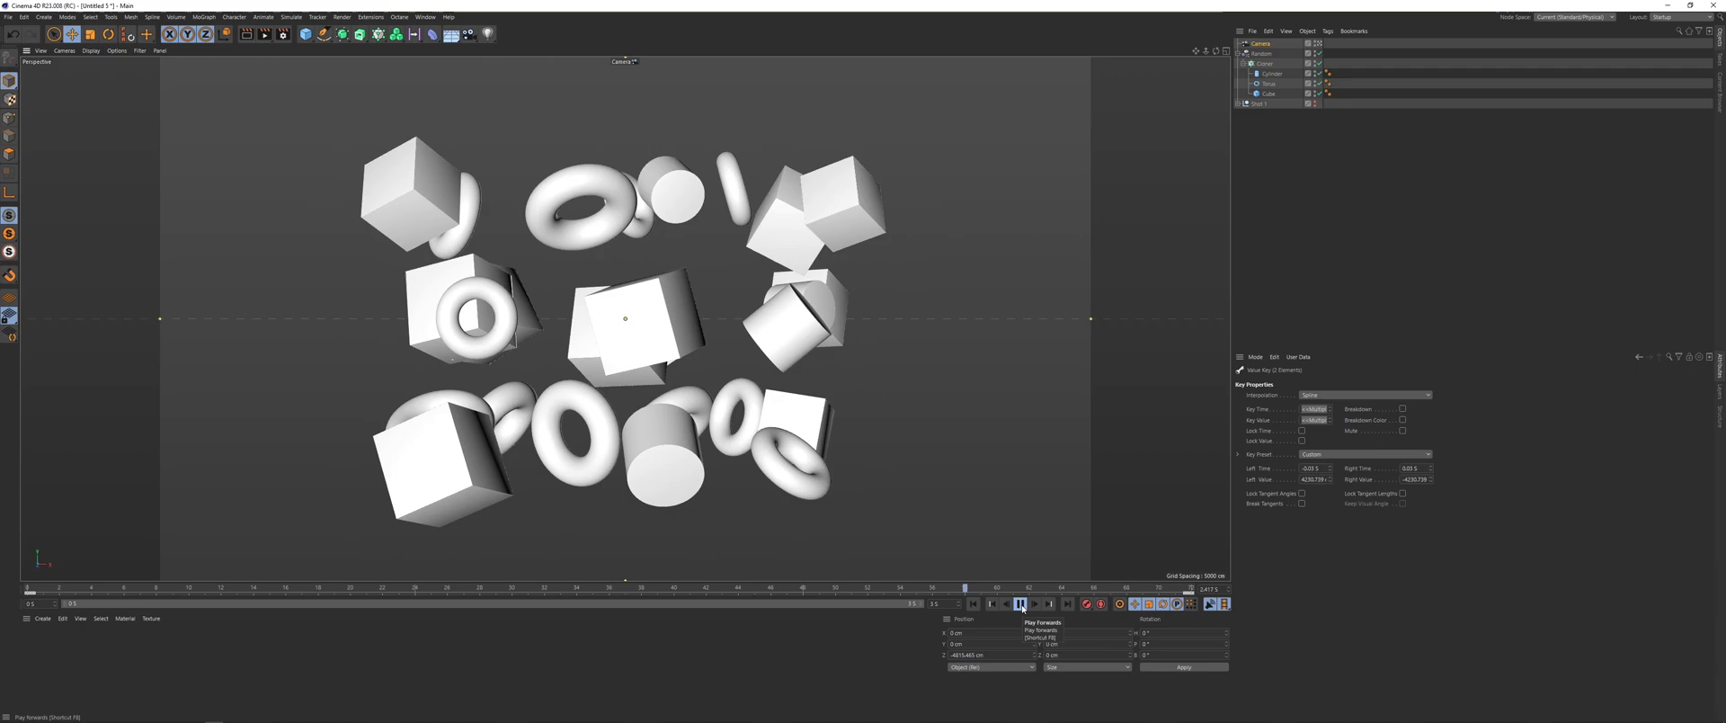
click(1022, 605)
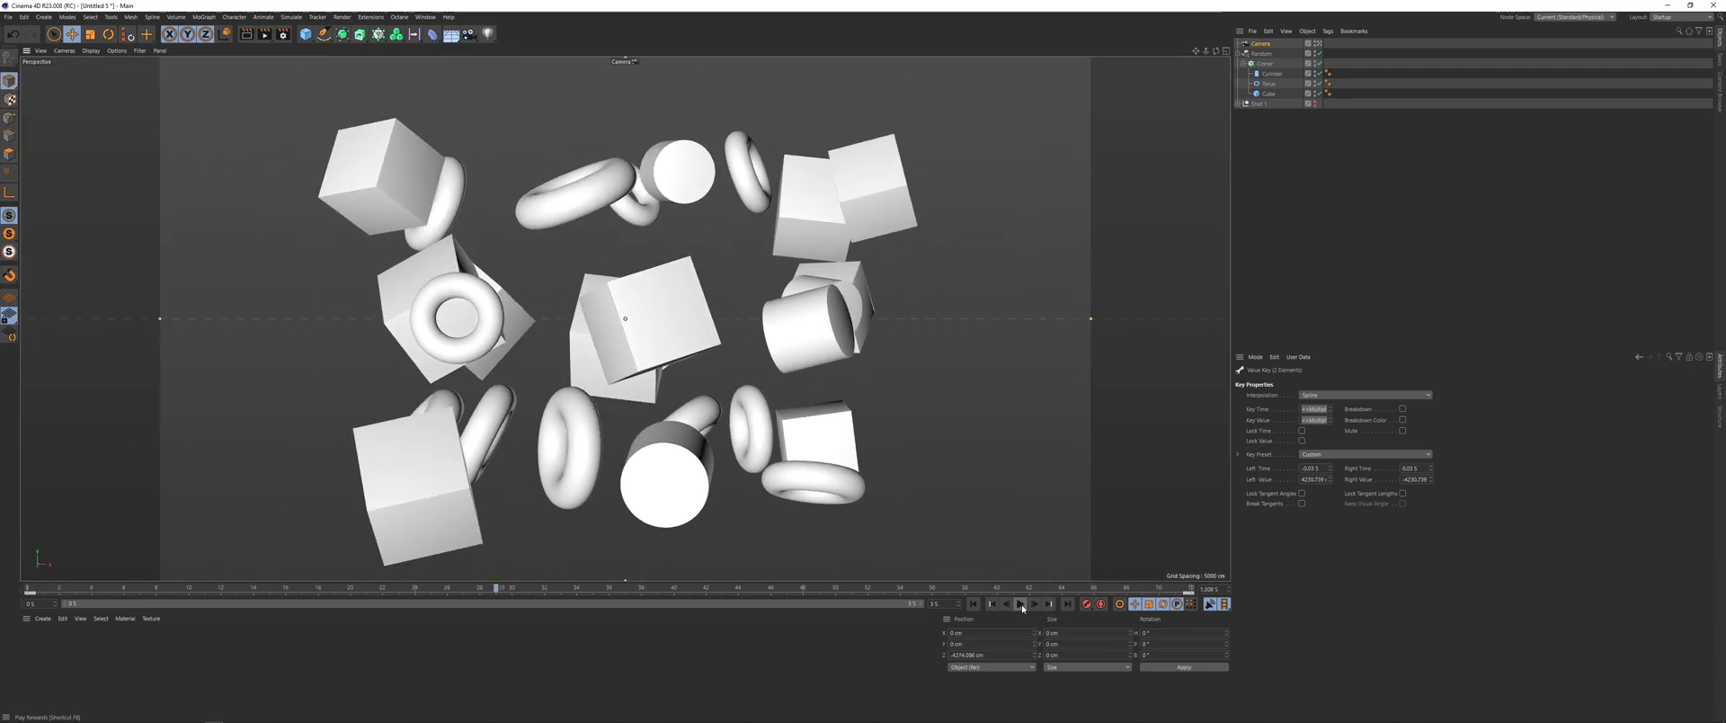
Step: Set the cloner's grid count to 5 × 5 × 5 and widen the horizontal and vertical spacing between clones
click(1263, 64)
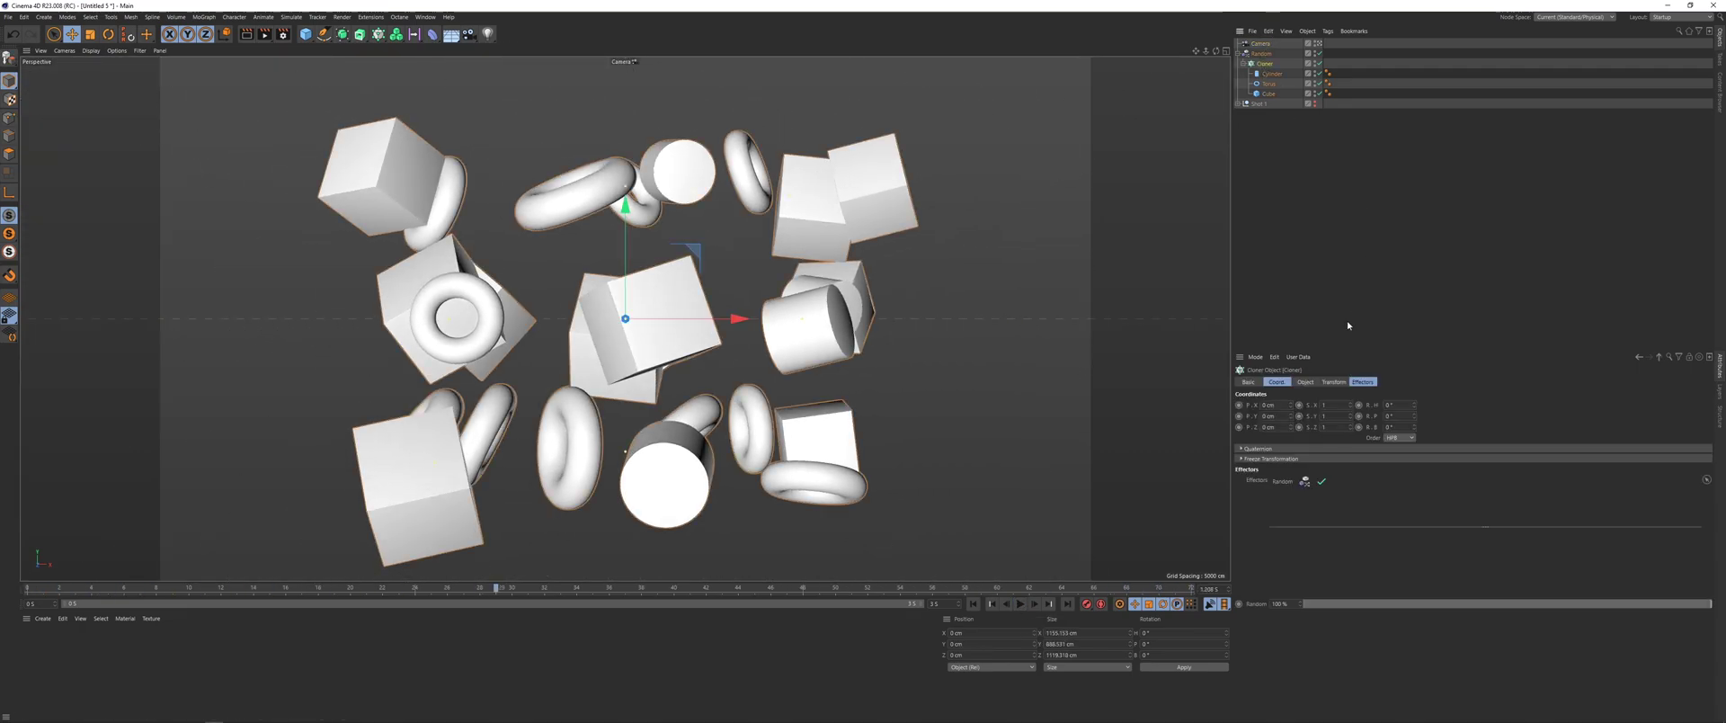
click(1308, 382)
double_click(1296, 482)
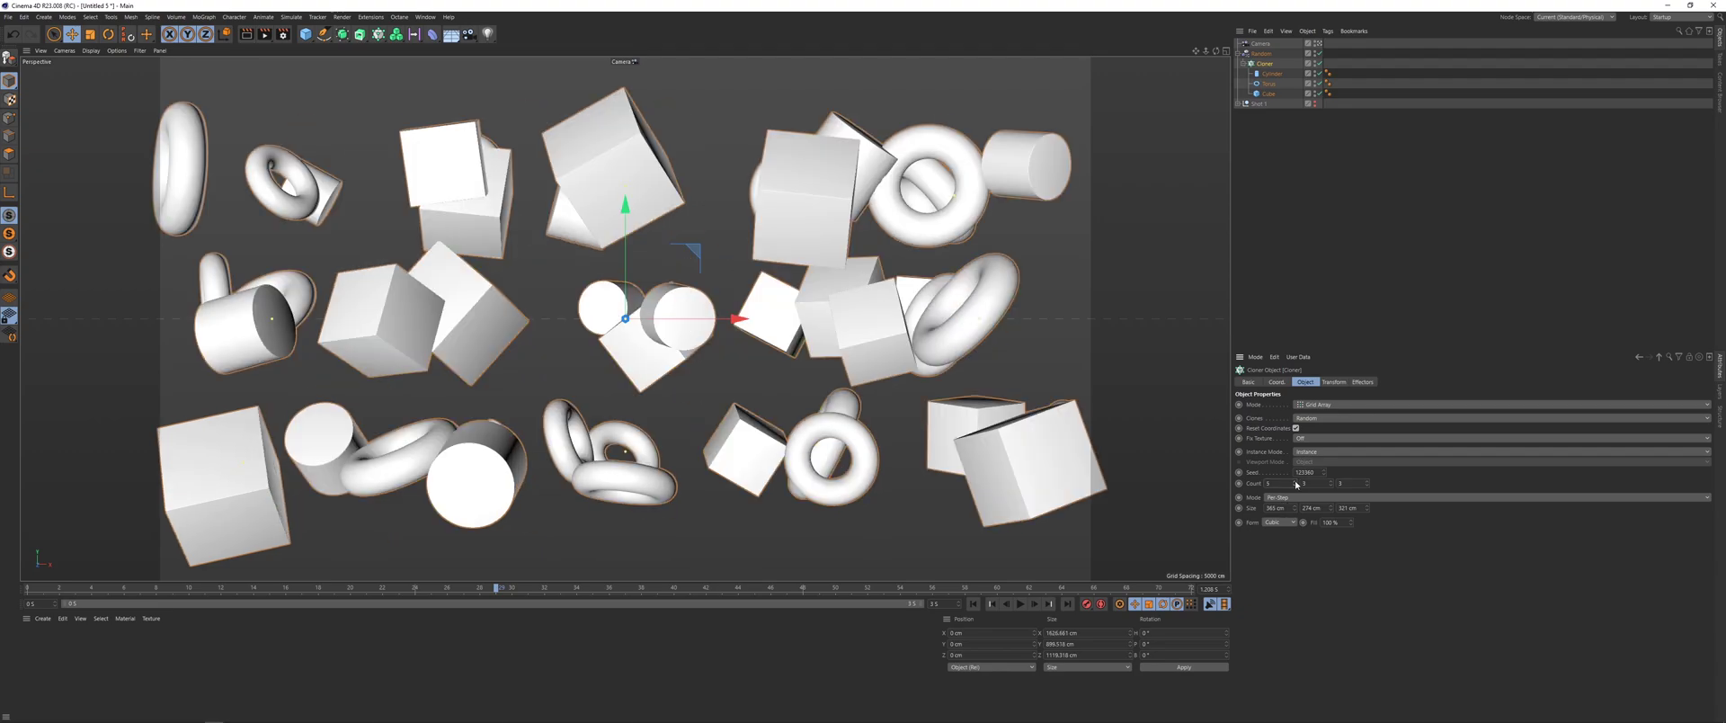
click(1332, 481)
click(1333, 481)
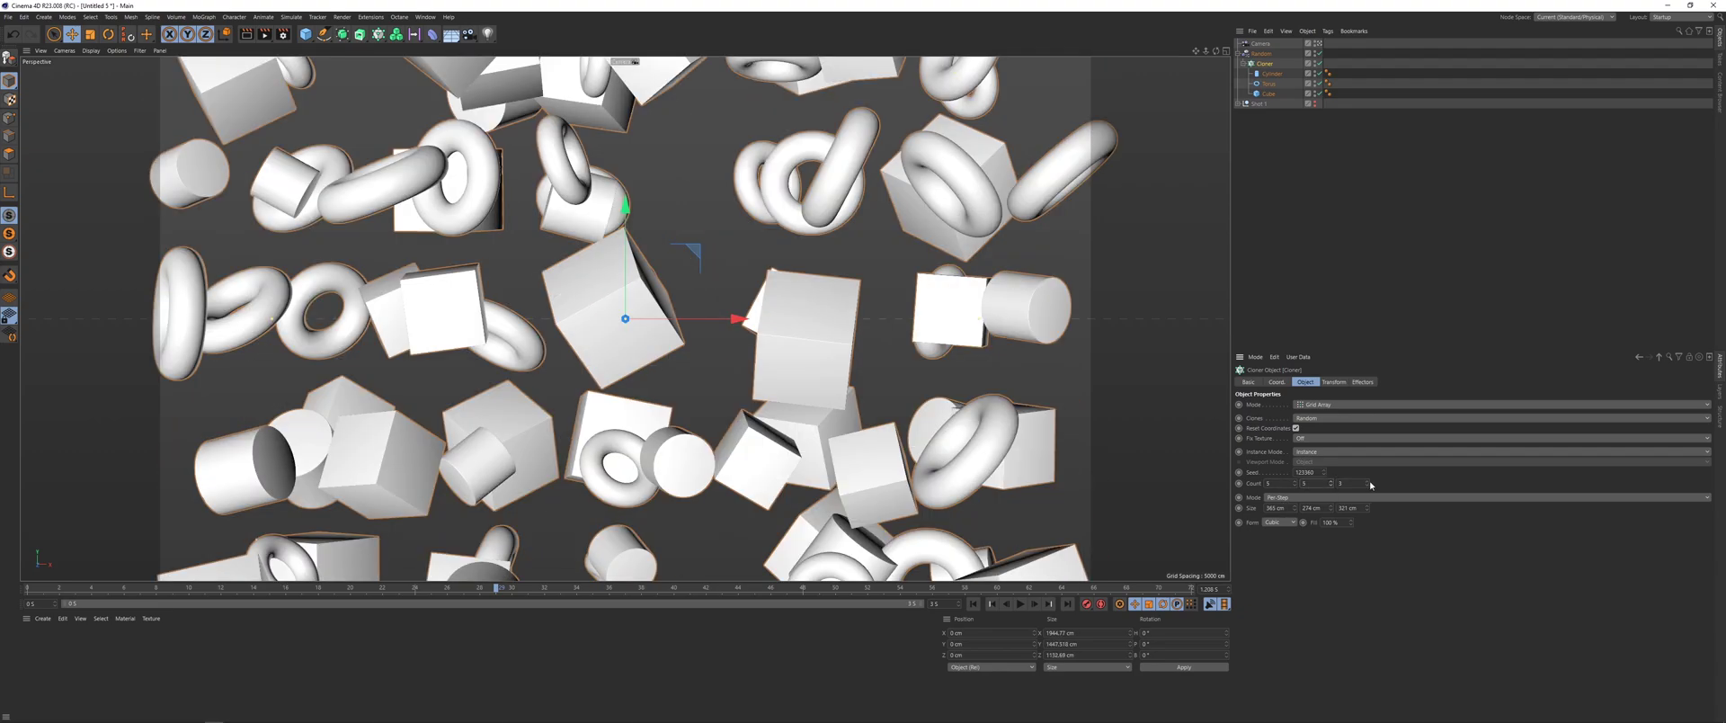
click(1368, 482)
click(1368, 483)
mouse_move(1332, 509)
mouse_down()
mouse_move(1296, 478)
mouse_move(1355, 478)
mouse_up()
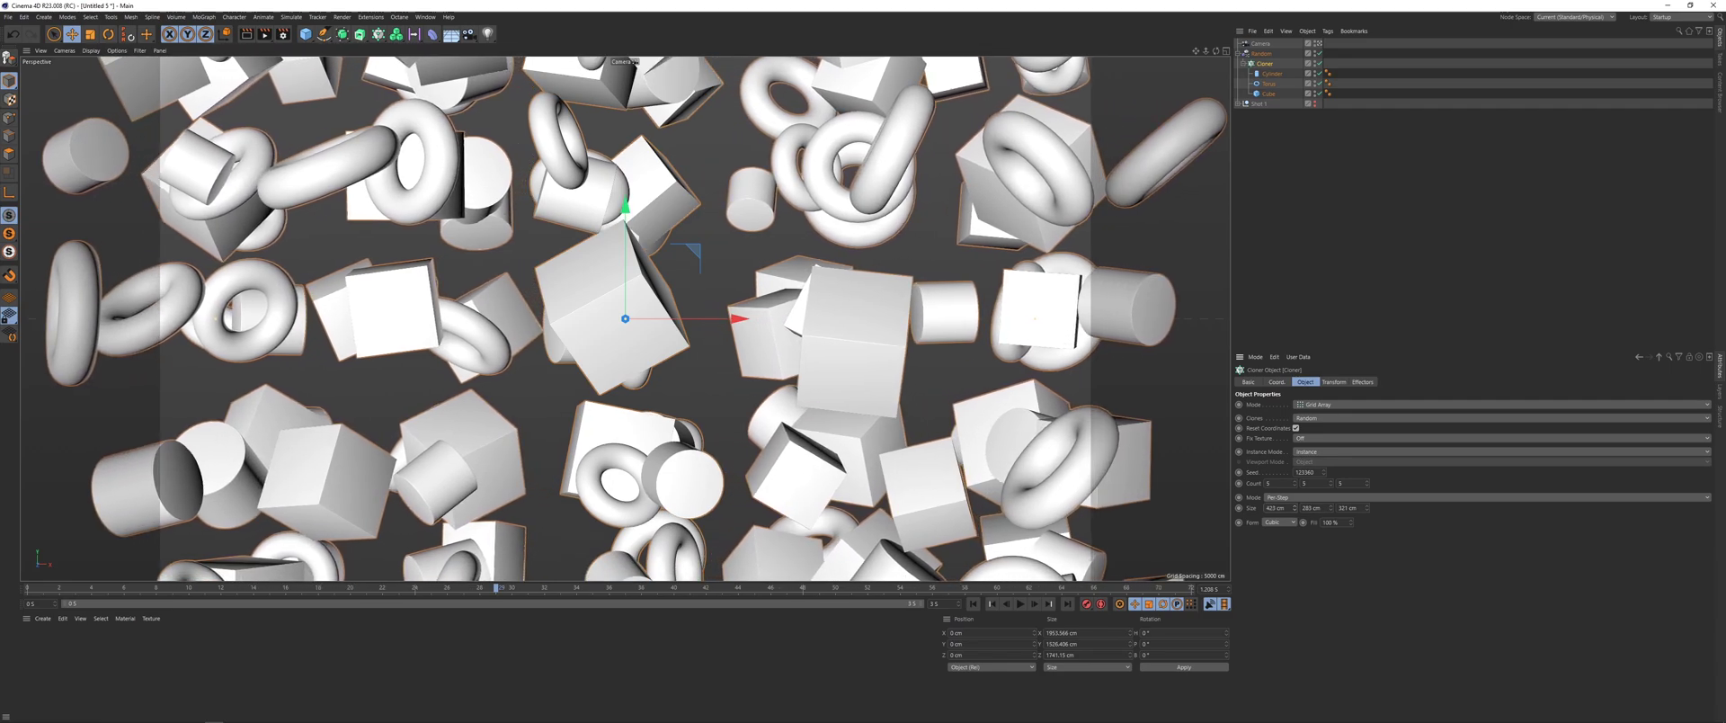
Step: At the last frame, raise the cloner's count to 7 × 7 × 5 and greatly increase its depth spacing
drag(1117, 592, 1194, 588)
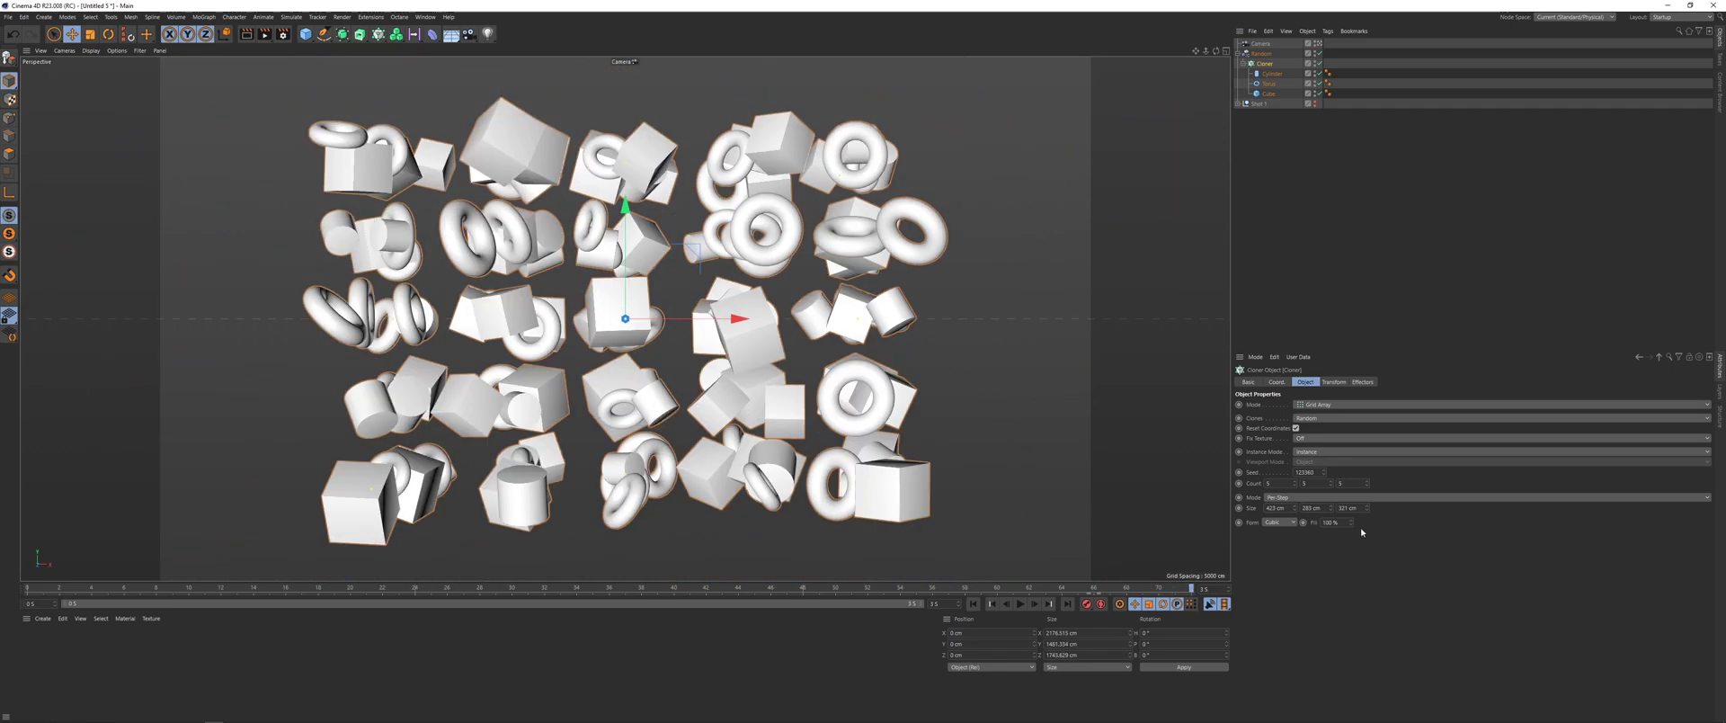
mouse_move(1297, 487)
mouse_down()
mouse_move(1295, 458)
mouse_move(1296, 502)
mouse_move(1367, 459)
mouse_move(1367, 246)
mouse_up()
click(1331, 481)
click(1331, 481)
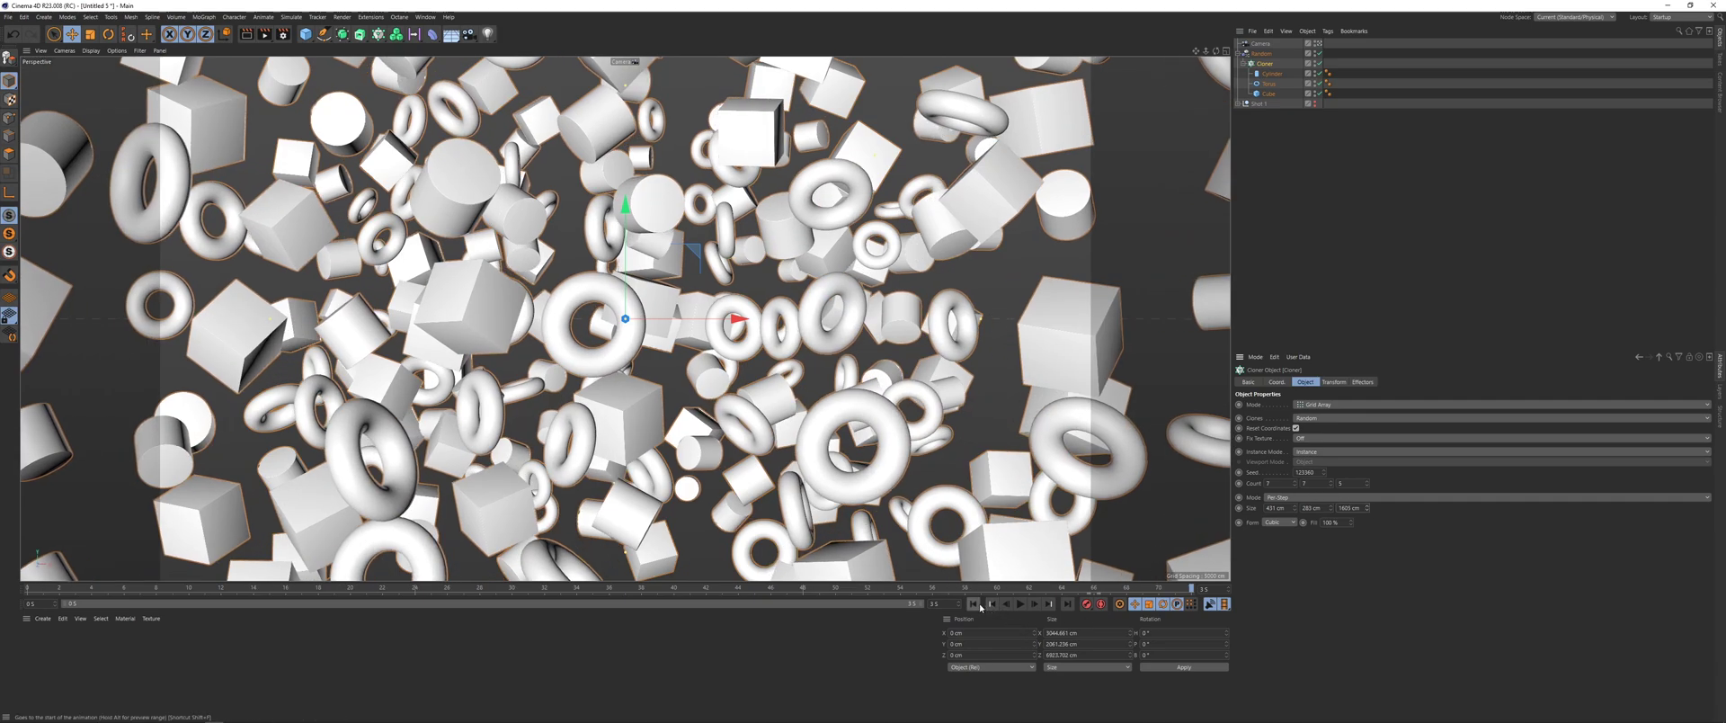
Step: Set the render output size to 1080 × 1080 pixels and close the render settings
click(282, 36)
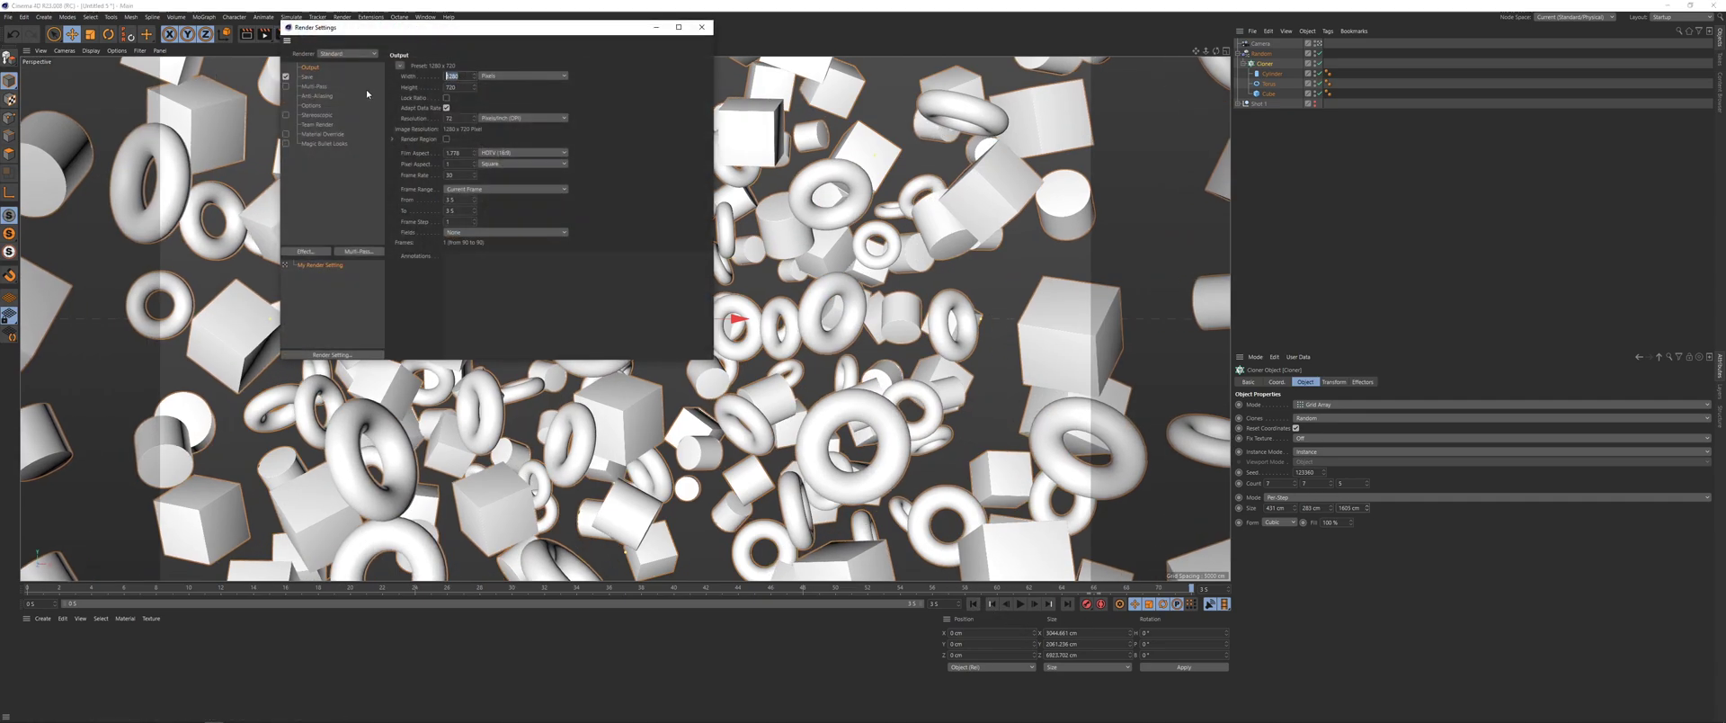
text(1080)
key(Tab)
text(1080)
key(Return)
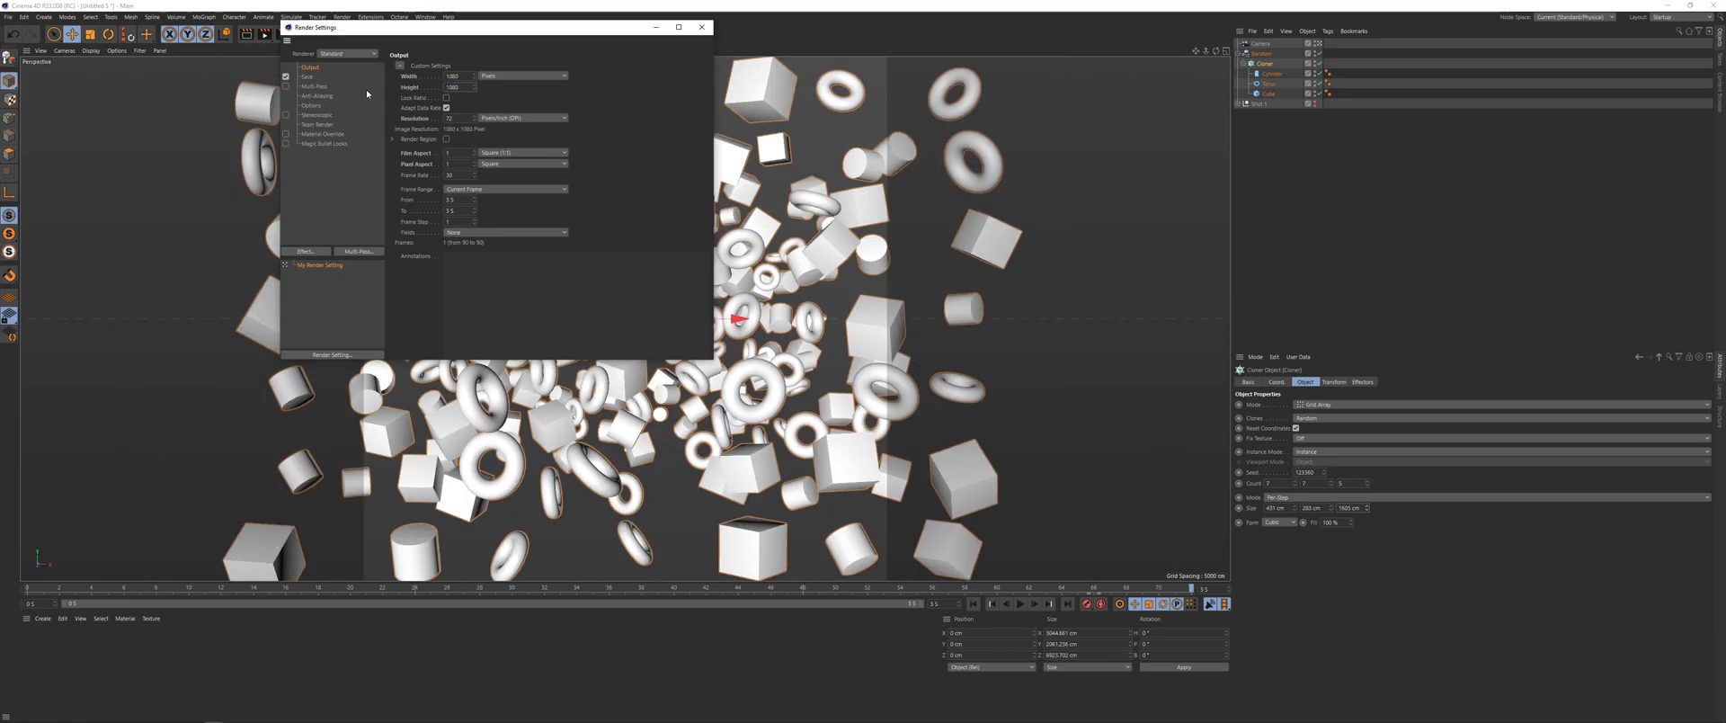
click(702, 27)
Step: Set the perspective view's safe frame opacity to 100% and play the animation from the start in the square frame
key(shift+v)
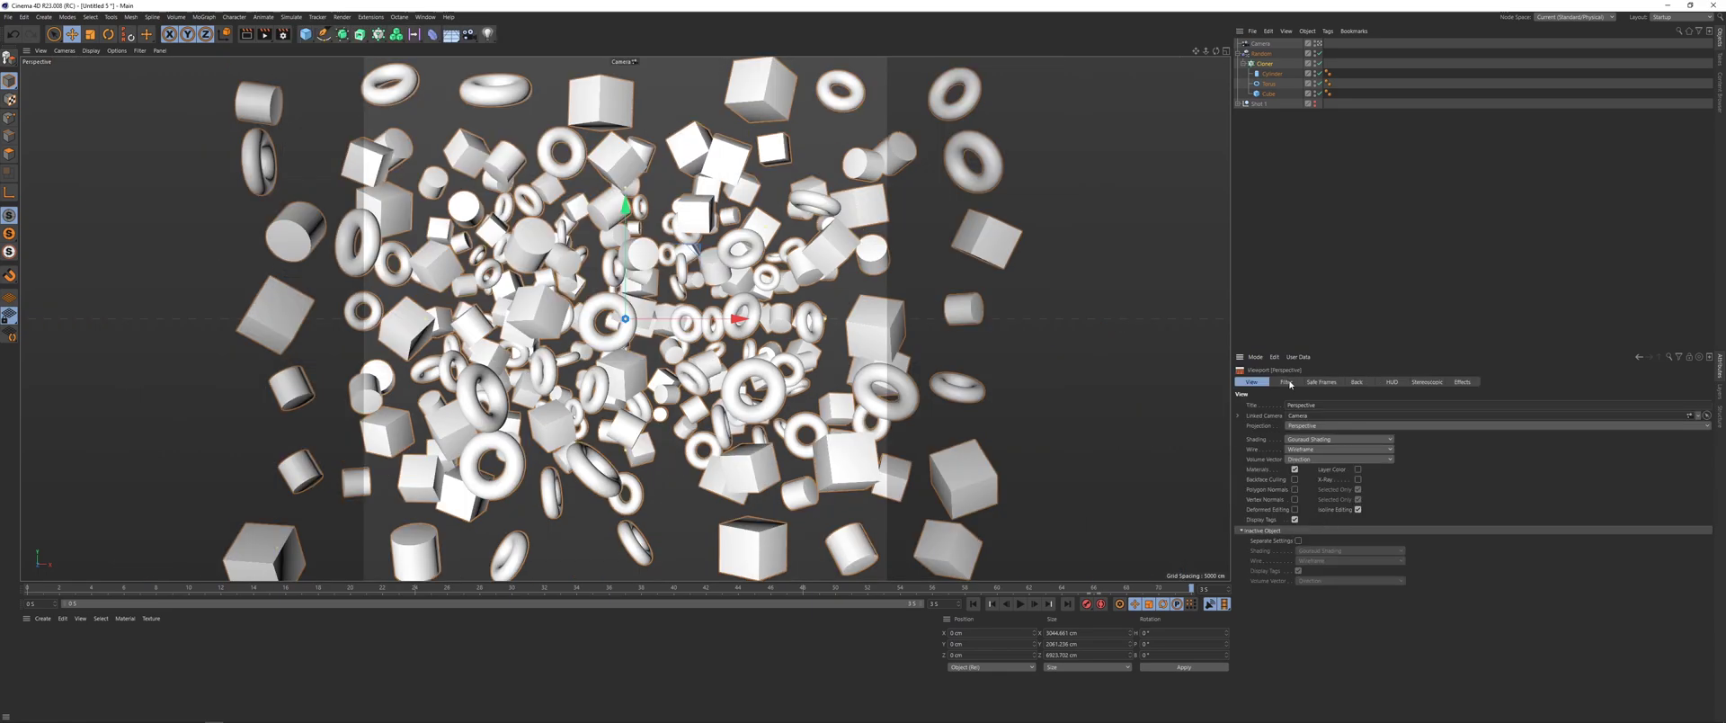
click(1322, 382)
drag(1474, 487, 1712, 486)
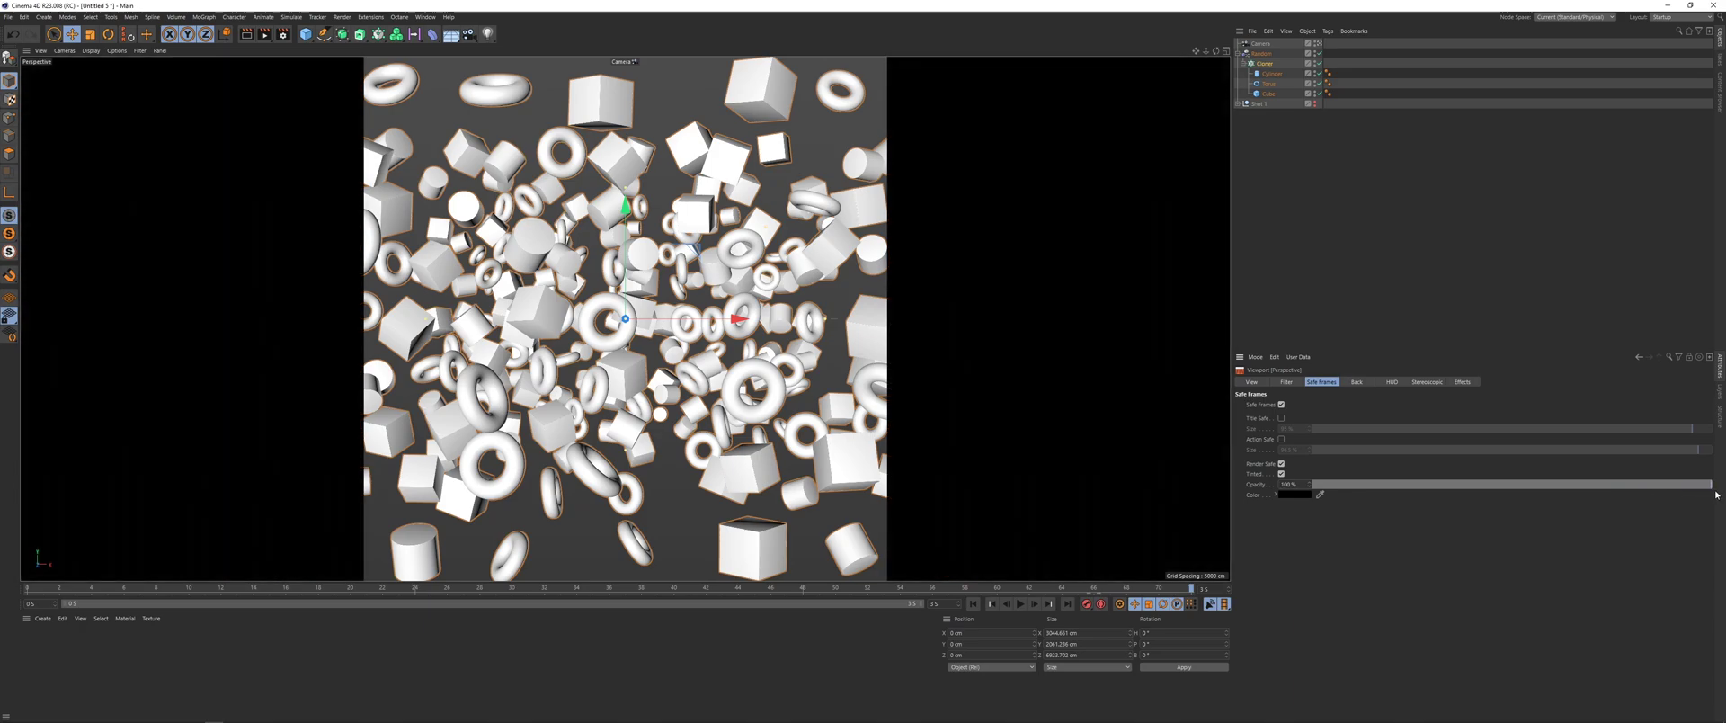
click(976, 604)
click(1021, 604)
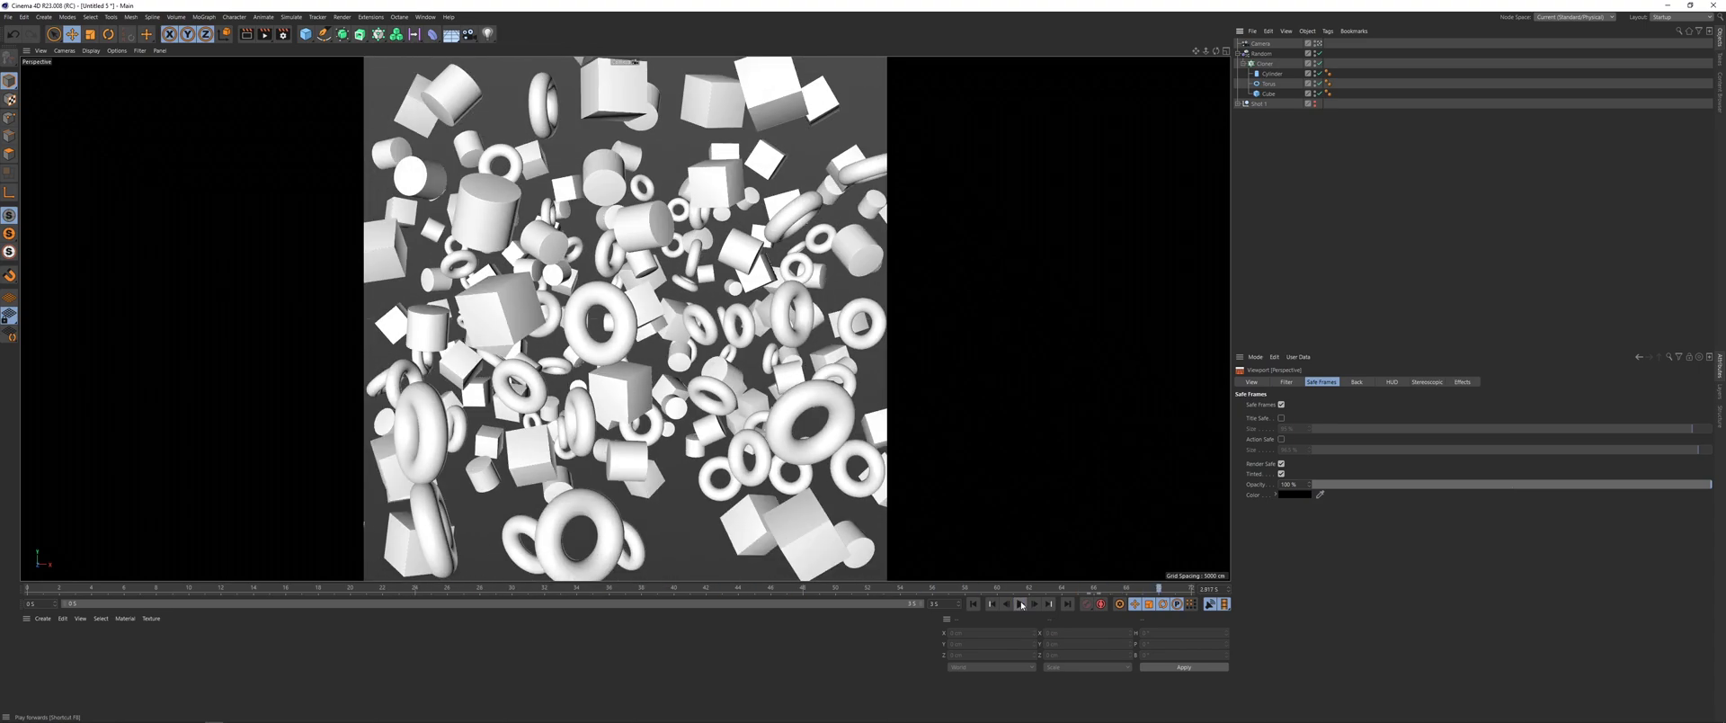
Step: Reduce the cloner's grid count to 4 × 7 × 3 and adjust its depth spacing
click(1265, 63)
click(1294, 486)
click(1294, 486)
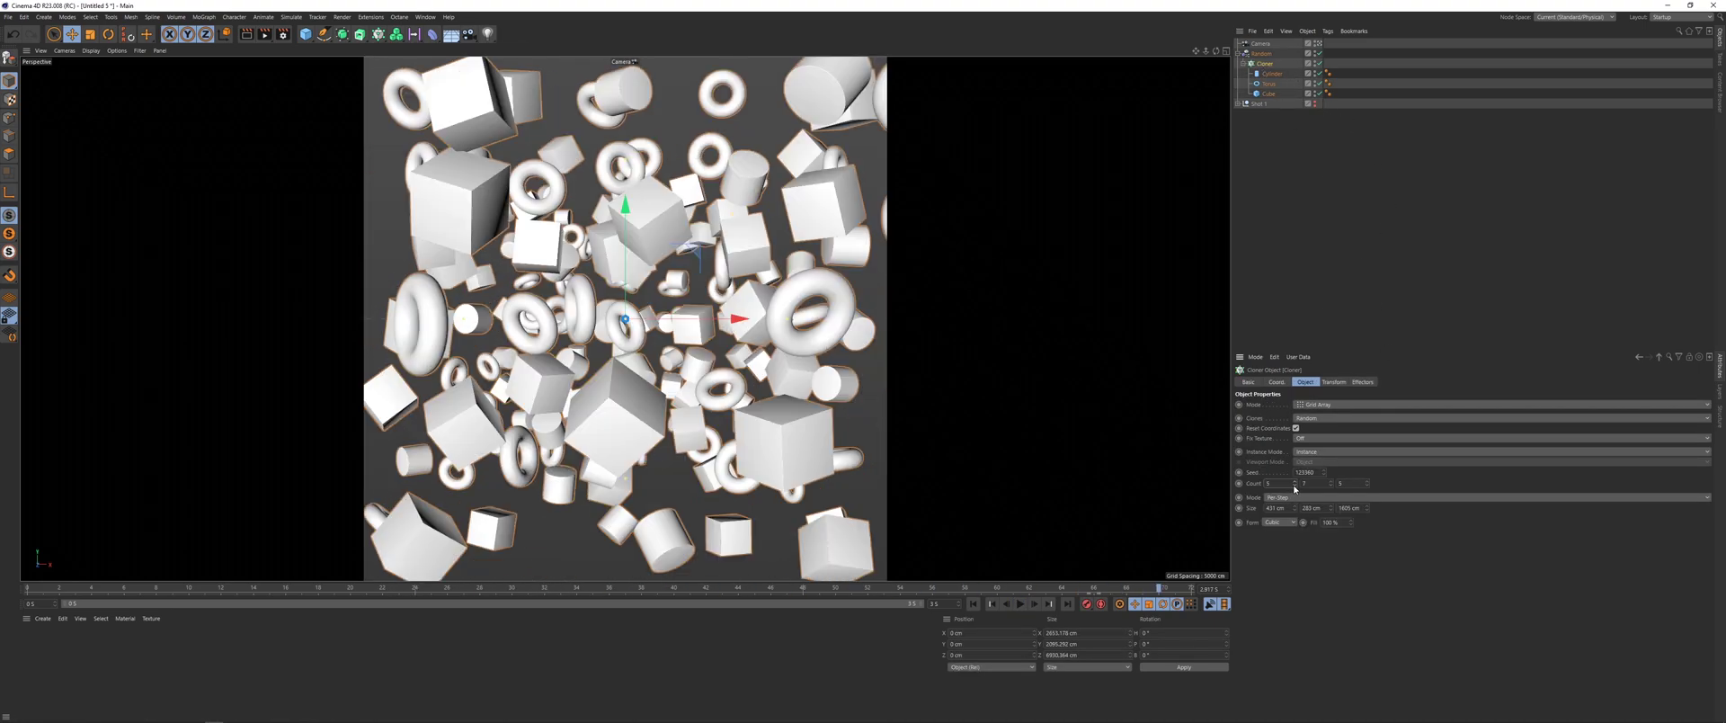
click(1294, 486)
click(1367, 485)
click(1367, 486)
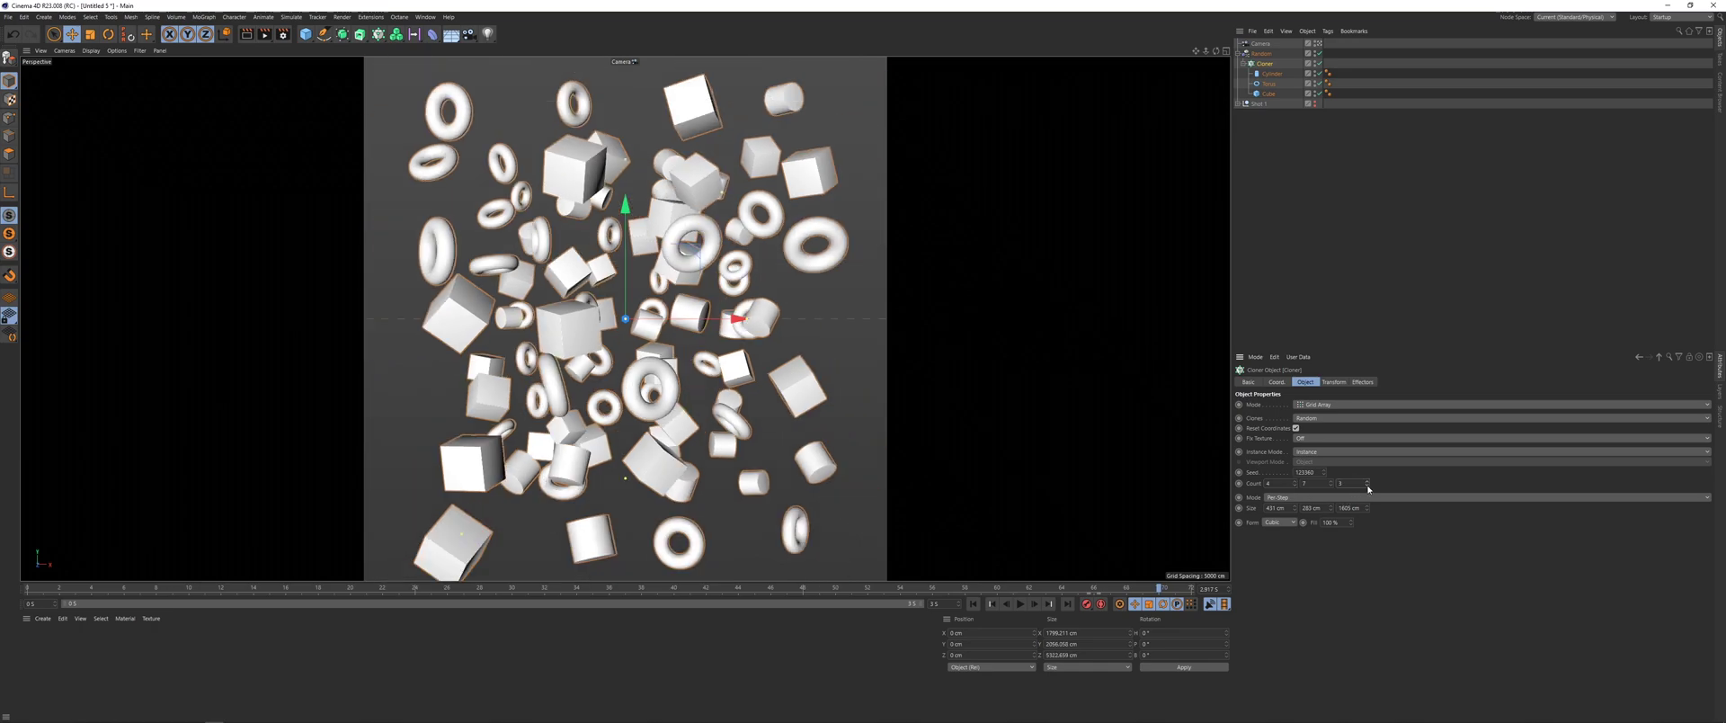
drag(1368, 504, 1306, 442)
Step: Increase the Random effector's position offsets to scatter the clones irregularly, and play the animation to check the result
click(1261, 53)
click(1331, 381)
click(1020, 604)
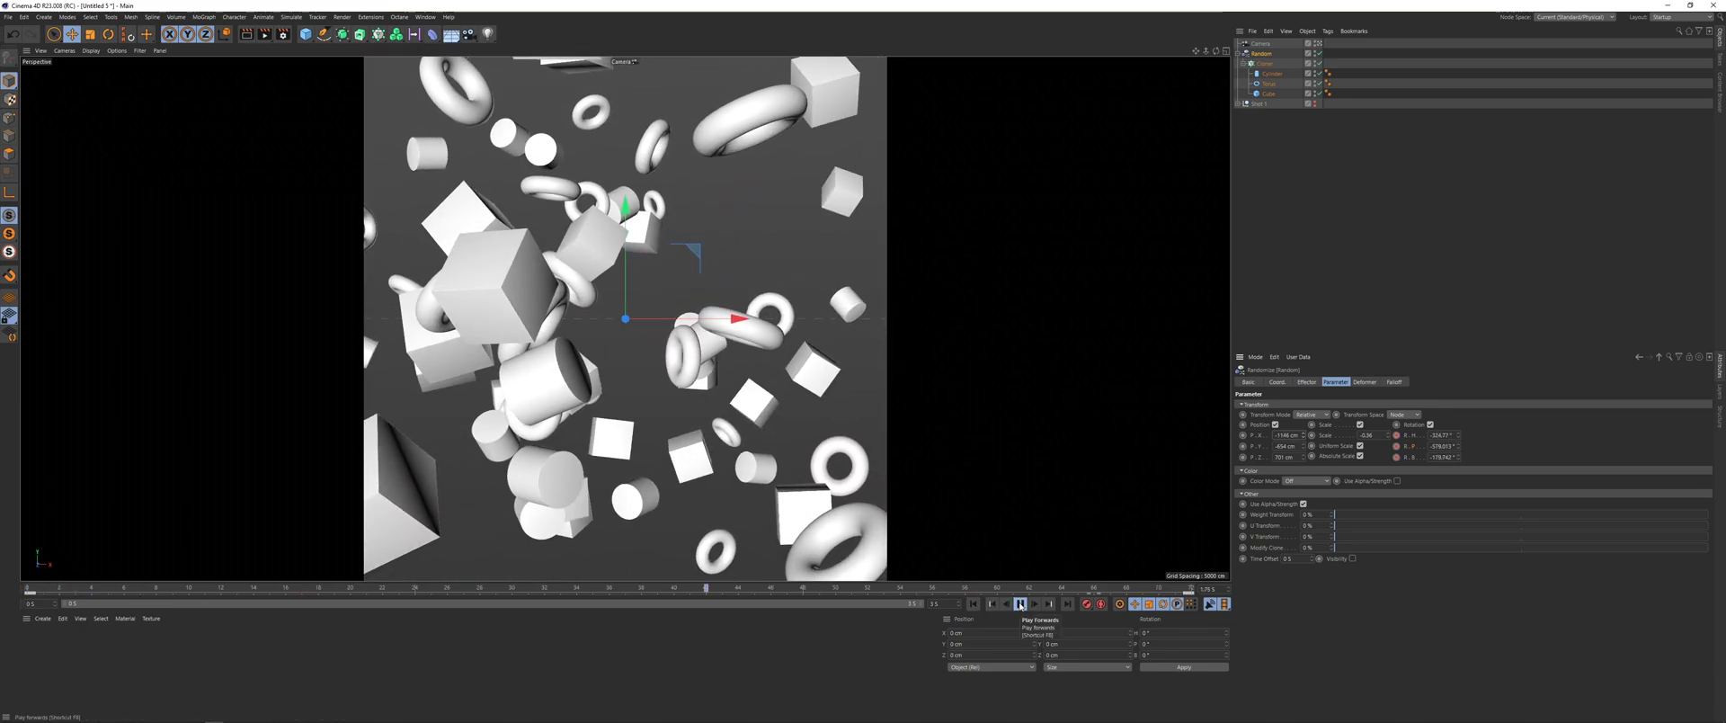
click(1271, 251)
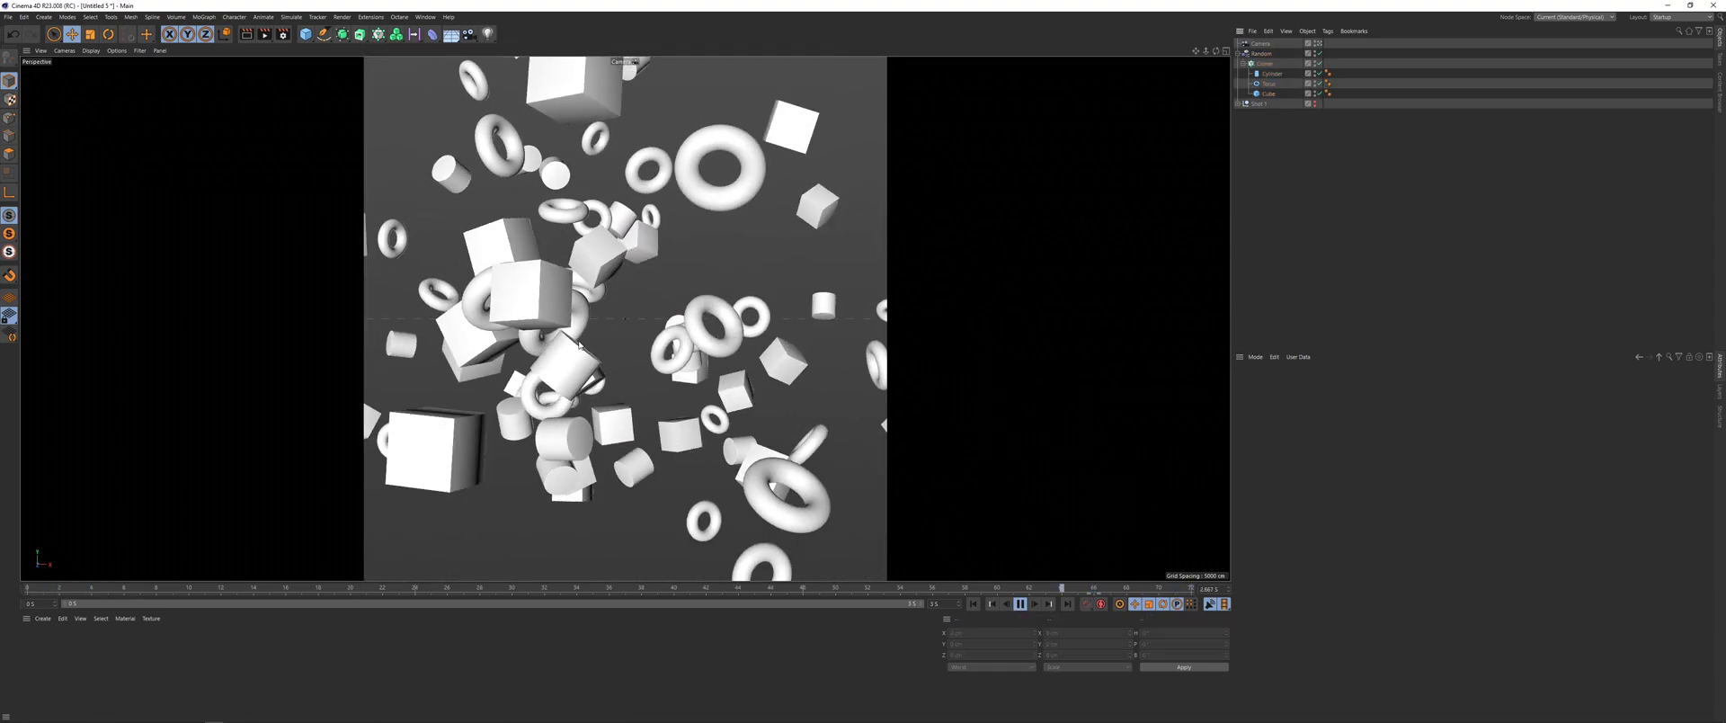
click(1019, 603)
Step: Expand the Shot 1 group in the object hierarchy and replay the second shot's animation
click(1239, 104)
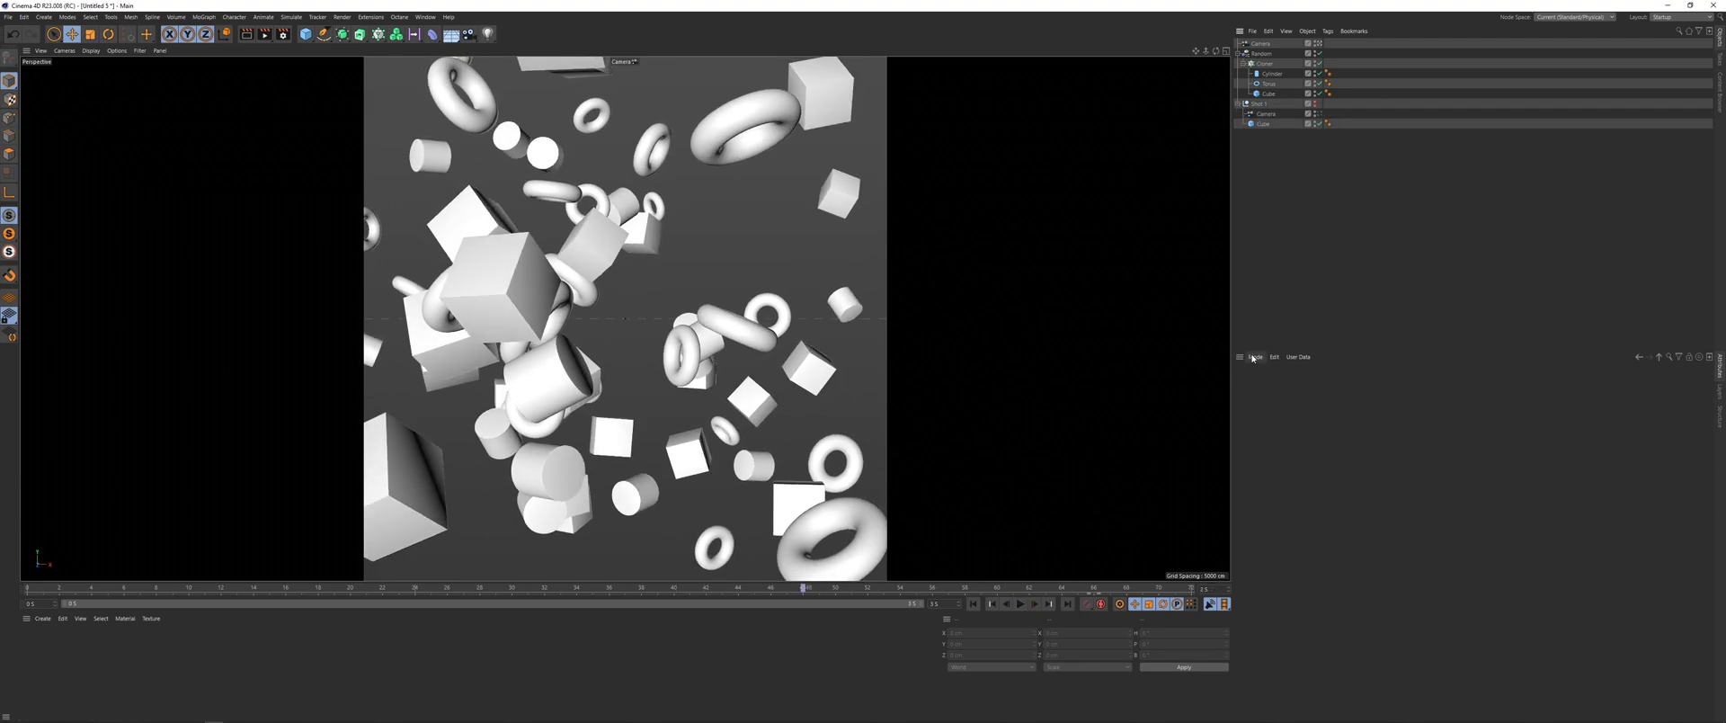
click(1020, 603)
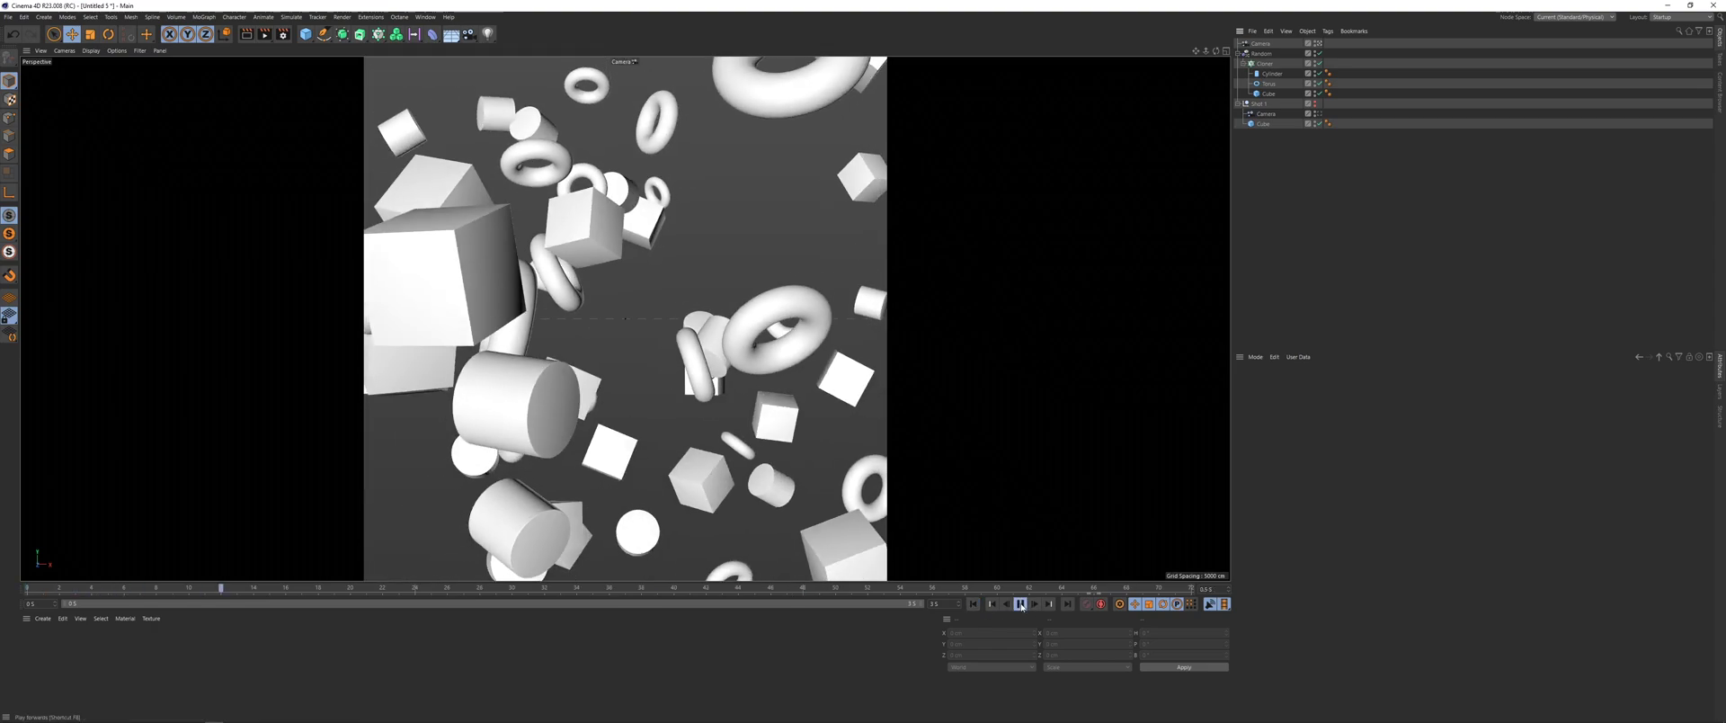